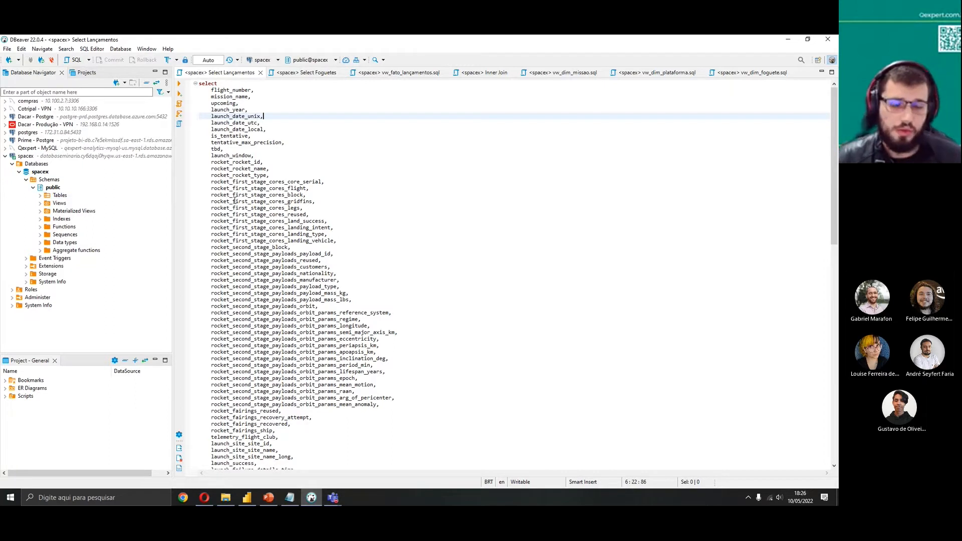
Expand the public schema's tables and review the columns listed in the launches select query
double_click(59, 195)
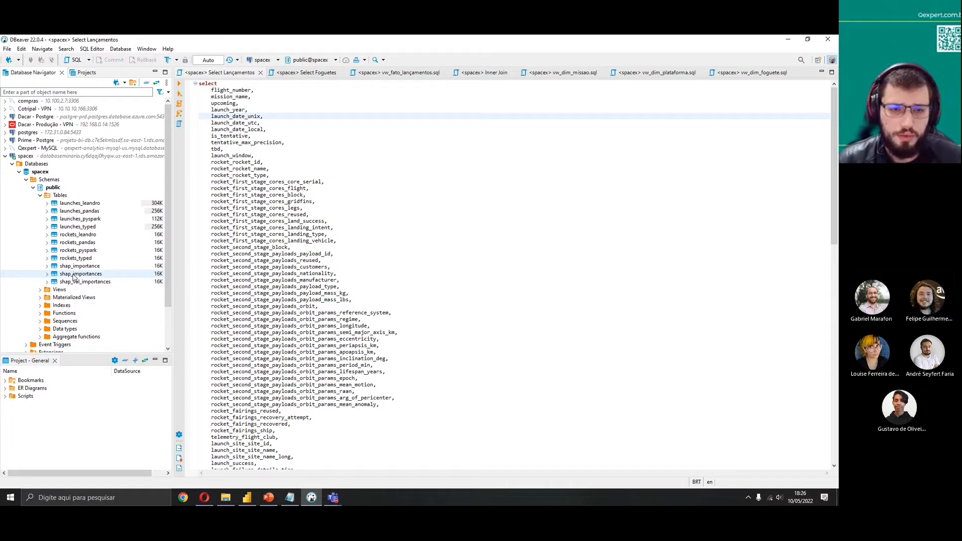
scroll(294, 227, down, 15)
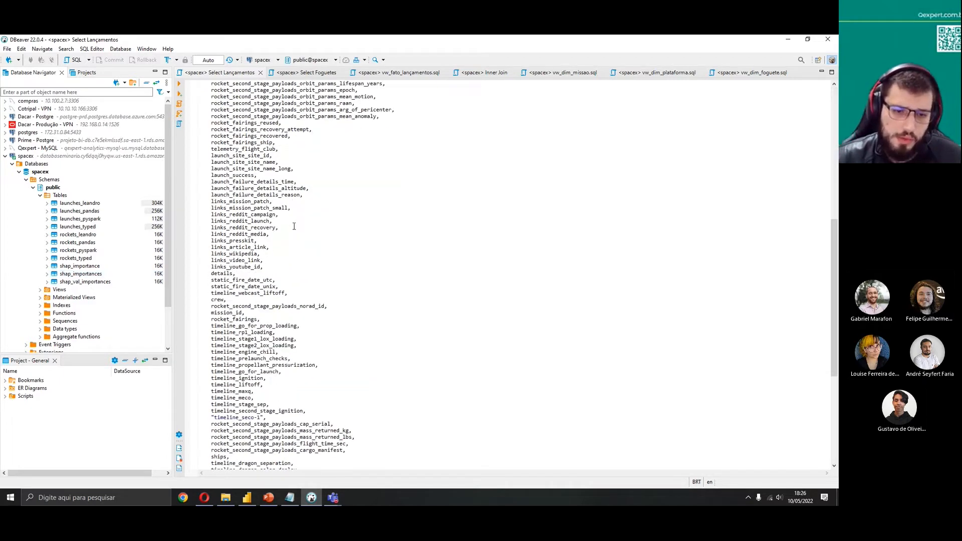
scroll(295, 226, down, 5)
scroll(291, 227, down, 8)
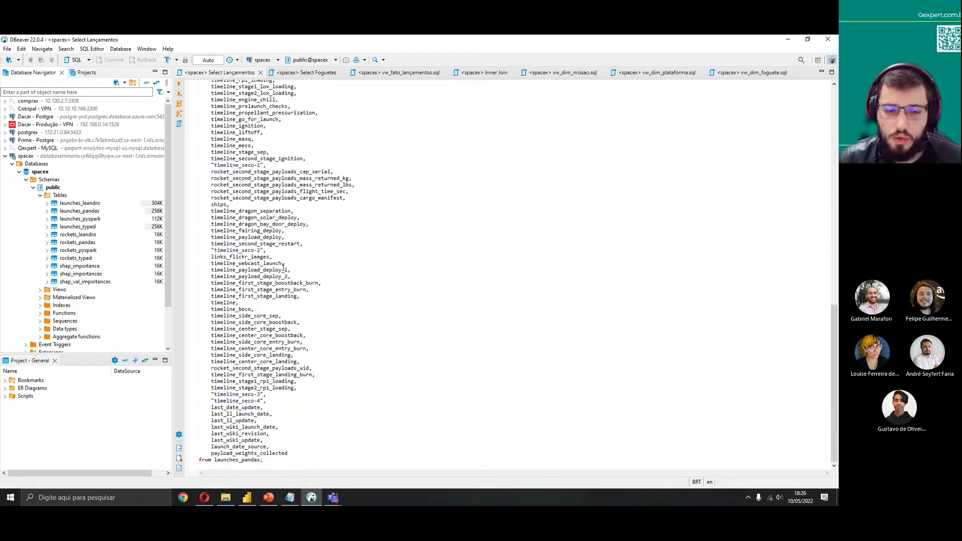
scroll(283, 267, up, 20)
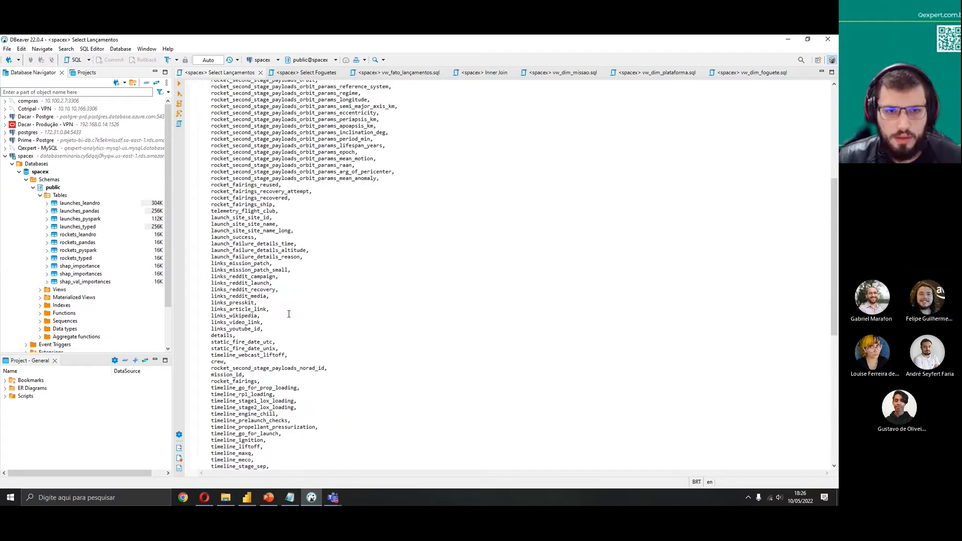
click(308, 72)
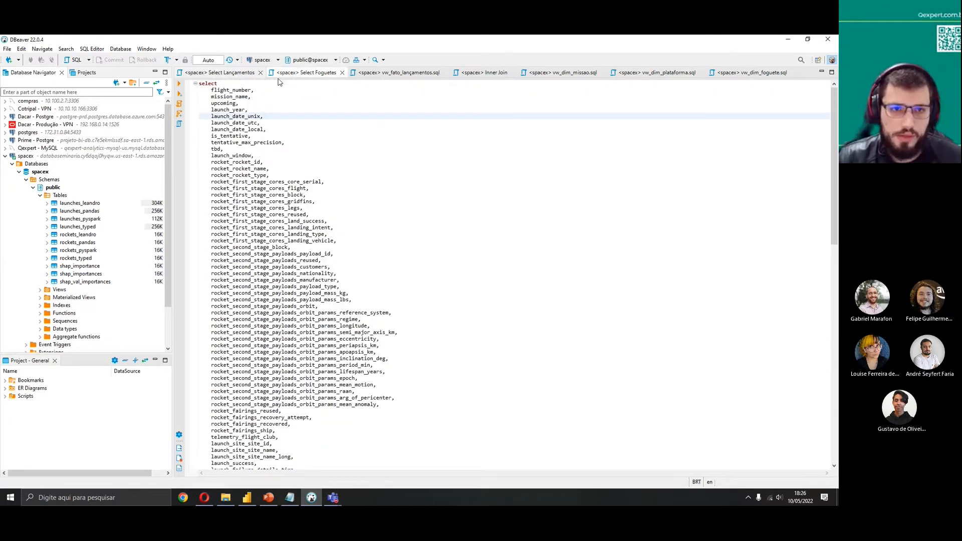
click(237, 73)
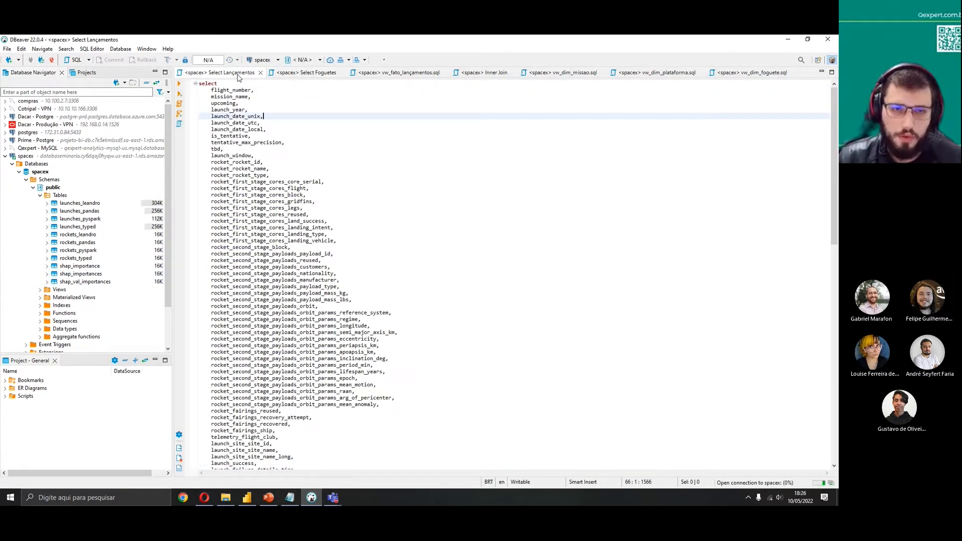
click(274, 169)
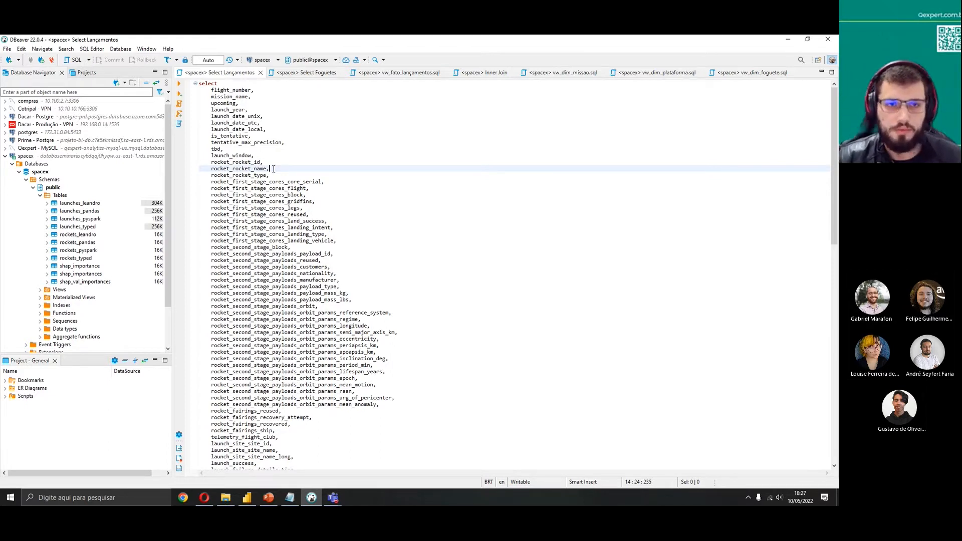
scroll(274, 169, down, 2)
scroll(274, 169, up, 2)
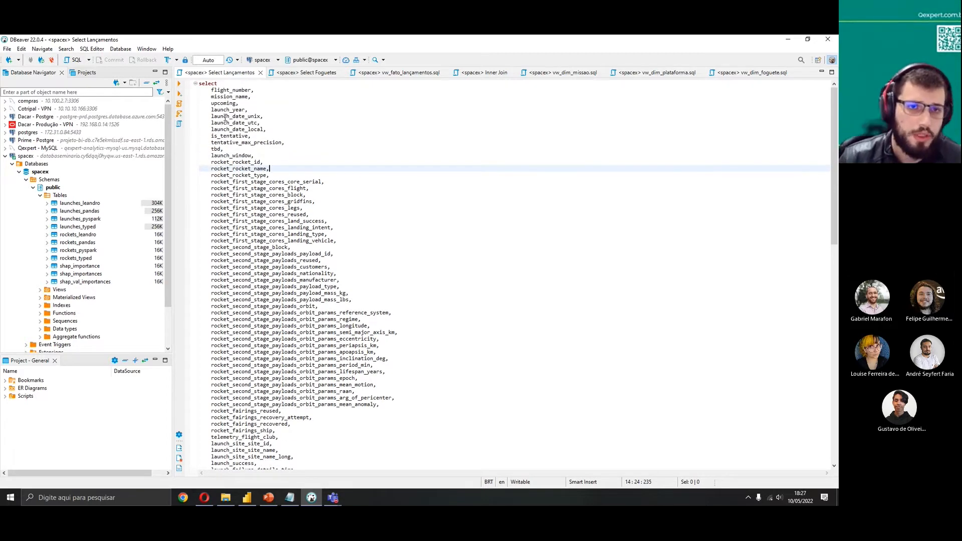
scroll(211, 93, down, 20)
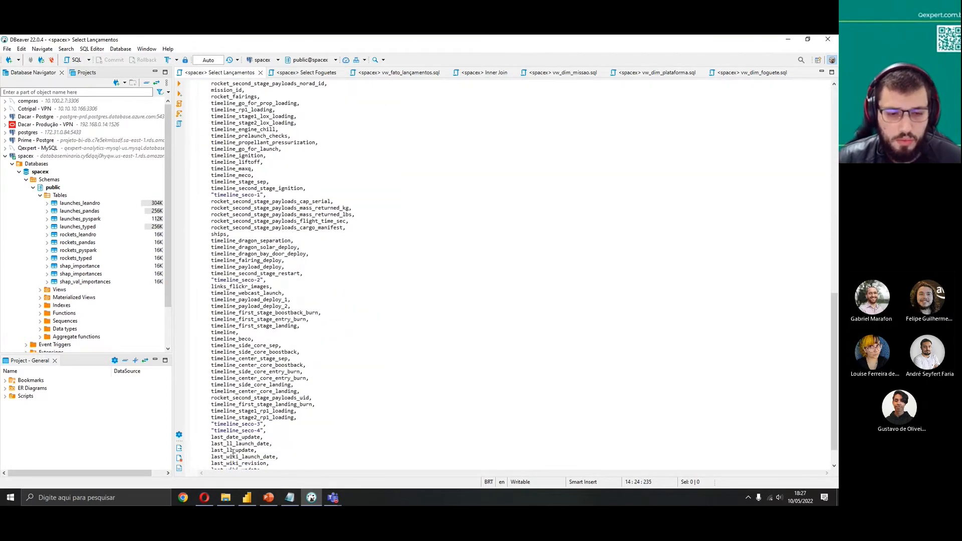
Append LIMIT 10 to the launches_pandas query, run it, and scroll across the result columns
click(266, 459)
key(BackSpace)
key(Return)
text(limit10)
key(ctrl+a)
click(179, 84)
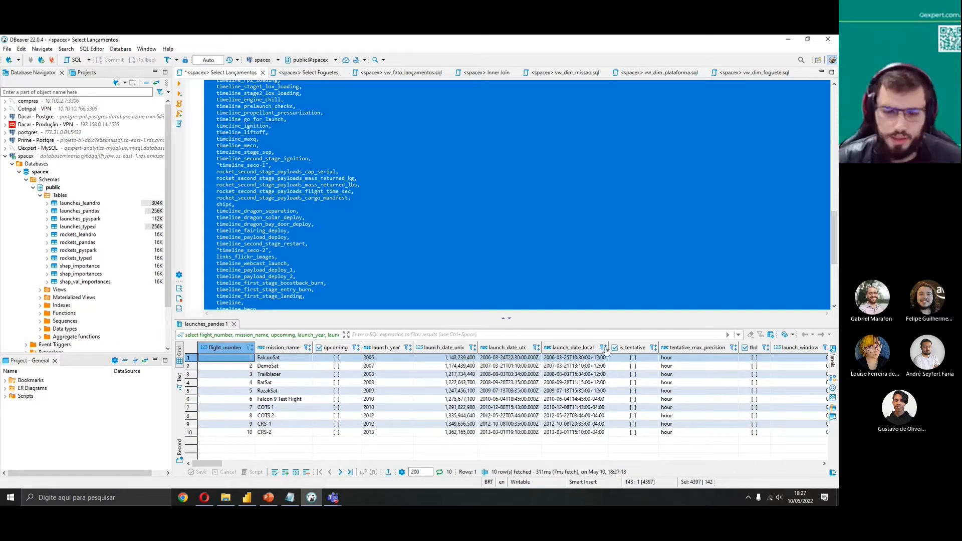
drag(203, 464, 233, 470)
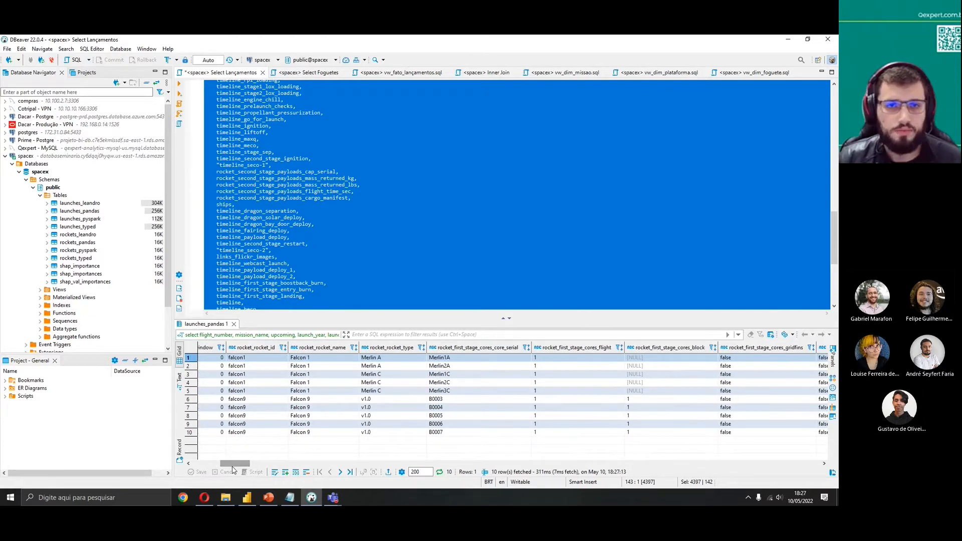
Examine the SELECT columns and CASE flag expressions in the vw_fato_lançamentos view definition
click(401, 72)
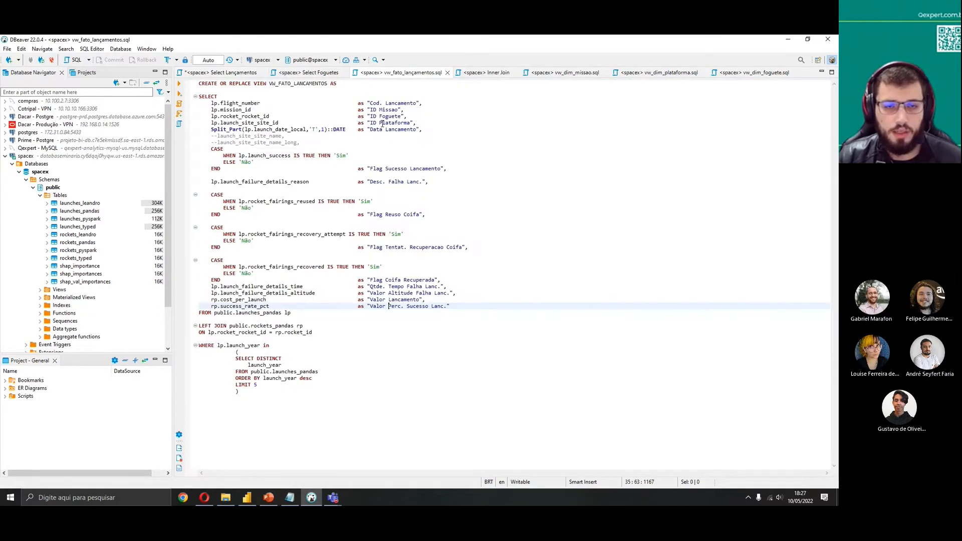
click(368, 209)
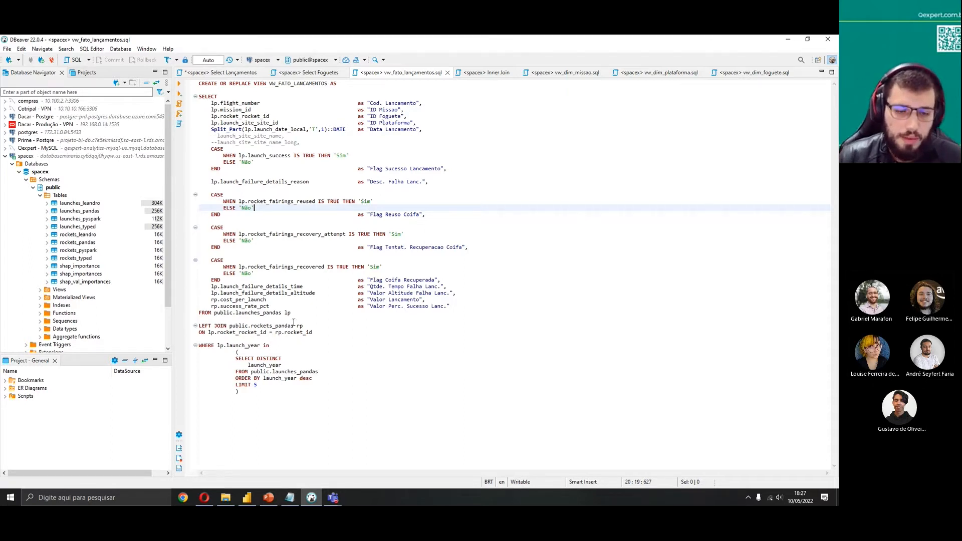
drag(291, 314, 199, 97)
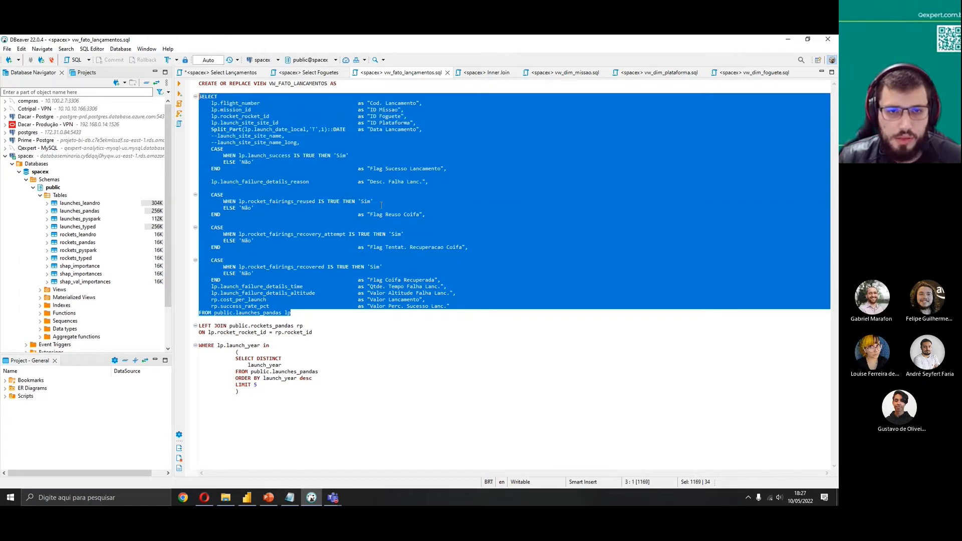
click(381, 205)
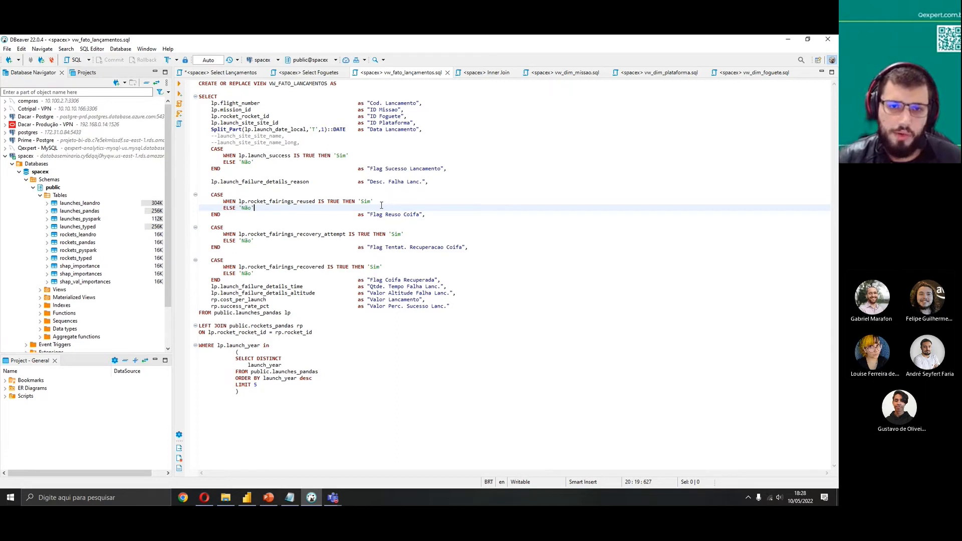
drag(417, 168, 313, 155)
click(373, 162)
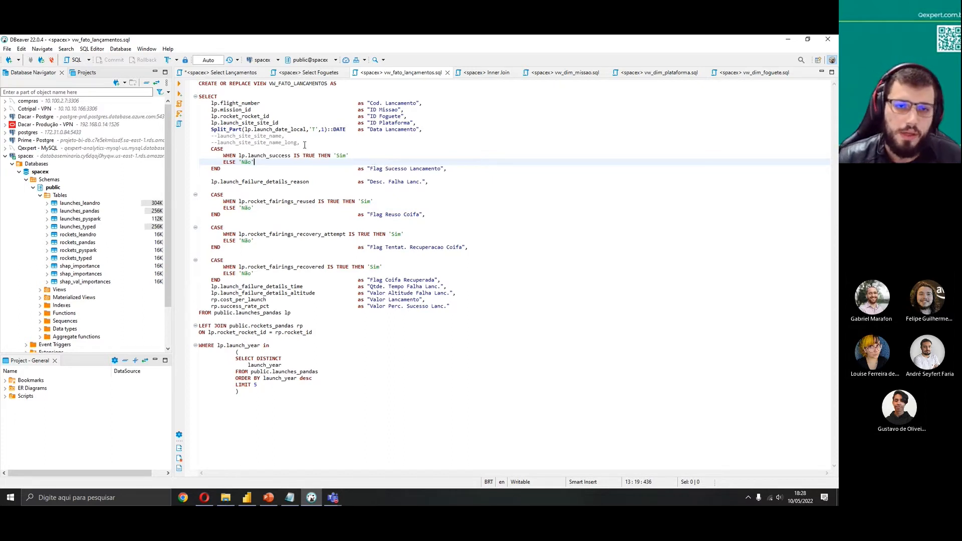
drag(266, 155, 450, 171)
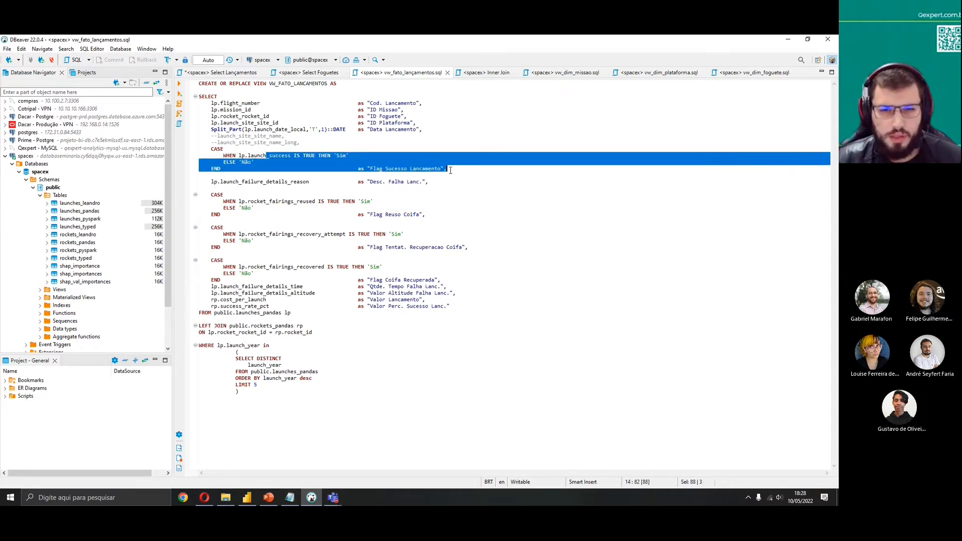
click(449, 172)
drag(377, 215, 424, 221)
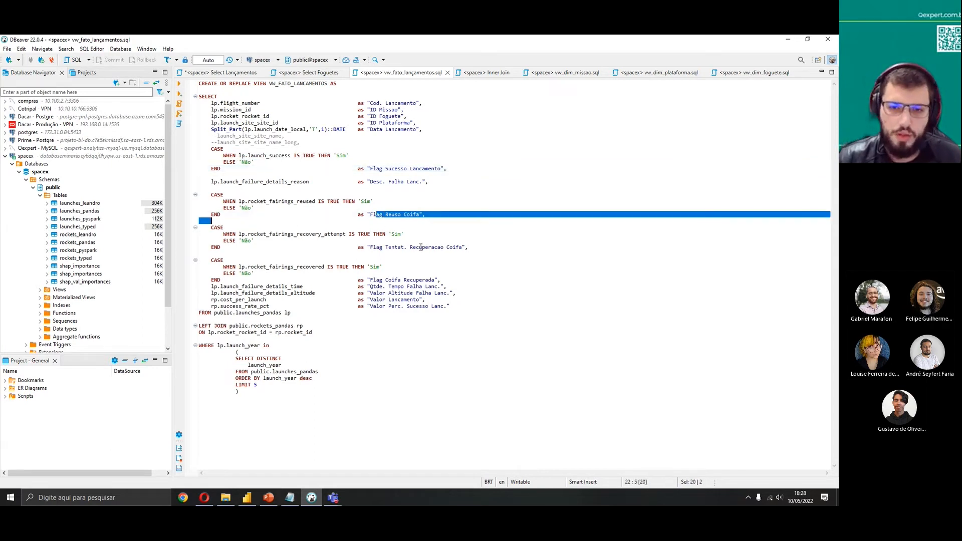
drag(387, 248, 471, 250)
click(485, 274)
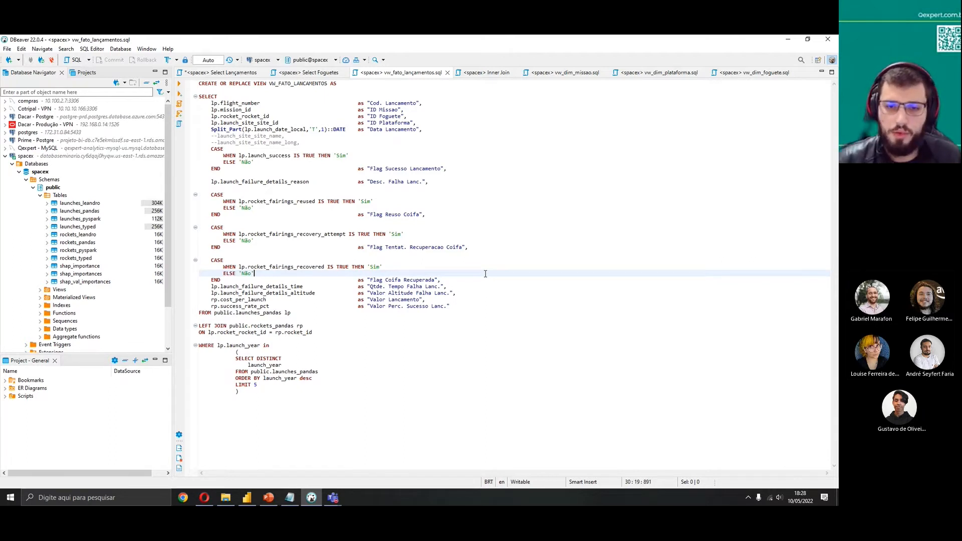
drag(370, 215, 428, 215)
drag(385, 280, 453, 281)
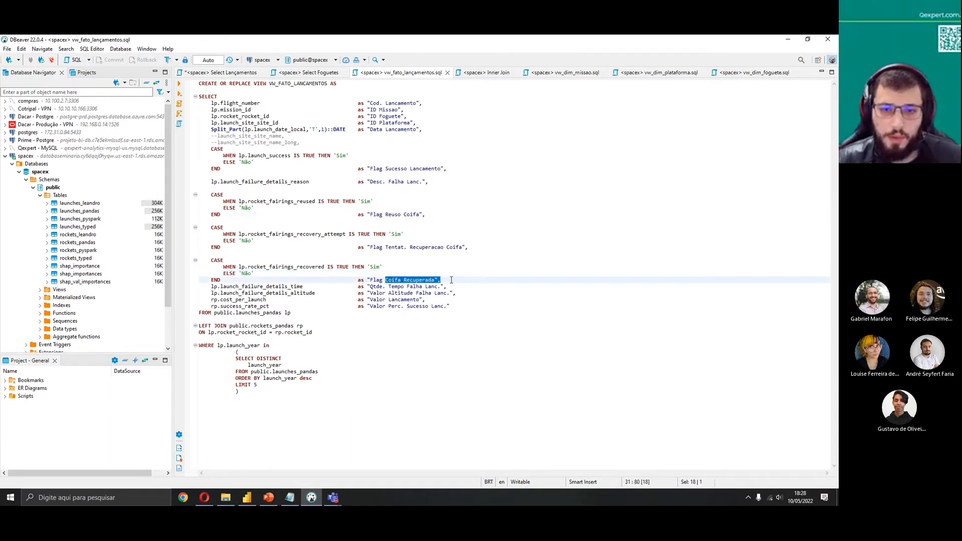
triple_click(490, 244)
click(445, 261)
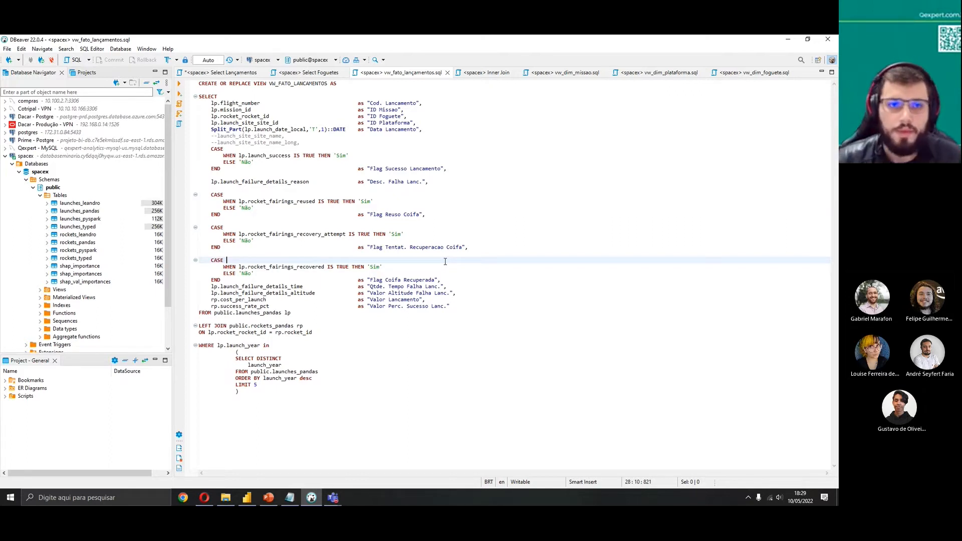
Browse the launches_pandas query text and its result grid columns
click(232, 72)
click(317, 178)
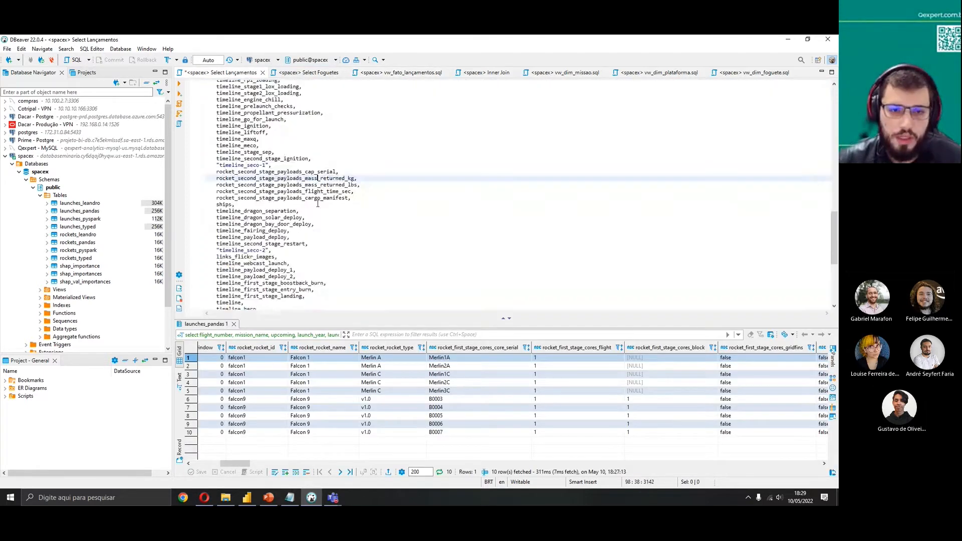
scroll(318, 204, up, 20)
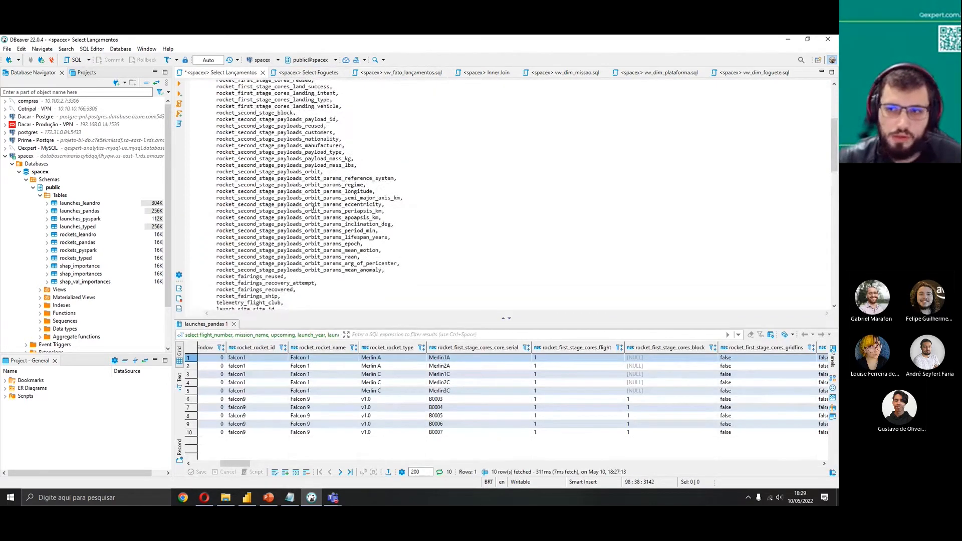
scroll(313, 209, up, 7)
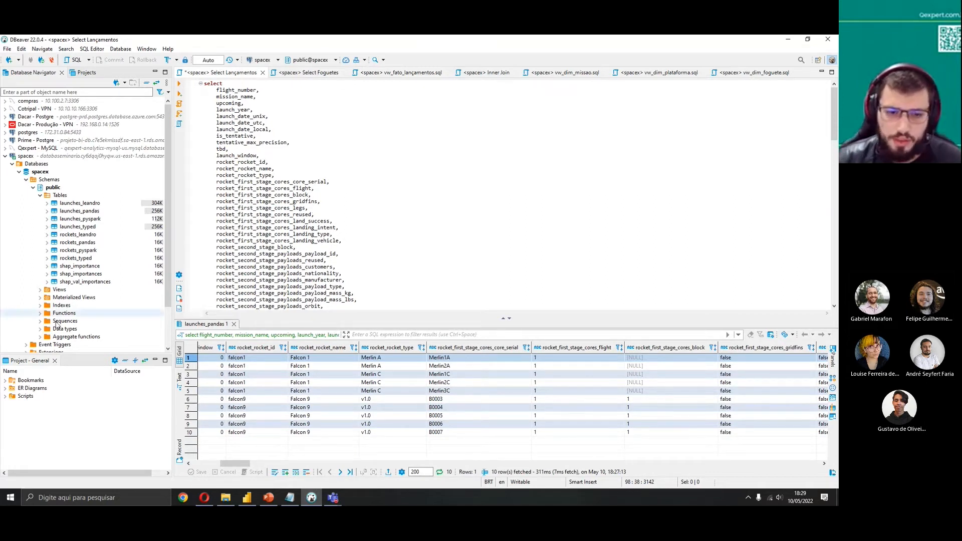
click(351, 246)
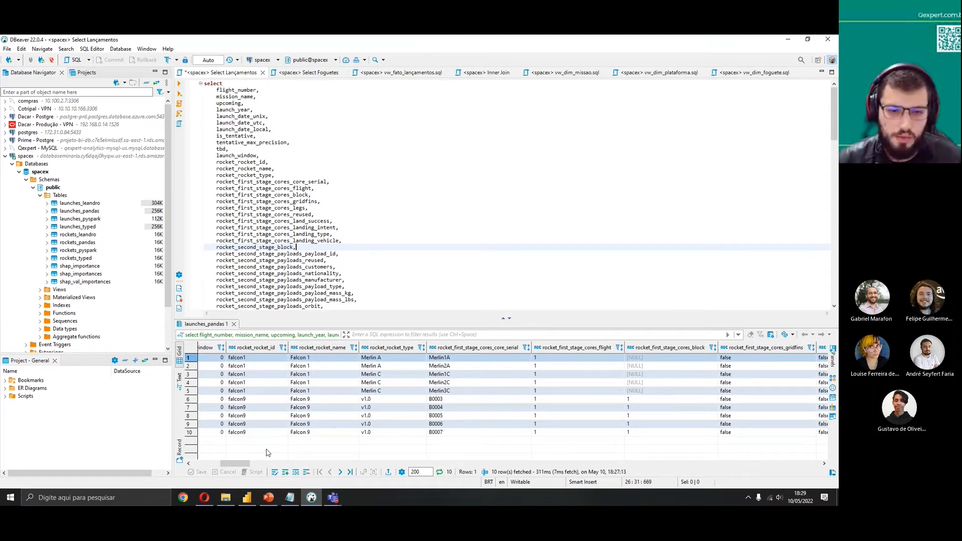
drag(247, 463, 681, 461)
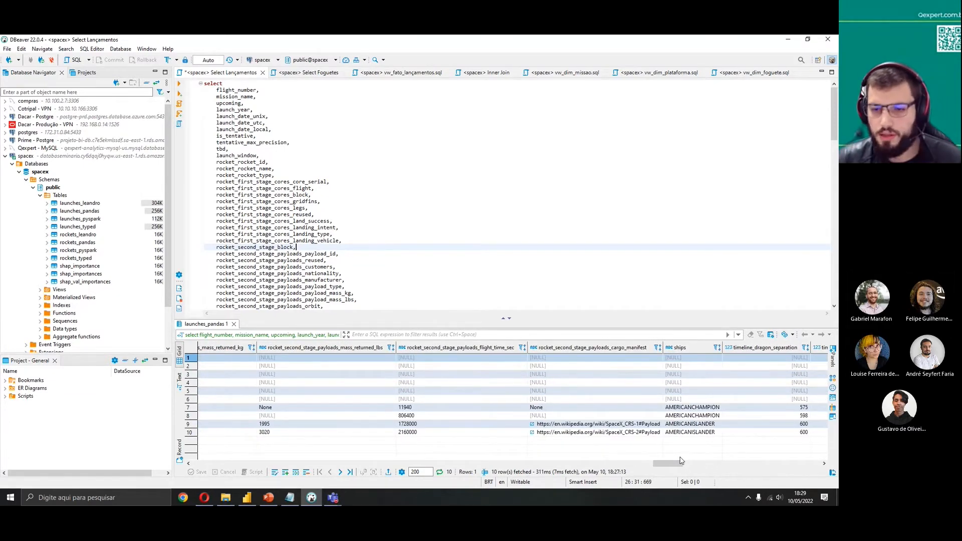
drag(680, 462, 599, 469)
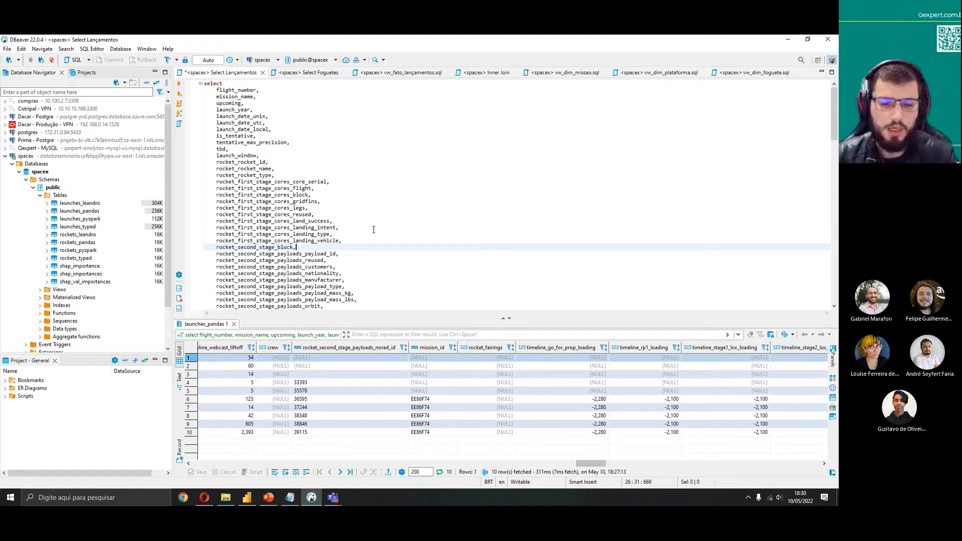
click(373, 155)
Review the failure, cost and success-rate column aliases in the vw_fato_lançamentos view
click(393, 75)
click(327, 130)
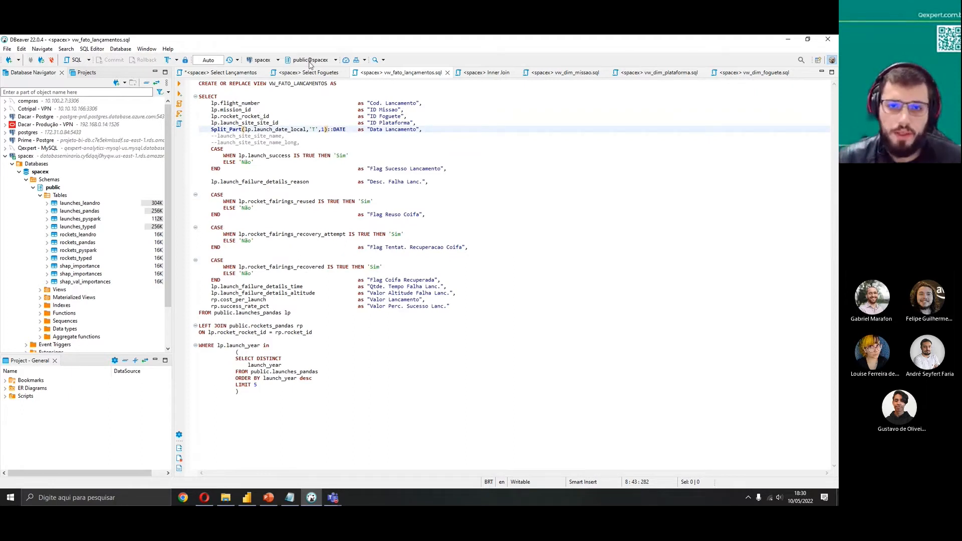
drag(415, 267, 355, 156)
click(463, 248)
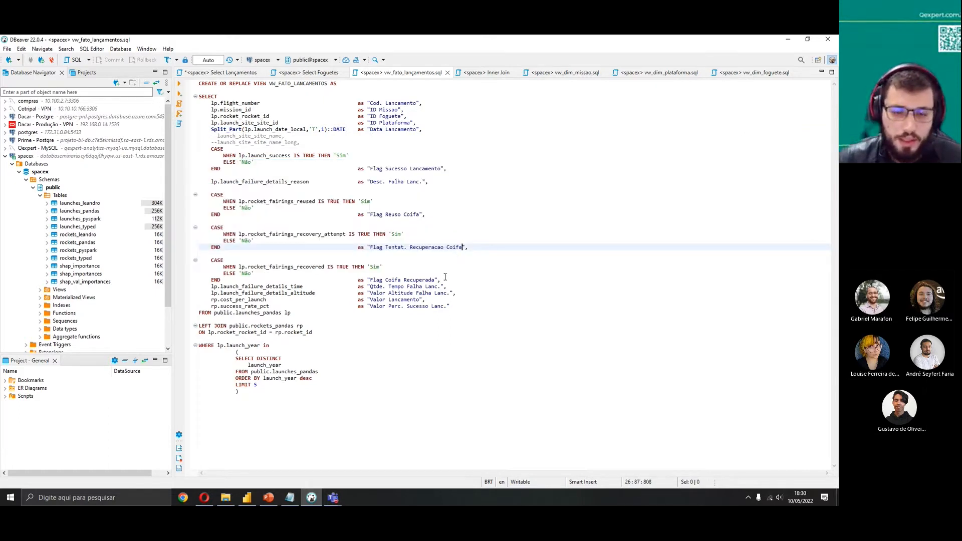
drag(456, 293, 482, 291)
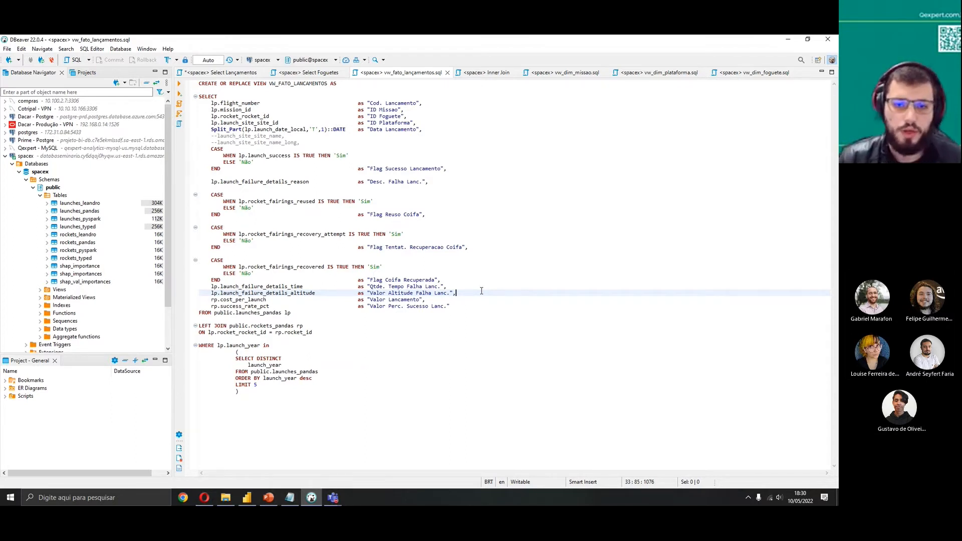
drag(446, 287, 256, 276)
click(256, 280)
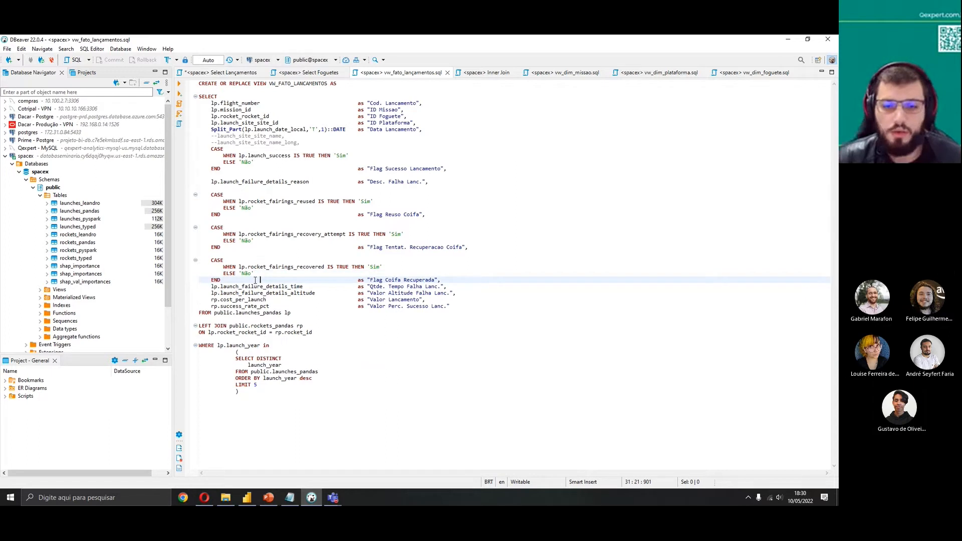
drag(373, 280, 447, 287)
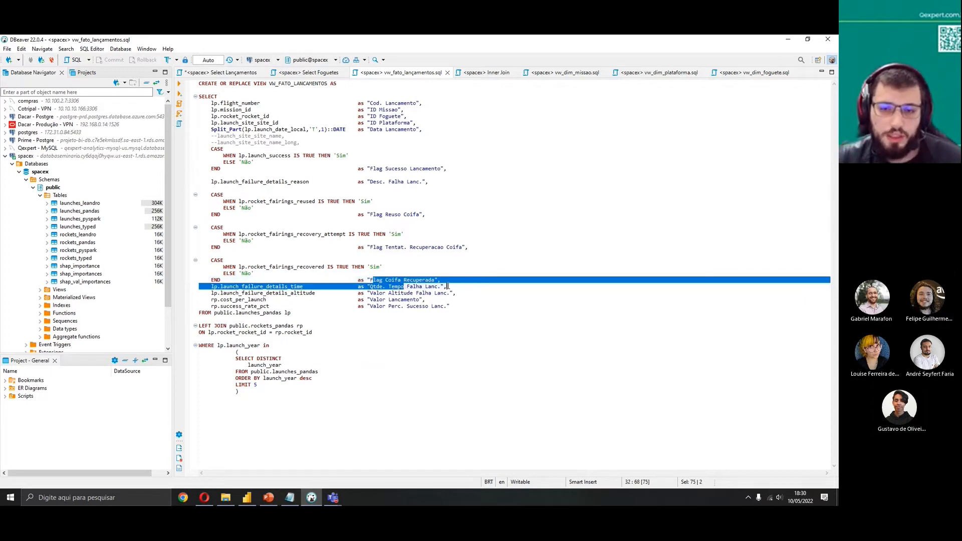
click(448, 287)
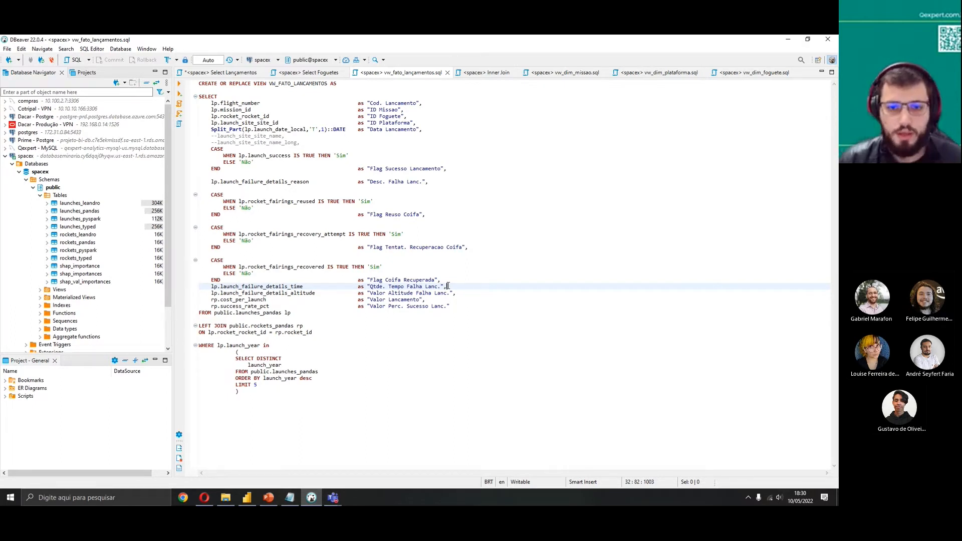
drag(453, 294, 346, 294)
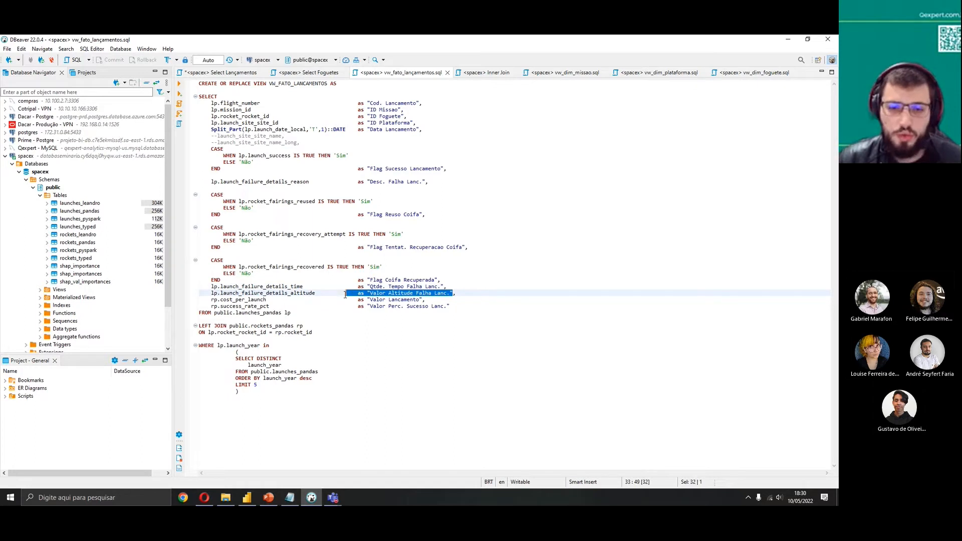
click(486, 296)
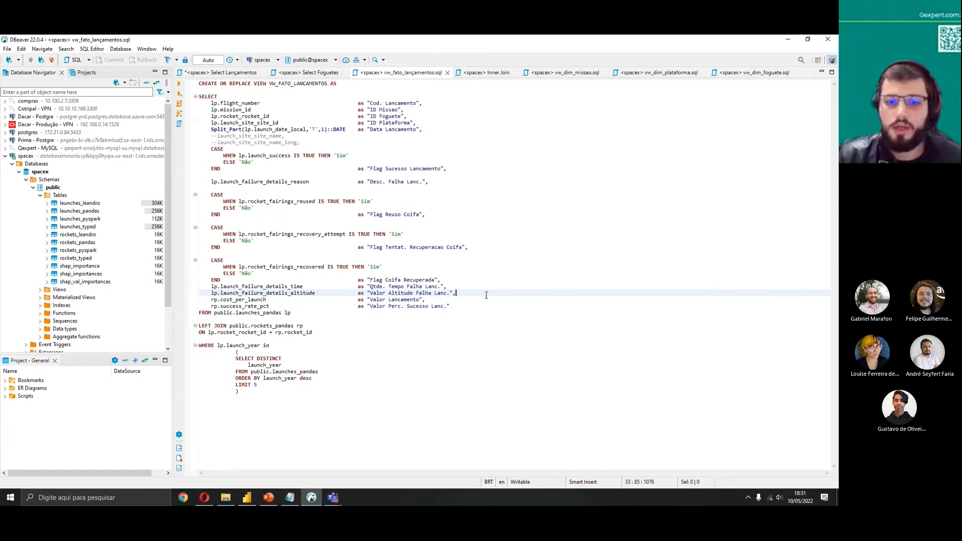
Review the rockets_pandas query's column list, including the id, cost_per_launch and success_rate_pct columns
click(462, 308)
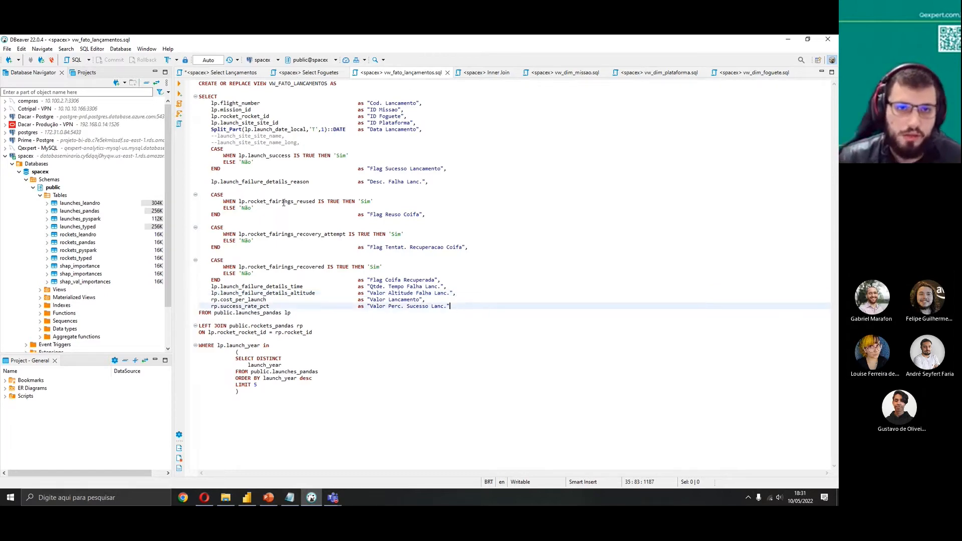
click(309, 73)
scroll(315, 206, up, 3)
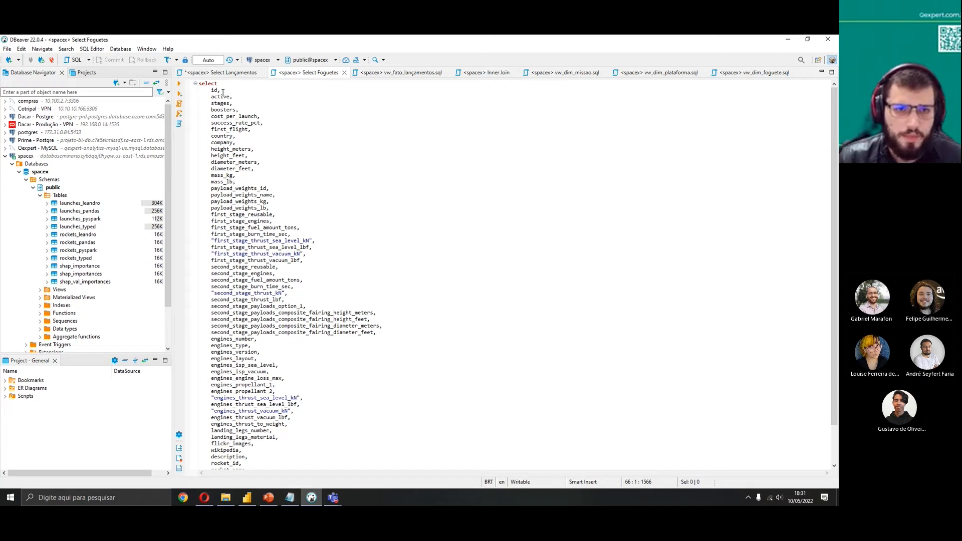
mouse_move(211, 91)
mouse_down()
mouse_move(249, 110)
mouse_move(221, 91)
mouse_up()
click(244, 109)
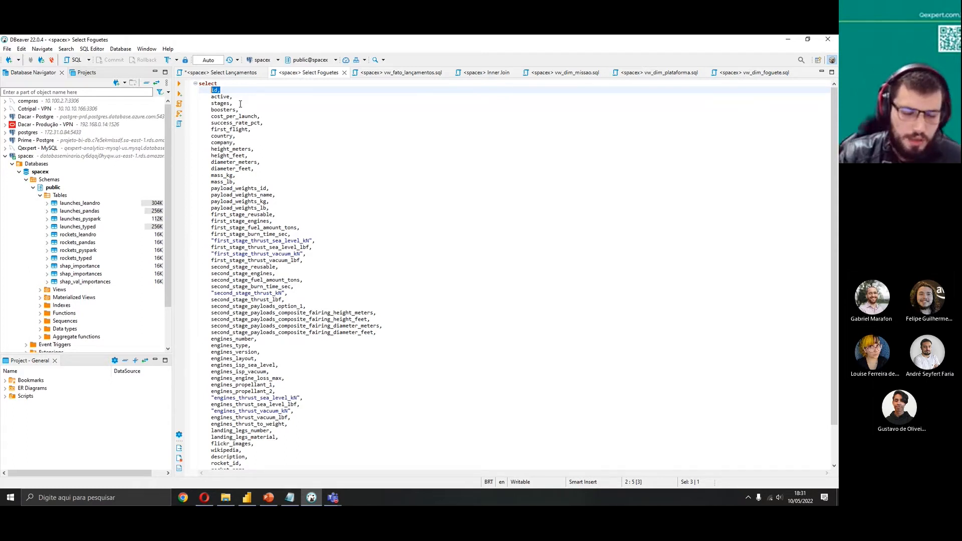
scroll(307, 239, down, 3)
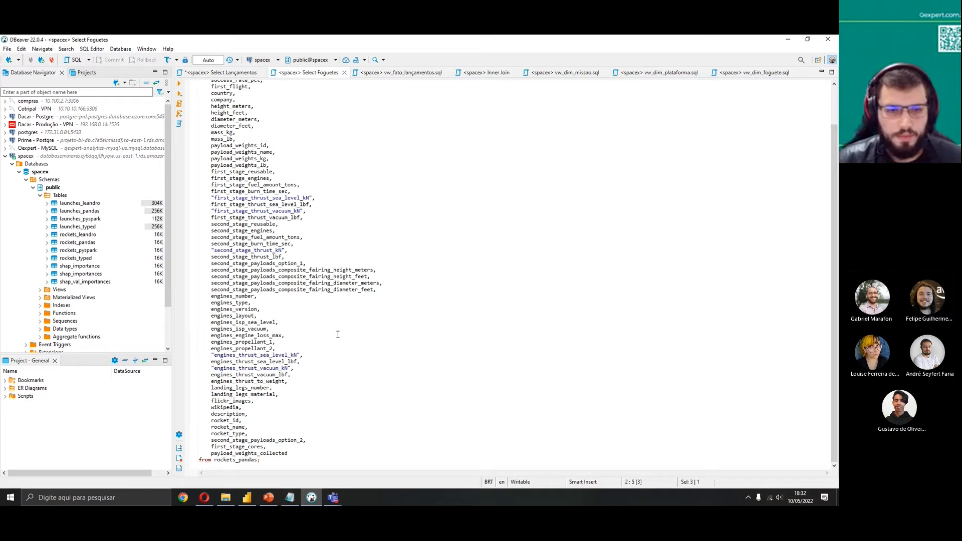
scroll(276, 230, up, 2)
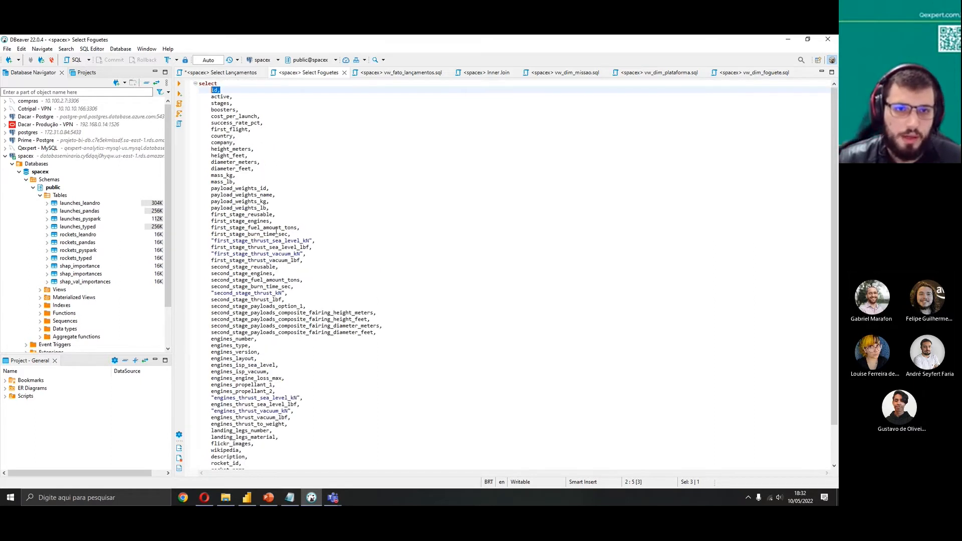
drag(270, 123, 249, 109)
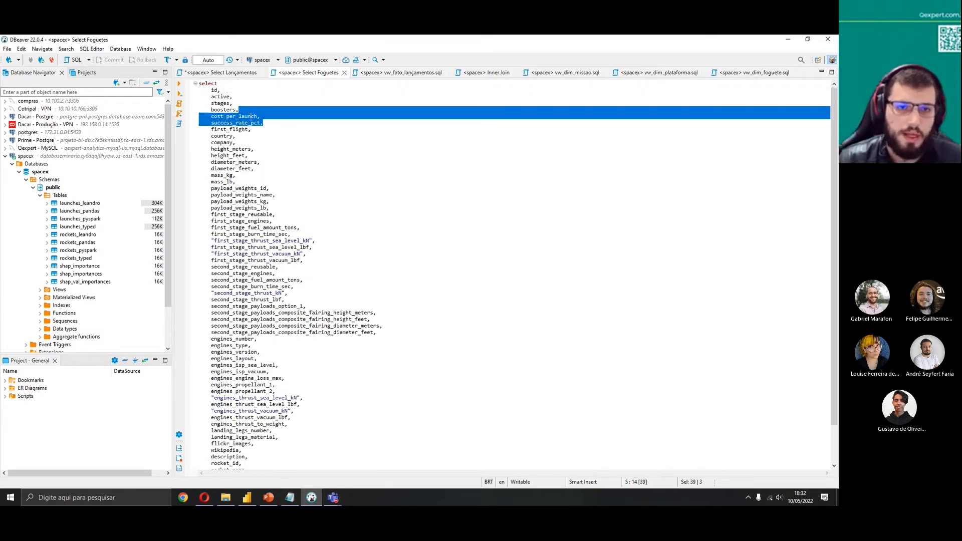
click(315, 125)
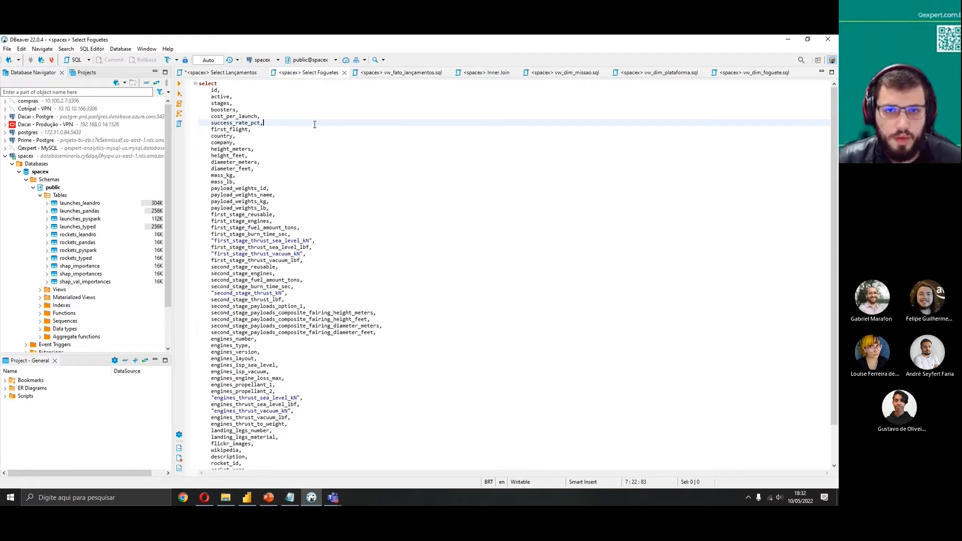
Examine the LEFT JOIN on rockets_pandas and its ON condition in the vw_fato_lançamentos view
key(ctrl+Page_Down)
click(320, 333)
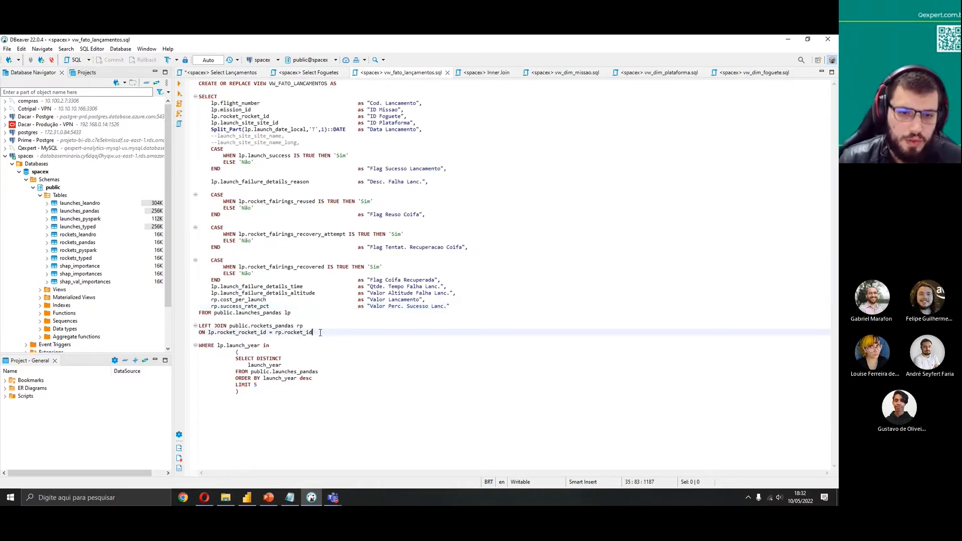
drag(320, 332, 200, 326)
click(332, 335)
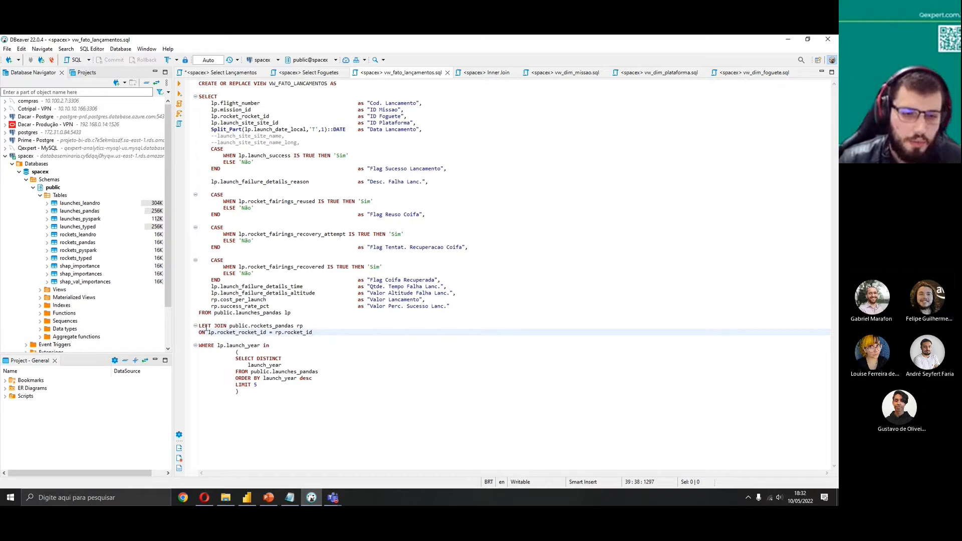
drag(200, 327, 295, 326)
click(251, 326)
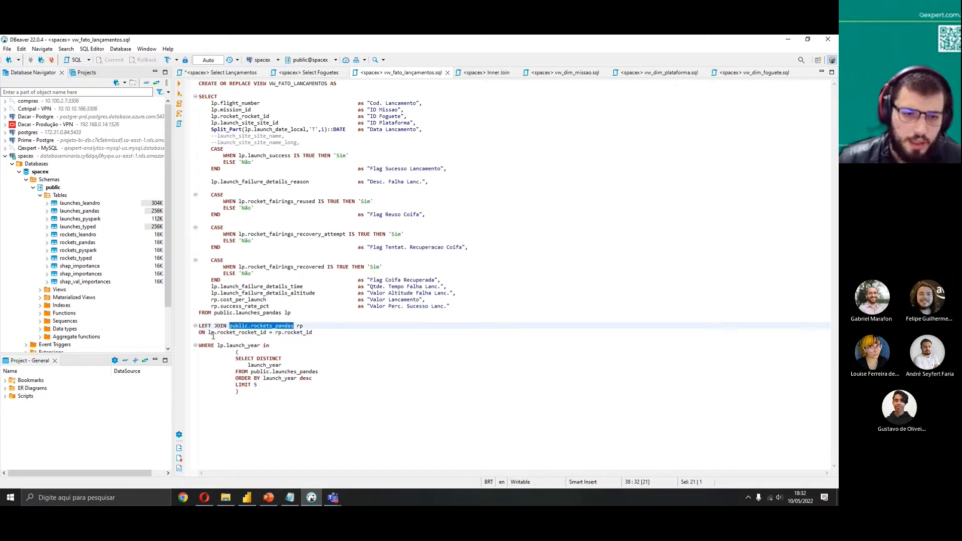
drag(205, 333, 320, 333)
click(331, 337)
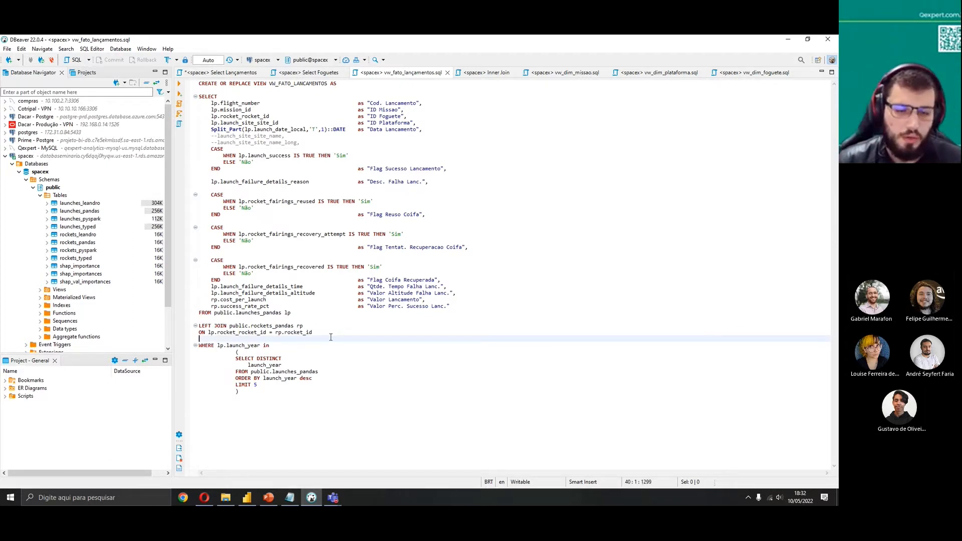
Run the whole rockets_pandas query and scroll across its result columns
click(309, 72)
key(ctrl+a)
click(180, 85)
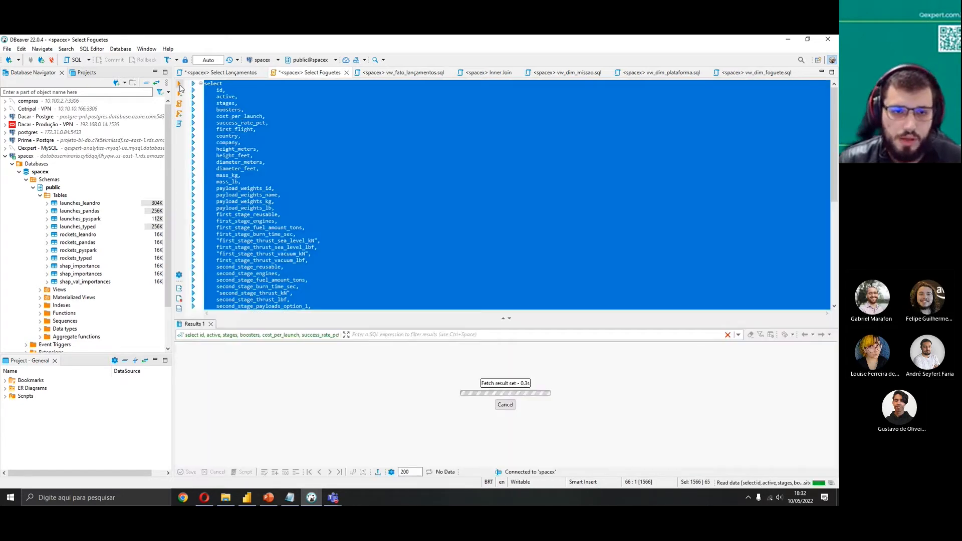
scroll(278, 210, down, 7)
scroll(278, 211, down, 4)
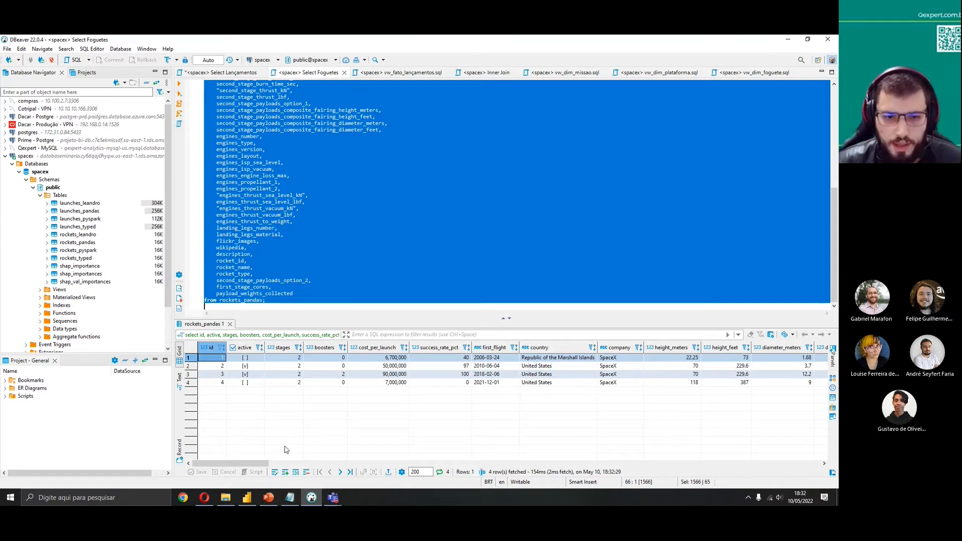
drag(271, 462, 677, 473)
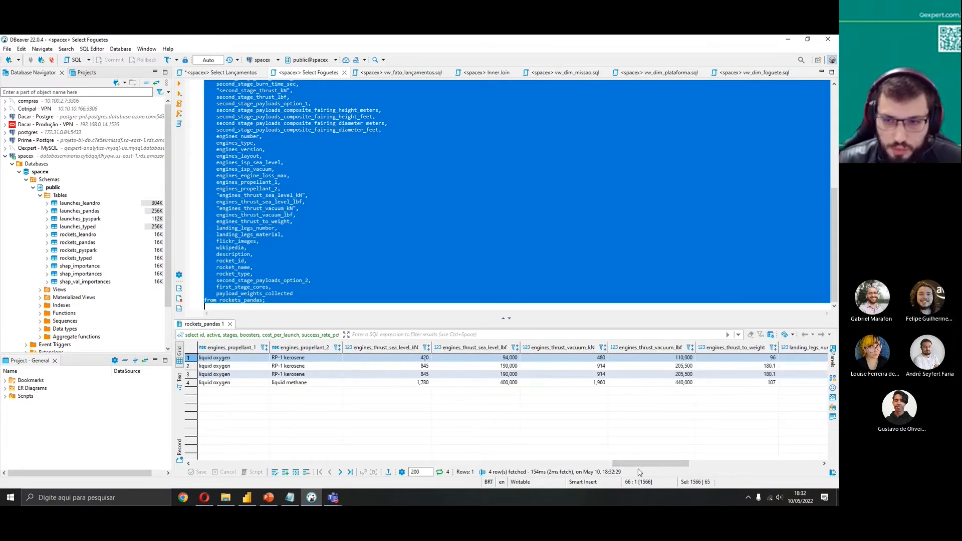
Move rocket_id and rocket_name to directly after id in the rockets_pandas query and rerun it
click(285, 256)
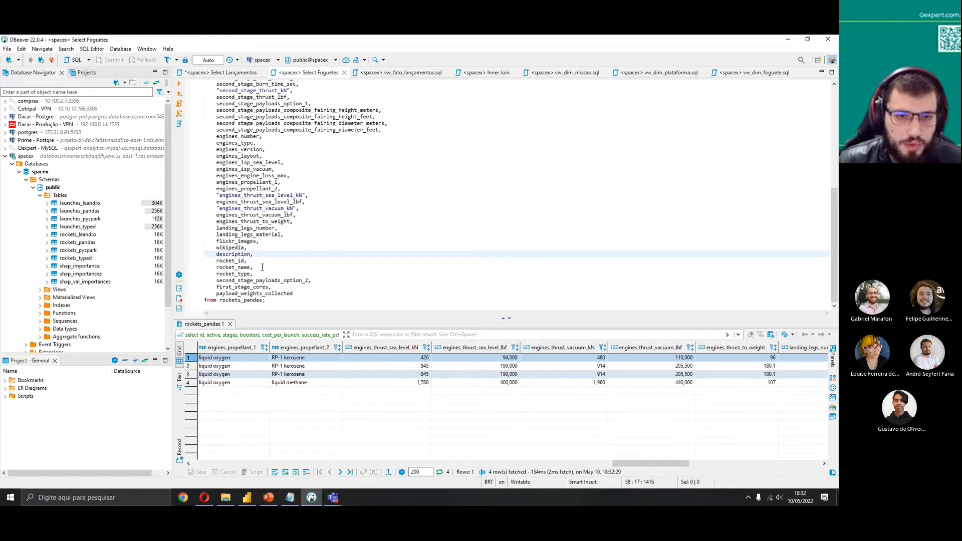
drag(263, 267, 266, 253)
key(BackSpace)
scroll(285, 246, up, 6)
scroll(283, 241, up, 3)
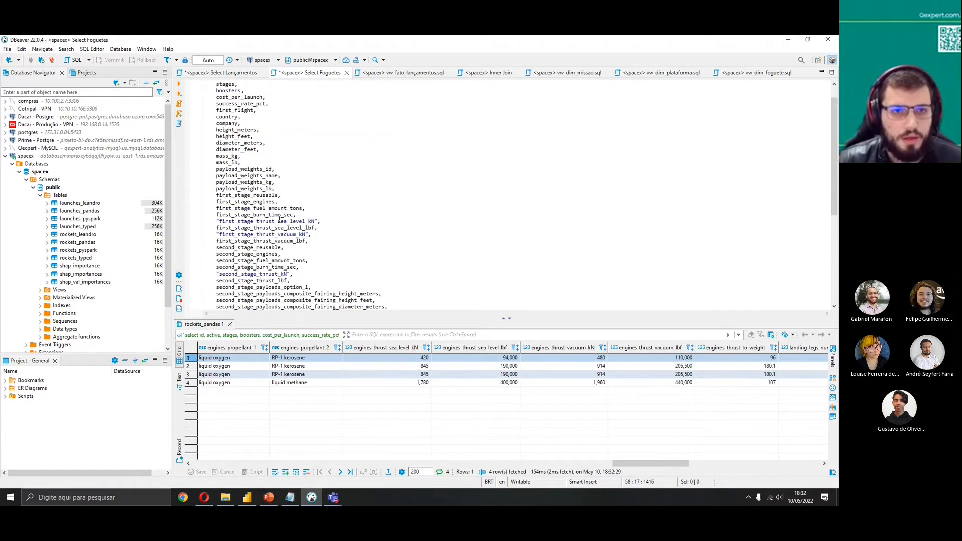
scroll(280, 219, up, 2)
key(ctrl+a)
key(ctrl+Return)
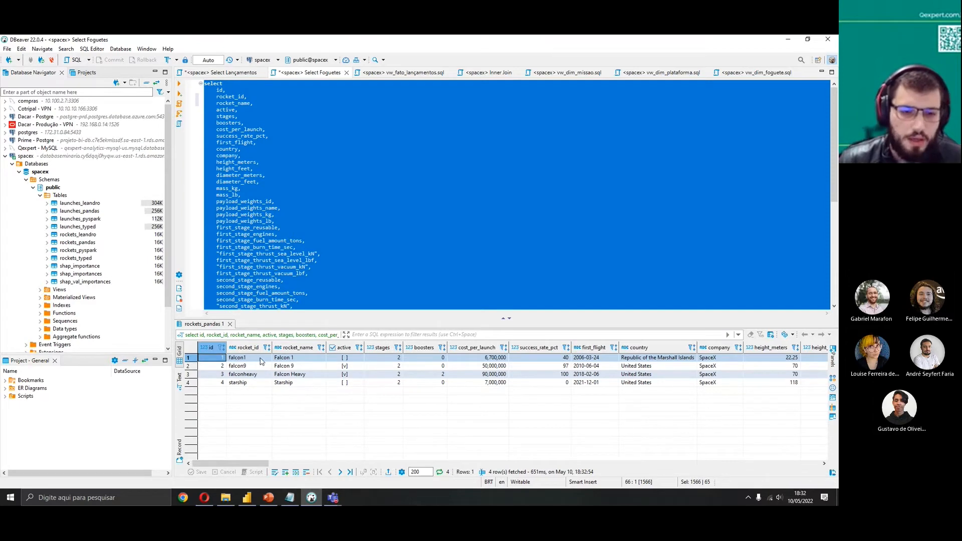
Search the launches_pandas query text for the rocket_rocket columns
click(221, 72)
drag(599, 464, 205, 437)
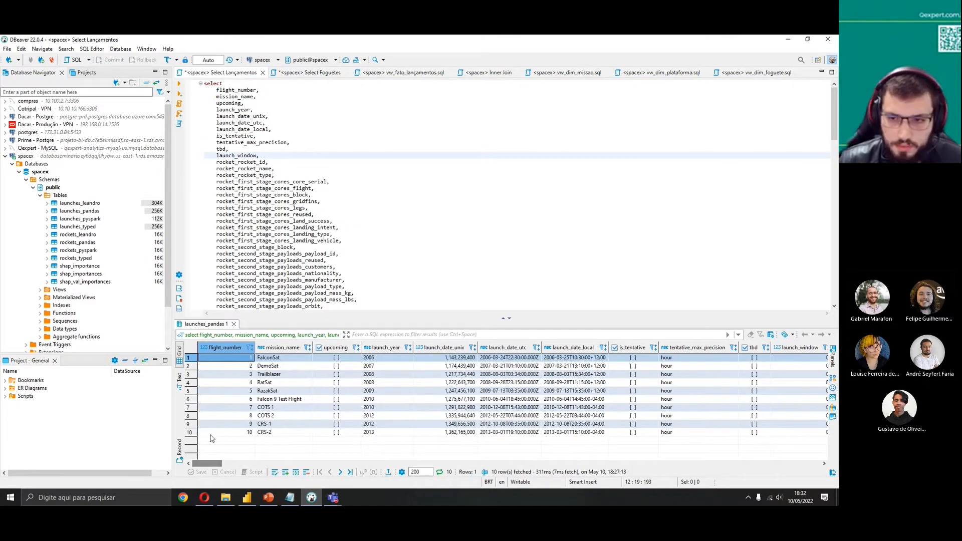
scroll(292, 208, down, 12)
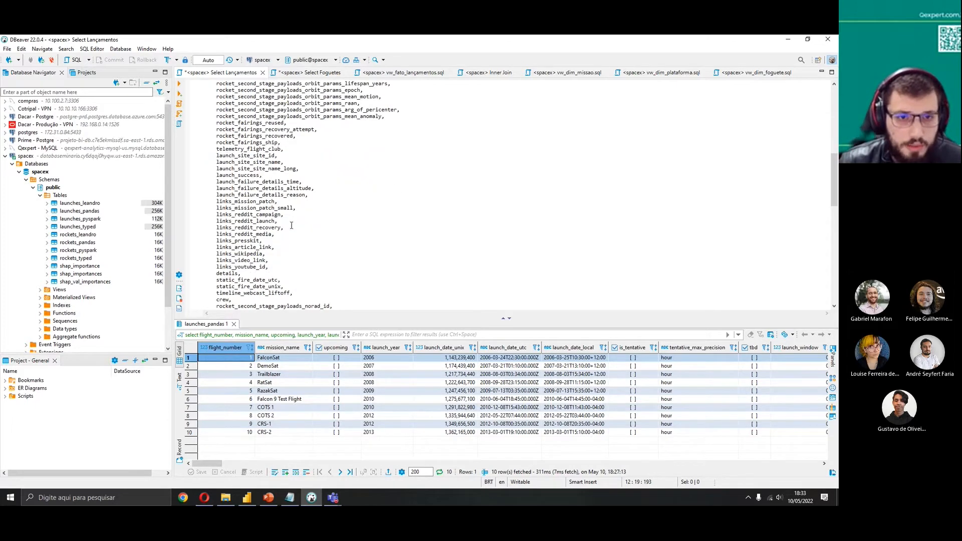
scroll(293, 173, down, 3)
scroll(296, 248, up, 4)
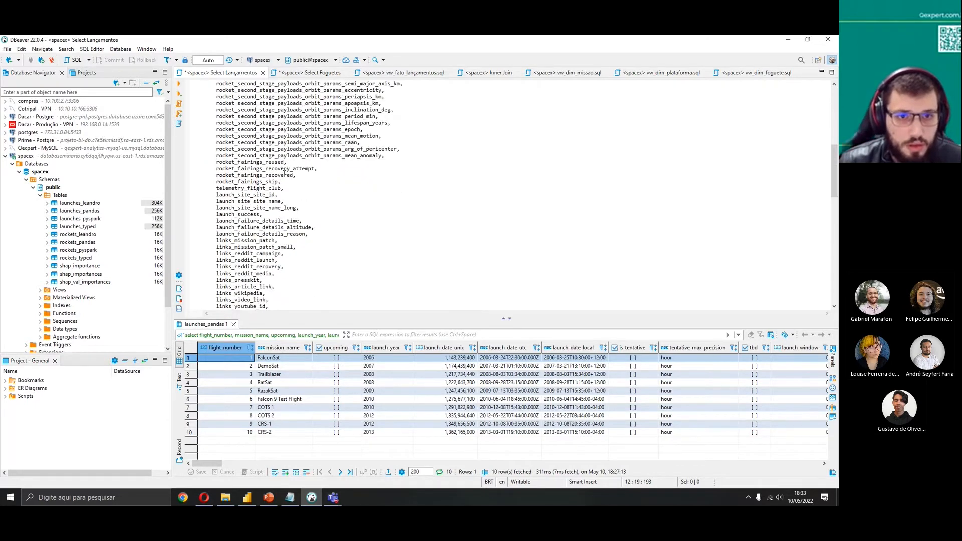
scroll(295, 248, down, 10)
key(ctrl+f)
text(rocket)
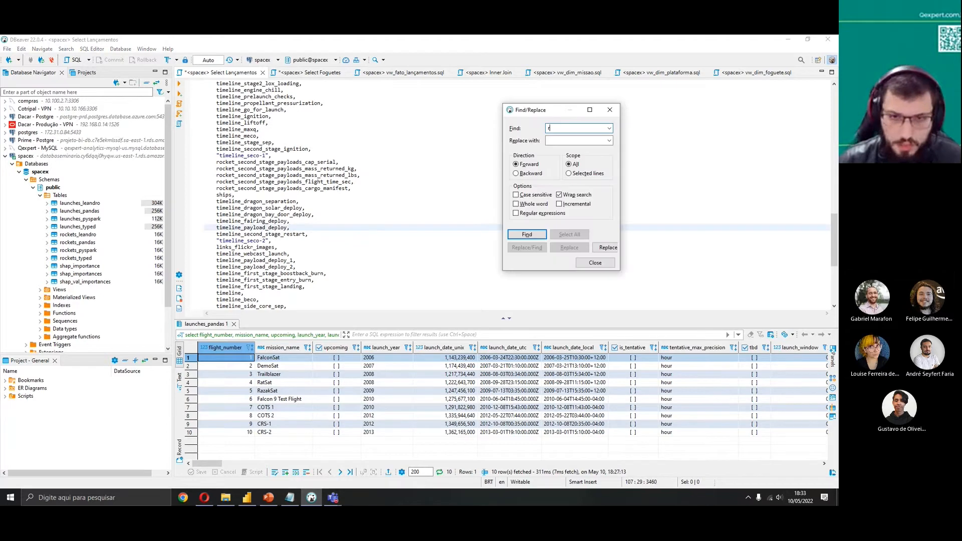
key(Return)
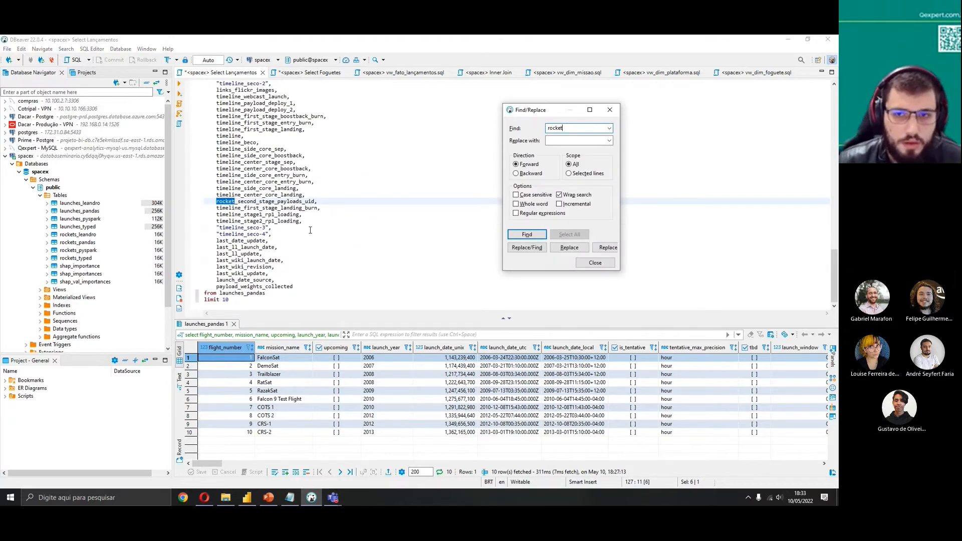
text(_rocket)
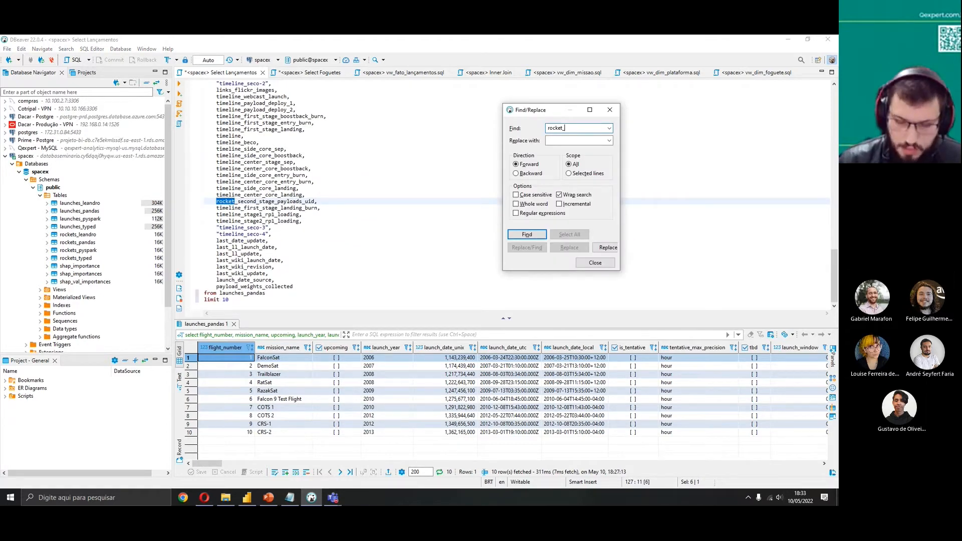
key(Return)
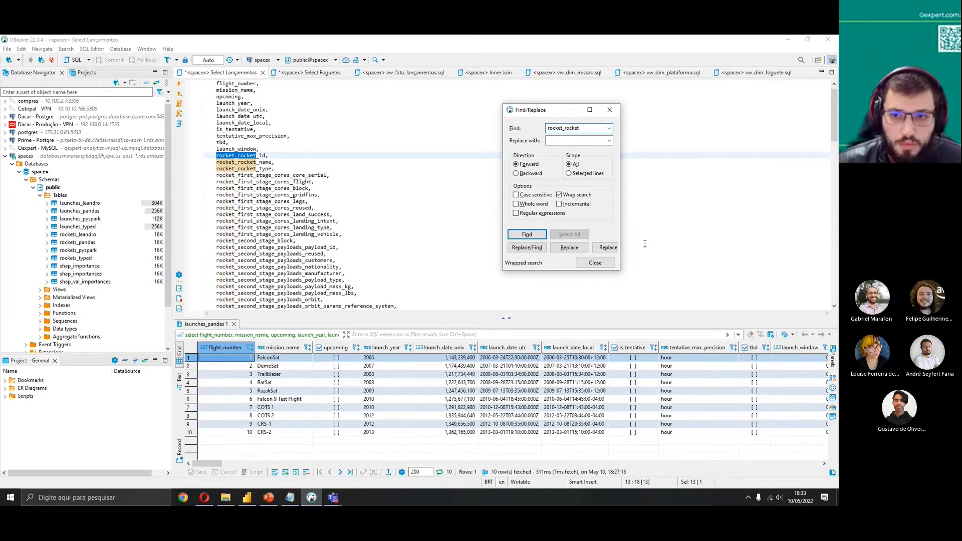
click(595, 267)
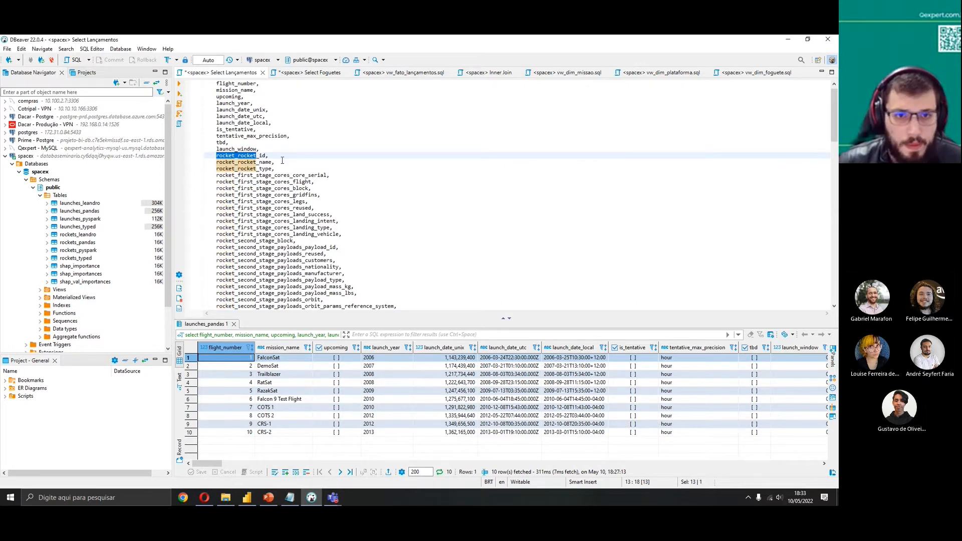
Move rocket_rocket_id and rocket_rocket_name to after mission_name in the launches_pandas query and rerun it
drag(274, 163, 279, 151)
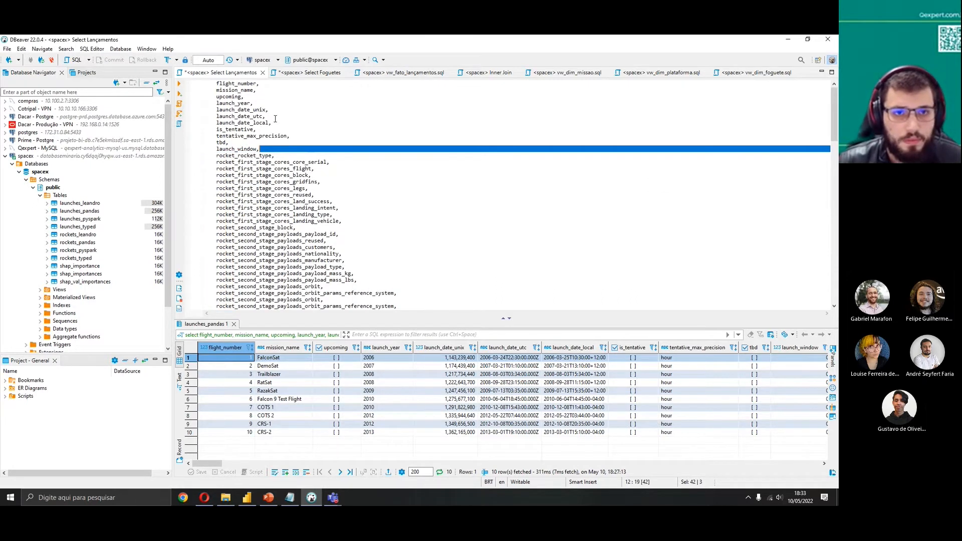
key(Delete)
key(ctrl+z)
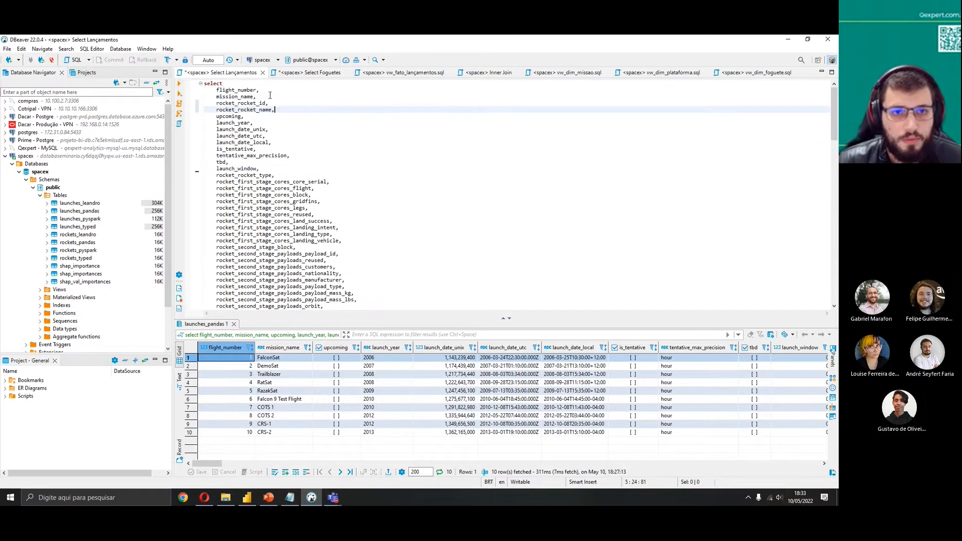
key(ctrl+a)
click(181, 86)
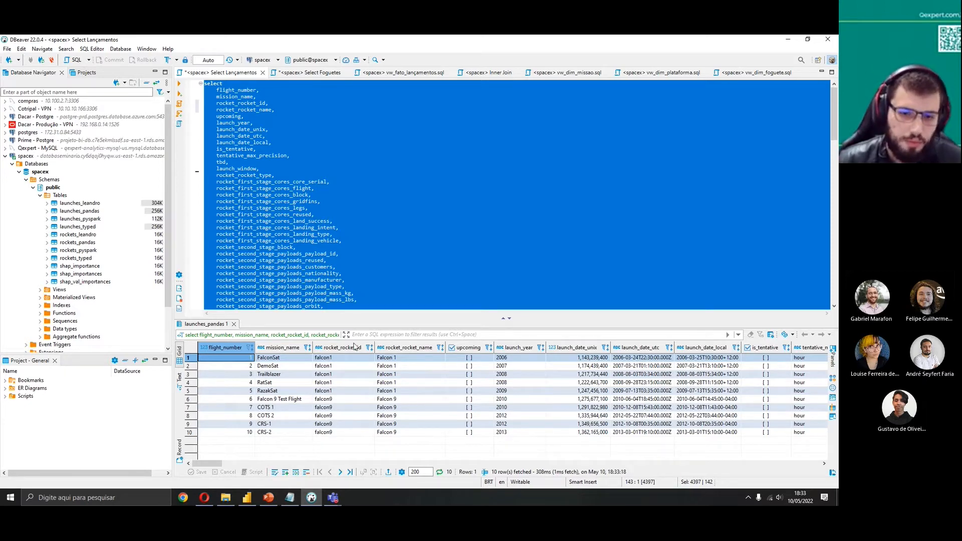
Compare the rocket ID columns in the rockets and launches query results
click(316, 73)
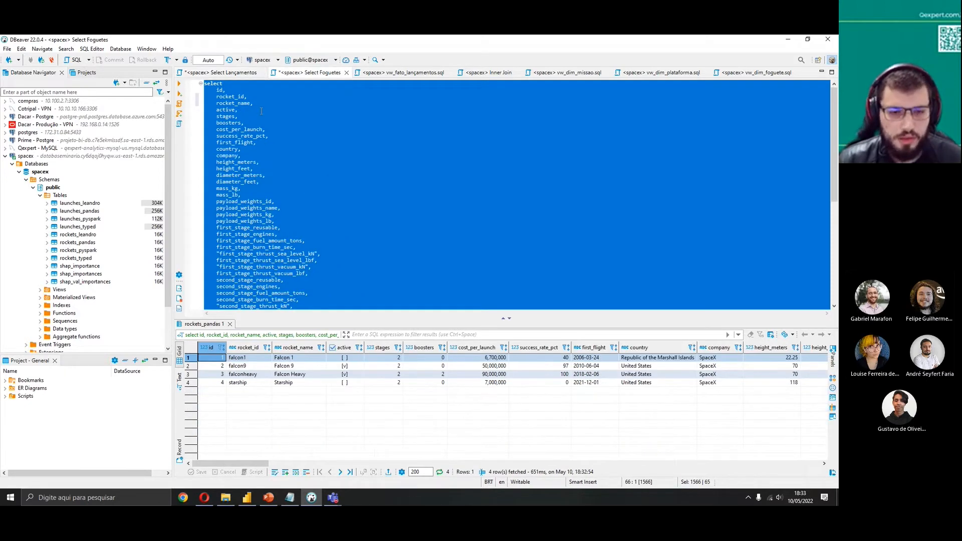
click(241, 74)
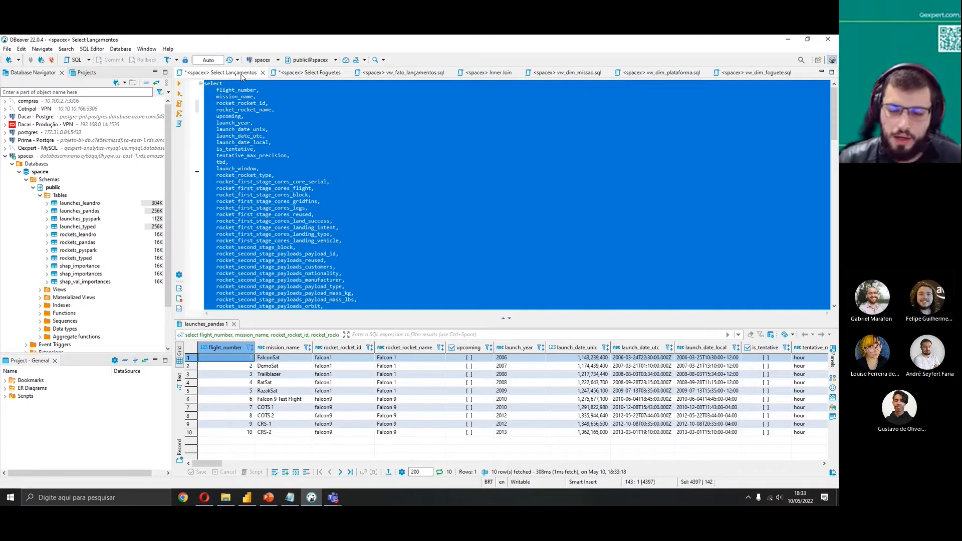
click(306, 74)
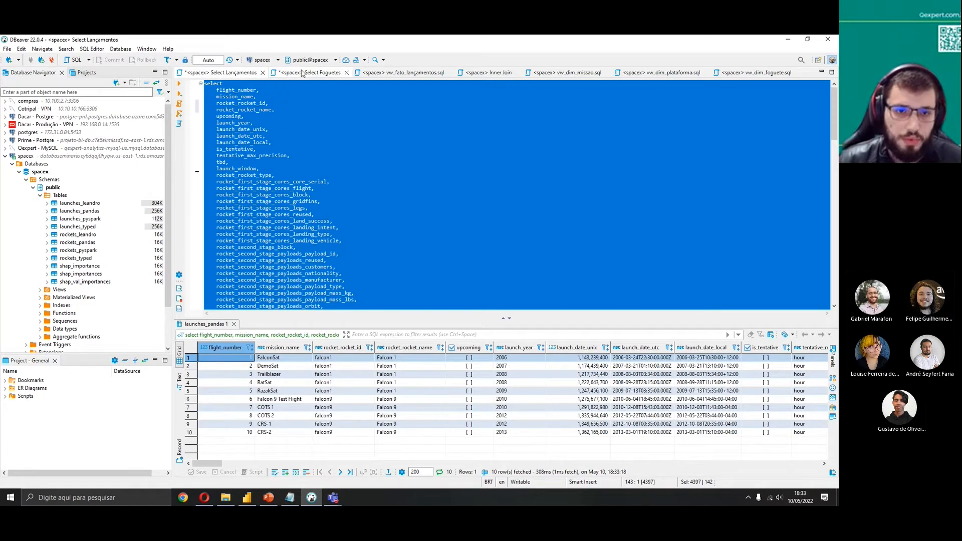
Try adding AND and OR conditions to the rockets_pandas join in the vw_fato_lançamentos script
click(412, 74)
click(329, 332)
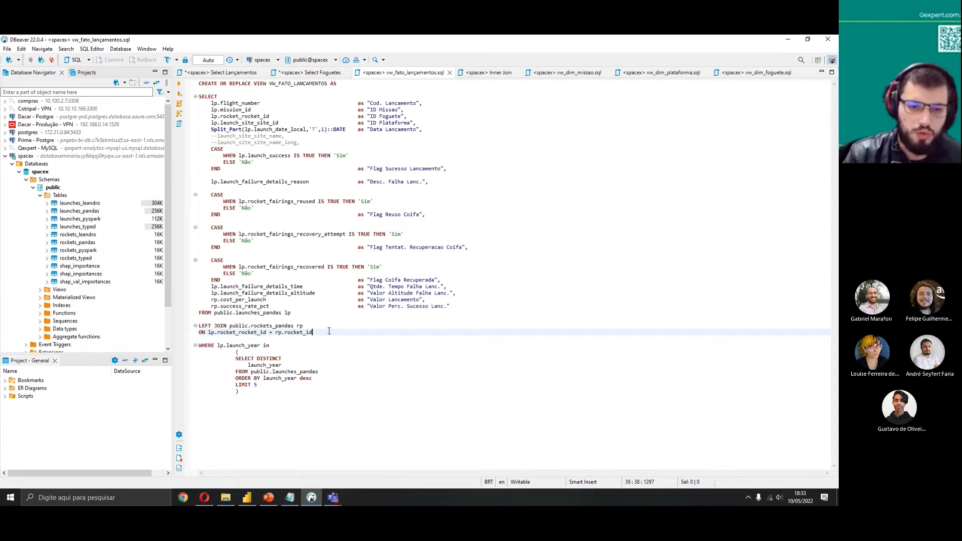
key(Return)
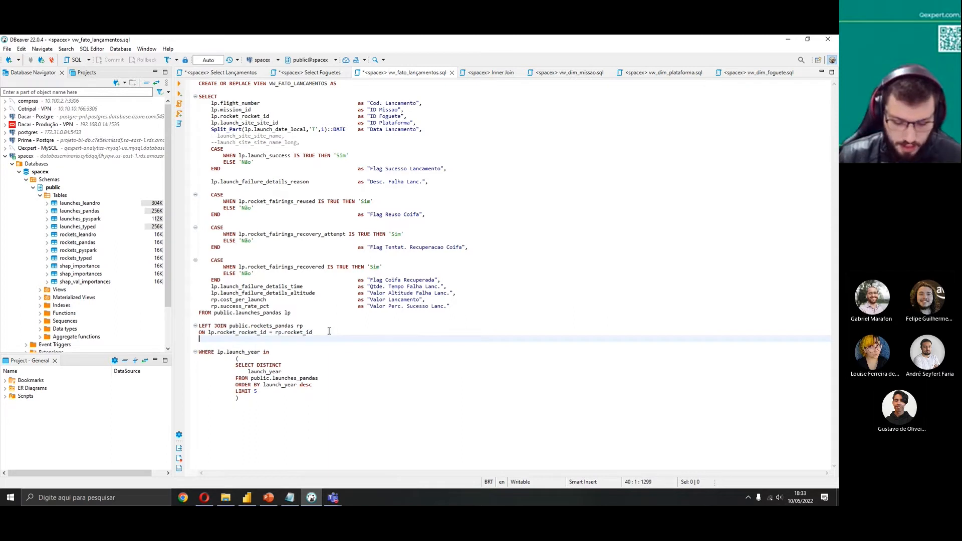
text(AND)
key(Escape)
key(Return)
text(OR)
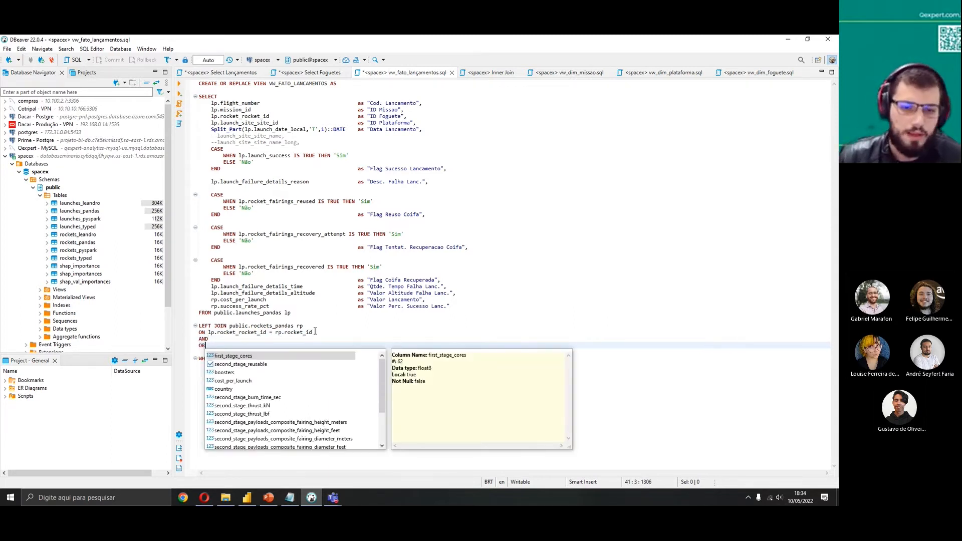
key(Escape)
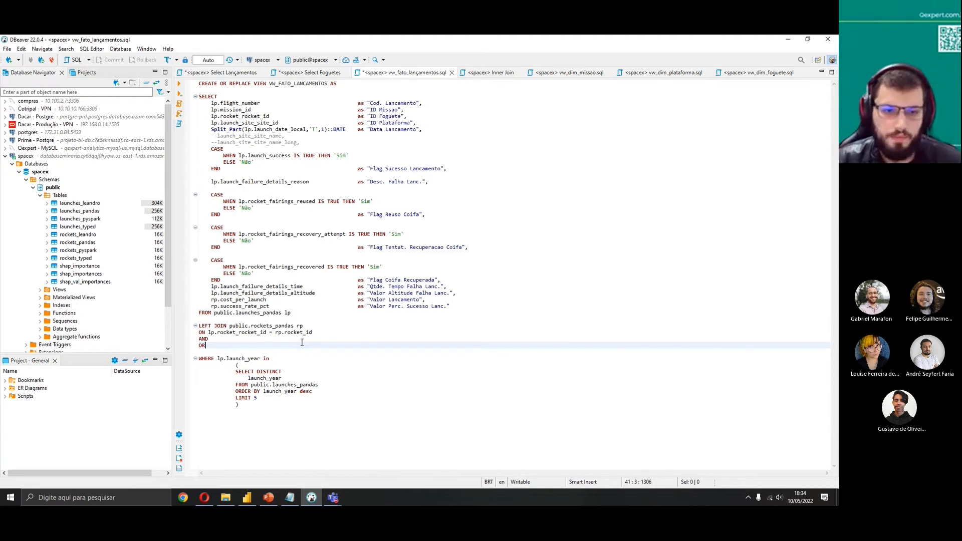
key(Up)
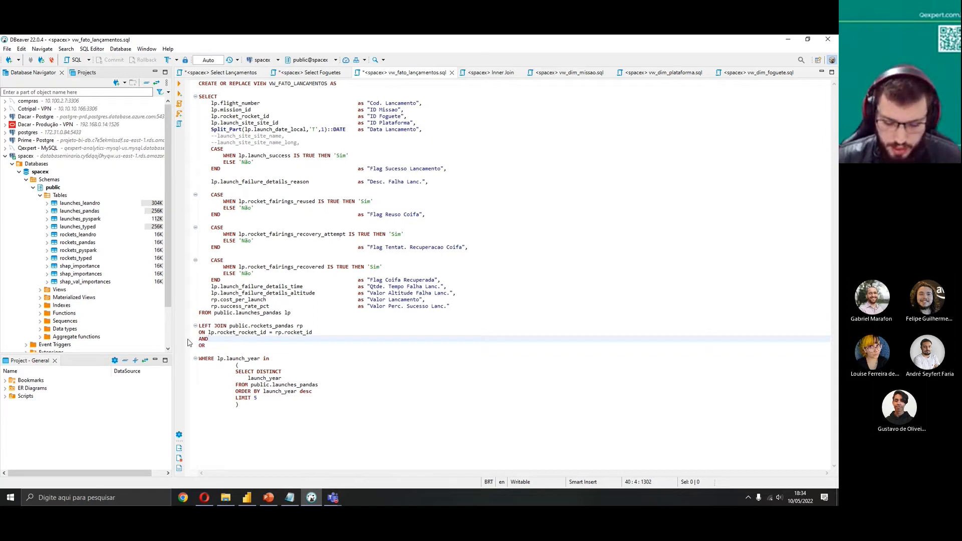
text(())
key(Down)
key(BackSpace)
key(BackSpace)
text(OR)
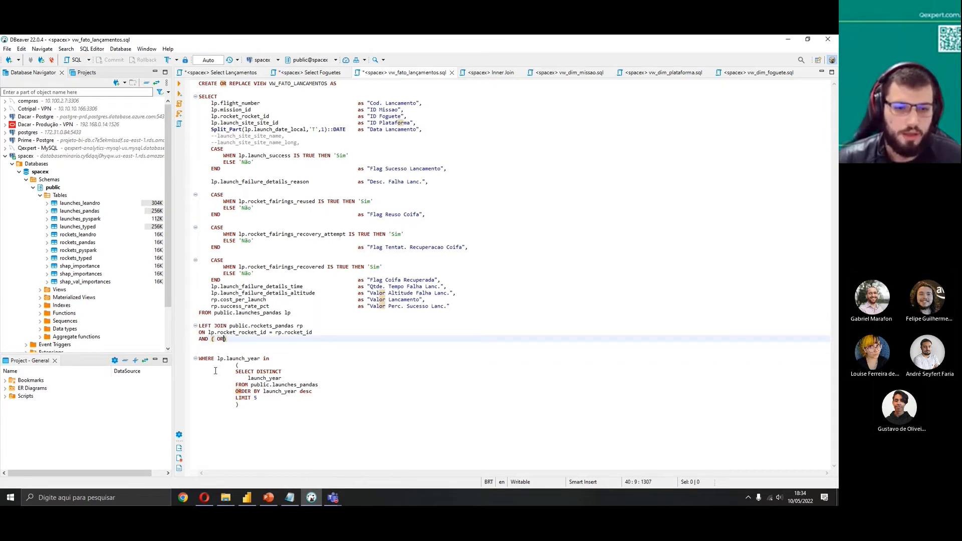
click(244, 345)
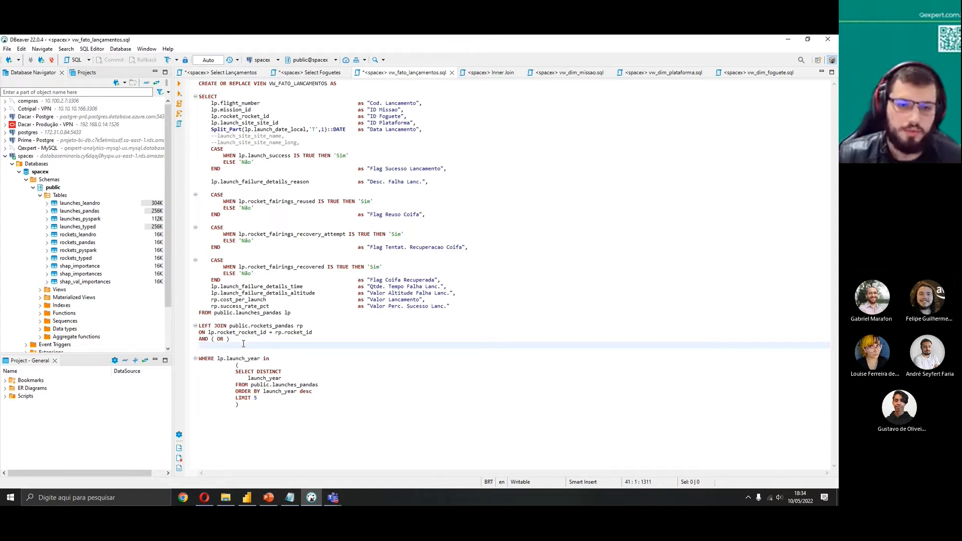
drag(230, 340, 211, 338)
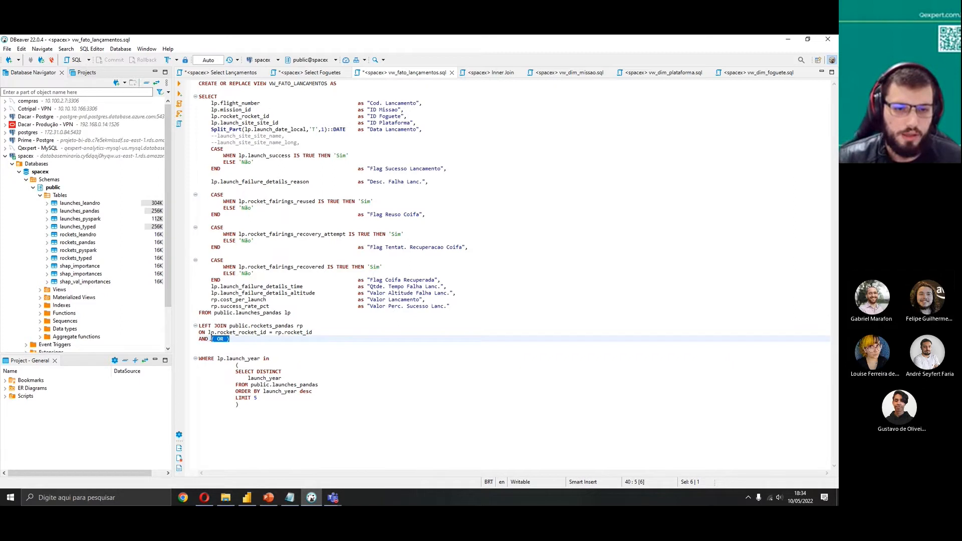
key(BackSpace)
drag(224, 340, 192, 341)
key(BackSpace)
key(BackSpace)
key(Delete)
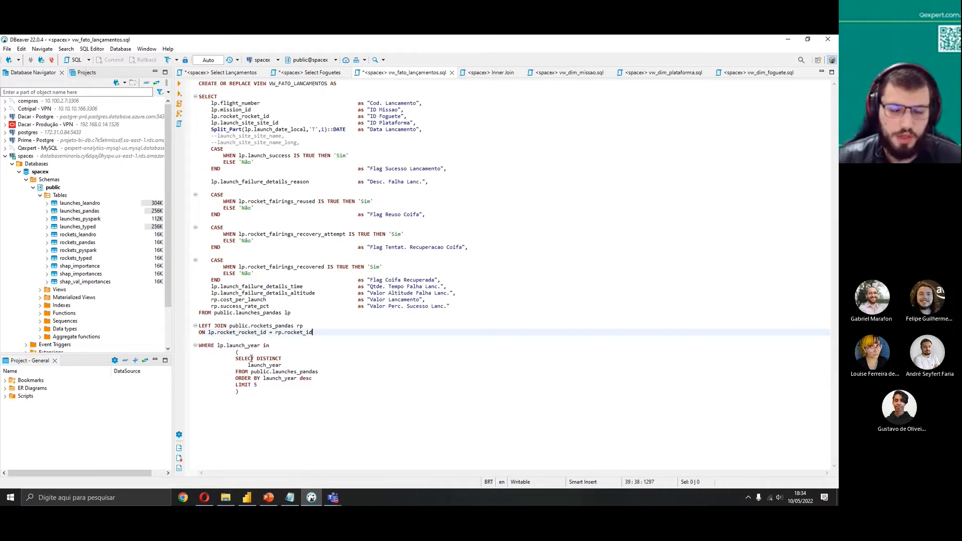
Run the view's SELECT query on its own to preview the launch fact data
click(318, 313)
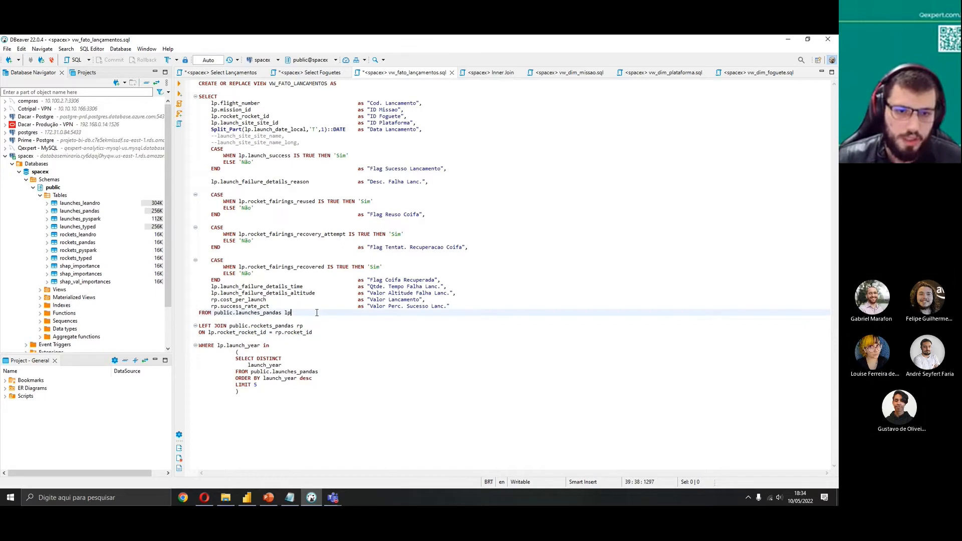
click(325, 339)
drag(324, 339, 179, 86)
click(179, 84)
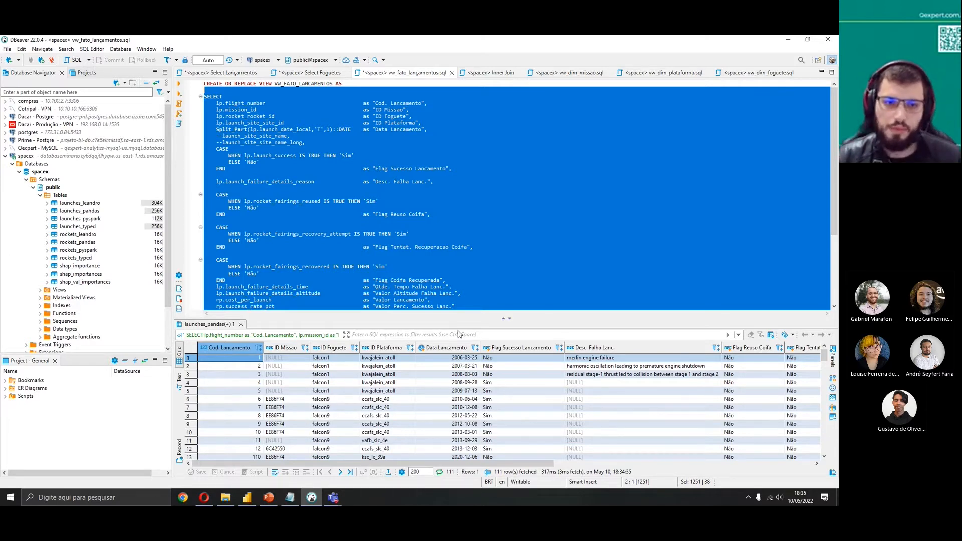
Try replacing the launch_year IN subquery filter with launch_year >= 2016
click(441, 273)
scroll(433, 284, down, 5)
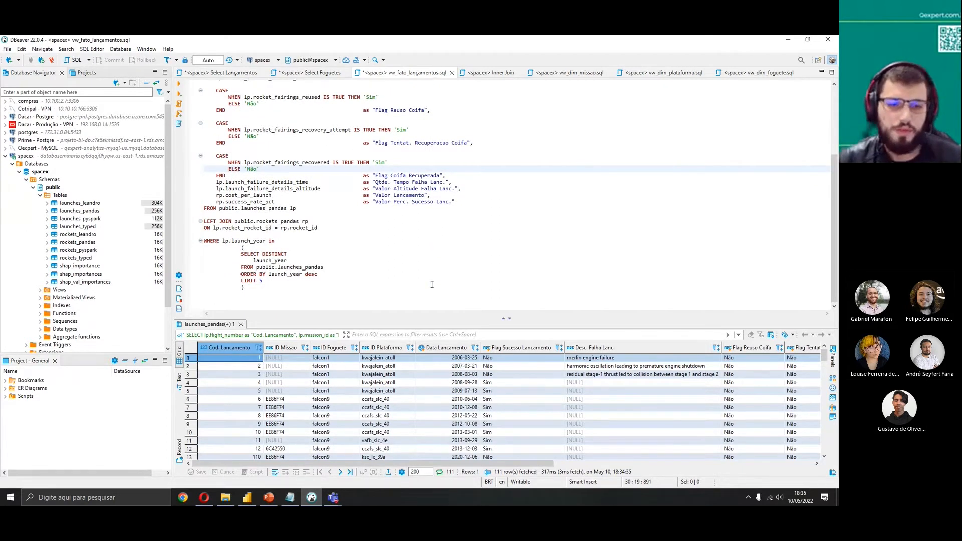
click(271, 241)
key(End)
key(Return)
key(Return)
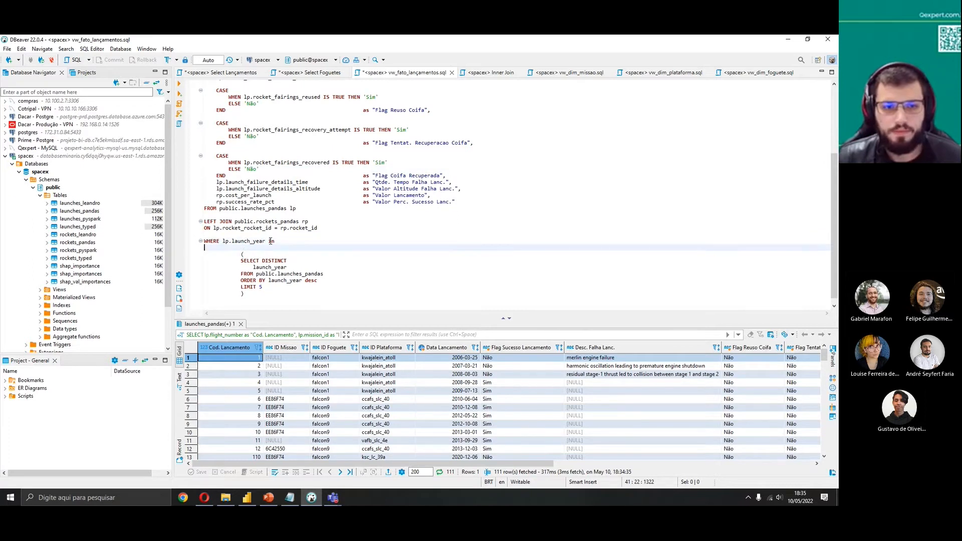
click(271, 242)
key(Return)
key(Return)
click(283, 241)
key(BackSpace)
text(>=)
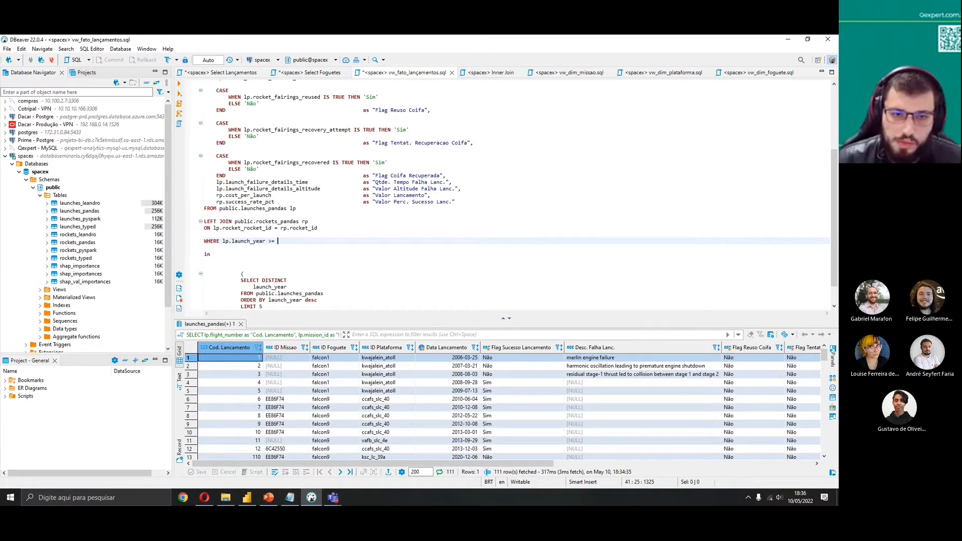
text(2016)
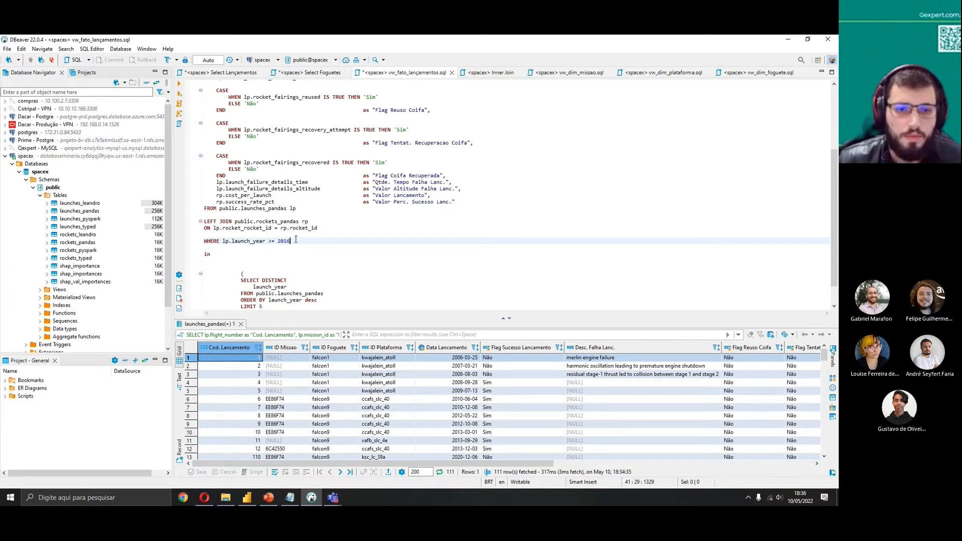
Replace 2016 with EXTRACT(YEAR FROM TODAY()) in the launch_year filter
drag(296, 240, 280, 239)
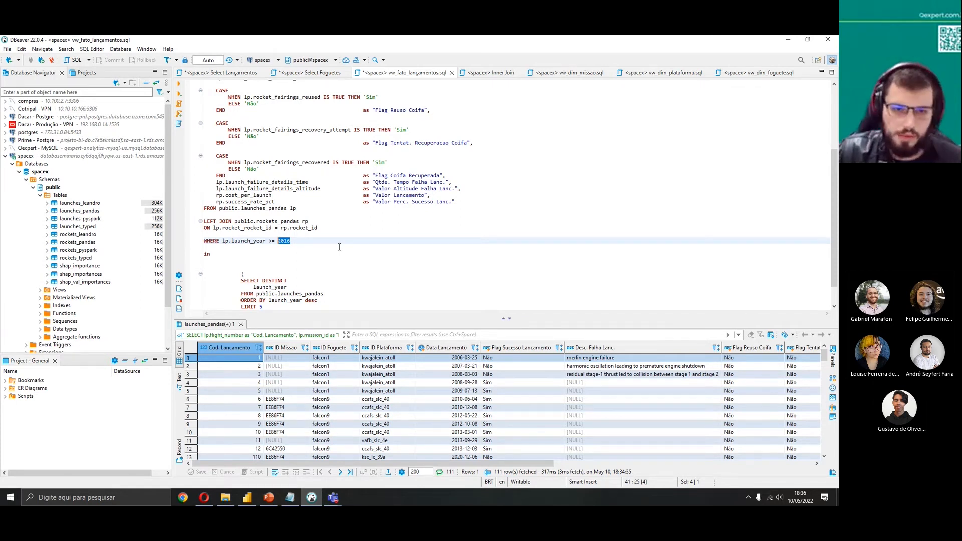
click(302, 241)
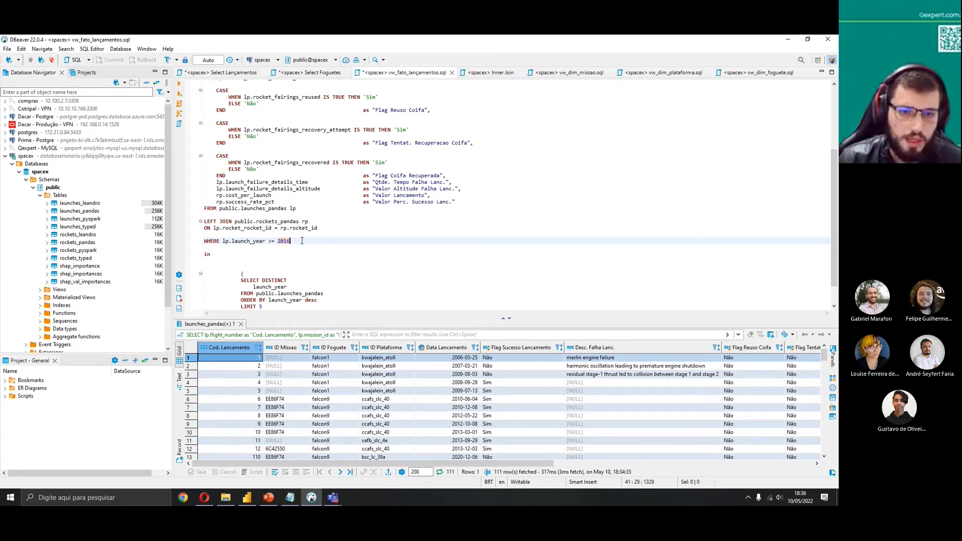
drag(302, 241, 276, 240)
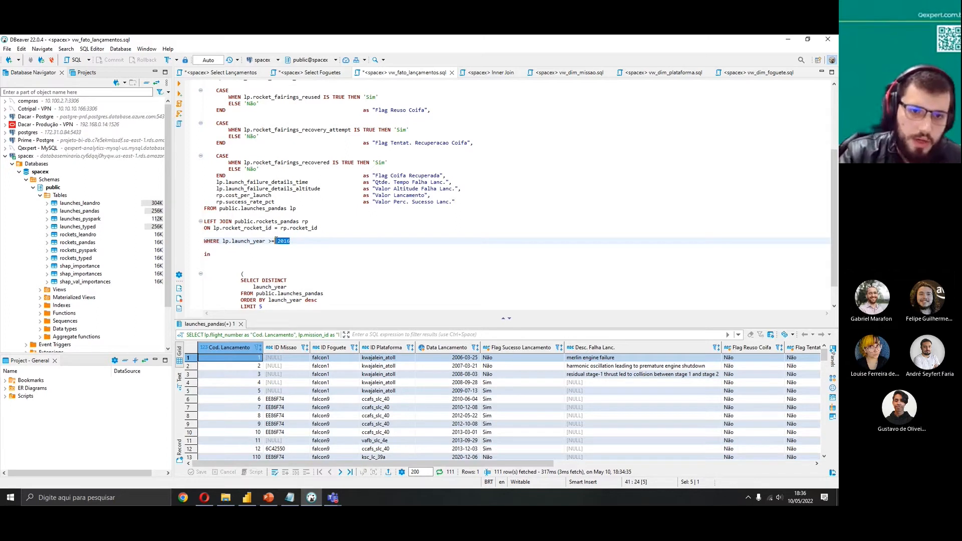
text(TODAY)
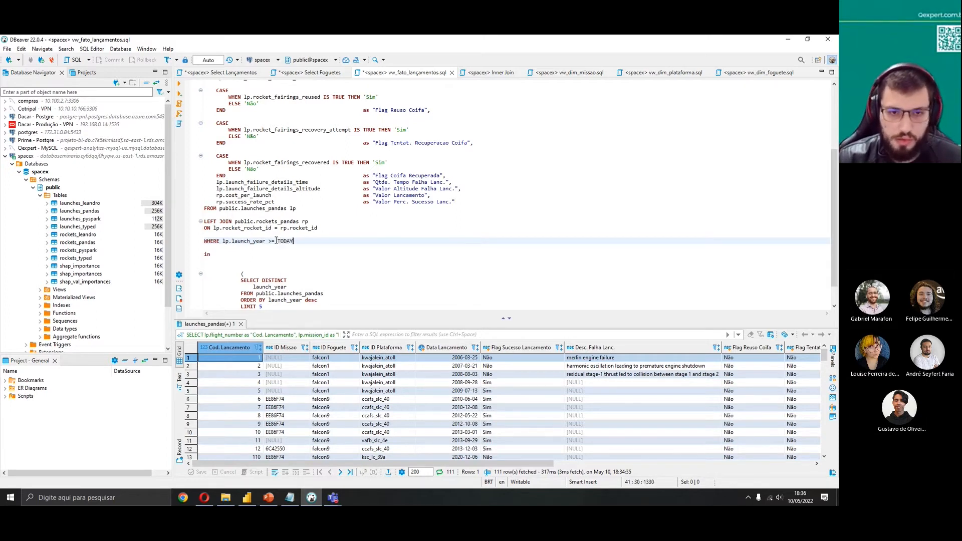
text(())
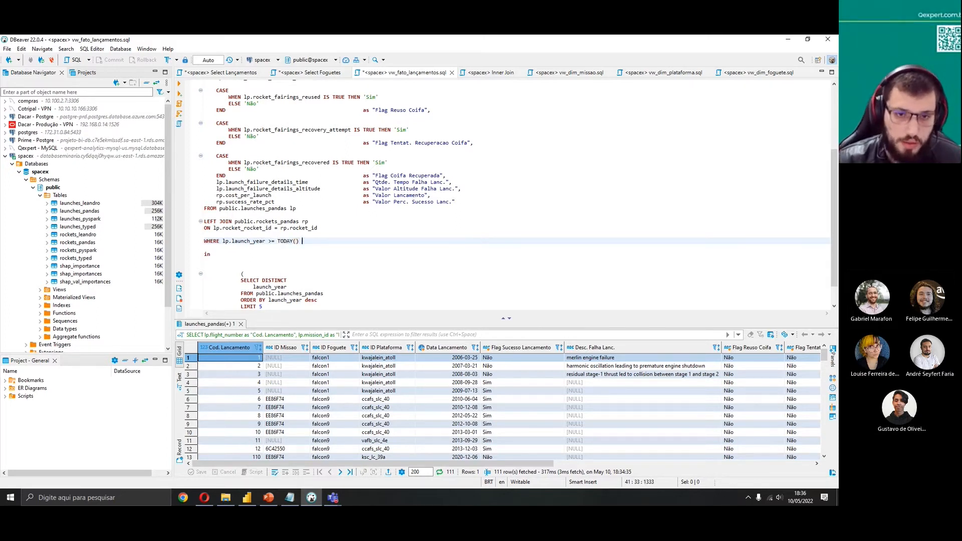
drag(314, 239, 278, 241)
text(E)
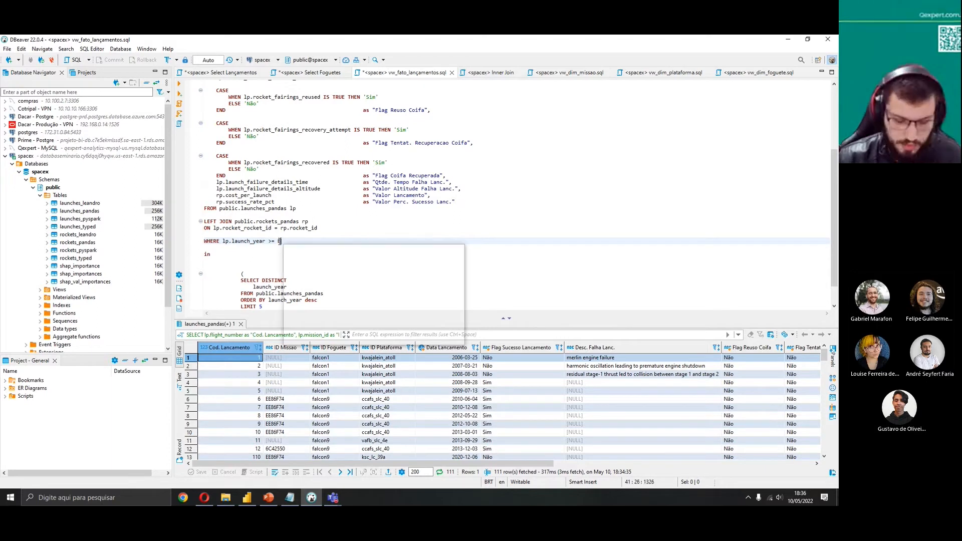
text(XTRACT(Y)
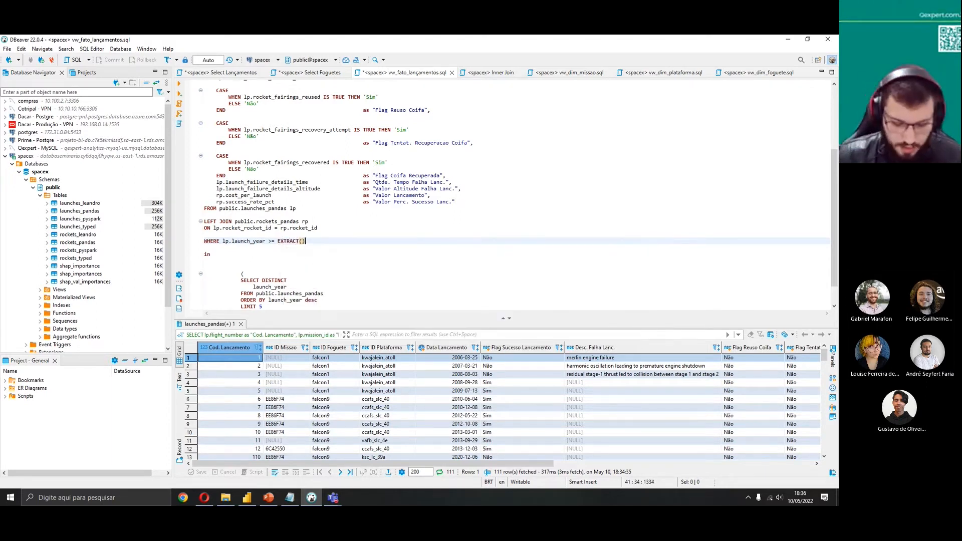
text(EAR FROM TY)
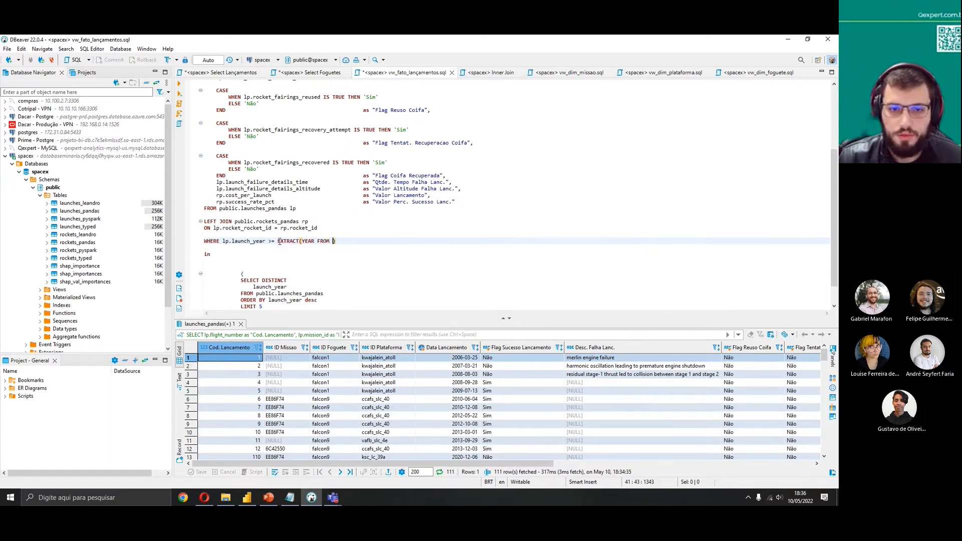
key(BackSpace)
text(ODAY())
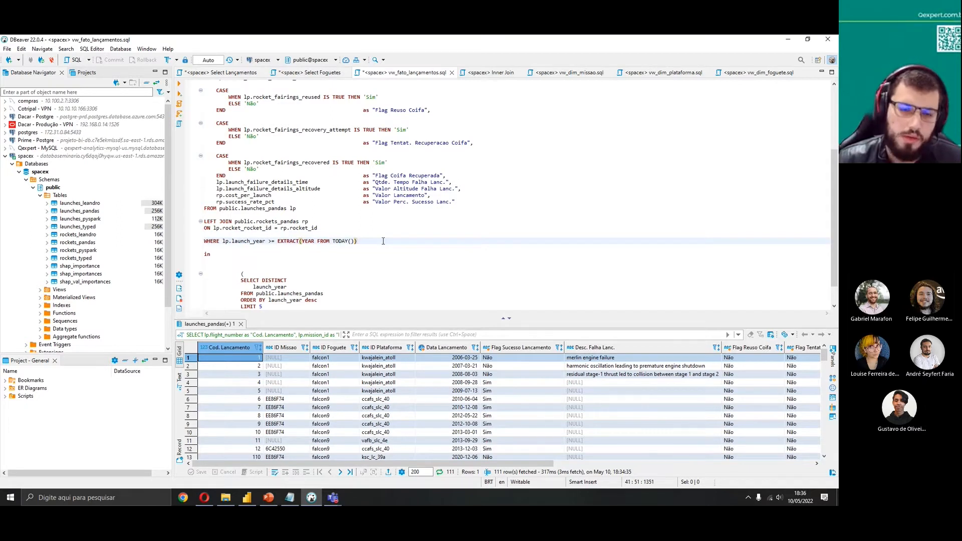
Delete the >= comparison to restore the launch_year IN subquery filter
drag(357, 241, 280, 237)
click(278, 241)
key(shift+End)
key(BackSpace)
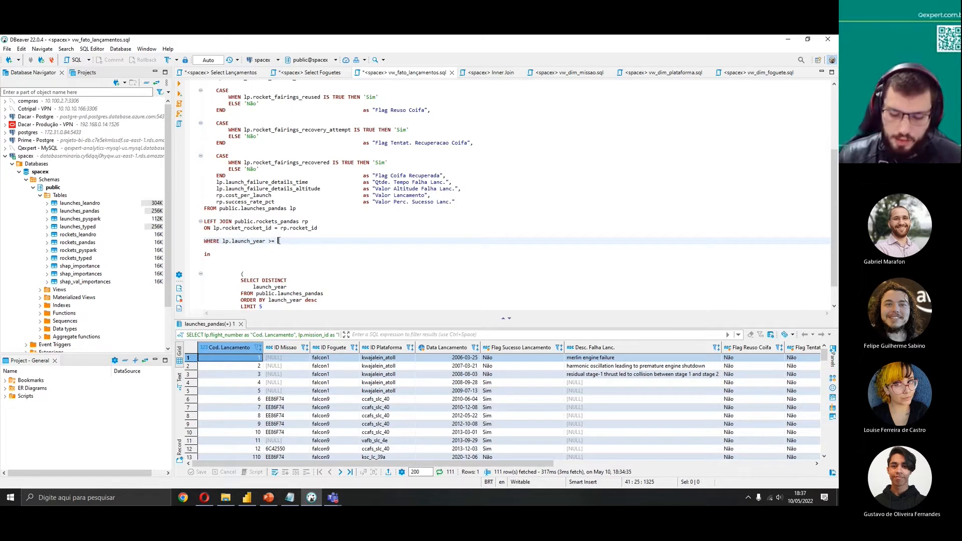
key(BackSpace)
key(BackSpace)
key(BackSpace)
key(Delete)
key(Delete)
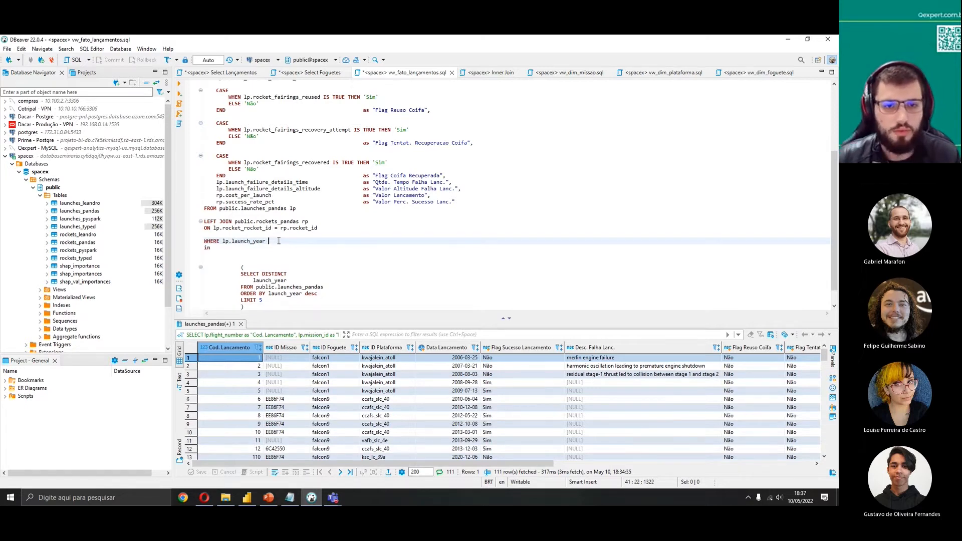
key(Delete)
key(Delete)
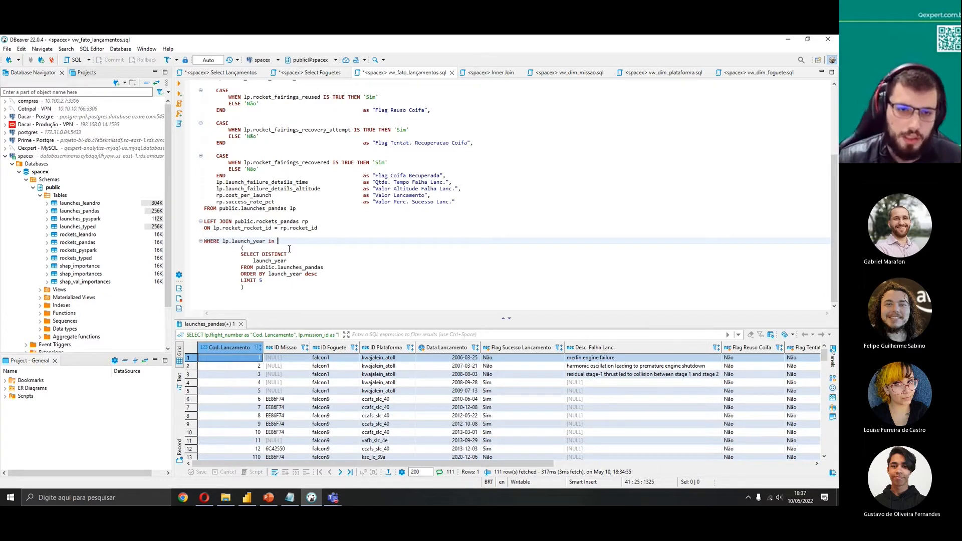
Run the DISTINCT launch_year subquery on its own
drag(241, 255, 263, 281)
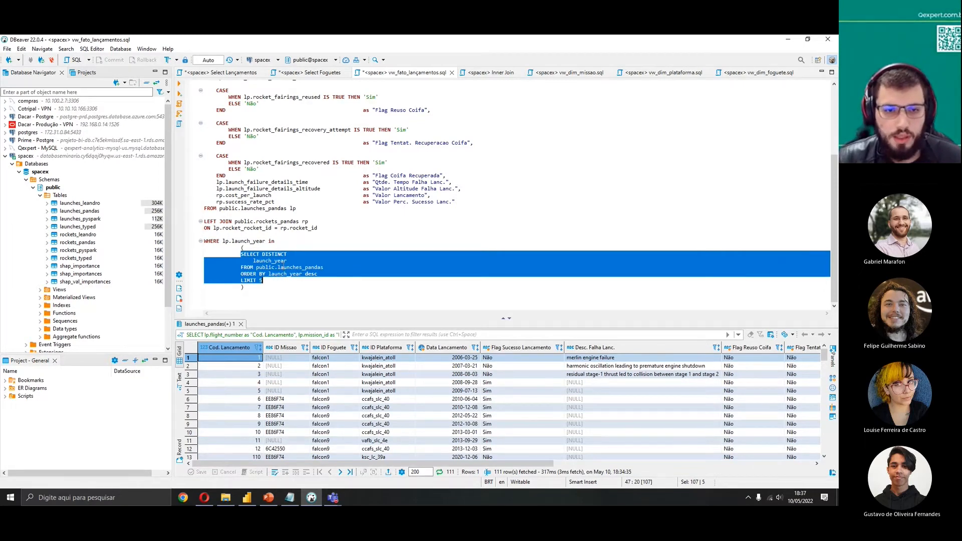
click(226, 73)
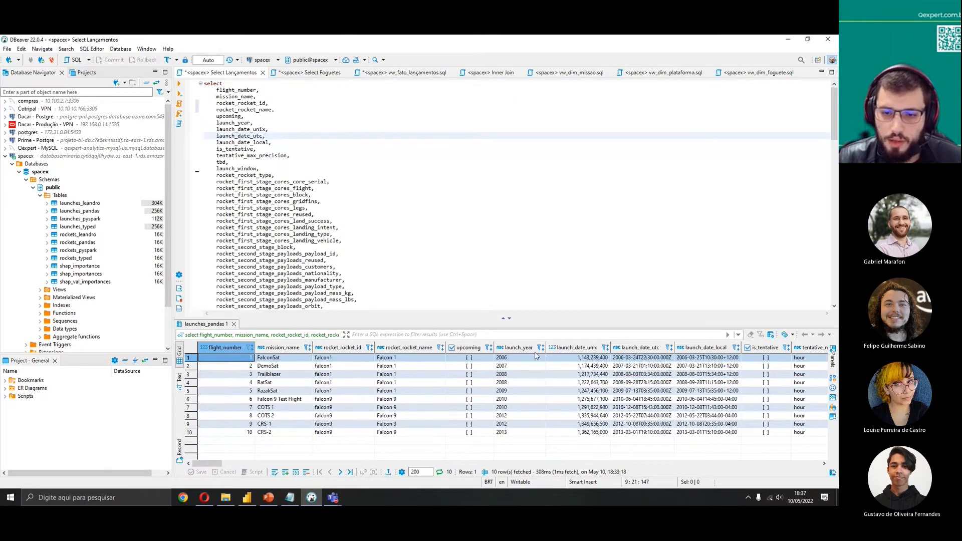
click(415, 74)
click(180, 83)
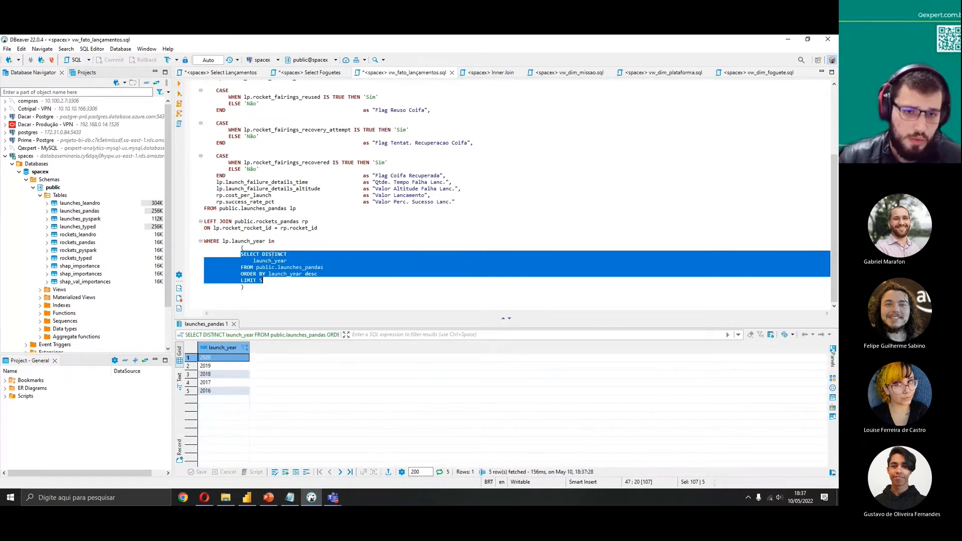
Execute the full script to recreate the VW_FATO_LANCAMENTOS view
double_click(272, 254)
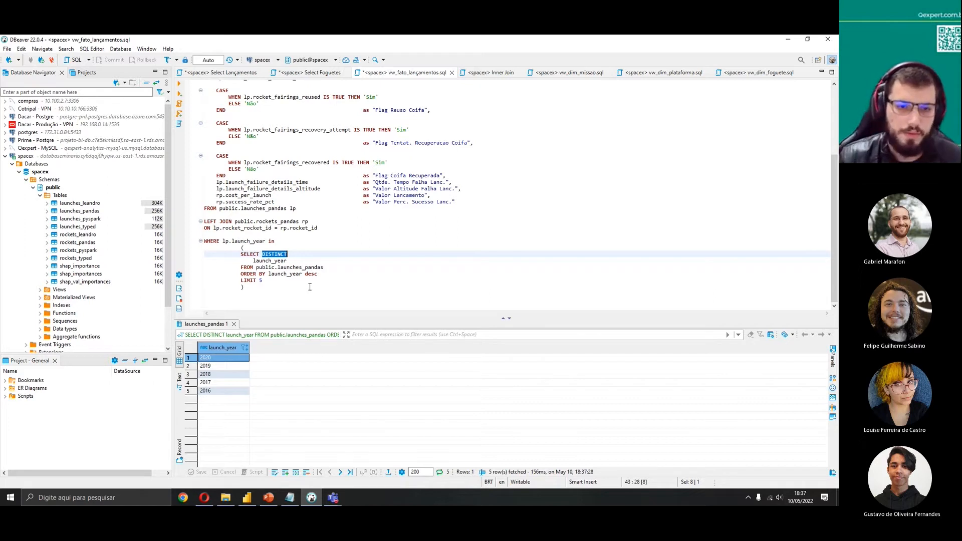
drag(309, 294, 229, 248)
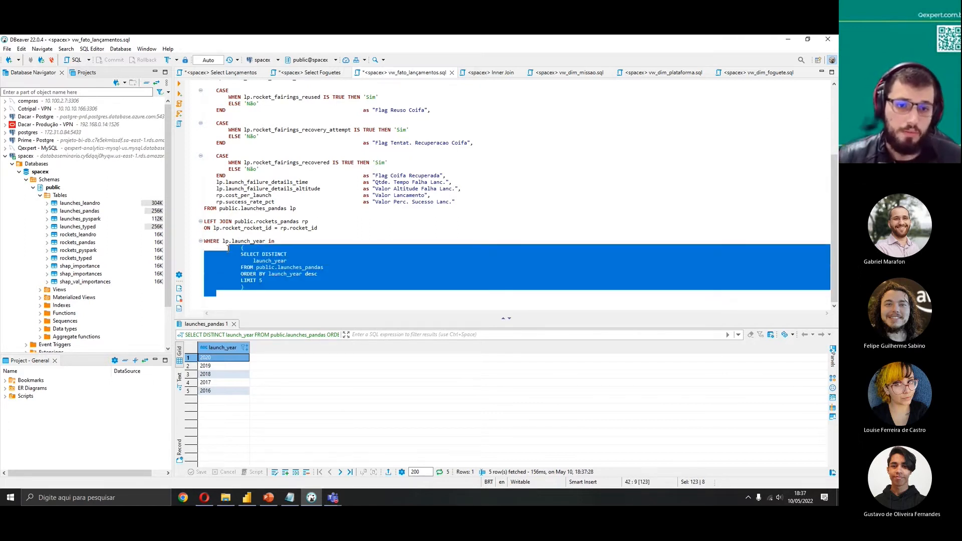
click(245, 288)
double_click(271, 242)
click(350, 276)
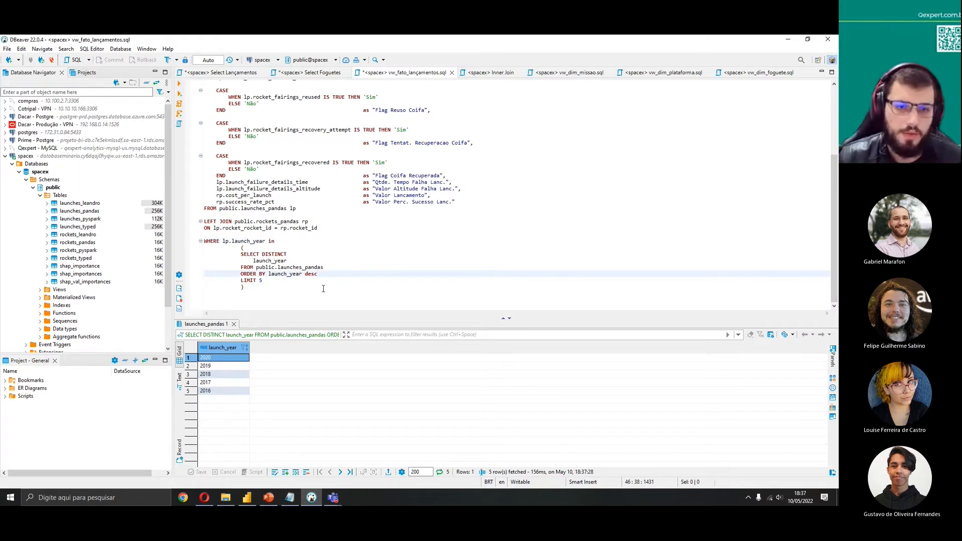
key(ctrl+a)
click(179, 84)
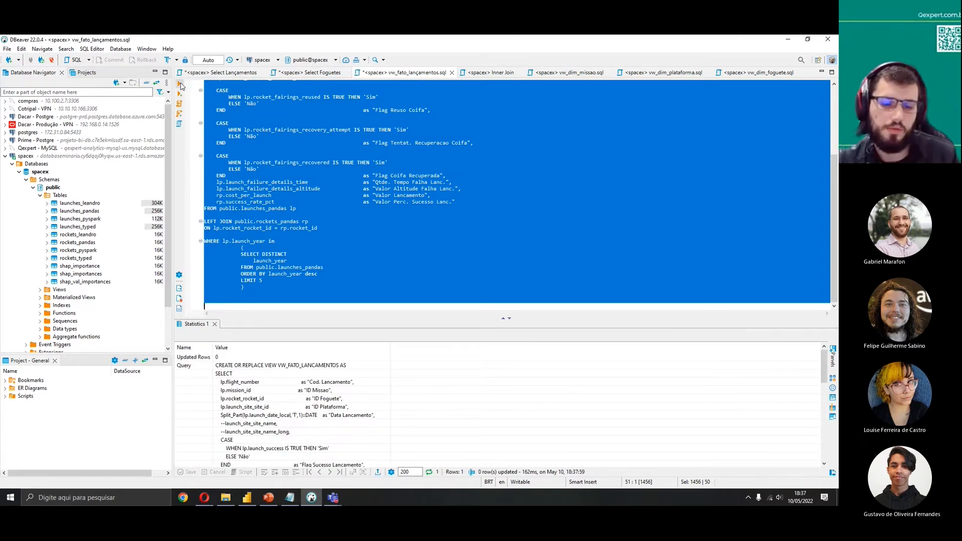
Run only the view's SELECT query and scroll through the returned launch rows
drag(246, 287, 205, 96)
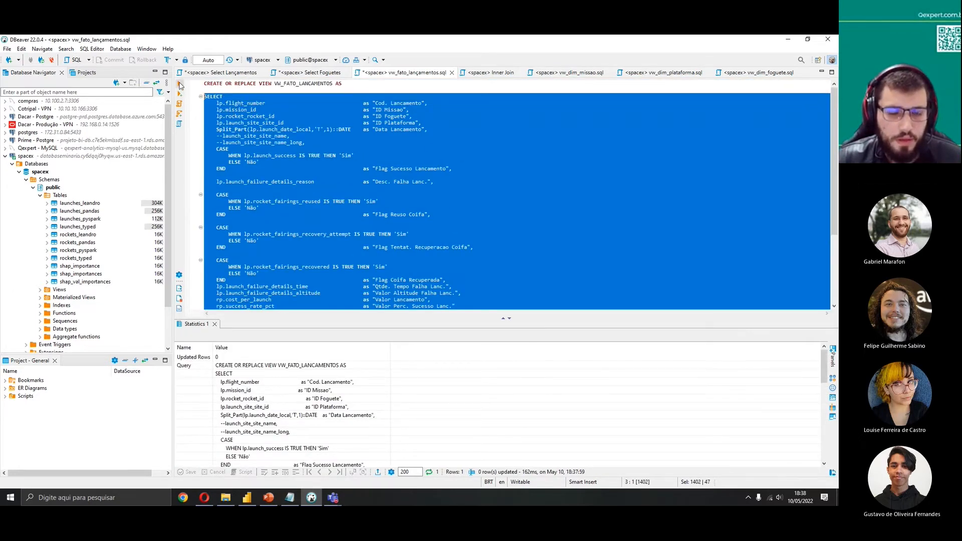
click(179, 84)
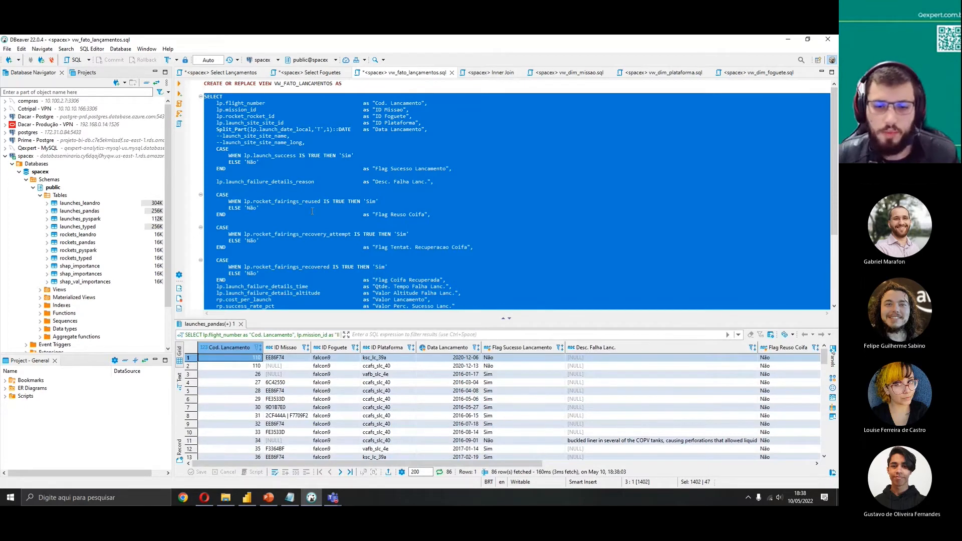
scroll(486, 426, down, 4)
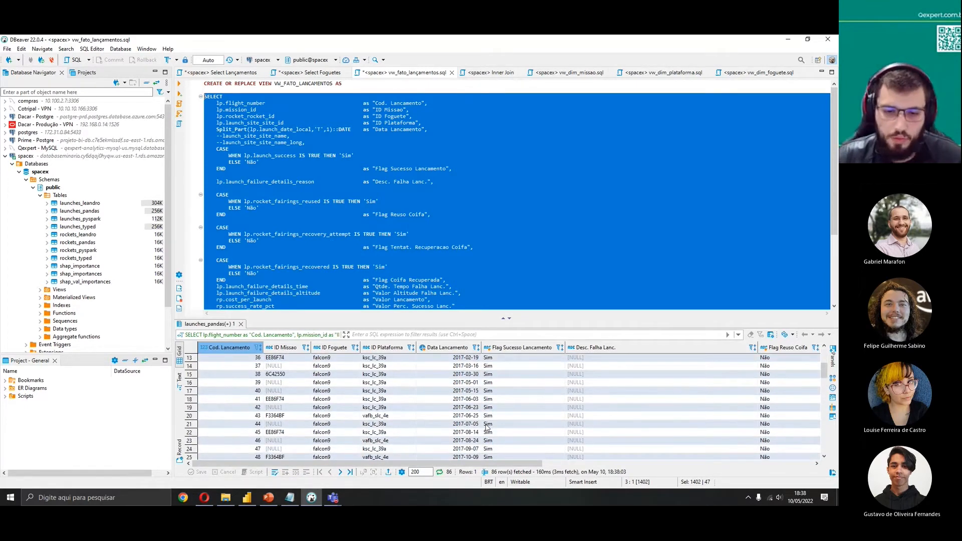
scroll(486, 427, down, 17)
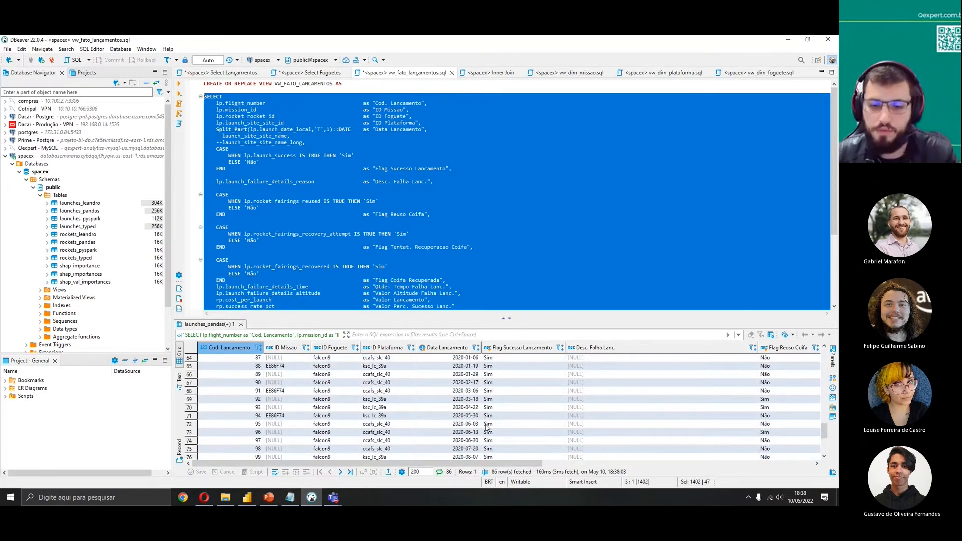
scroll(487, 427, up, 20)
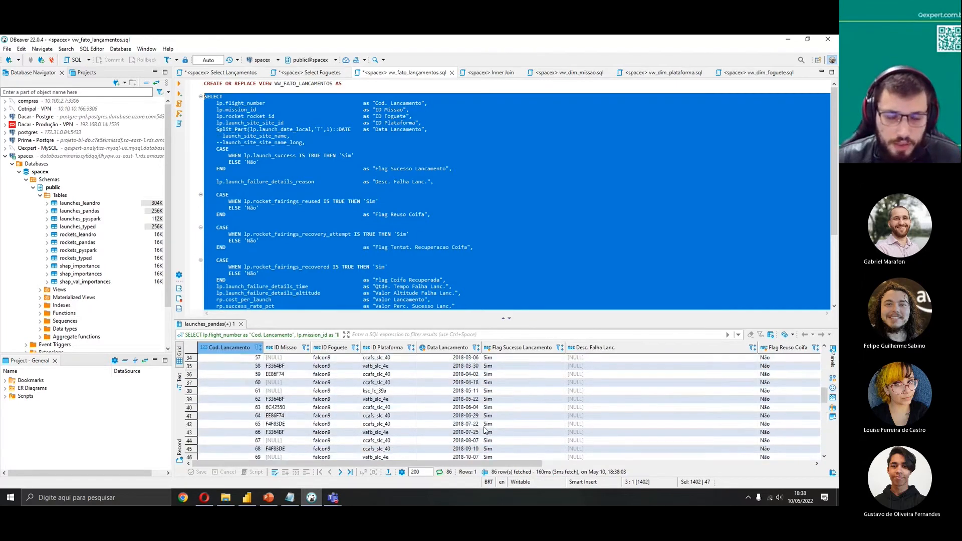
scroll(486, 430, up, 1)
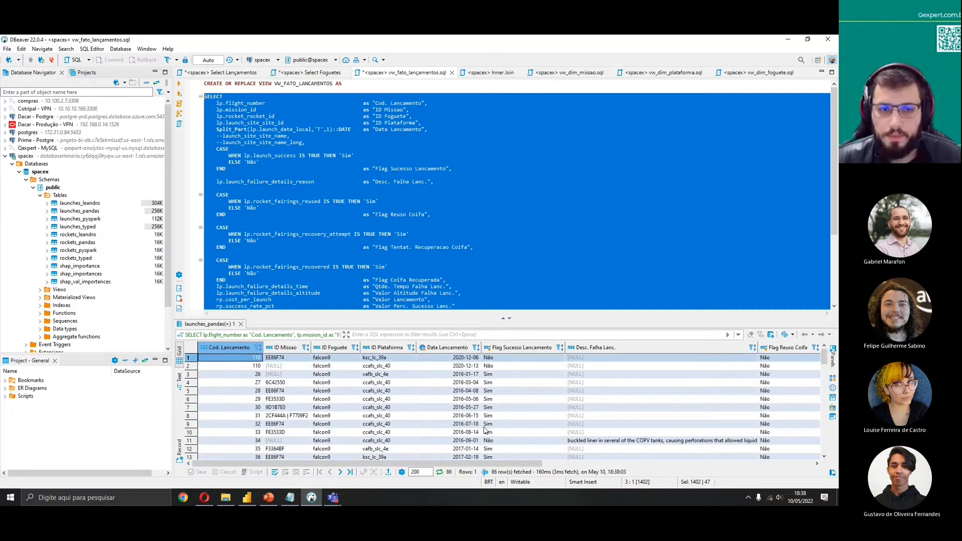
click(408, 255)
scroll(408, 257, down, 3)
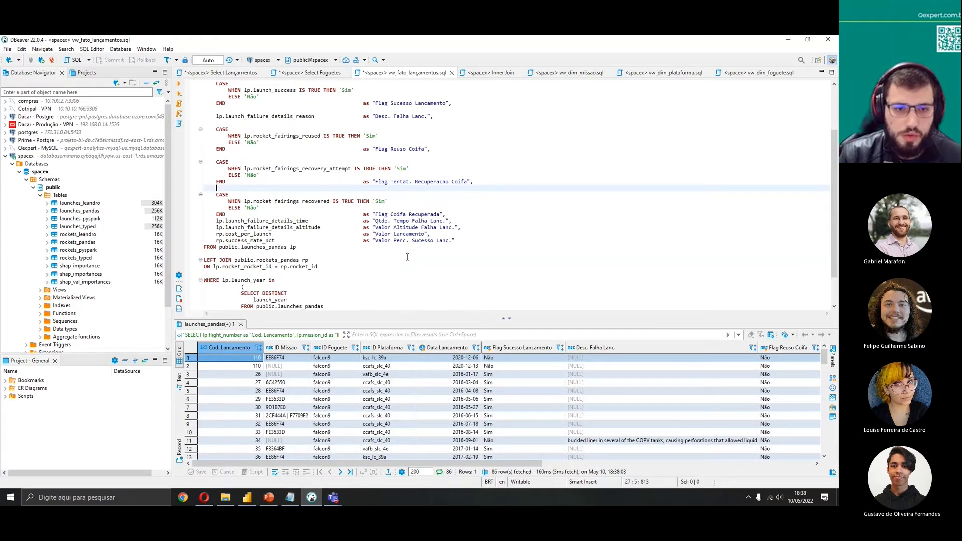
scroll(408, 257, up, 3)
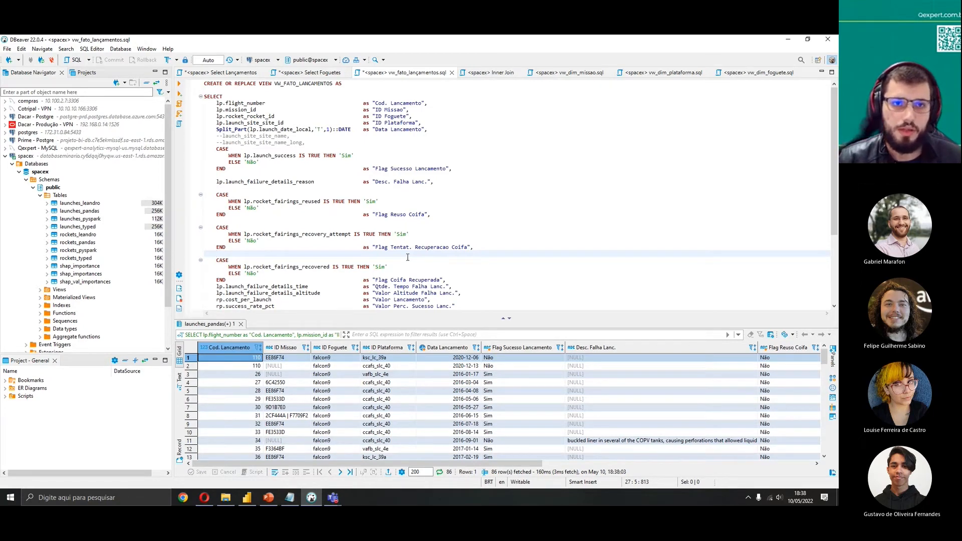
Execute the full script to recreate the VW_FATO_LANCAMENTOS view
drag(275, 83, 337, 83)
click(349, 91)
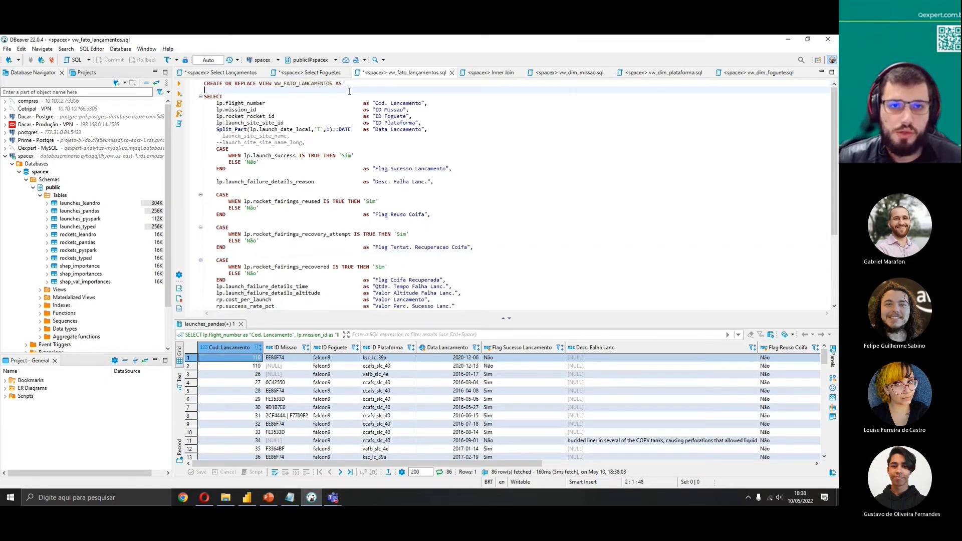
double_click(282, 83)
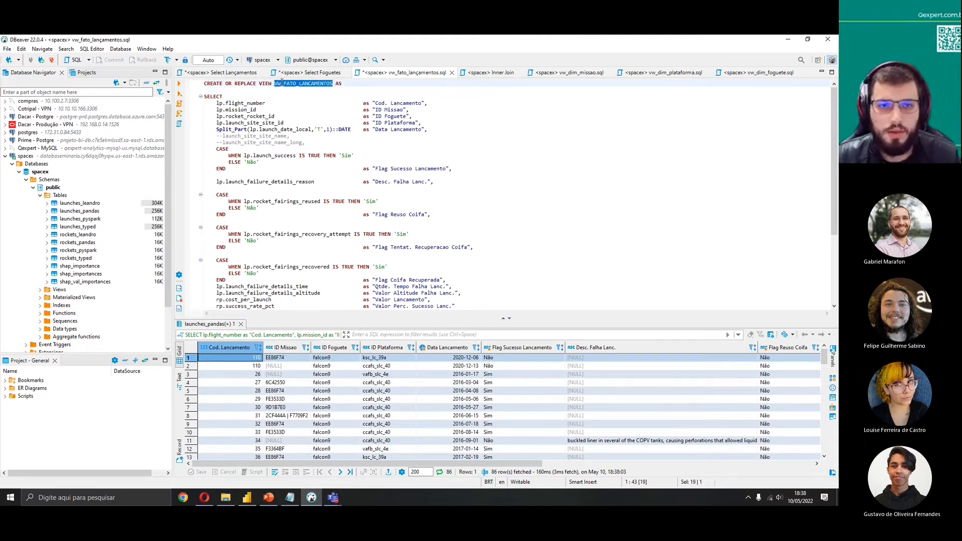
click(303, 96)
double_click(339, 84)
click(364, 84)
click(377, 87)
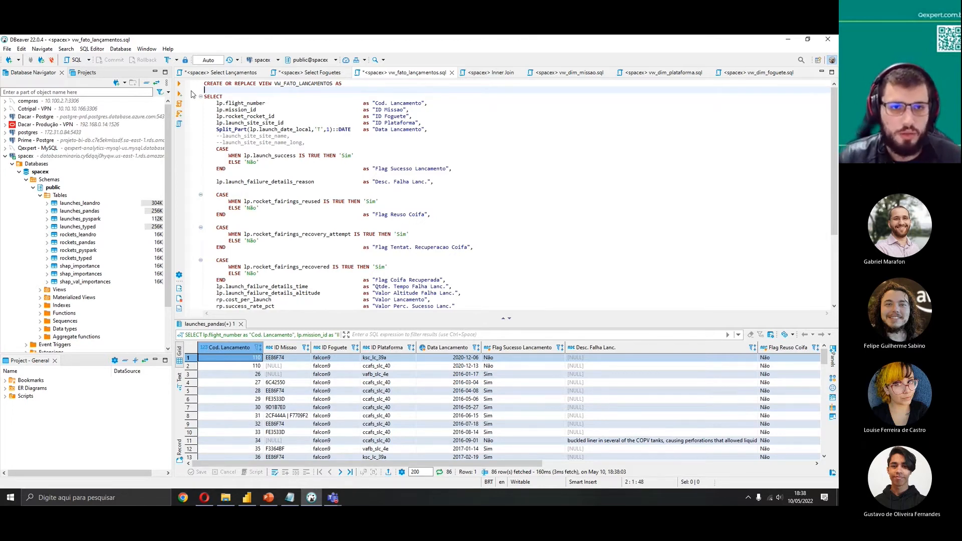
key(ctrl+a)
key(ctrl+Return)
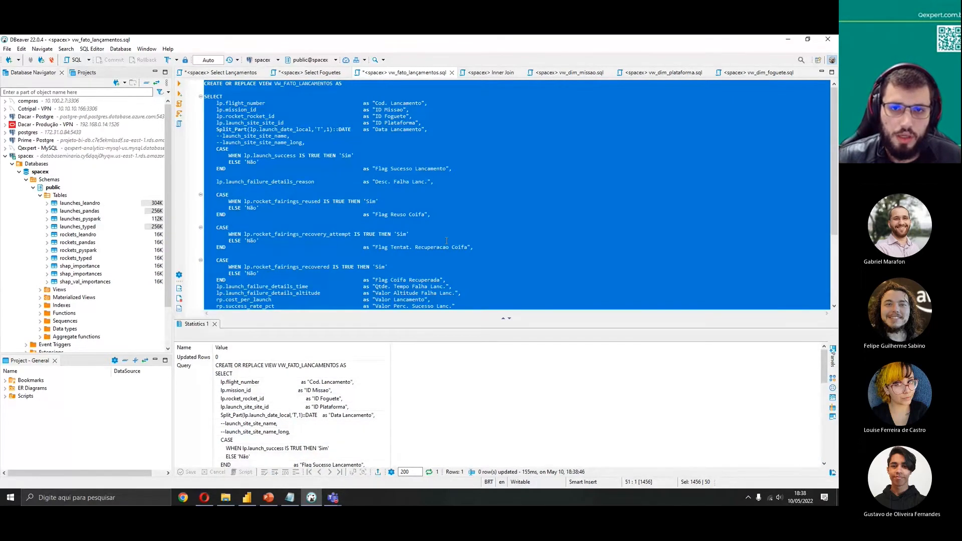
Try moving the Data Lancamento column above ID Plataforma and executing the view script
click(487, 180)
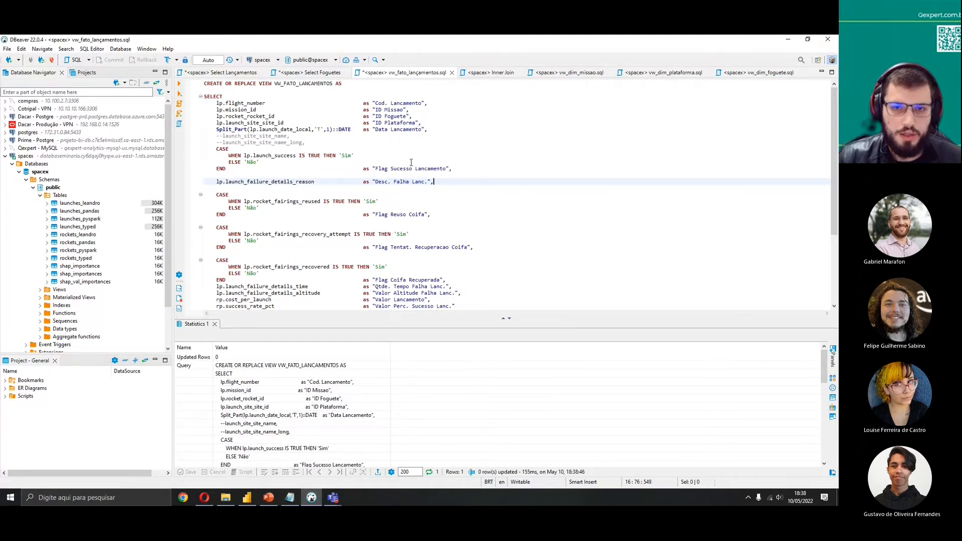
drag(432, 131, 424, 123)
key(ctrl+x)
click(428, 116)
key(ctrl+v)
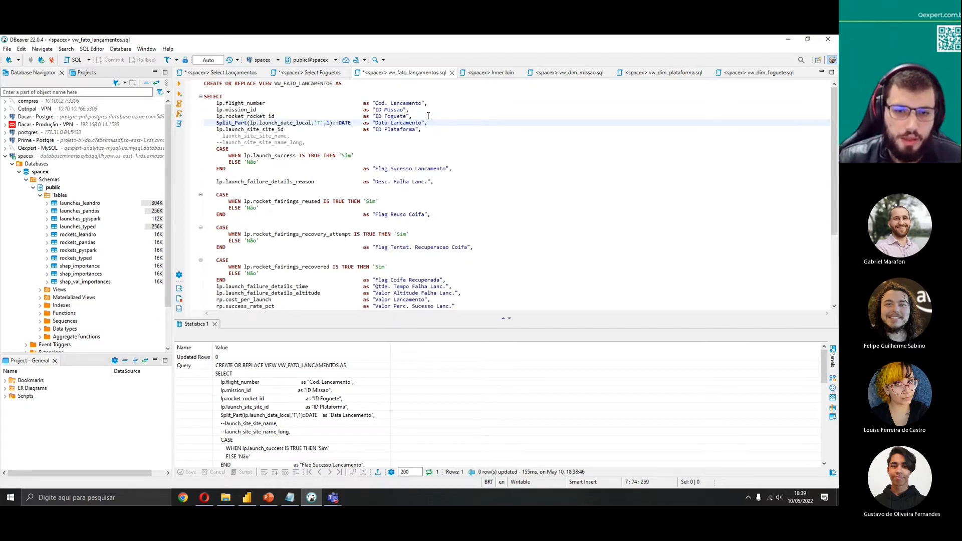
scroll(428, 116, down, 5)
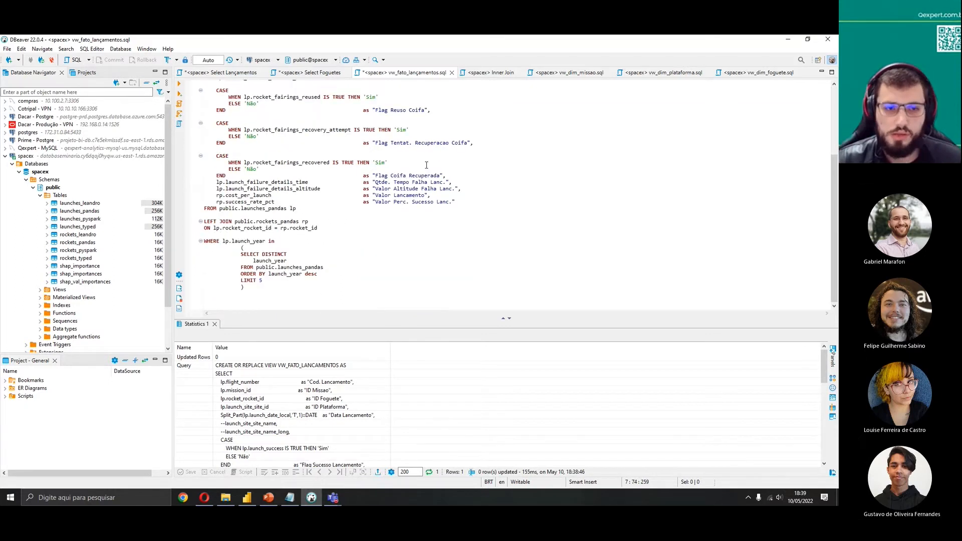
scroll(426, 165, up, 5)
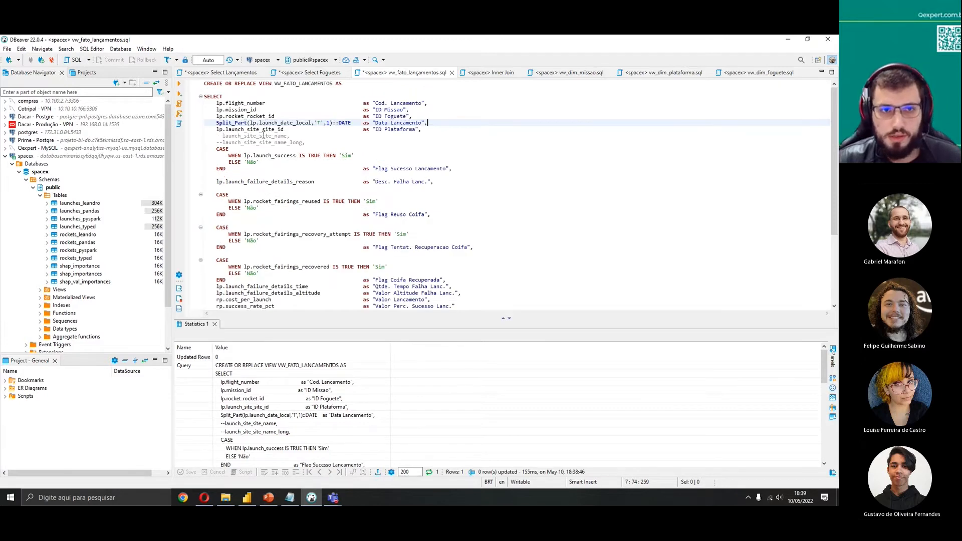
click(417, 123)
key(ctrl+a)
click(181, 84)
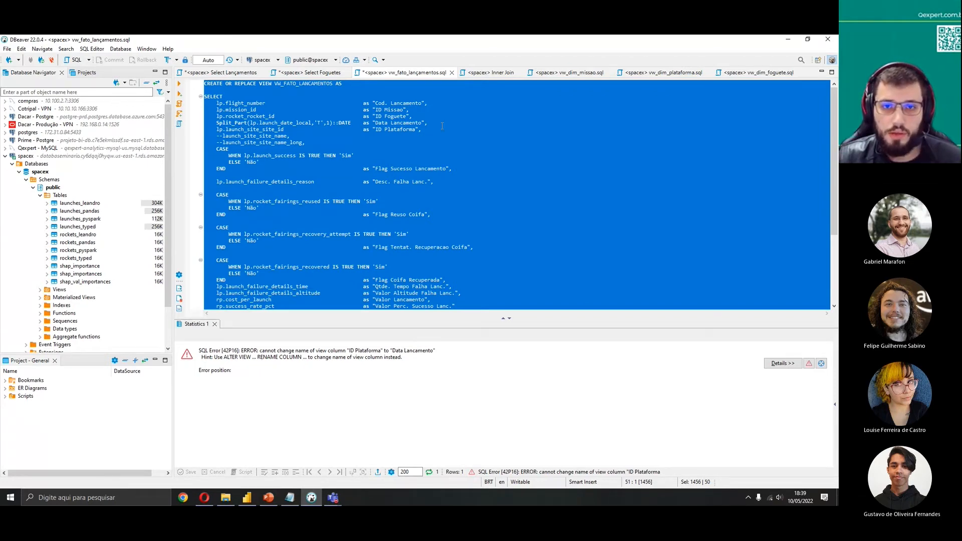
key(ctrl+z)
Add a DROP VIEW VW_FATO_LANCAMENTOS statement below the header and execute it alone
click(371, 84)
key(Return)
key(Return)
text(DROP VI)
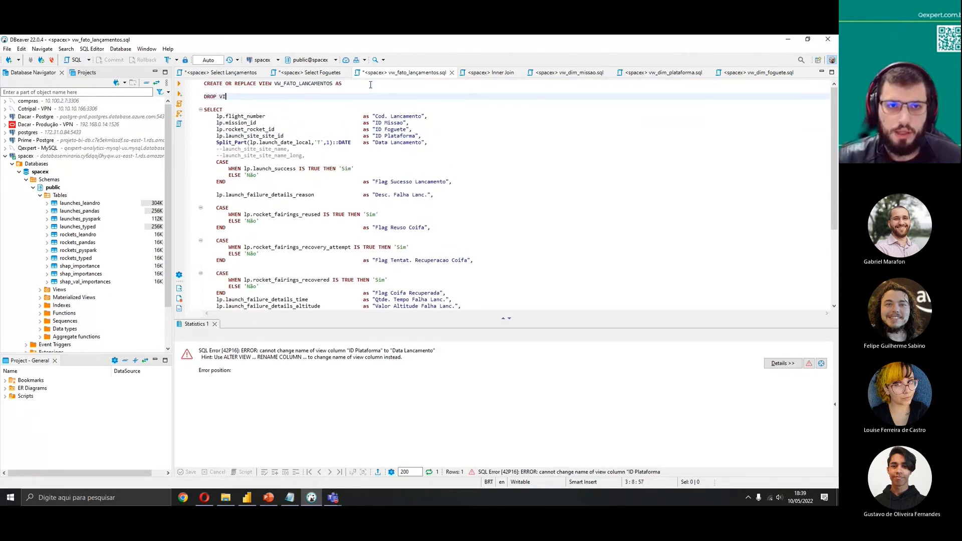
text(EW)
double_click(293, 84)
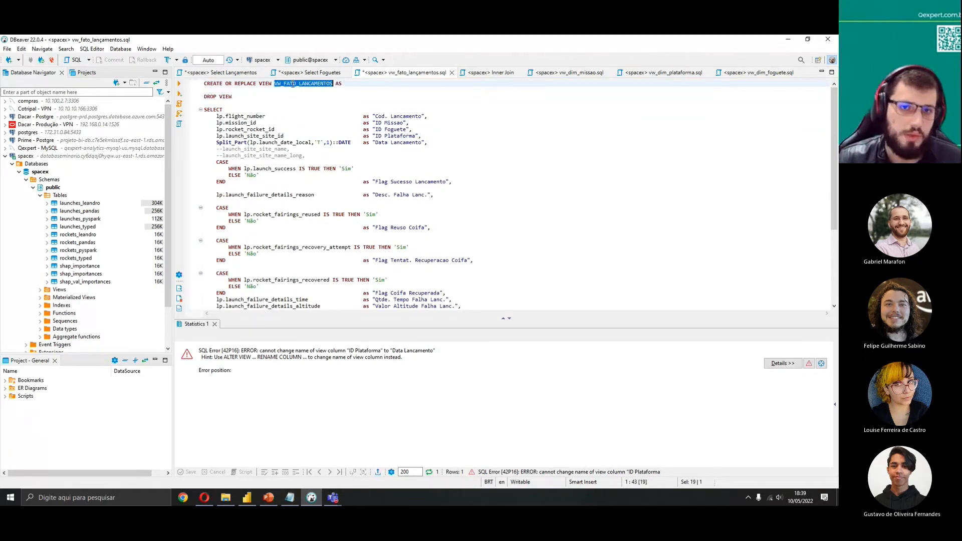
click(268, 96)
key(ctrl+v)
drag(295, 97, 204, 96)
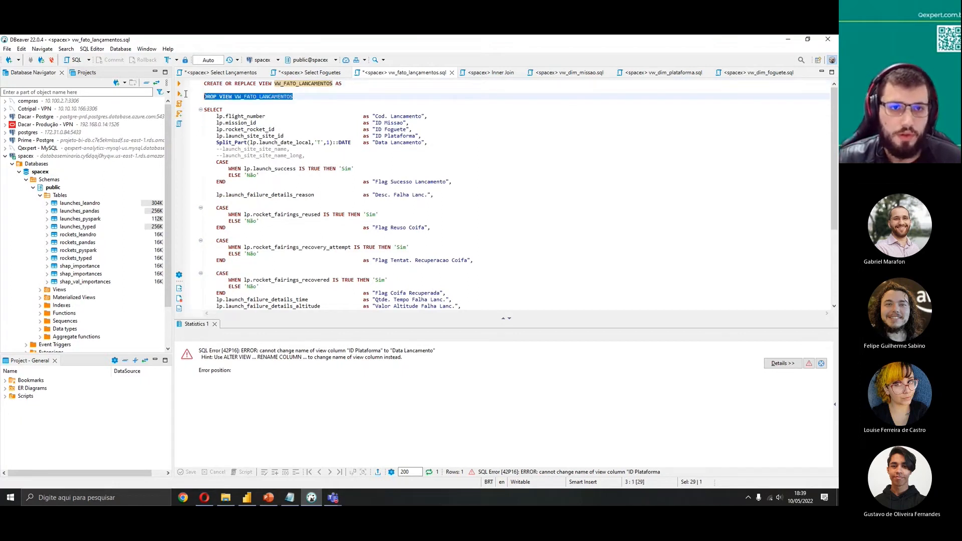
click(180, 85)
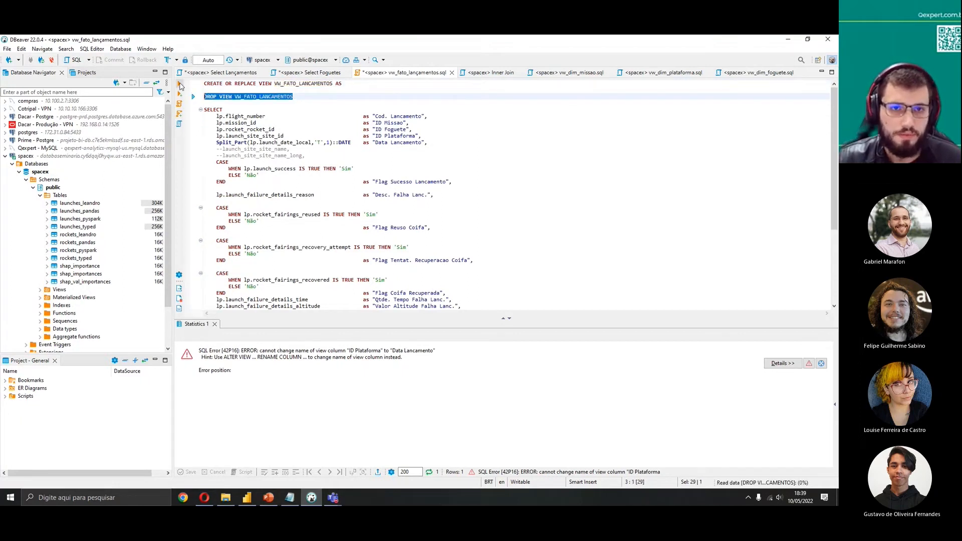
Delete the DROP VIEW line and execute the full script to recreate the view
click(368, 83)
triple_click(311, 97)
key(Delete)
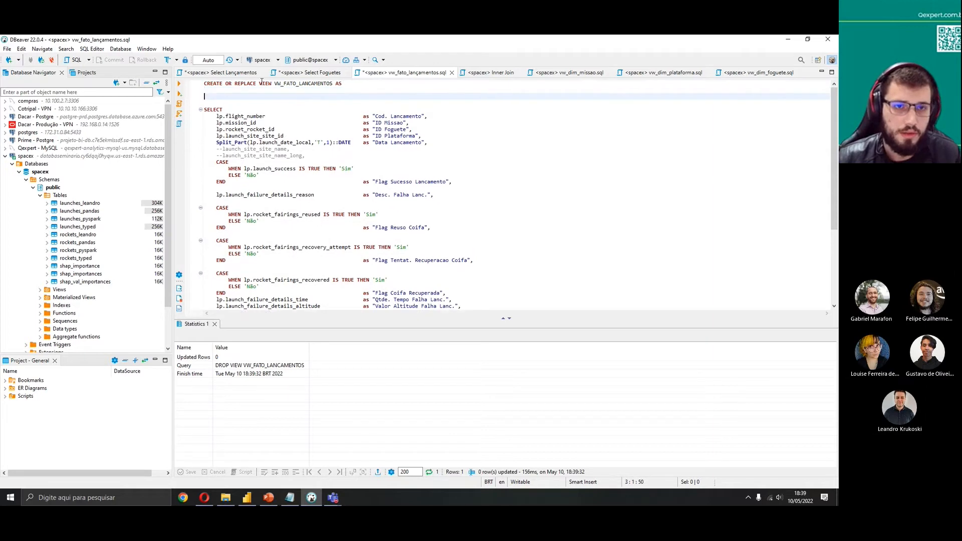
key(Delete)
key(ctrl+a)
key(ctrl+Return)
Compare the Split_Part date expression with the launch_date_local values in the Select Lançamentos and Select Foguetes tabs
click(321, 161)
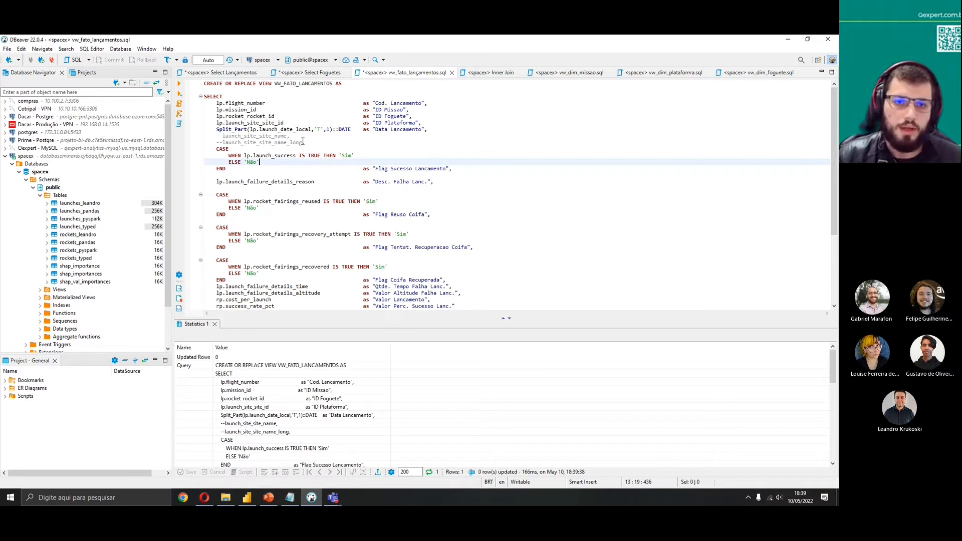
click(327, 129)
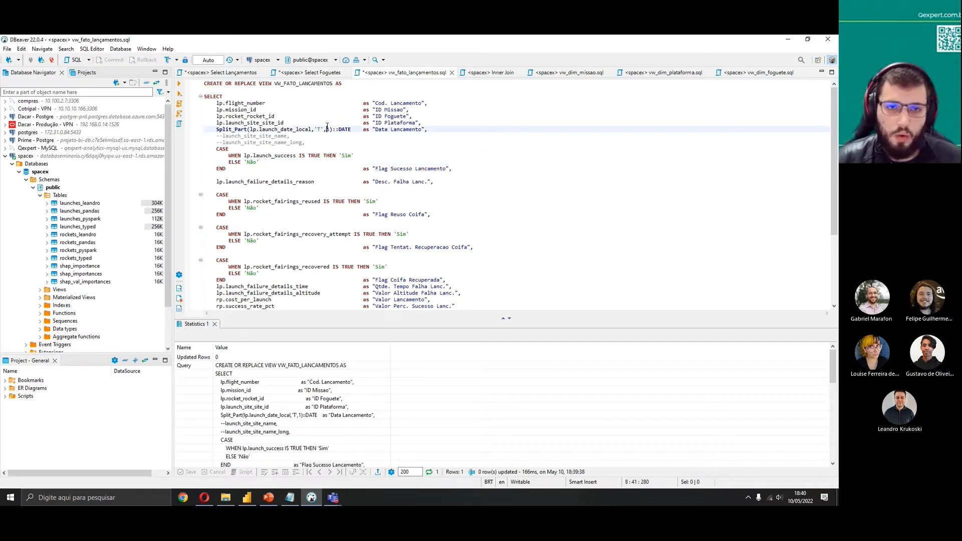
scroll(327, 127, down, 5)
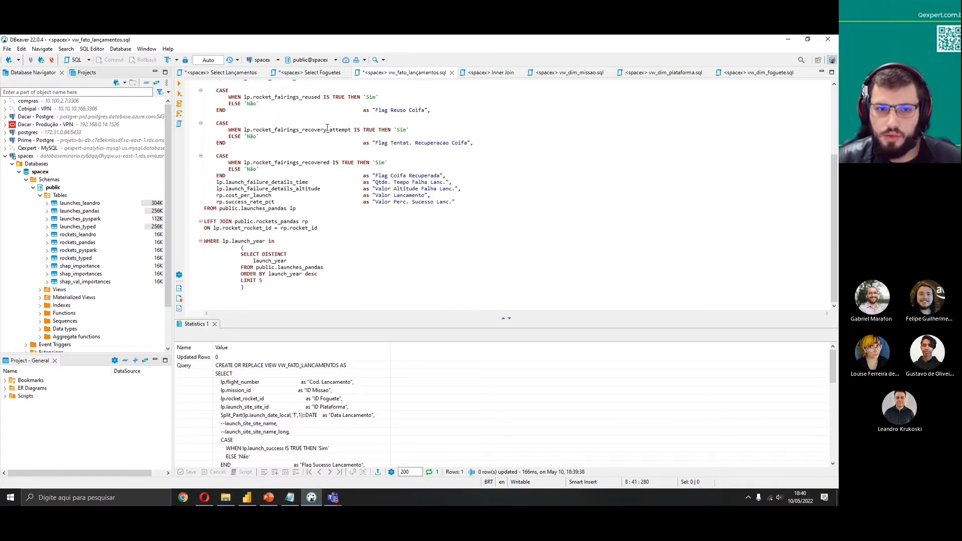
scroll(327, 129, up, 5)
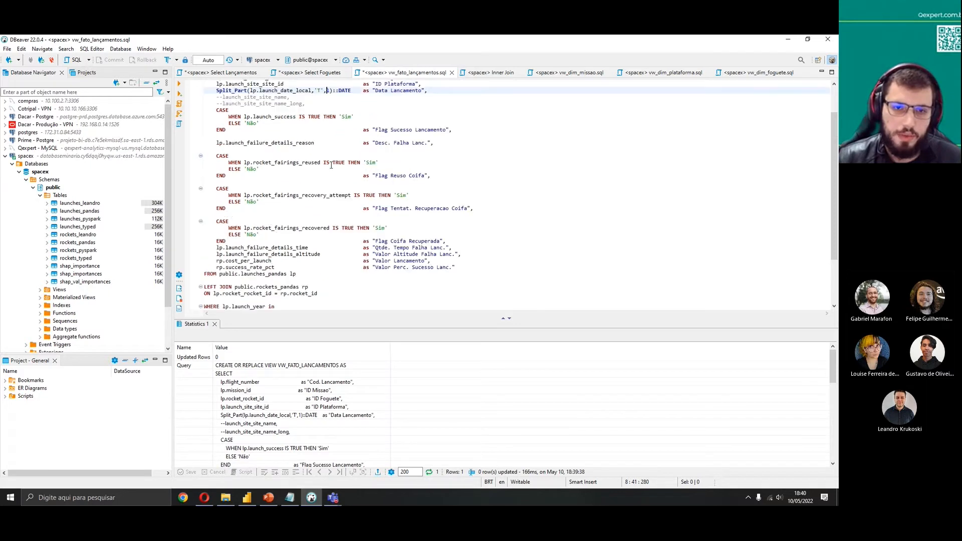
click(364, 130)
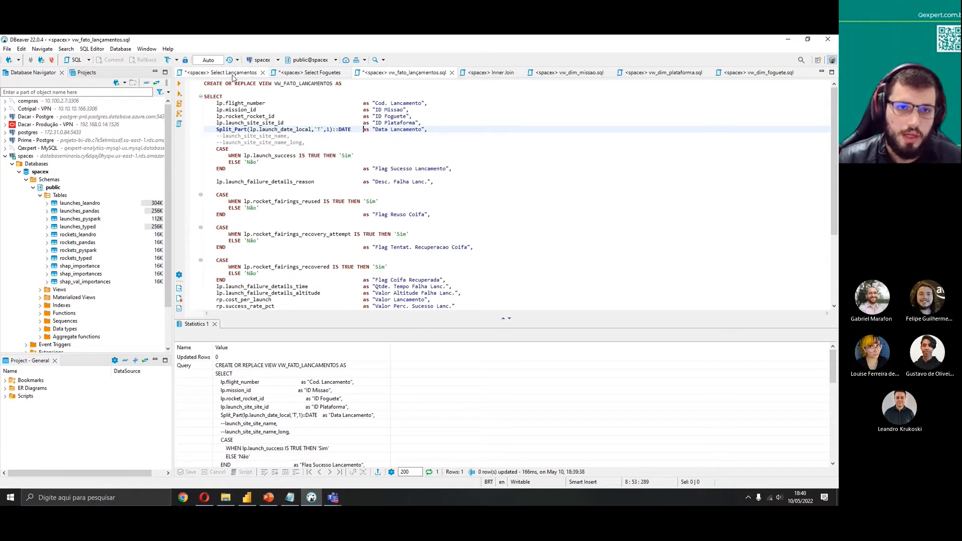
click(233, 73)
click(218, 110)
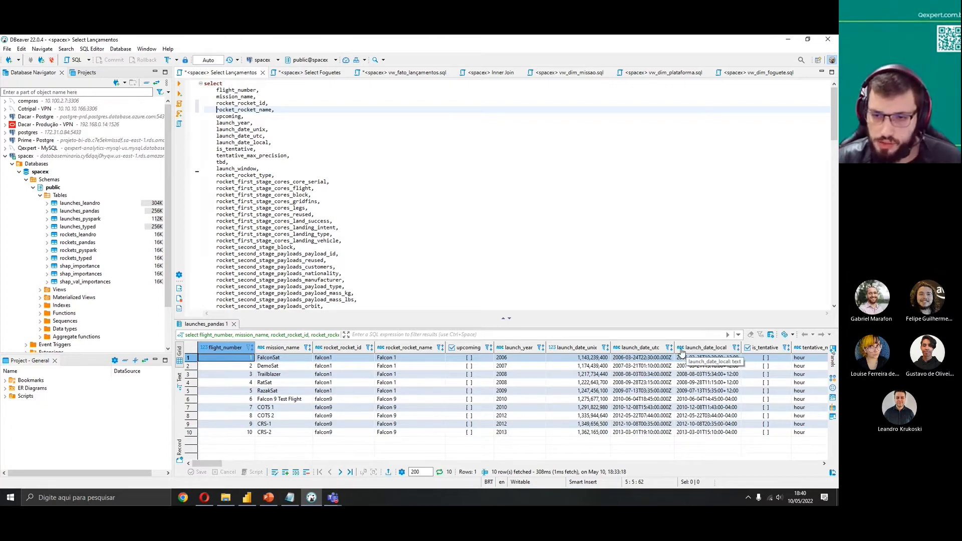
drag(209, 462, 216, 462)
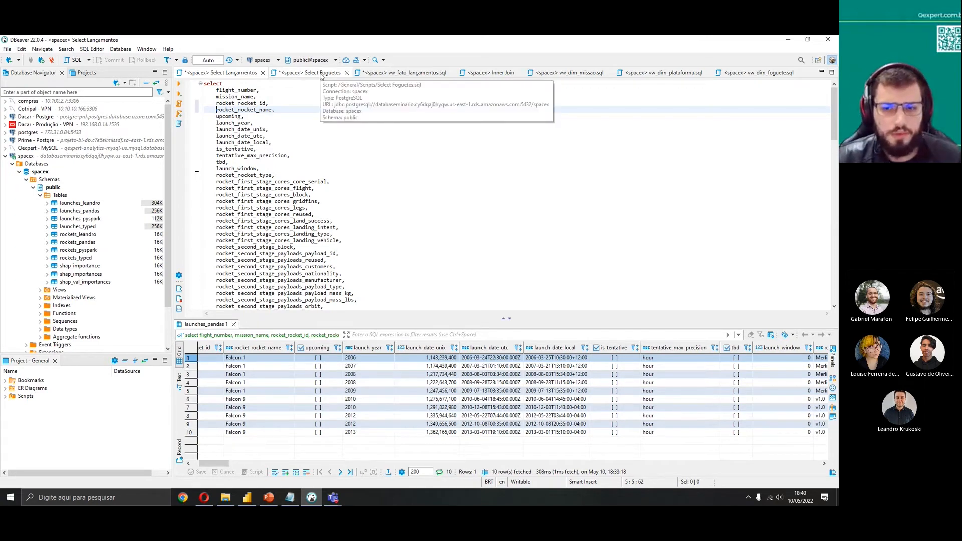
click(399, 72)
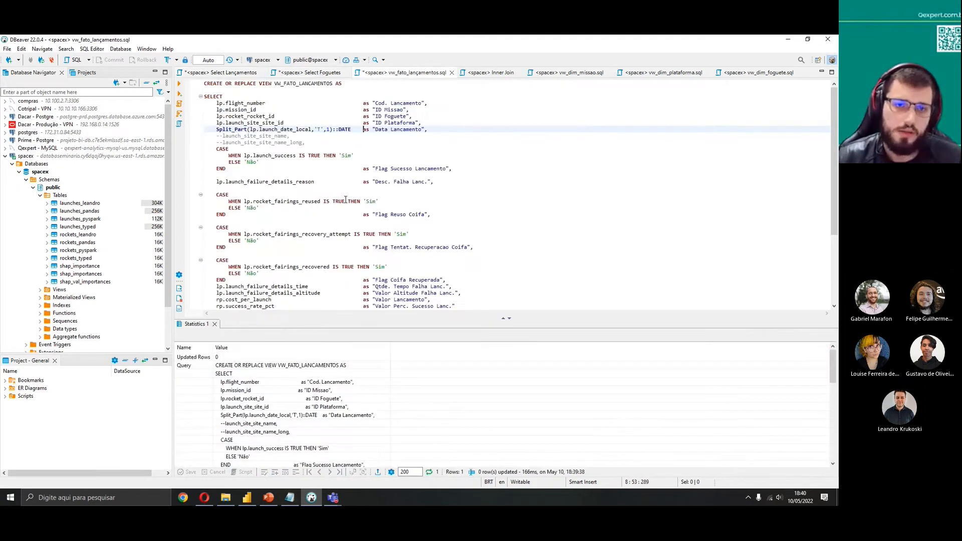
drag(330, 129, 214, 130)
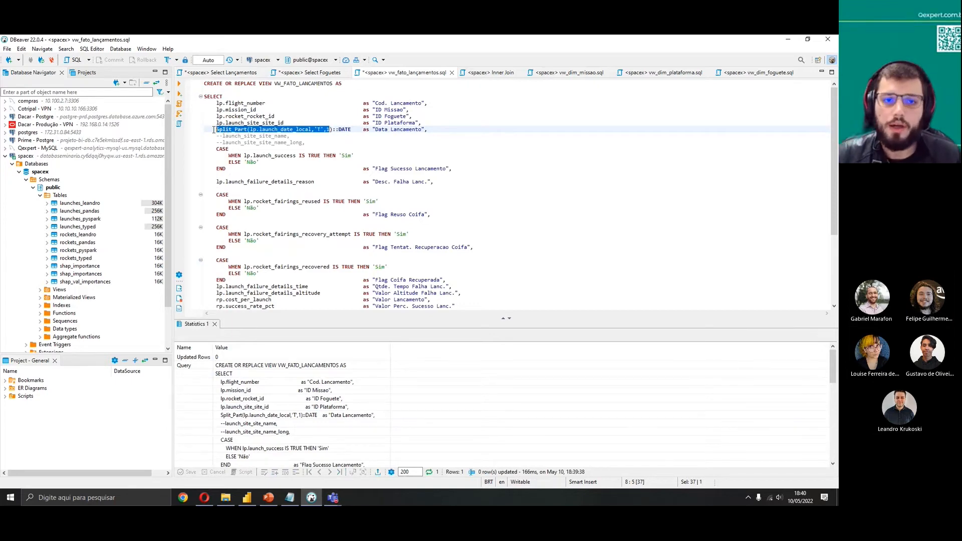
click(233, 73)
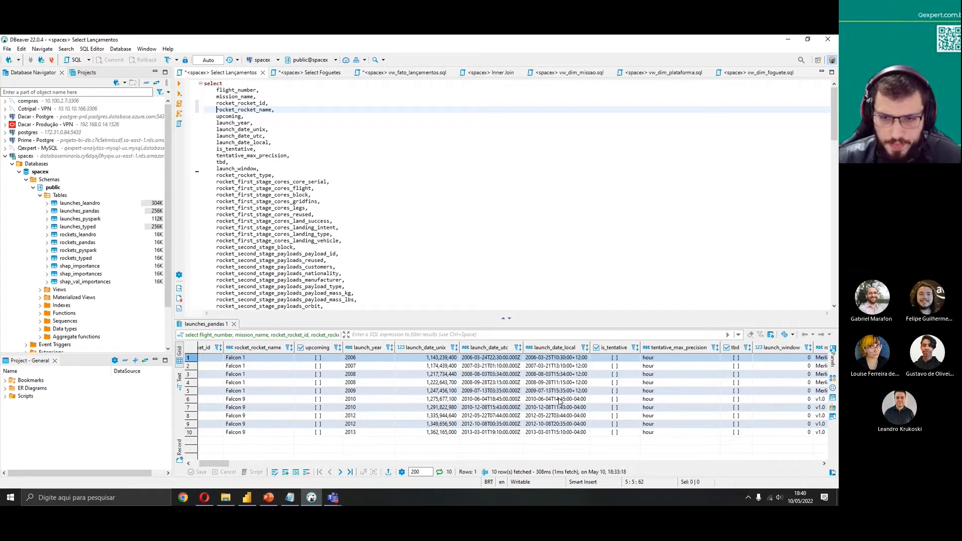
click(321, 74)
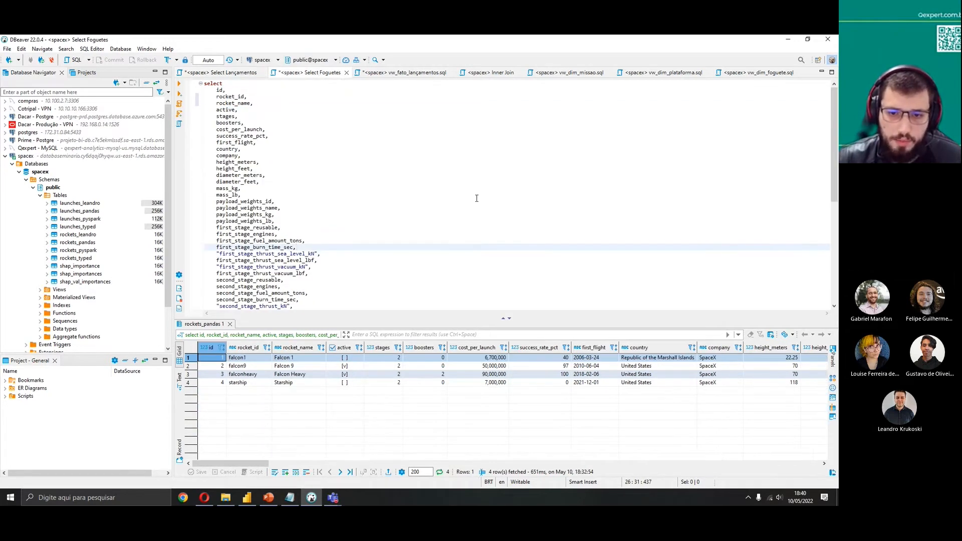
Return to the view script and execute it again in full
click(372, 74)
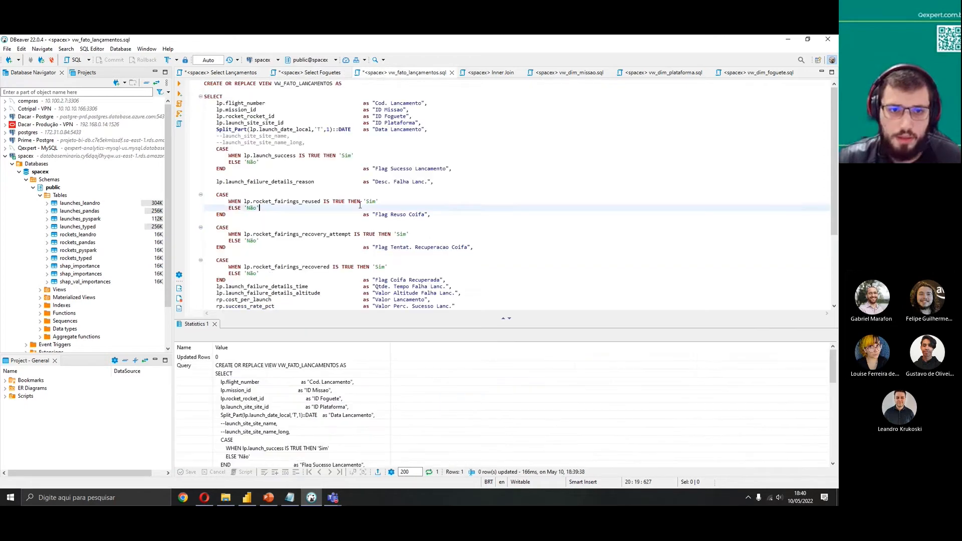
key(ctrl+a)
key(ctrl+Return)
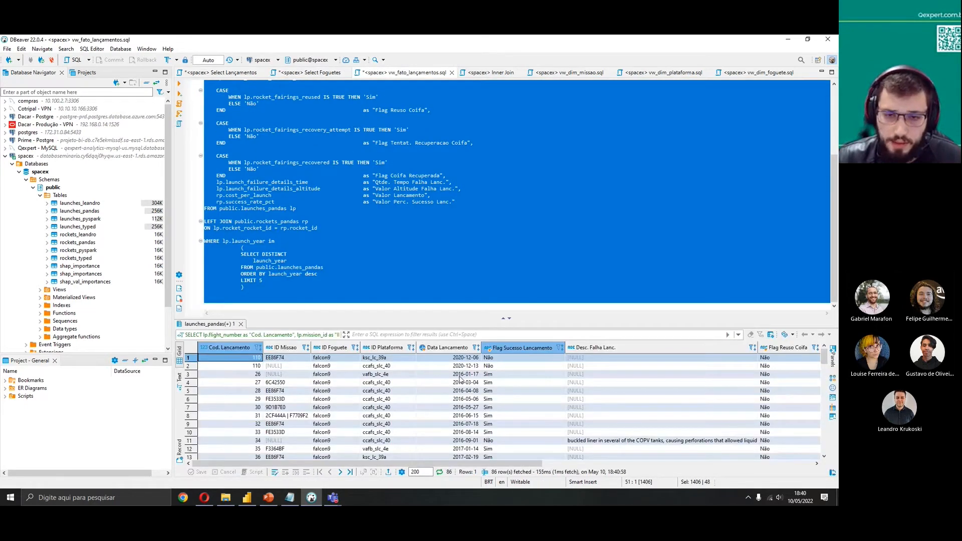
Edit the Split_Part expression on the Data Lançamento line of the view script to cast it ::DATE
scroll(321, 203, up, 1)
scroll(321, 203, up, 4)
drag(352, 130, 333, 130)
key(BackSpace)
key(Tab)
text(')
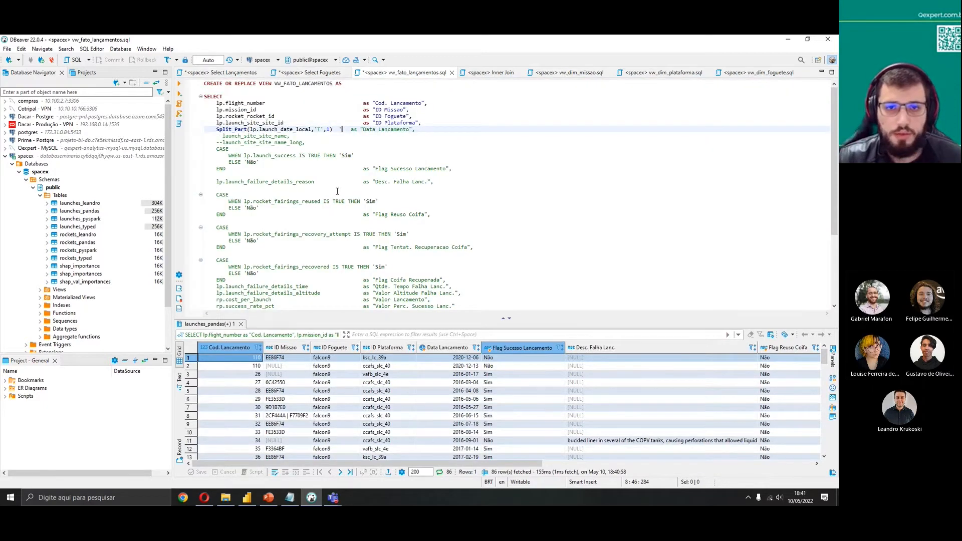
key(BackSpace)
key(ctrl+a)
click(214, 103)
drag(204, 96, 464, 382)
drag(271, 302, 204, 97)
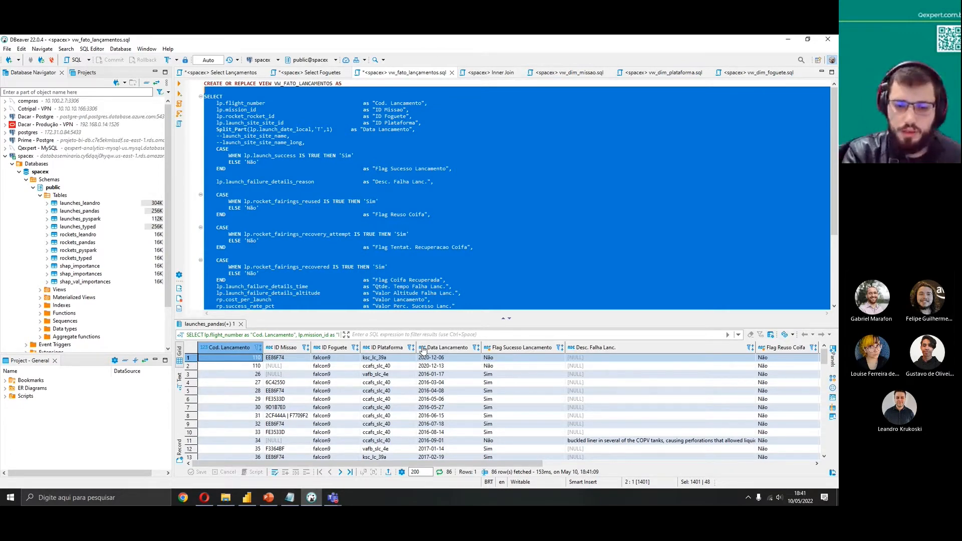
Undo the last three edits and execute the full view script again
click(374, 220)
key(ctrl+z)
key(ctrl+z)
key(ctrl+z)
click(384, 215)
drag(207, 91, 311, 307)
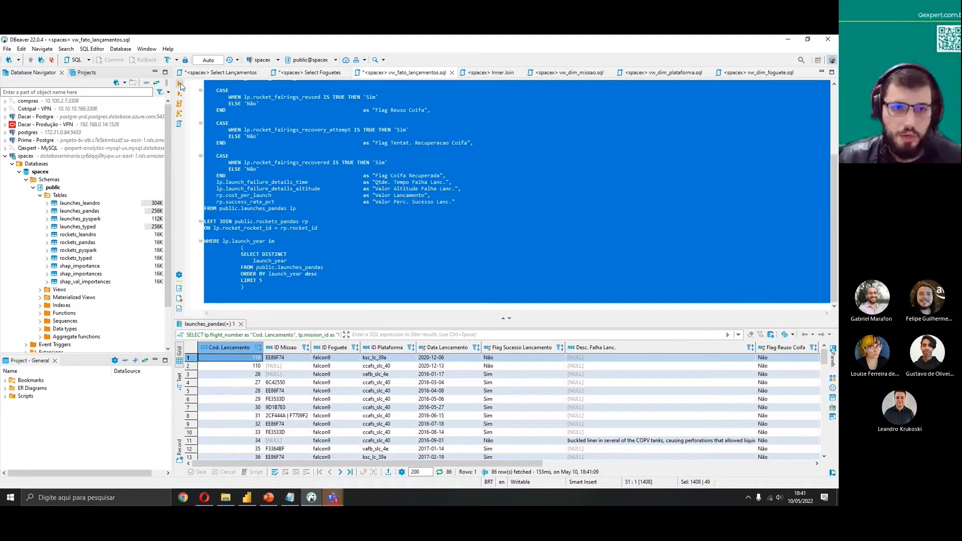
click(460, 194)
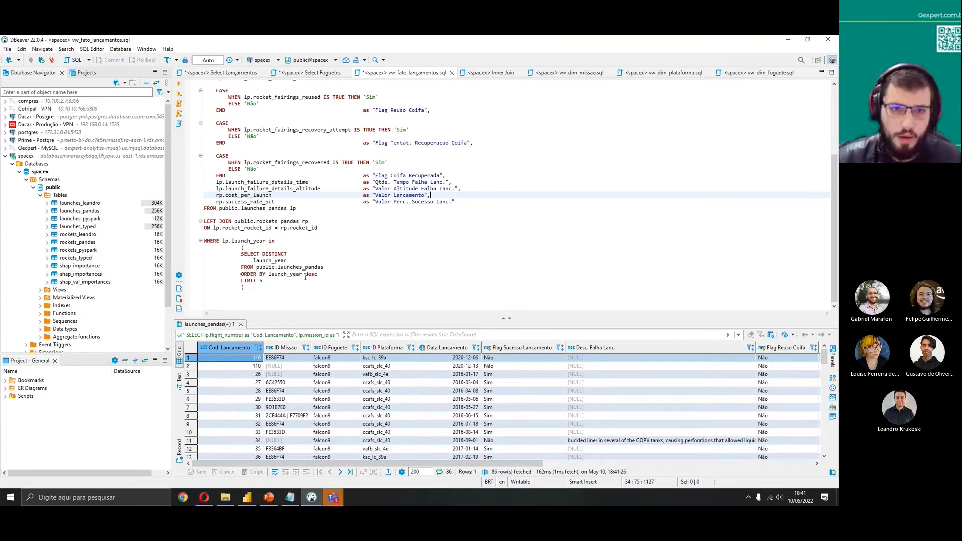
scroll(302, 266, up, 5)
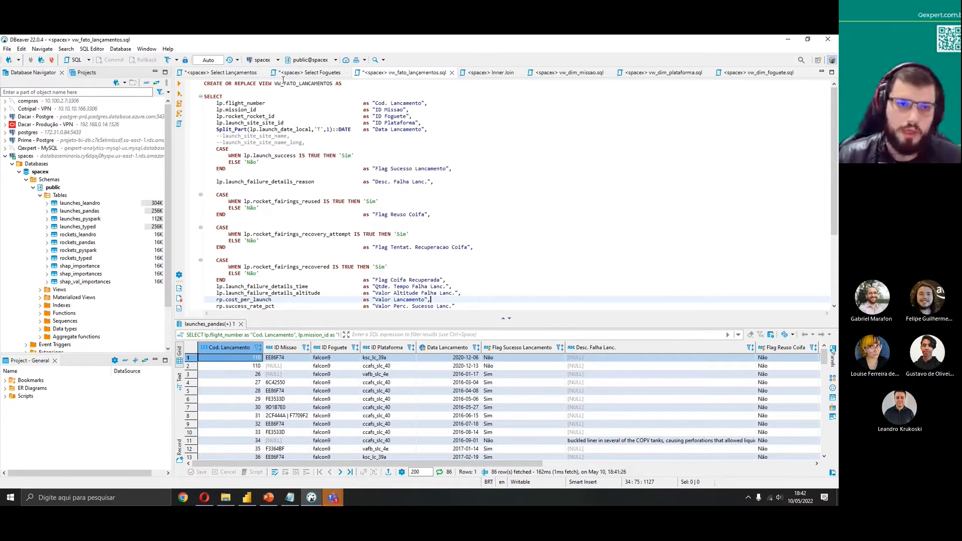
Review the view script's column aliases, CASE flag columns and the WHERE launch_year subquery
double_click(235, 104)
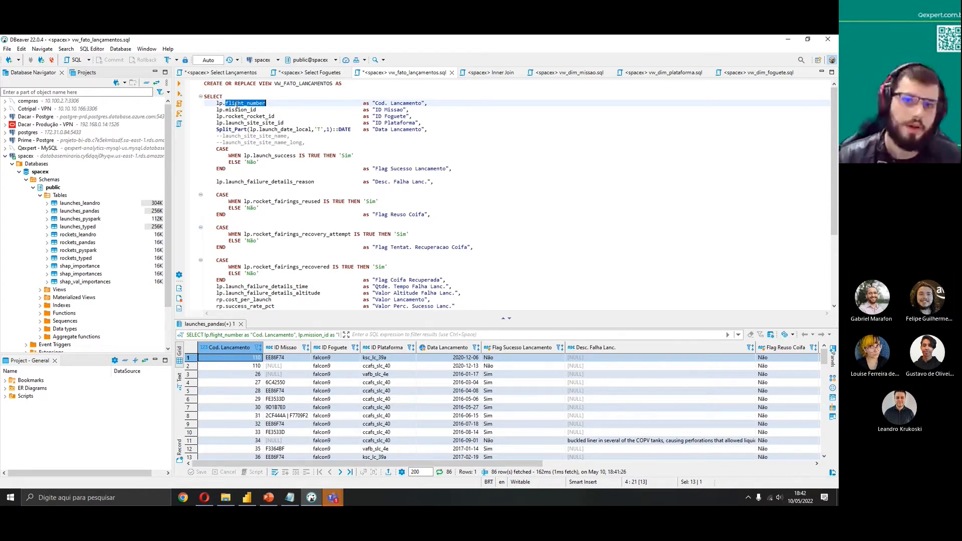
click(380, 104)
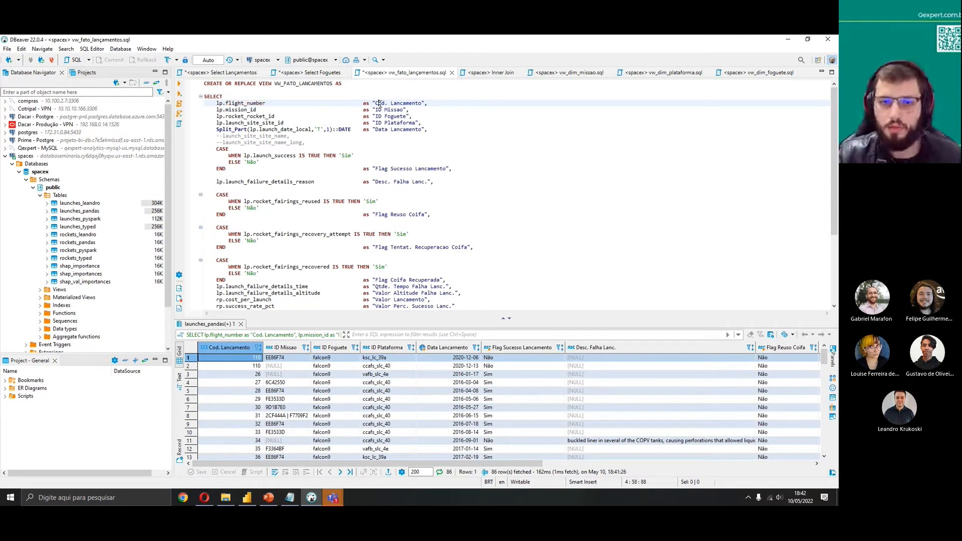
click(379, 110)
drag(379, 110, 419, 123)
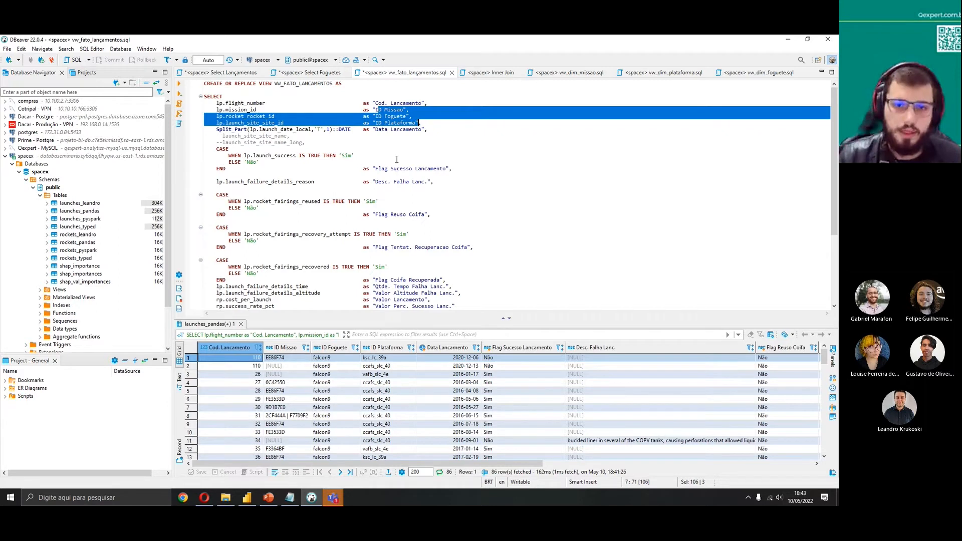
drag(433, 182, 419, 181)
click(393, 191)
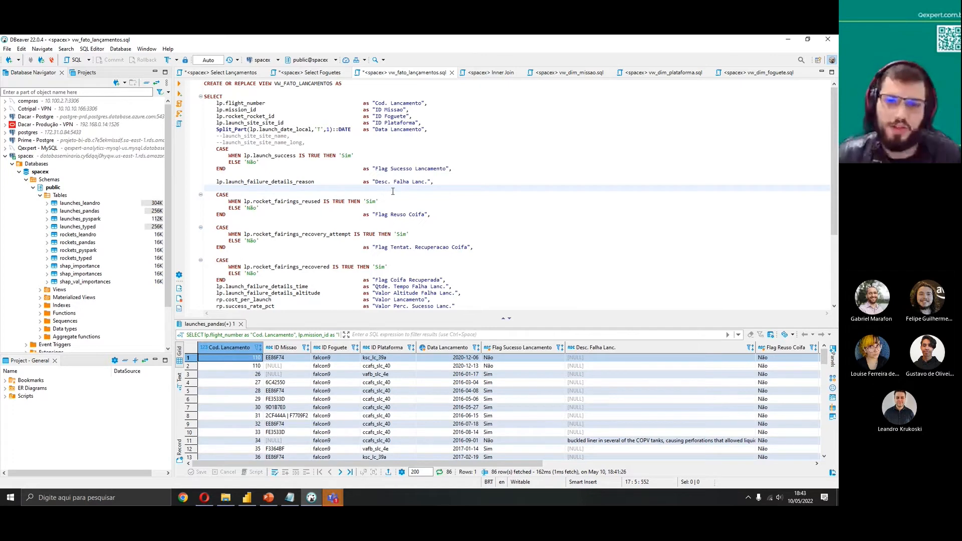
scroll(399, 209, down, 2)
click(380, 247)
click(382, 254)
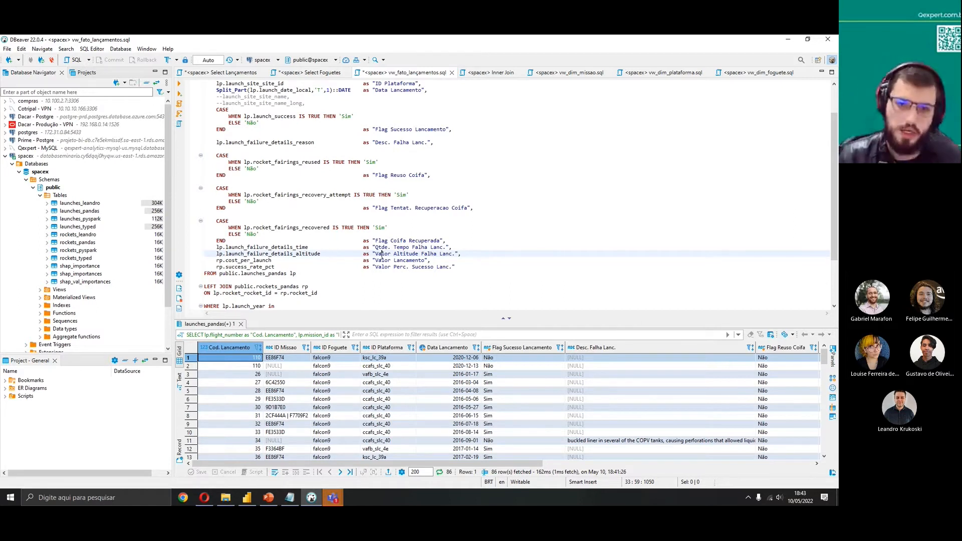
scroll(425, 271, up, 1)
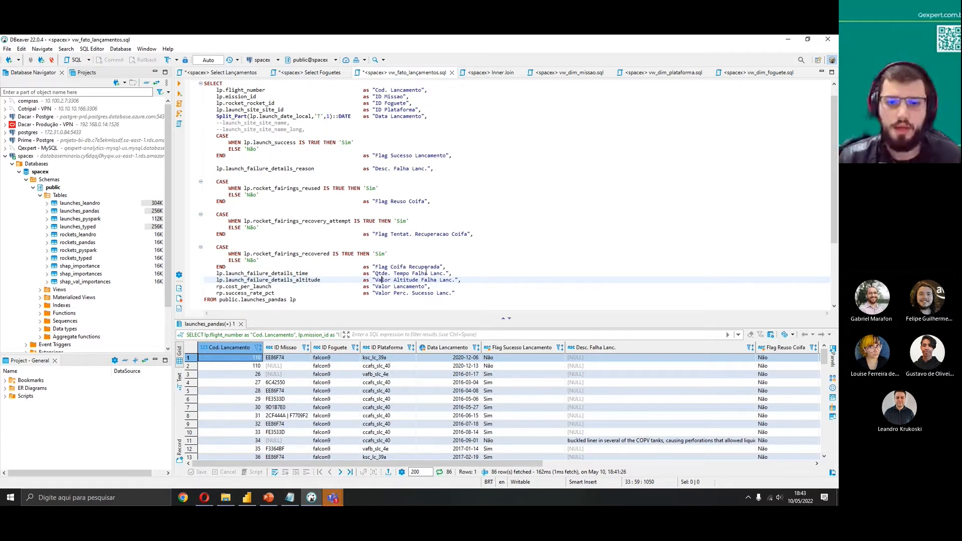
drag(230, 217, 496, 242)
click(504, 254)
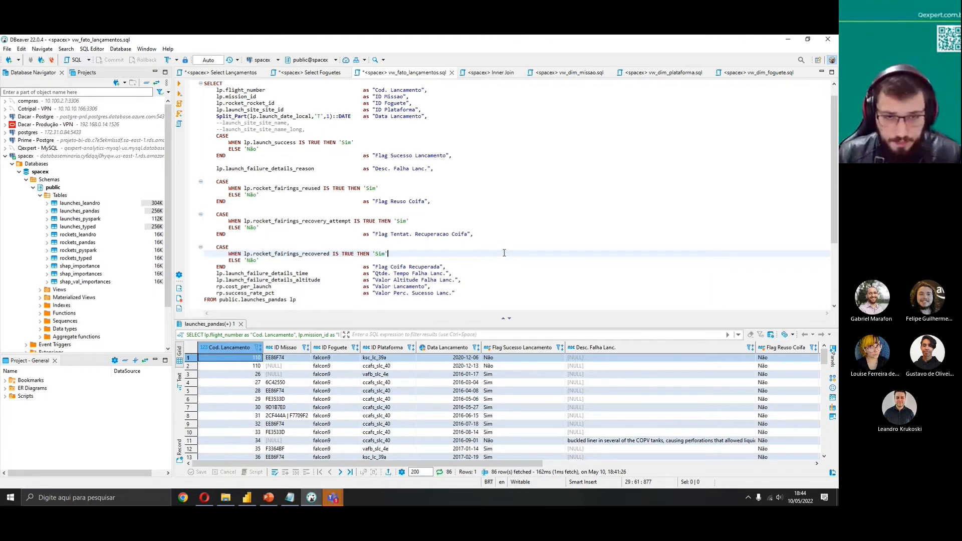
scroll(488, 219, down, 2)
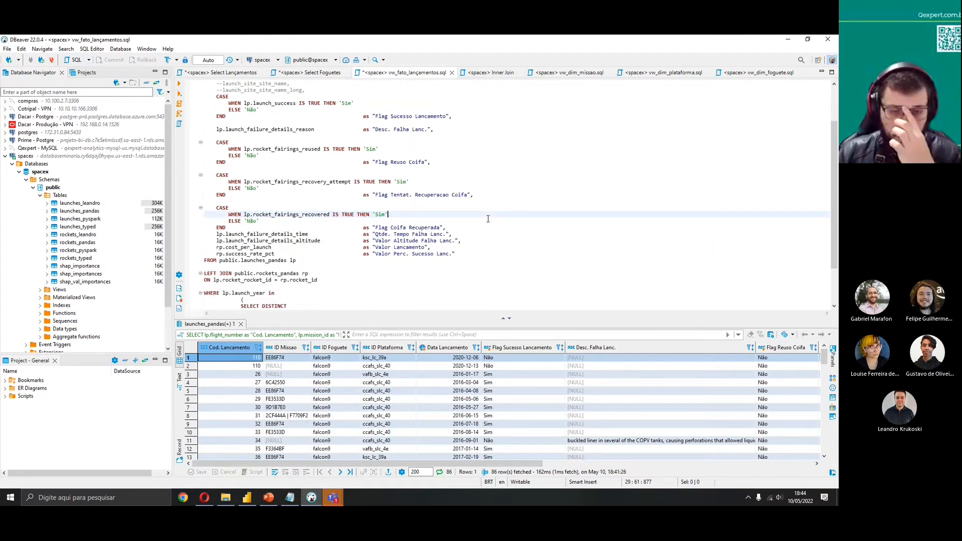
scroll(488, 219, down, 3)
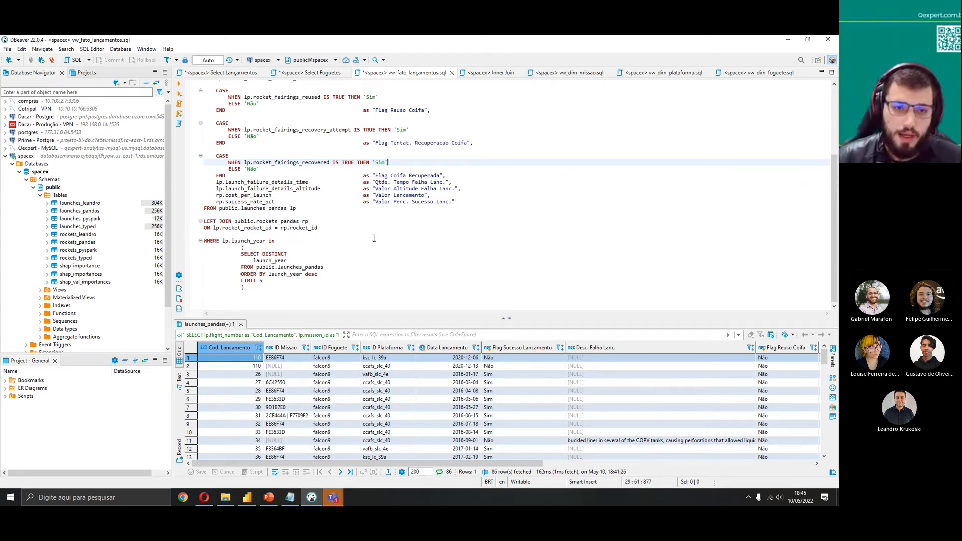
drag(342, 295, 190, 244)
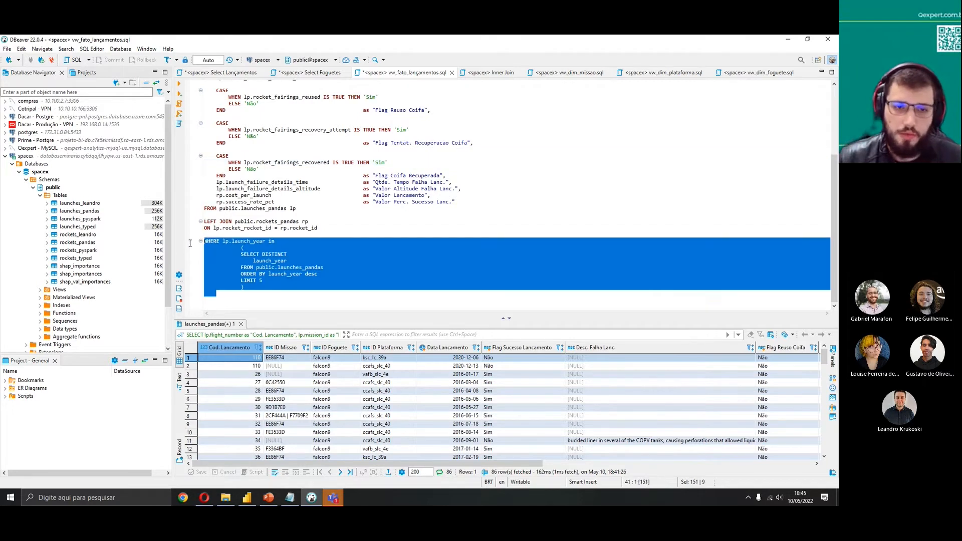
click(390, 258)
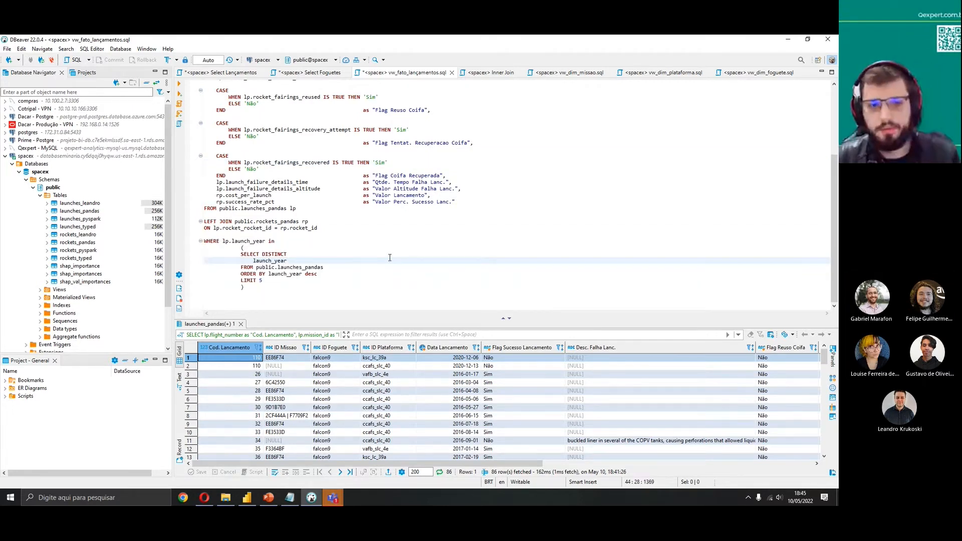
Open the Inner Join script tab and show the Tipos de Joins slide in the presentation
click(491, 72)
click(491, 228)
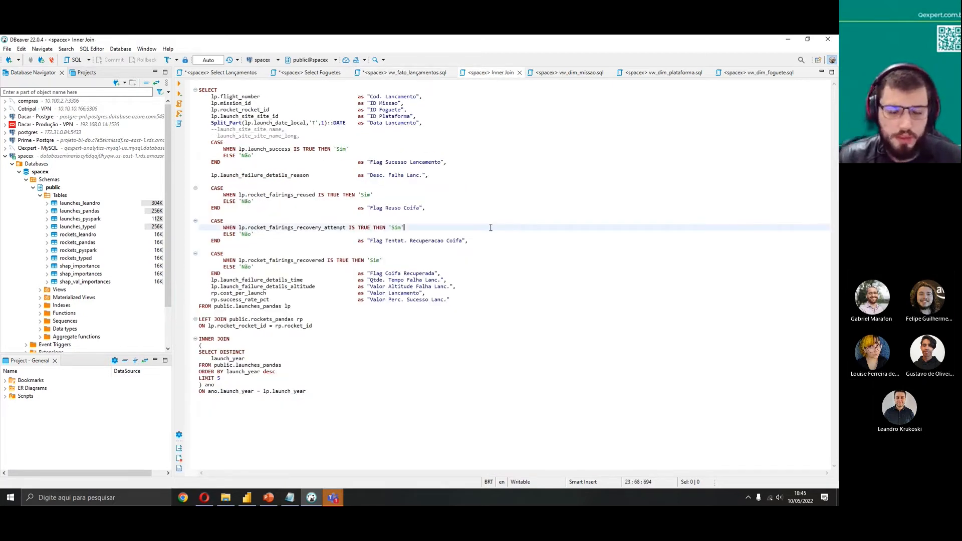
click(269, 497)
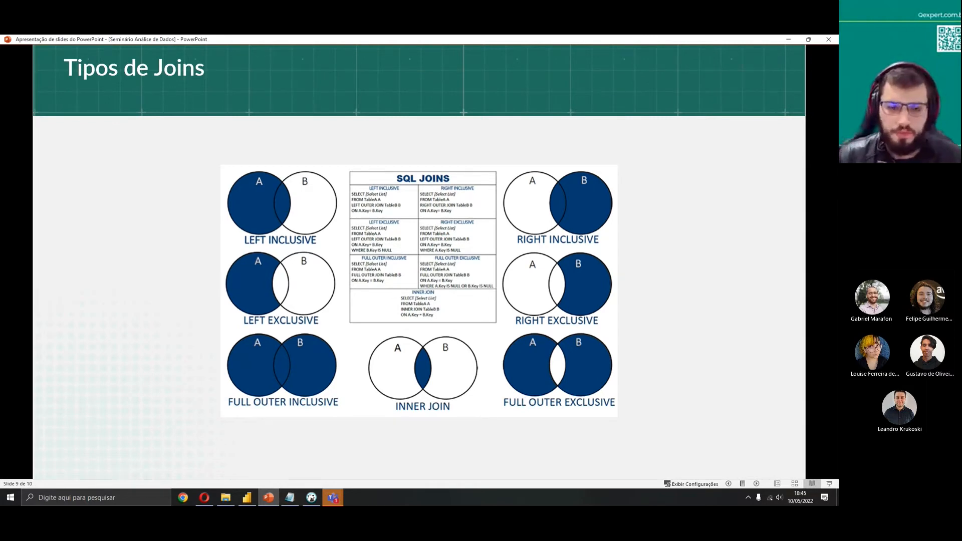
key(alt+Tab)
Execute the full Inner Join query joining the top 5 distinct launch years, and scroll its results
drag(313, 326, 192, 86)
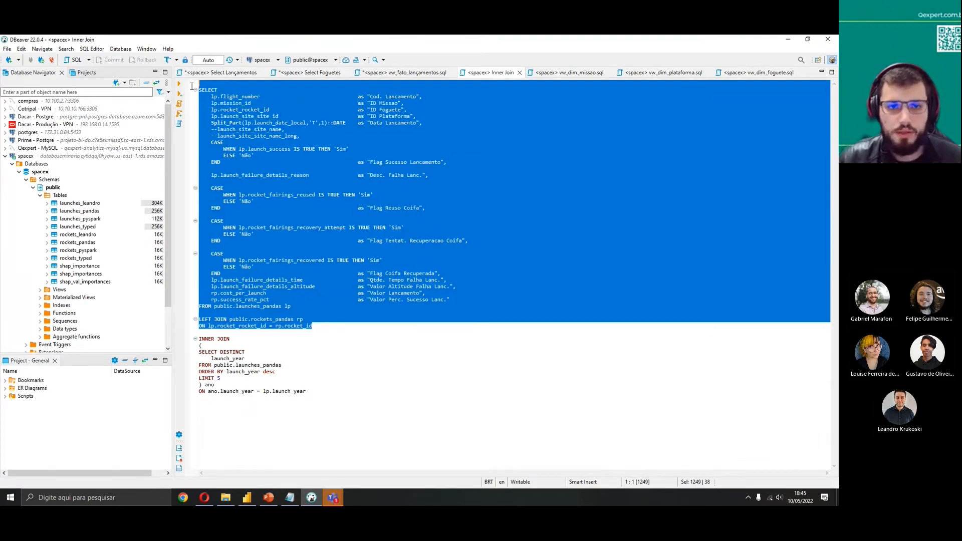
click(476, 341)
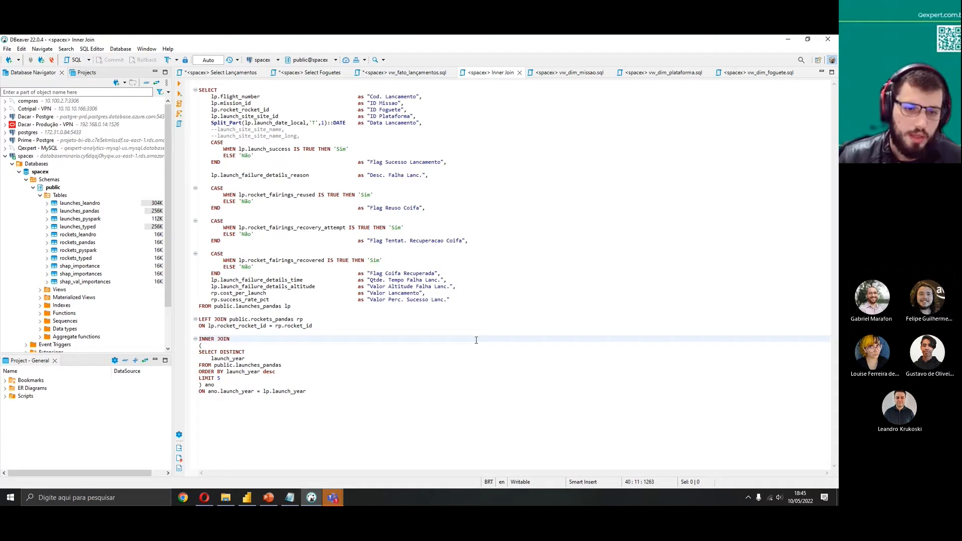
drag(200, 341, 266, 381)
click(289, 379)
click(366, 379)
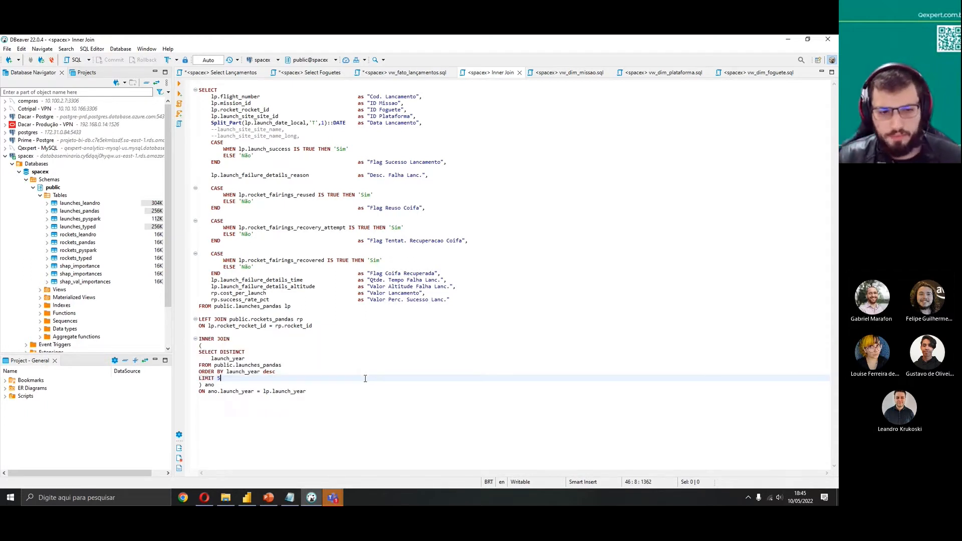
double_click(241, 391)
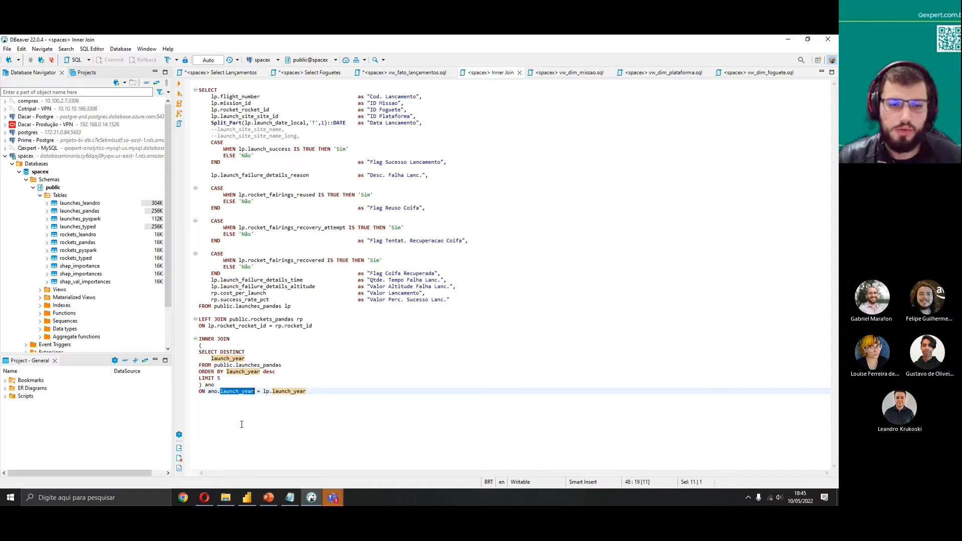
drag(341, 399, 169, 82)
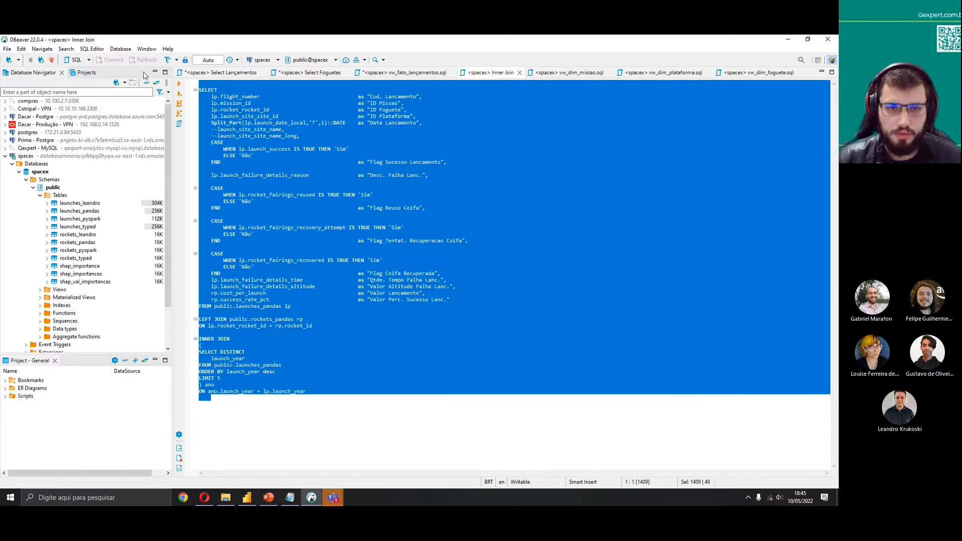
click(179, 84)
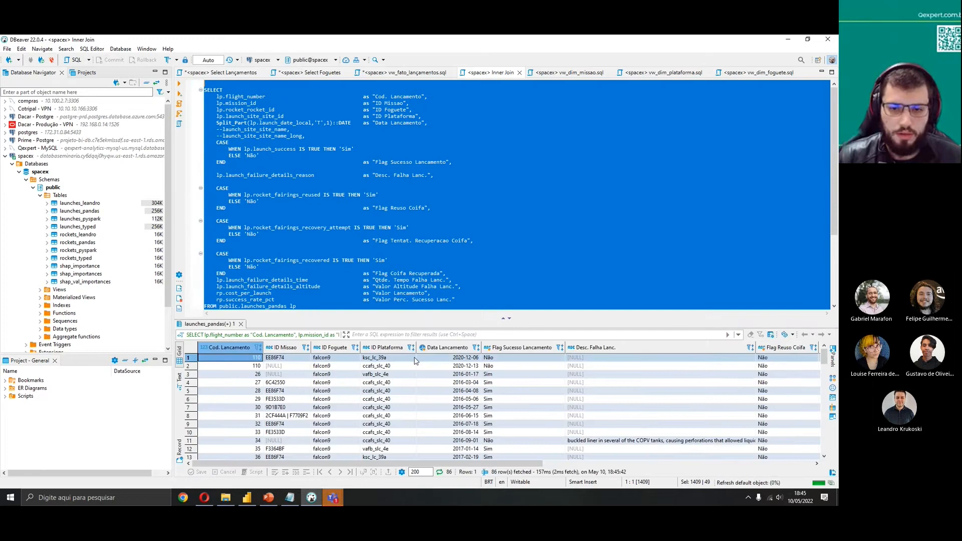
scroll(493, 435, down, 20)
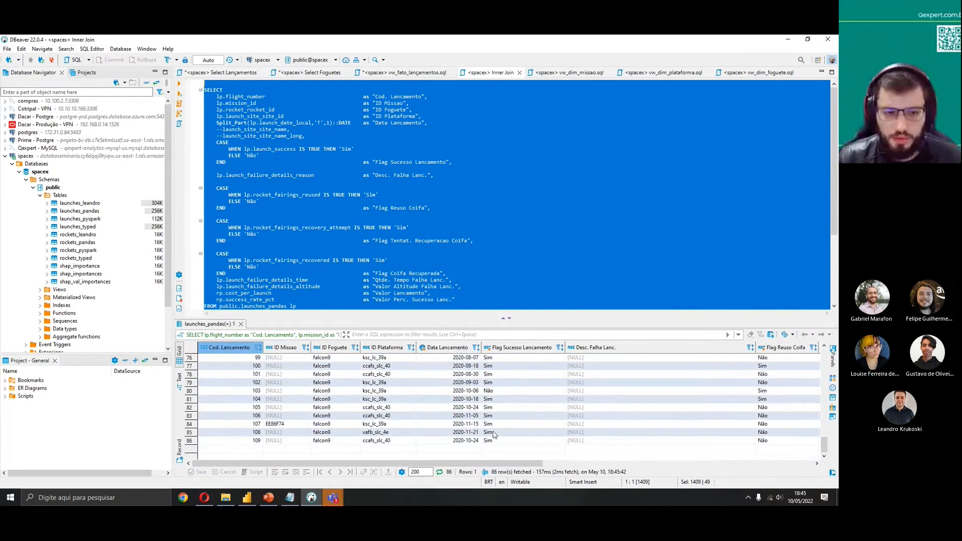
mouse_move(824, 444)
mouse_down()
mouse_move(824, 431)
mouse_move(825, 446)
mouse_up()
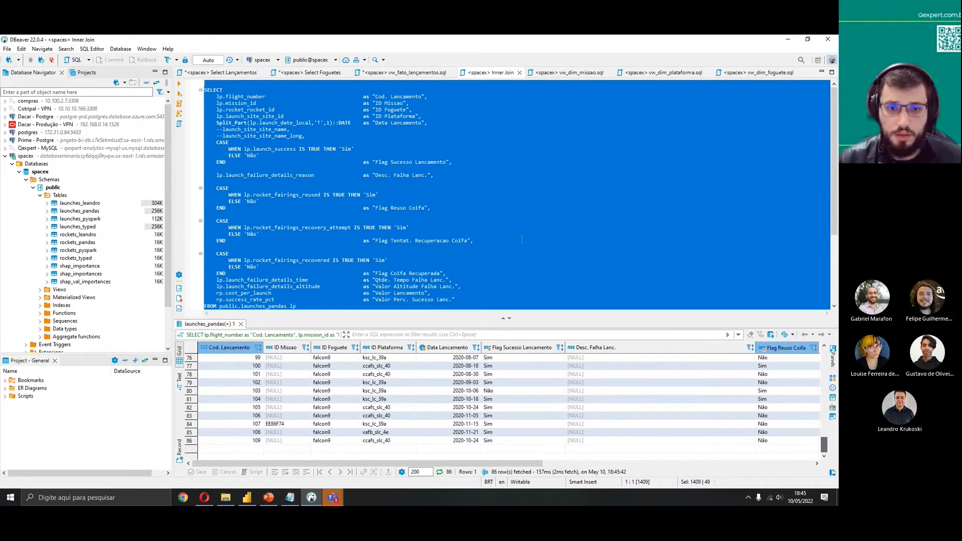
click(518, 239)
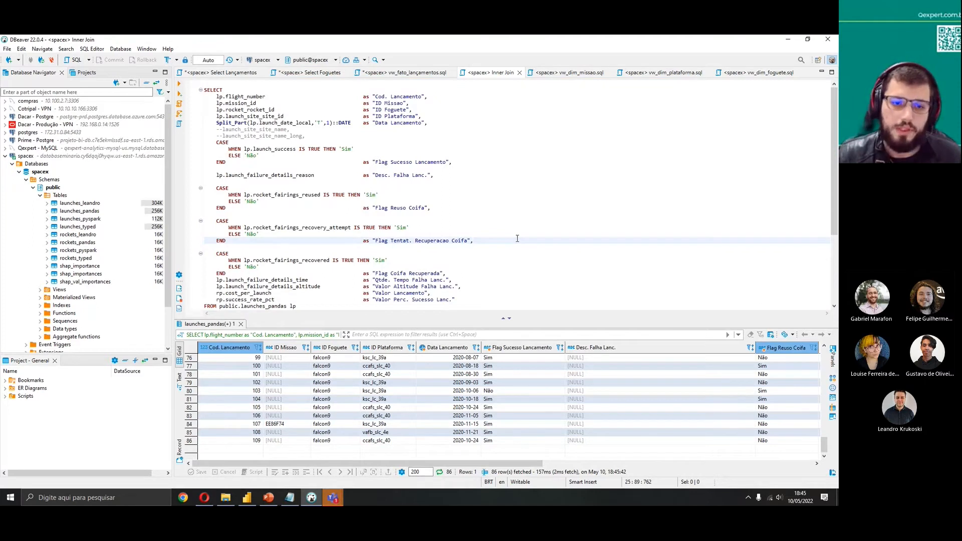
key(ctrl+6)
click(326, 318)
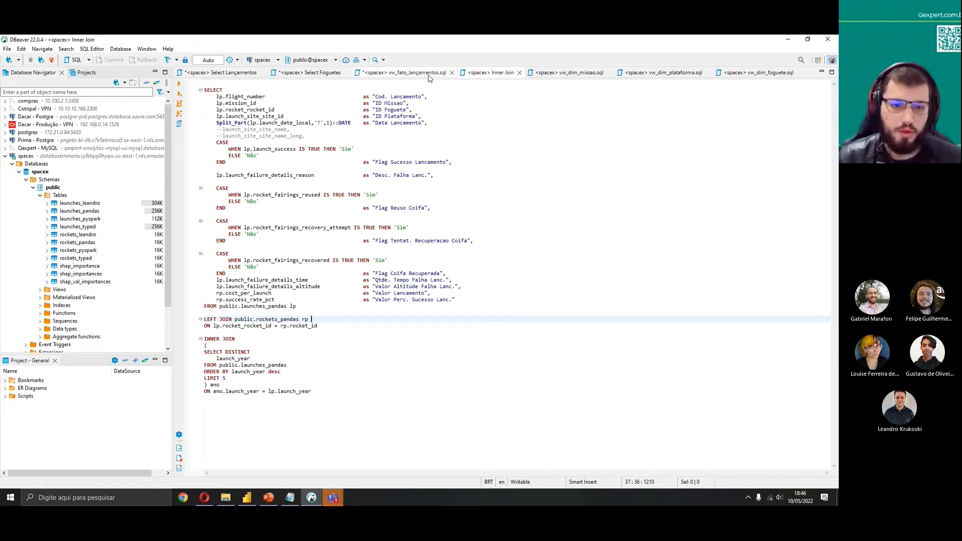
click(404, 73)
click(284, 240)
click(289, 241)
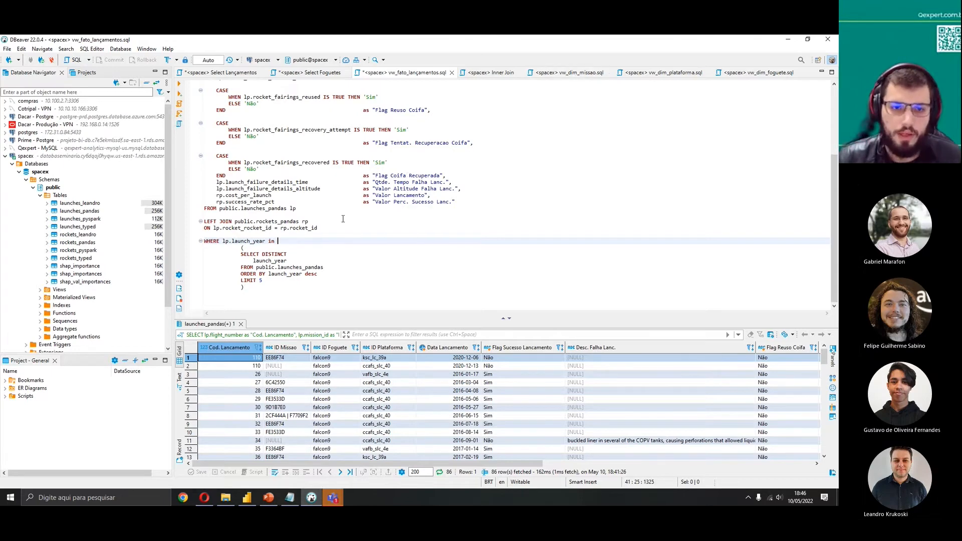
text(())
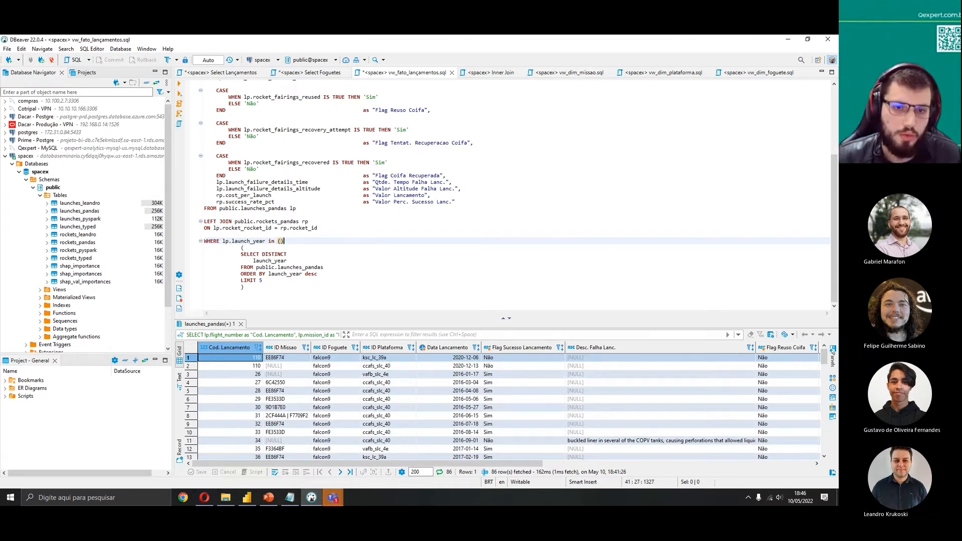
key(Left)
text('','',')
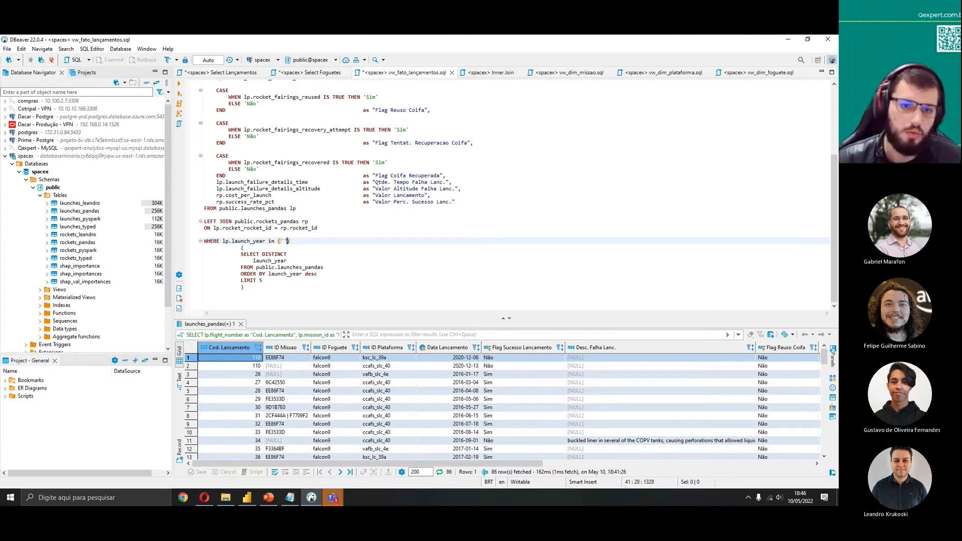
text(')
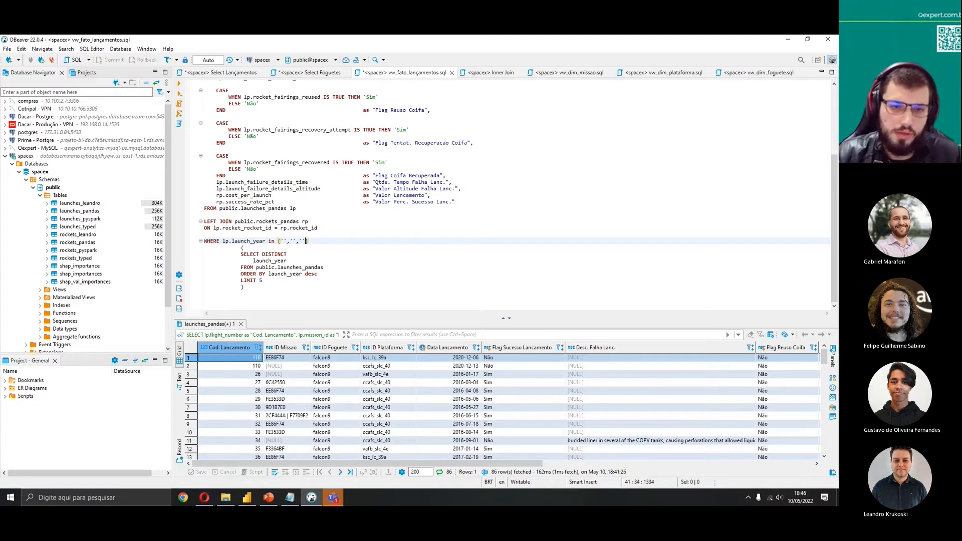
key(BackSpace)
key(BackSpace)
key(BackSpace)
key(BackSpace)
key(BackSpace)
key(BackSpace)
key(BackSpace)
key(BackSpace)
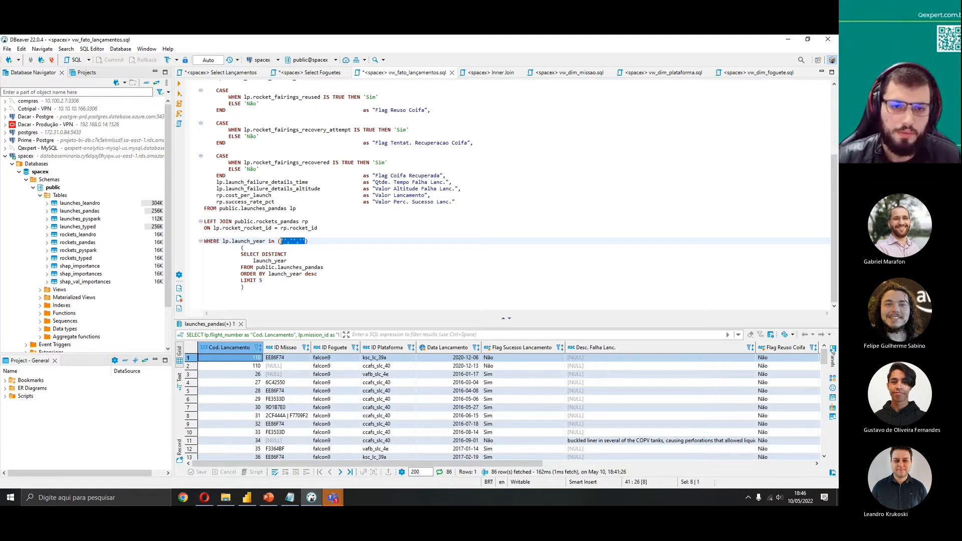
key(BackSpace)
key(BackSpace)
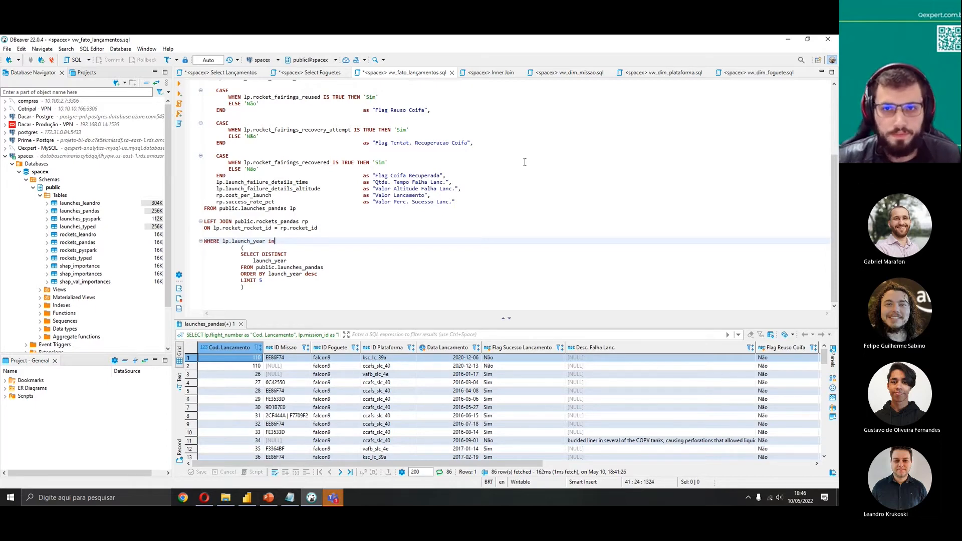
Compare the Inner Join script with the fact view script's joins and launch_year filter
click(489, 73)
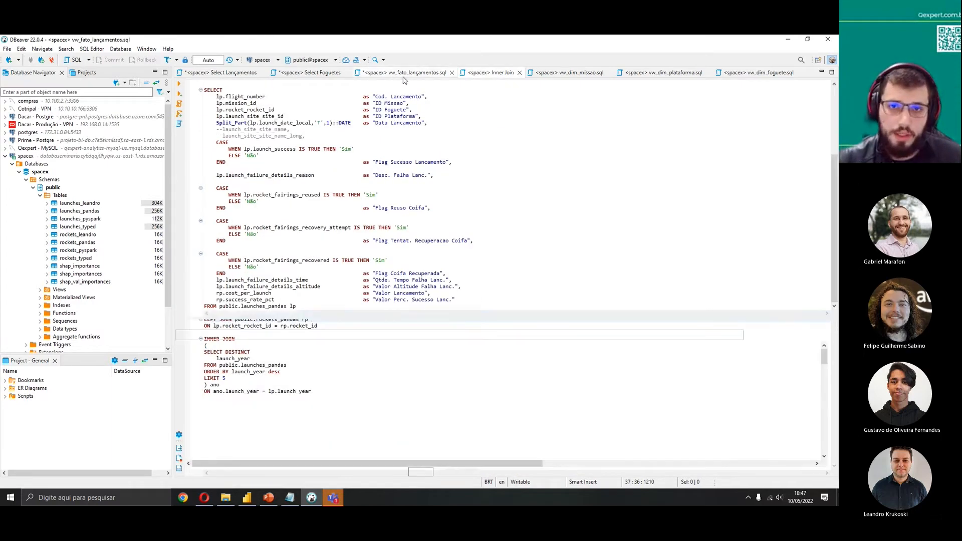
click(404, 73)
scroll(376, 184, up, 4)
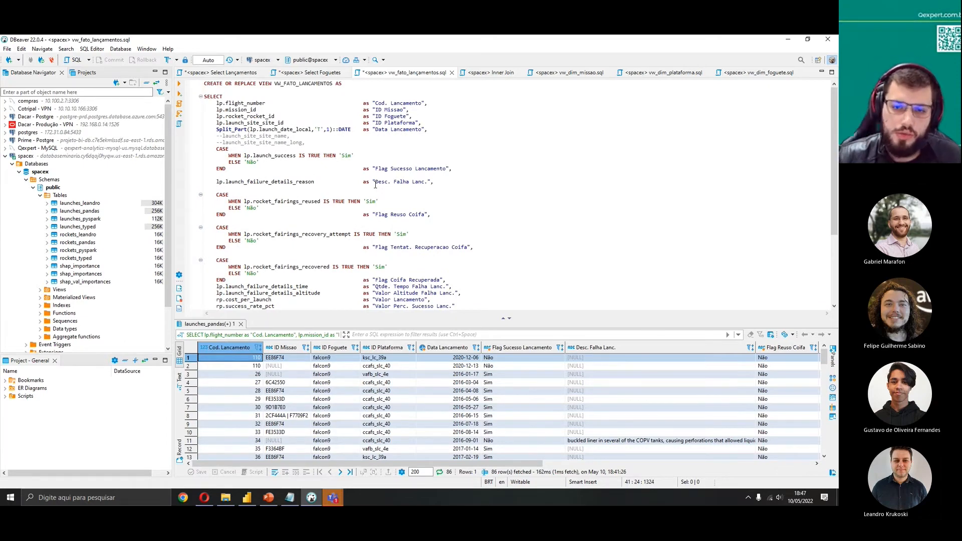
click(397, 260)
scroll(397, 258, down, 2)
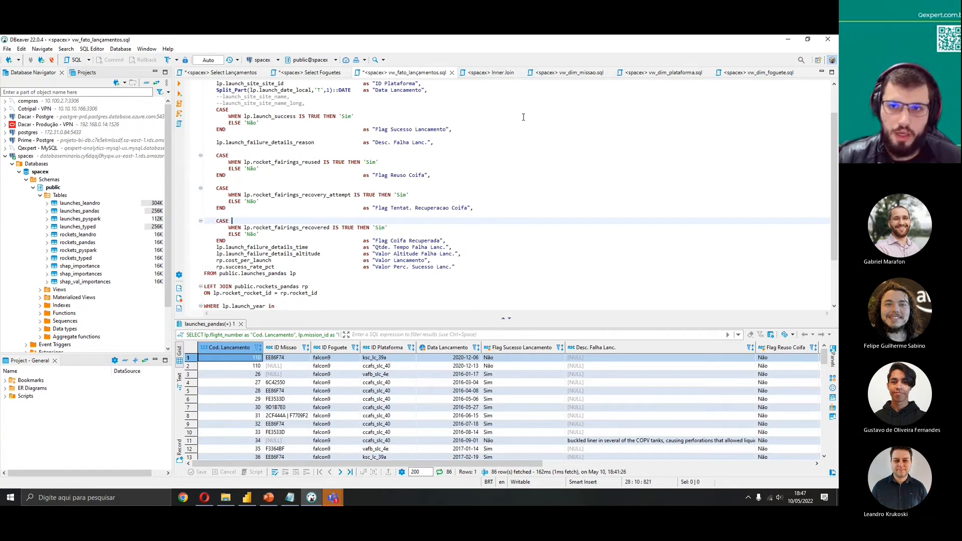
Open the vw_dim_missao view script
click(549, 73)
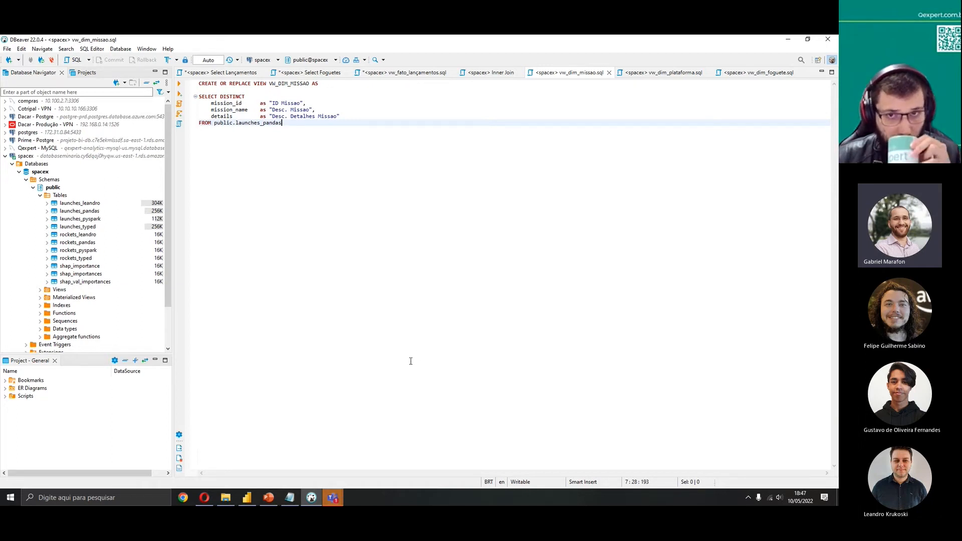
mouse_move(339, 486)
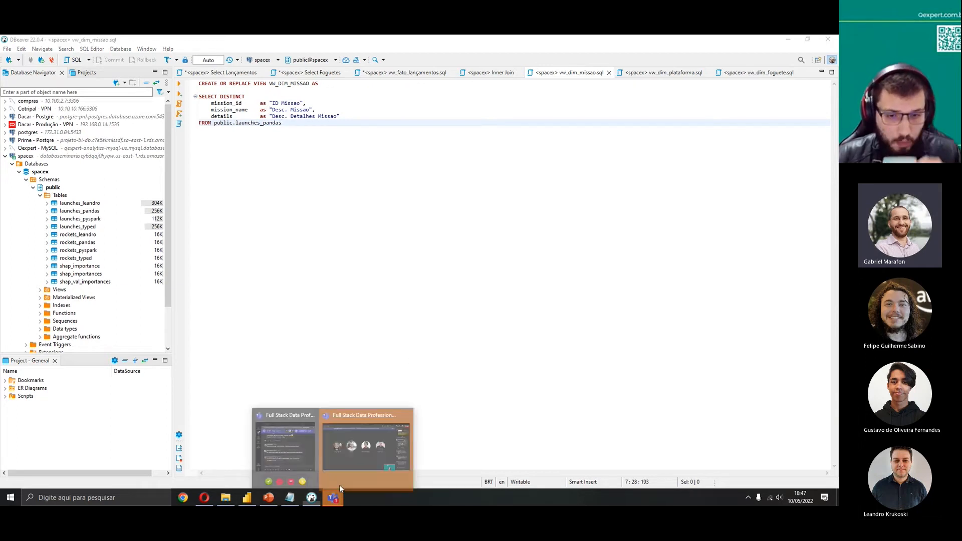
click(357, 447)
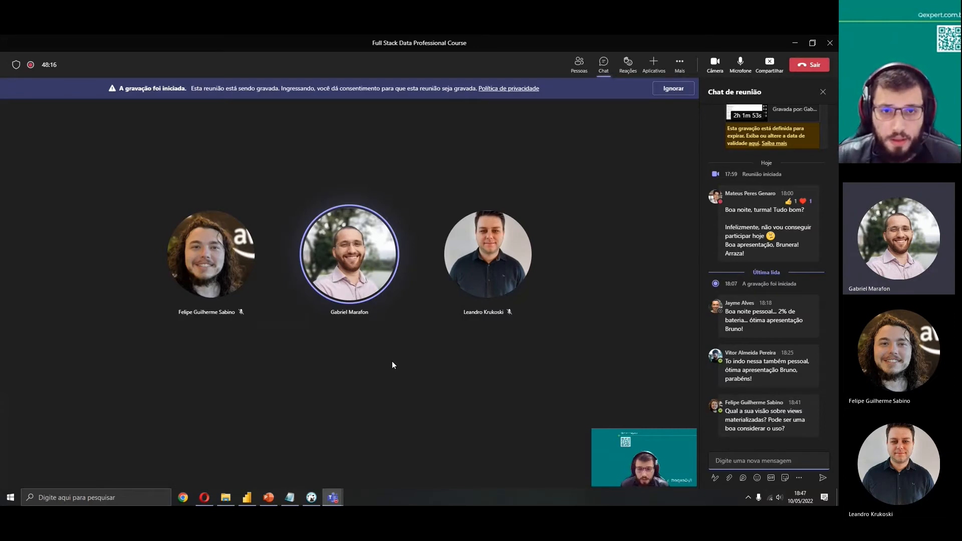
key(alt+Tab)
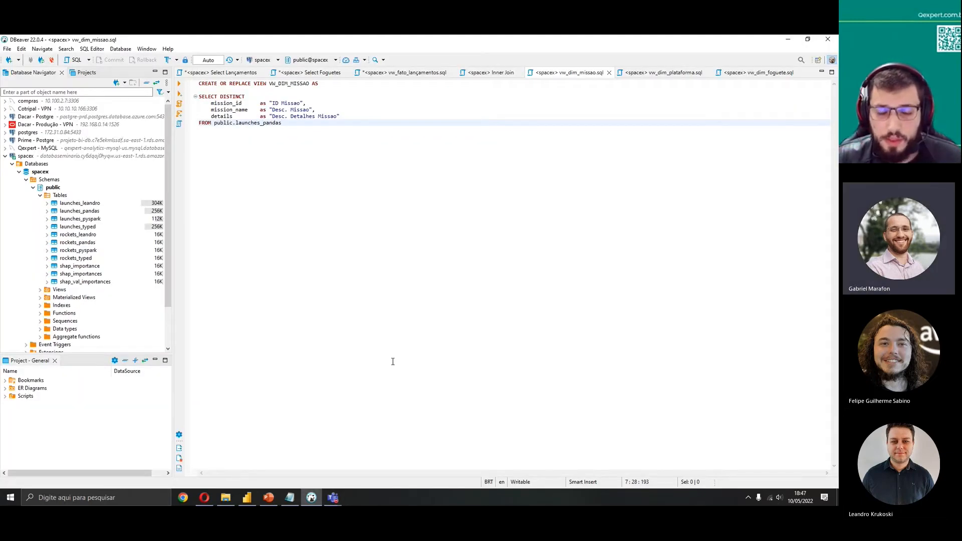
key(alt+Tab)
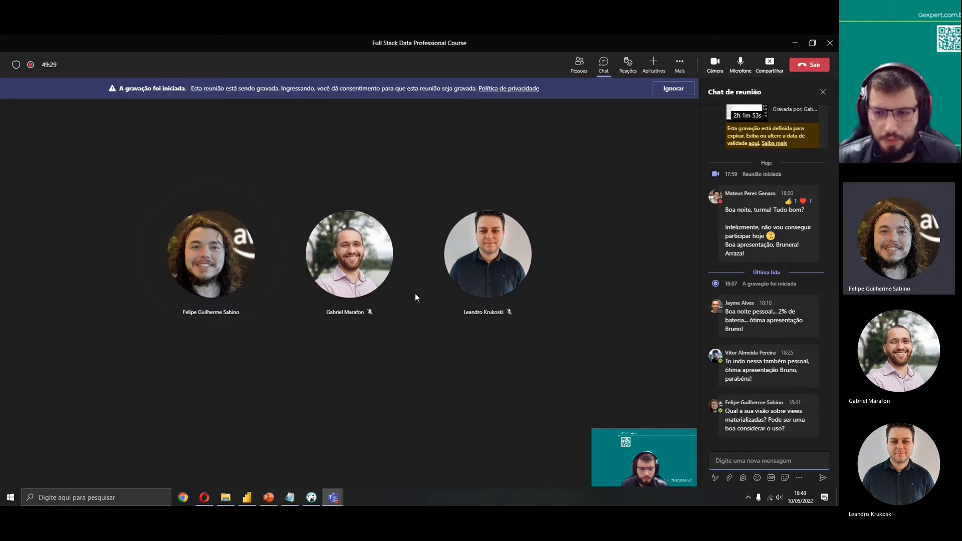
key(alt+Tab)
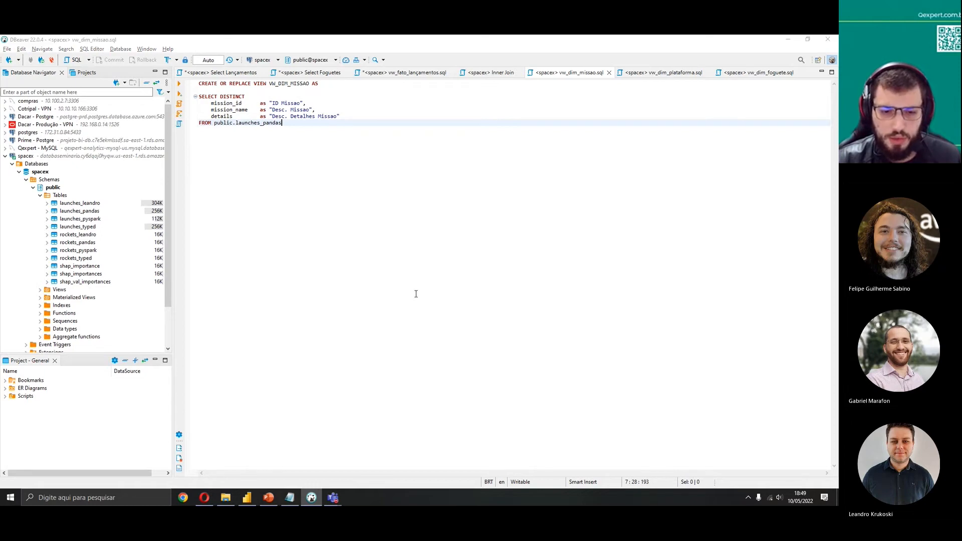
key(alt+Tab)
key(alt+Tab)
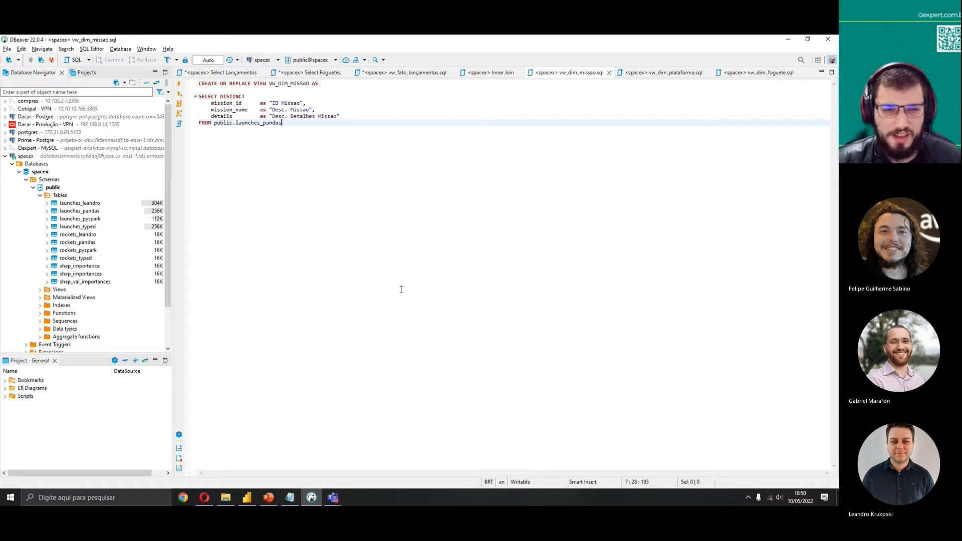
key(alt+Tab)
key(alt+Tab)
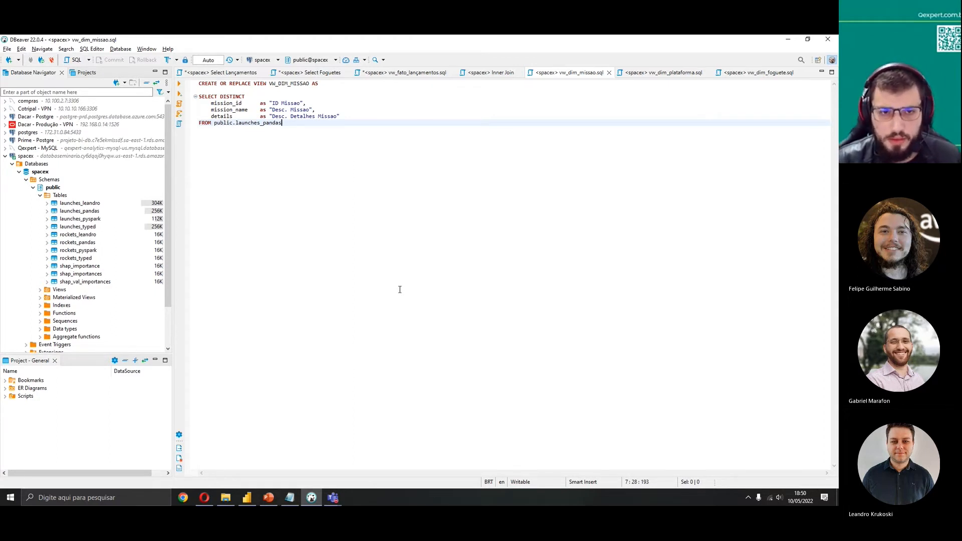
key(alt+Tab)
key(alt+Tab)
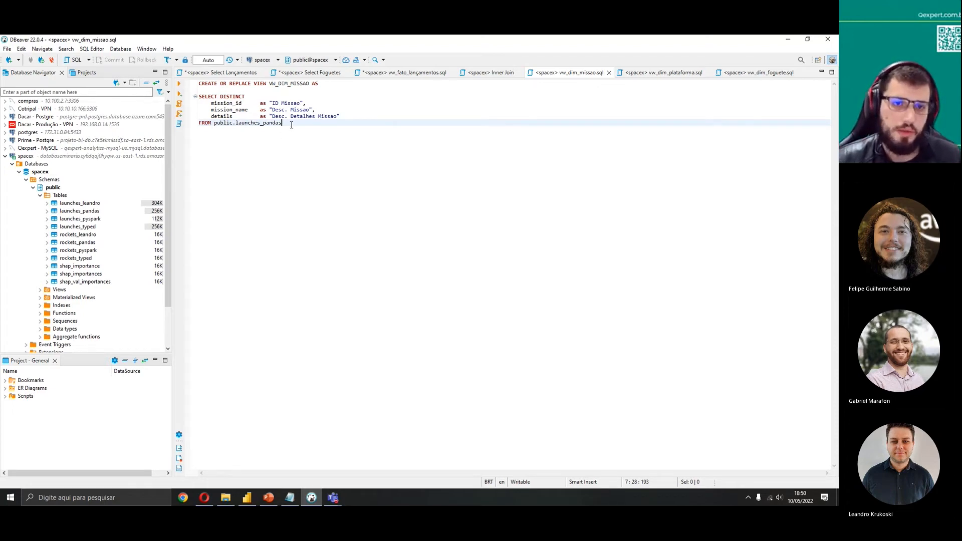
Highlight the rocket_name column in the Select Lançamentos query and scroll through its columns
click(221, 72)
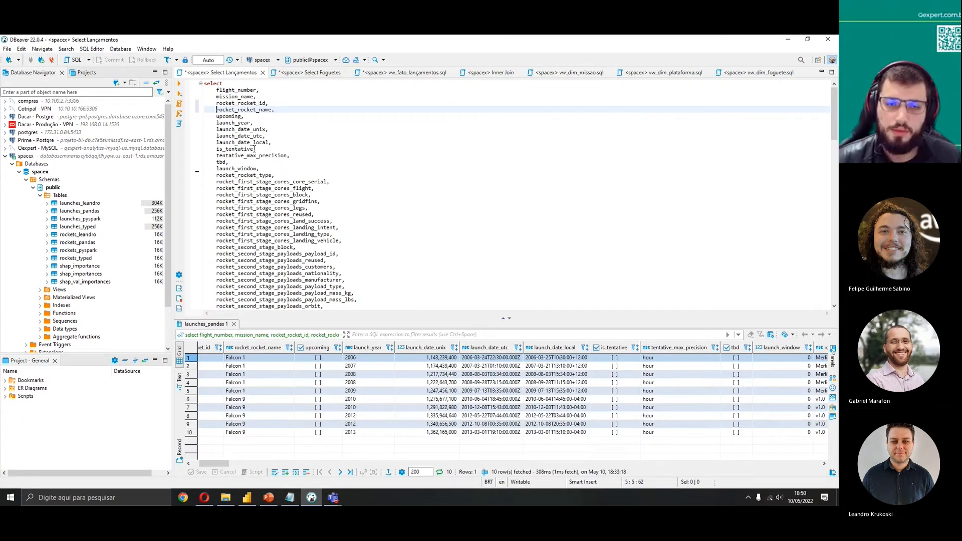
drag(217, 97, 274, 111)
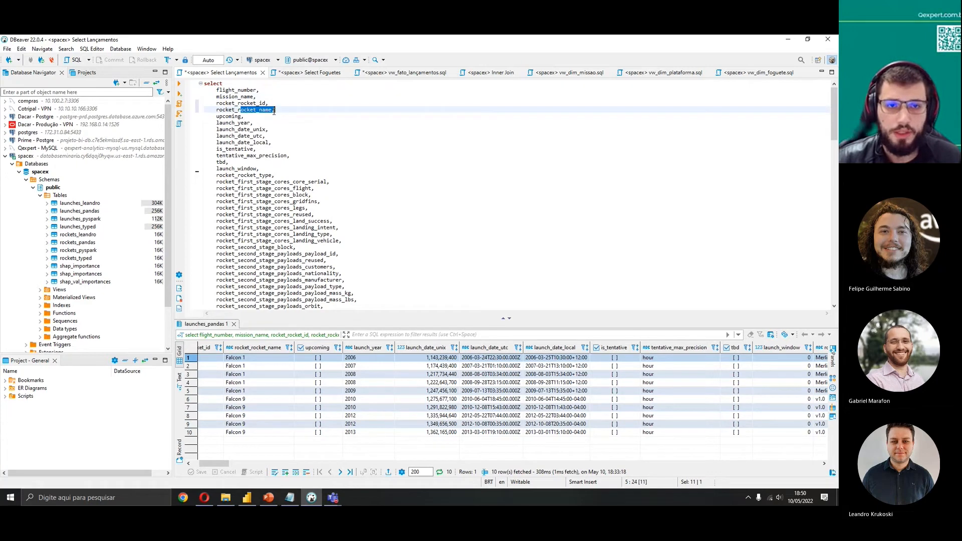
scroll(275, 193, down, 3)
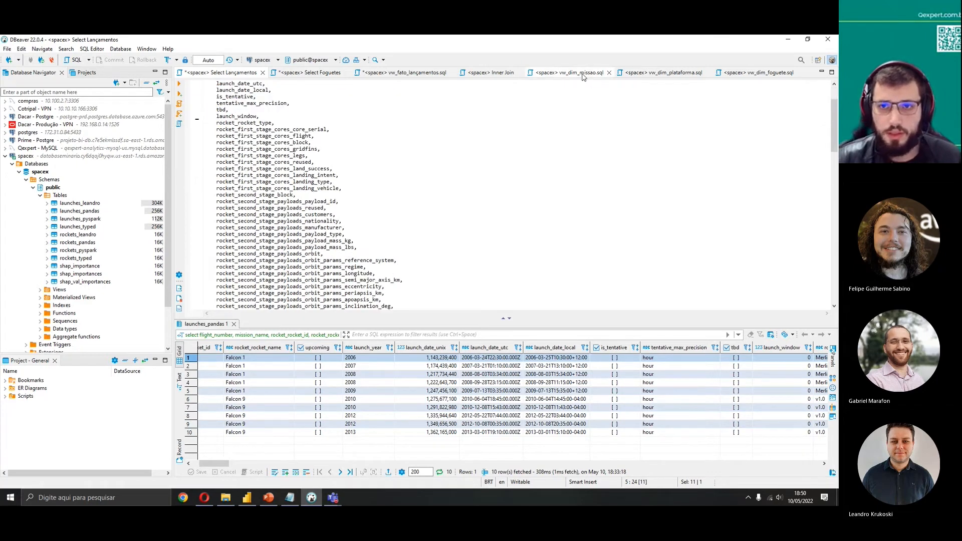
Review the vw_dim_missao script's SELECT DISTINCT mission columns and their aliases
click(569, 72)
drag(299, 123, 198, 97)
click(317, 174)
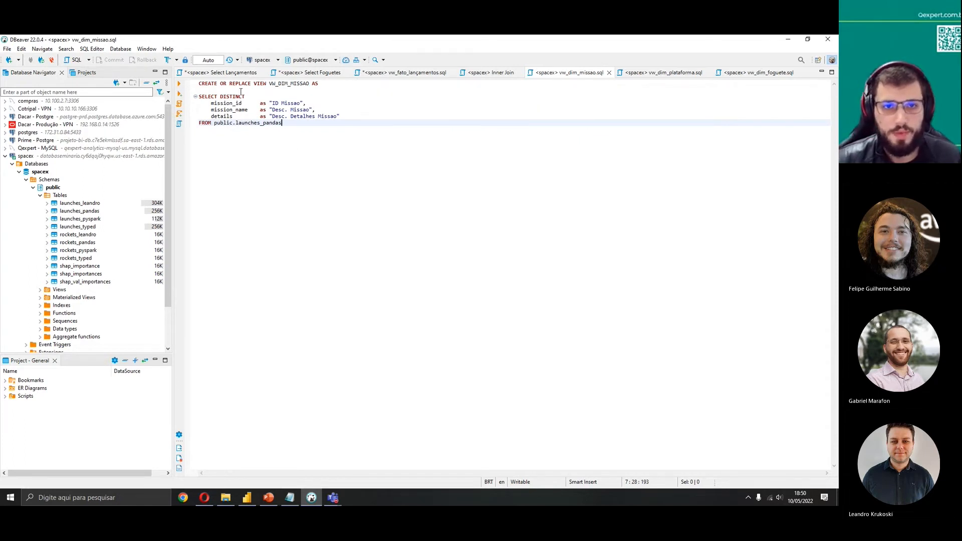
key(ctrl+a)
click(307, 125)
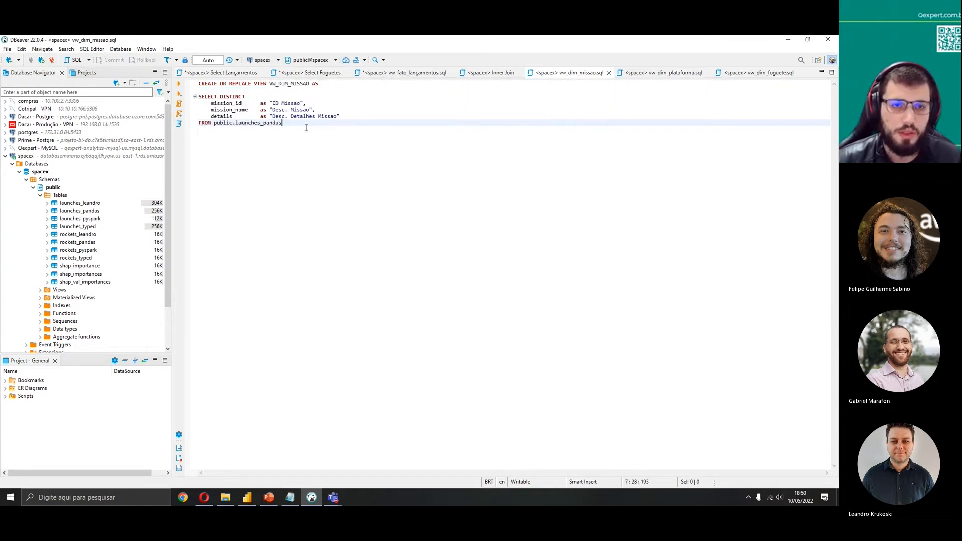
drag(246, 97, 218, 97)
click(352, 160)
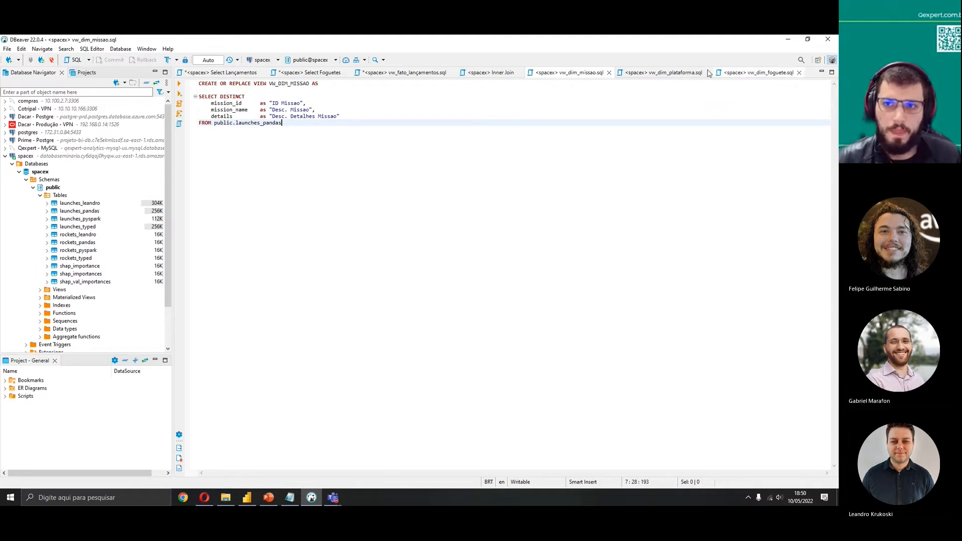
Review the vw_dim_plataforma and vw_dim_foguete view scripts and expand the database's Views folder
click(663, 72)
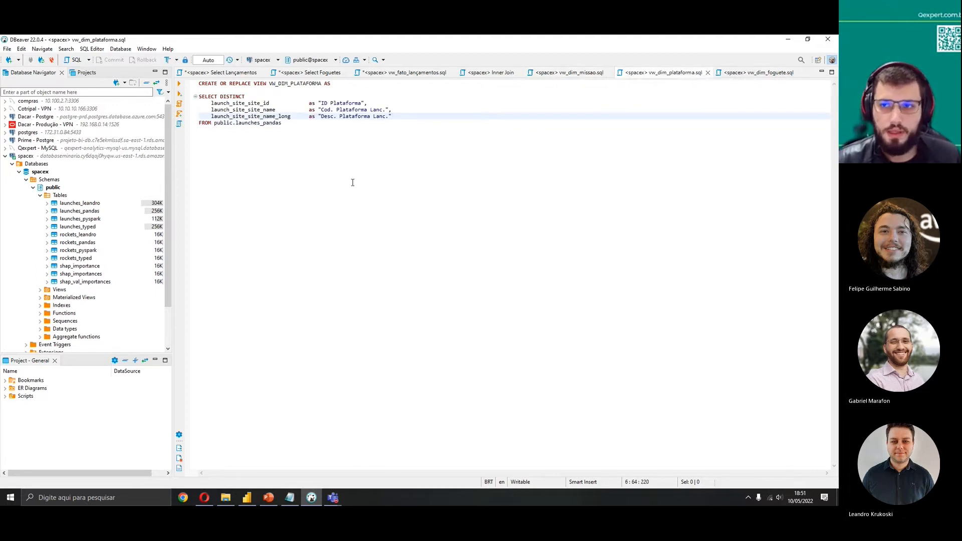
click(752, 75)
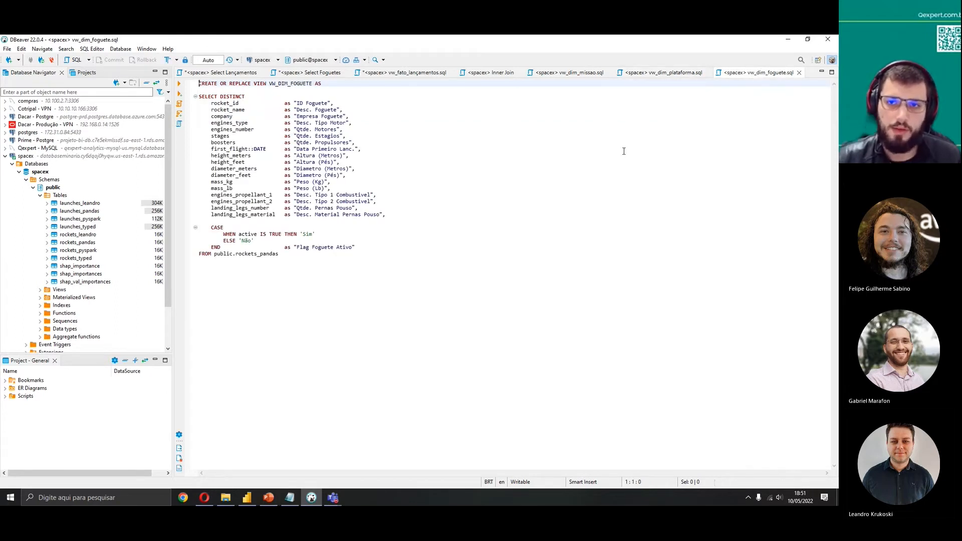
click(570, 73)
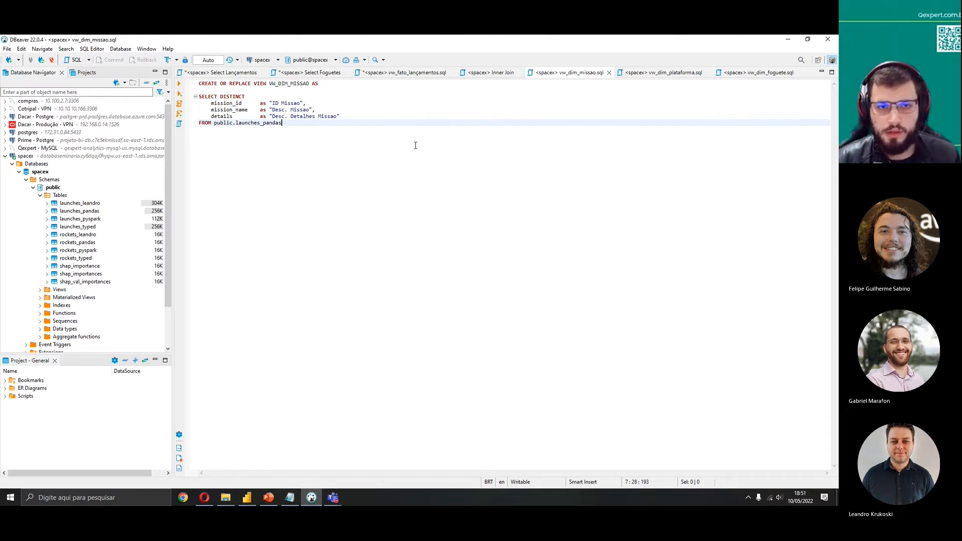
click(732, 73)
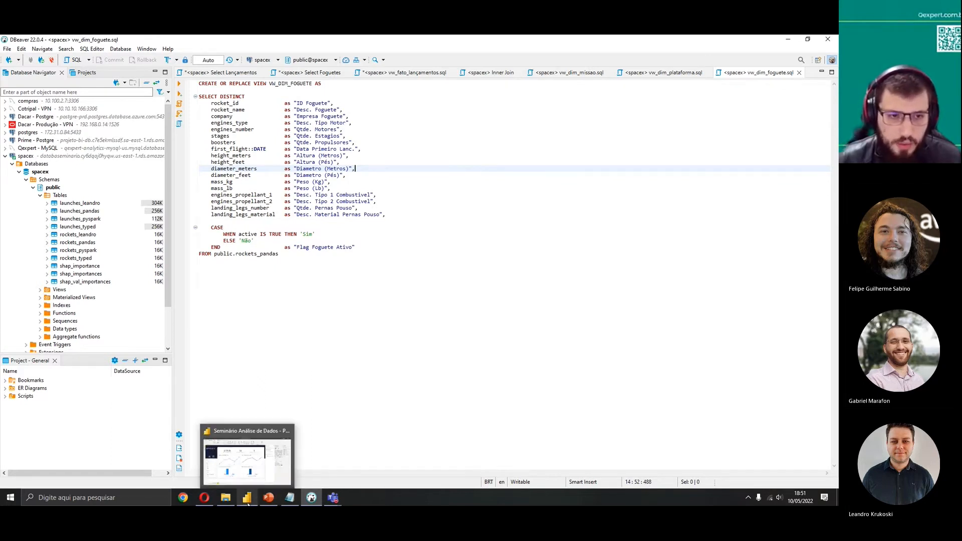
click(39, 290)
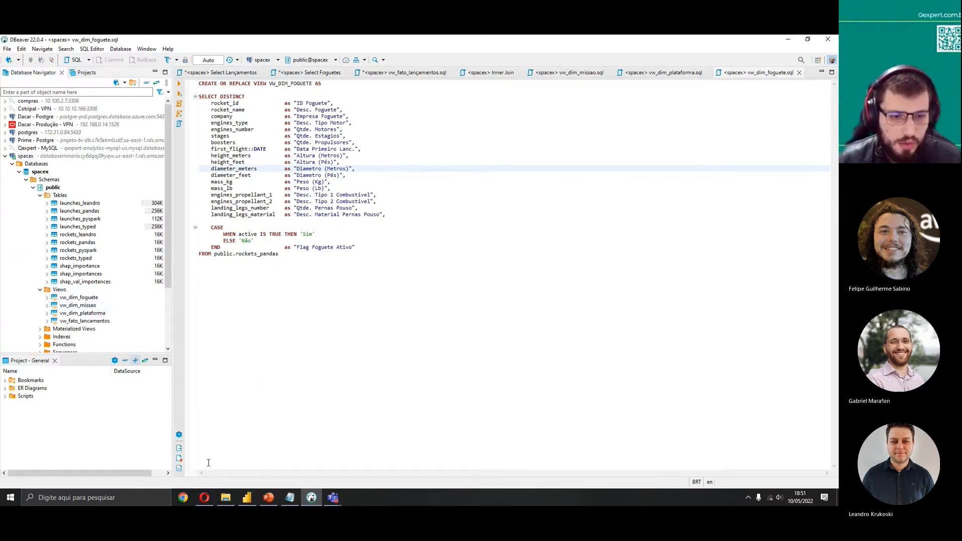
Switch to Power BI Desktop and open the report's model view with its fact and dimension tables
click(246, 501)
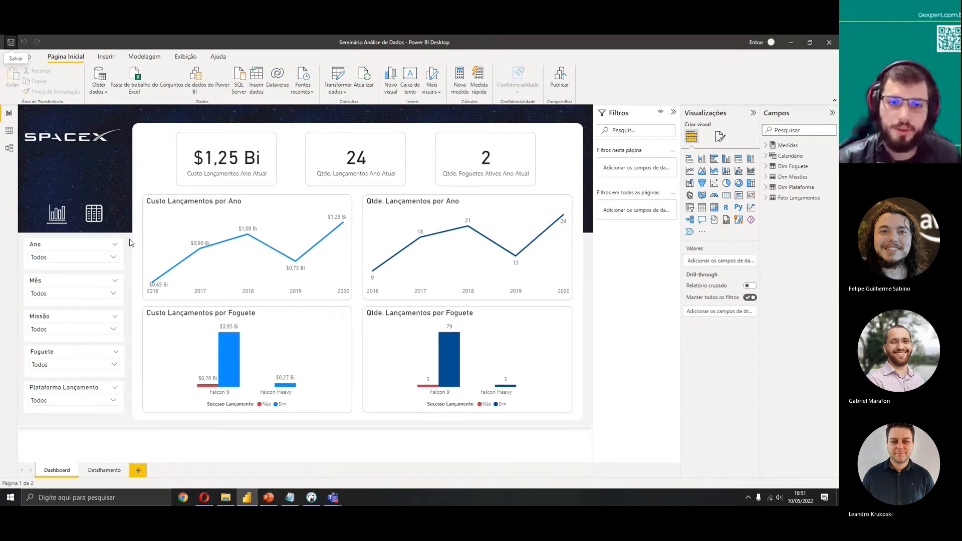
click(9, 149)
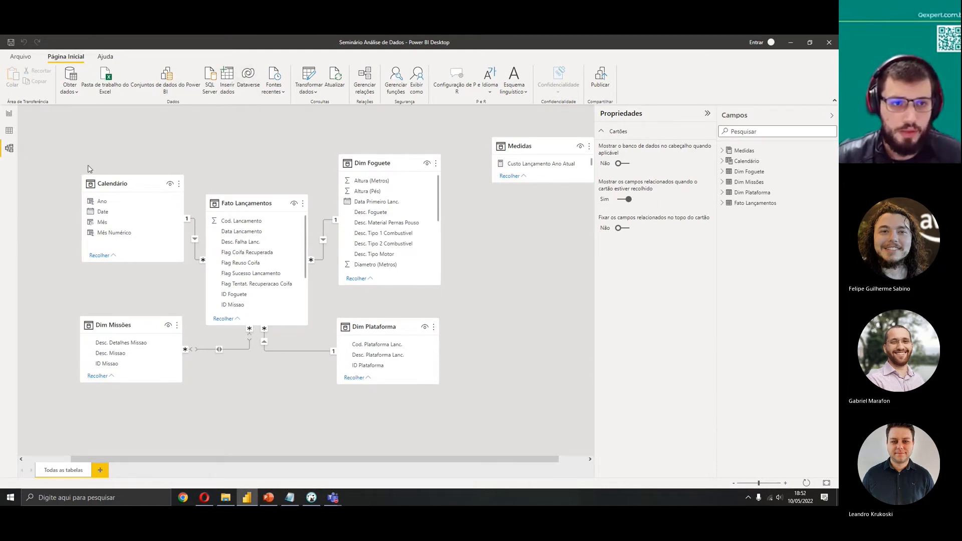
right_click(238, 203)
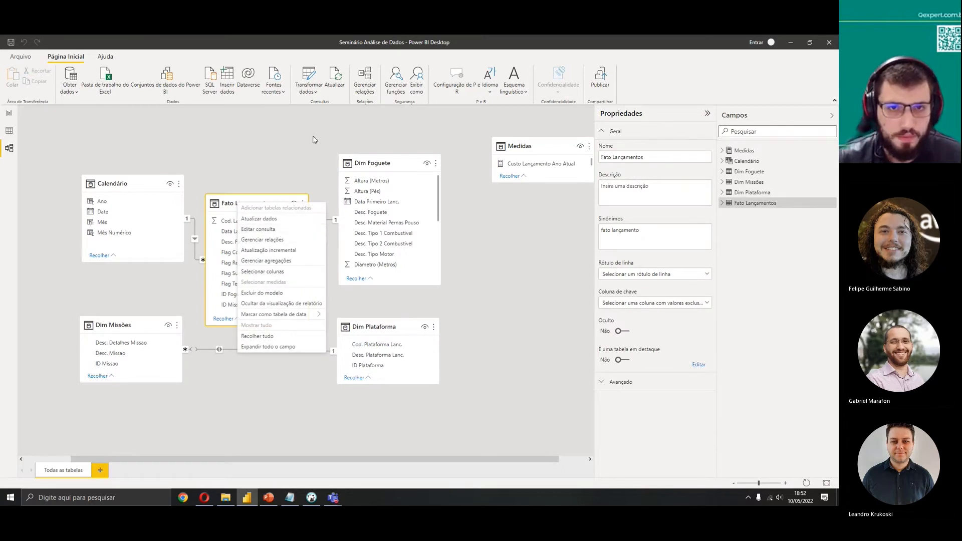
click(74, 95)
click(129, 285)
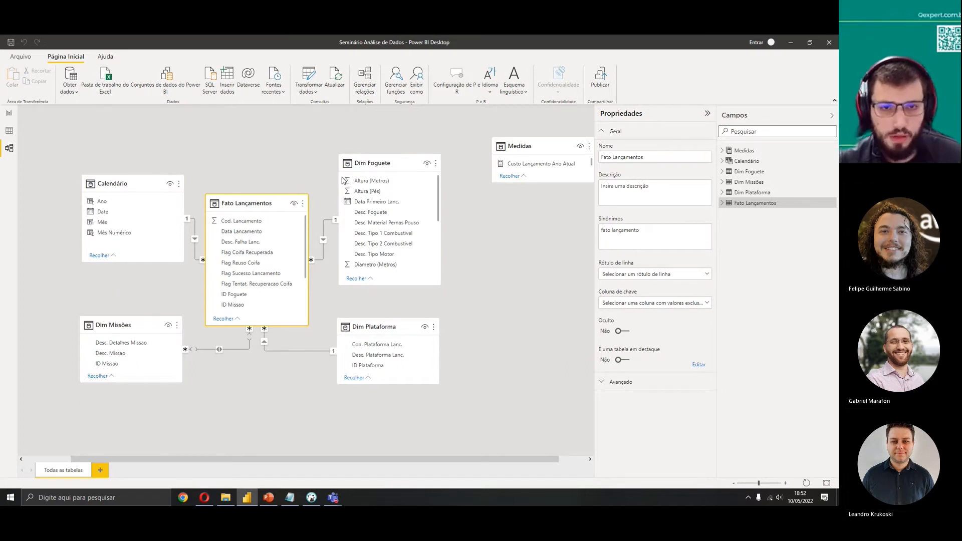
click(75, 84)
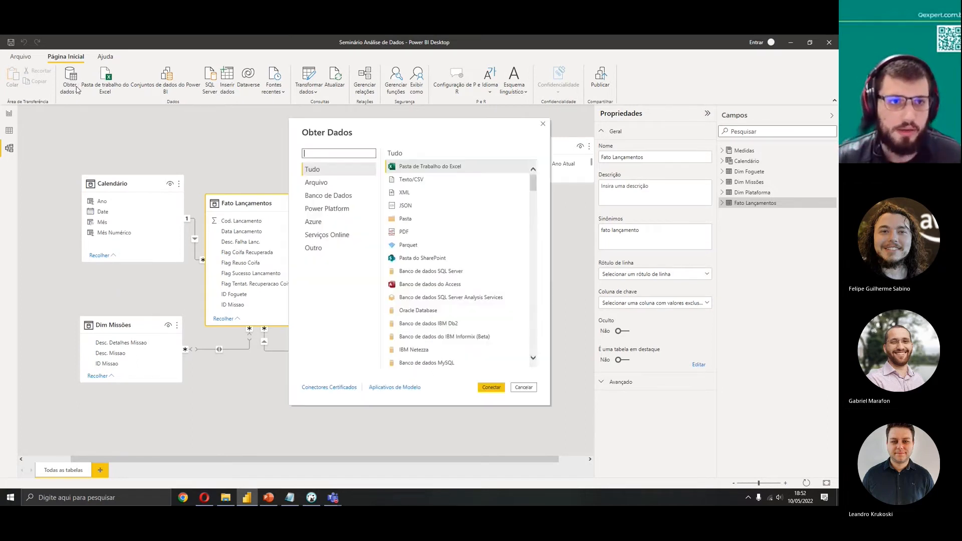
text(postgre)
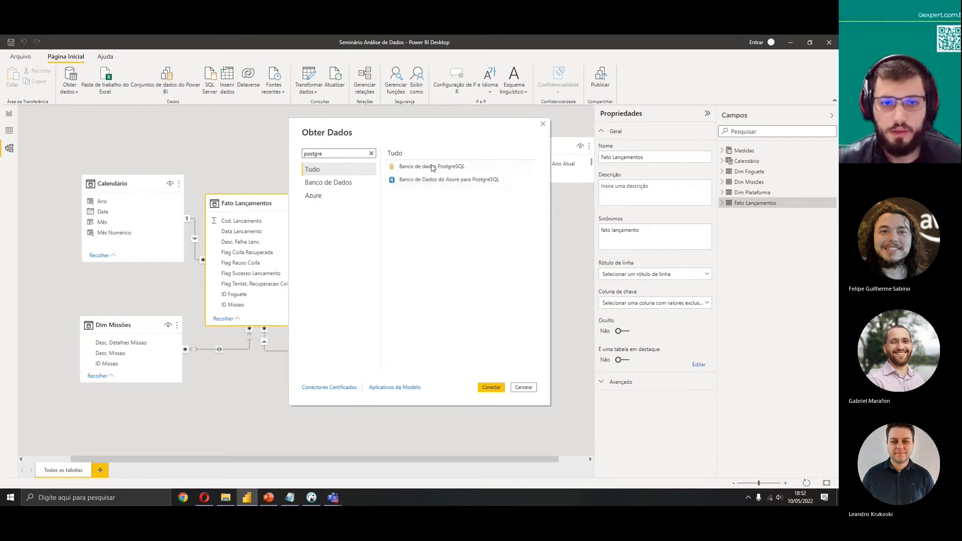
click(448, 170)
click(491, 387)
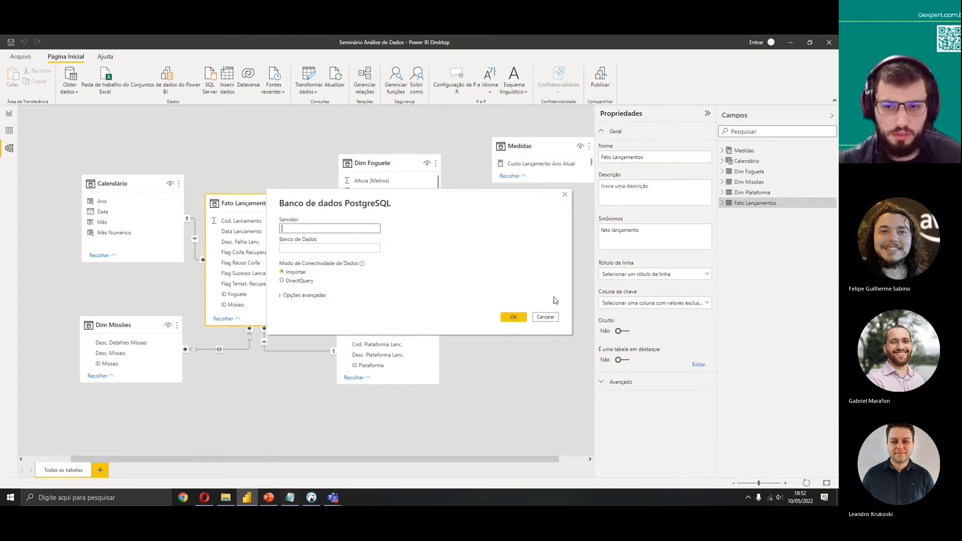
click(543, 318)
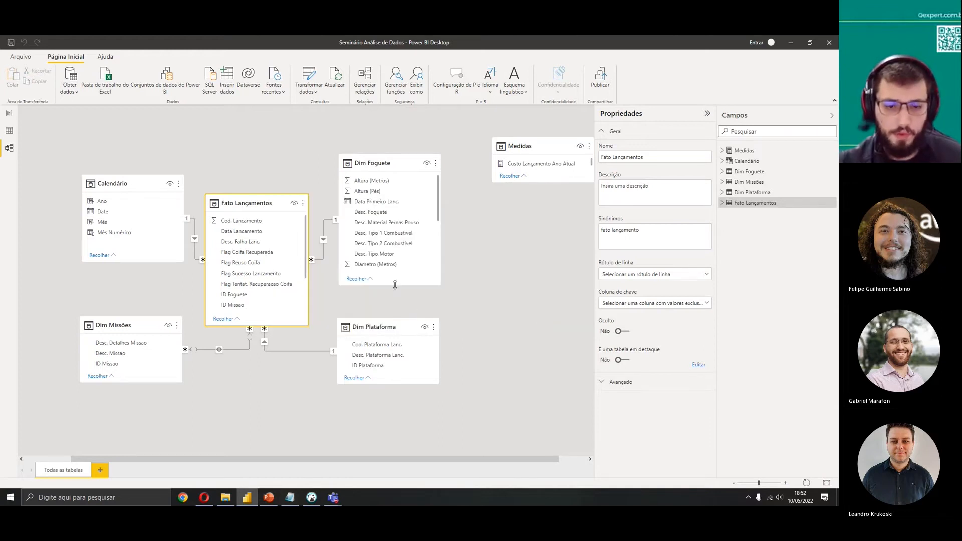
Open the full Get Data connector list, search for post and choose the PostgreSQL database connector
click(70, 89)
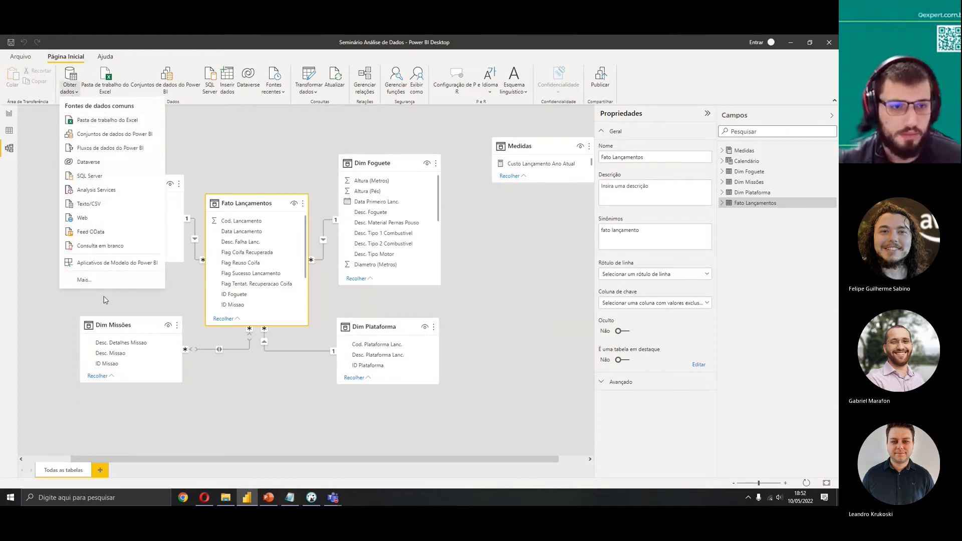
click(84, 281)
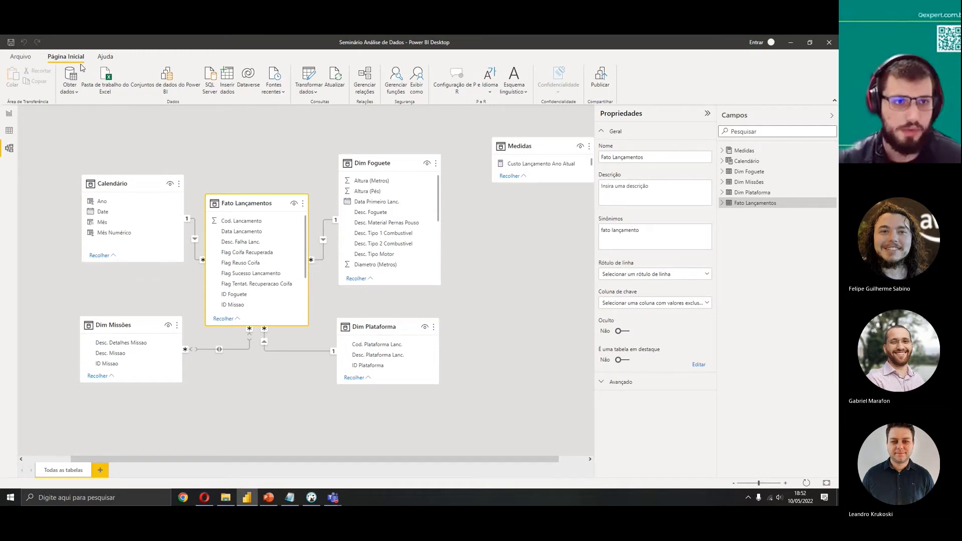
text(post)
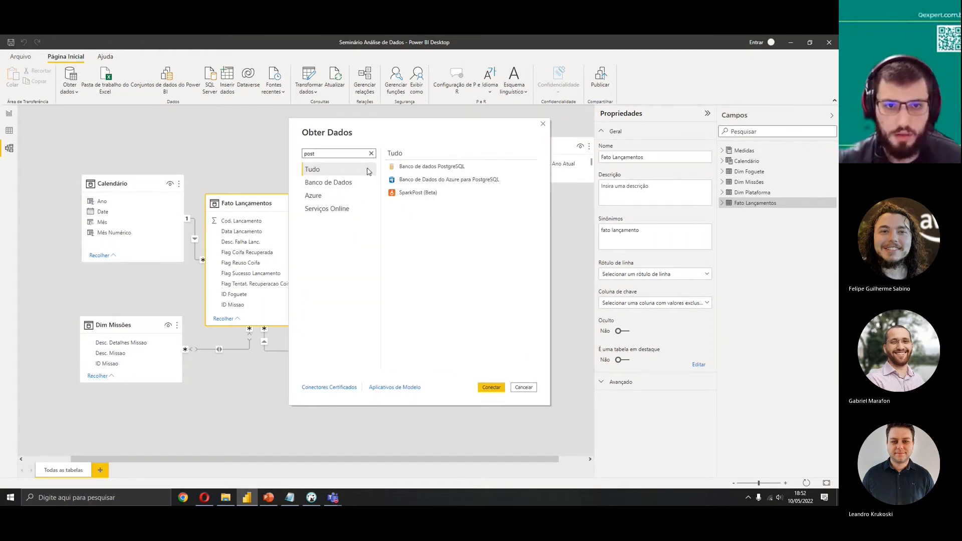
click(416, 167)
click(493, 388)
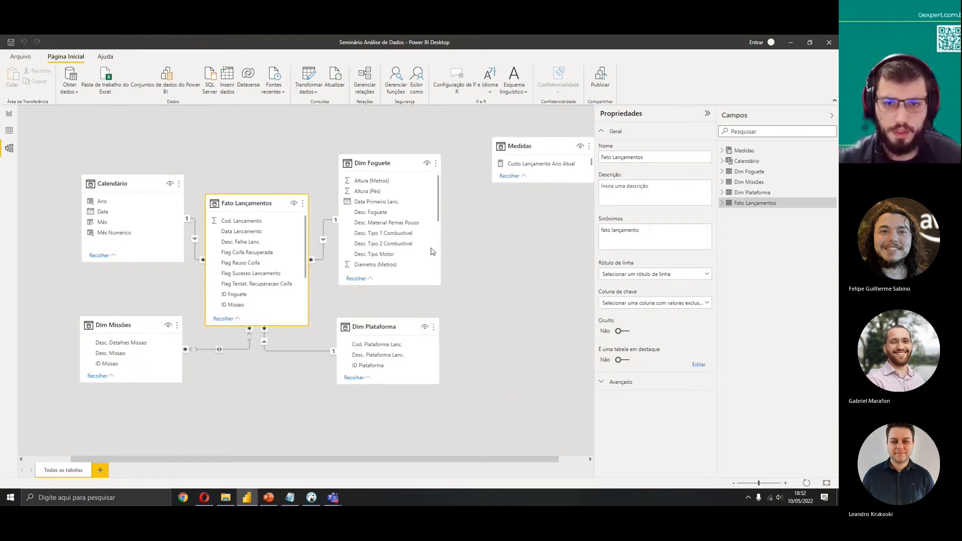
text(Pos)
key(BackSpace)
key(BackSpace)
key(BackSpace)
click(289, 498)
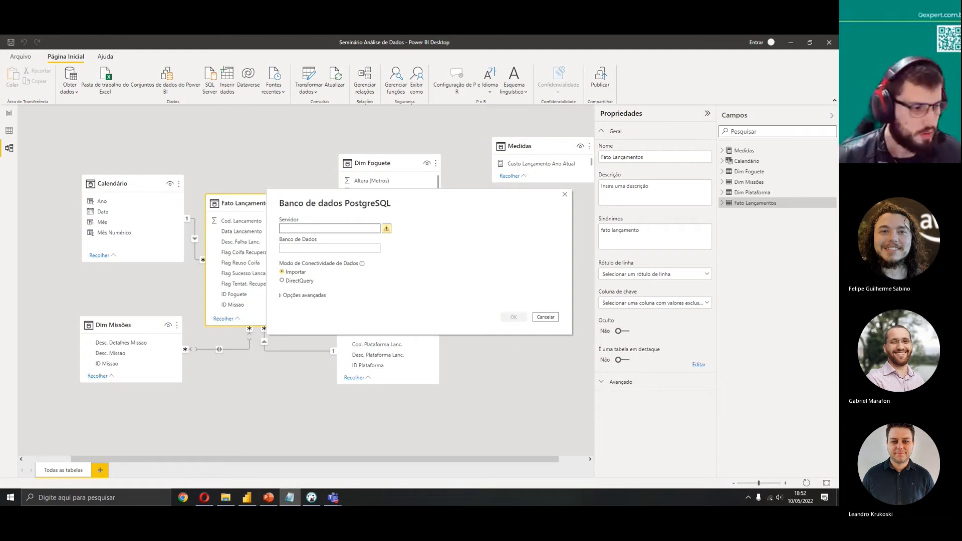
Try connecting with the pasted server address and the spacex database, then cancel the Navigator
click(311, 228)
key(ctrl+v)
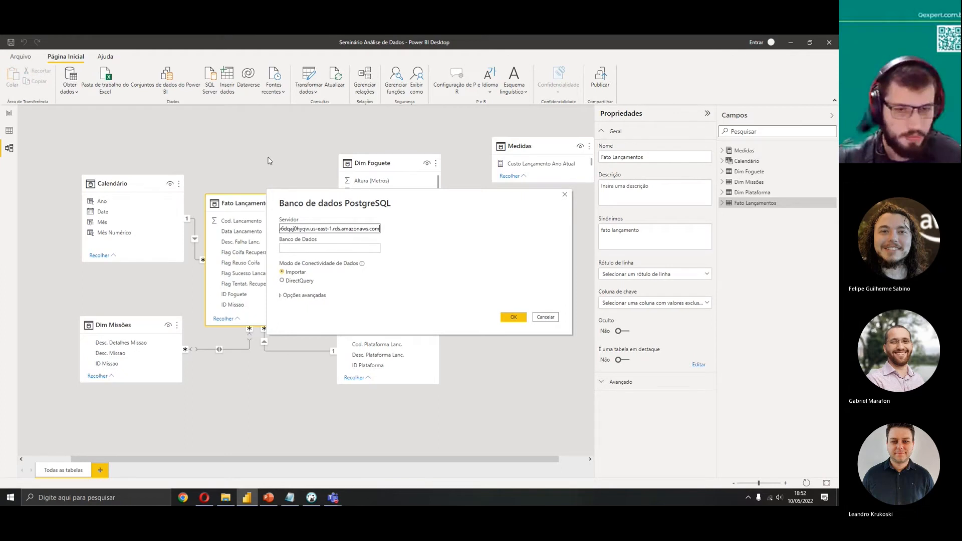
click(314, 248)
text(spacex)
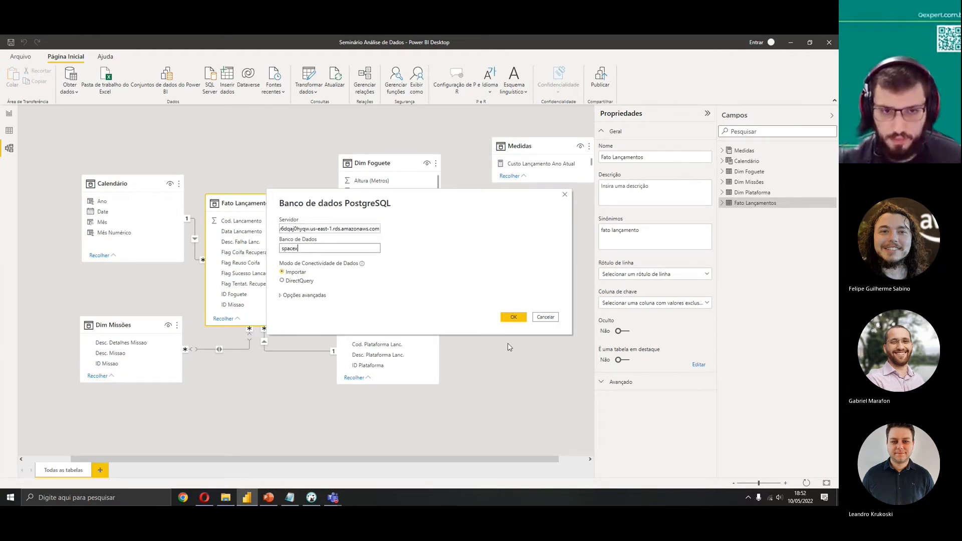
click(518, 320)
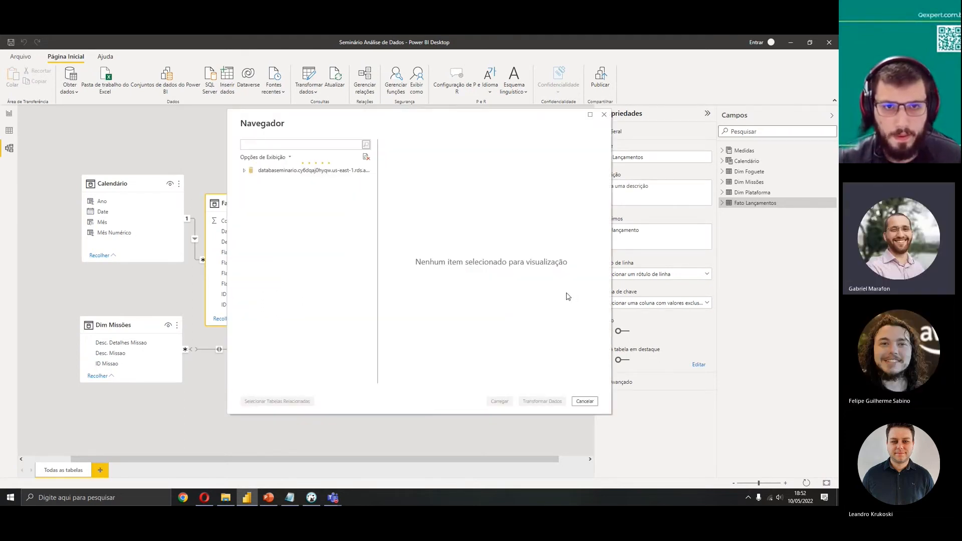
click(585, 402)
Reopen the full Get Data connector list, search for postgre, and cancel the dialog
click(78, 88)
click(91, 299)
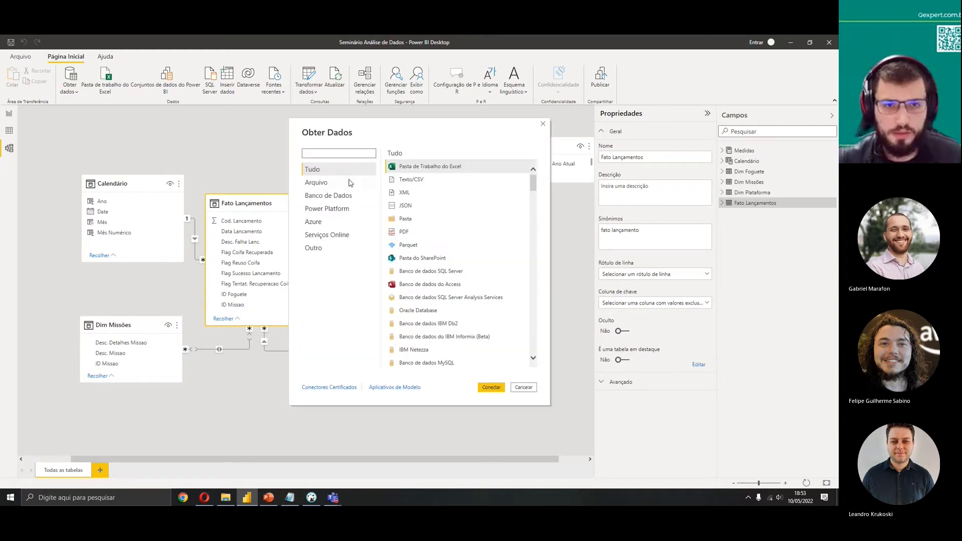
text(gre)
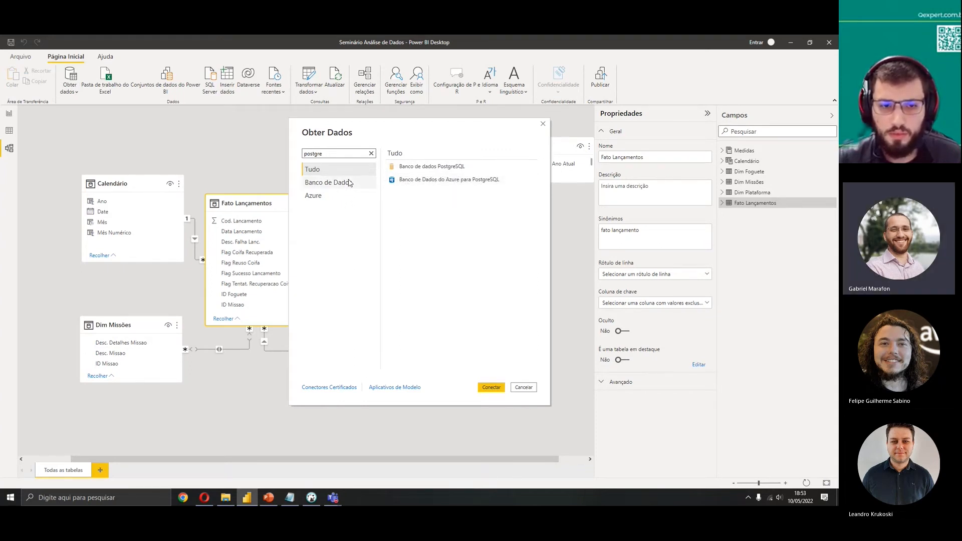
click(524, 388)
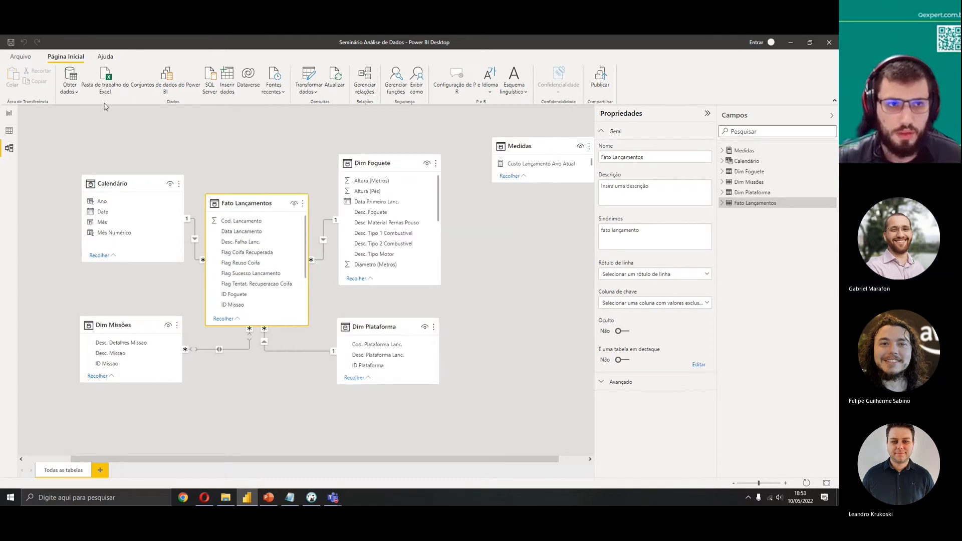
Open the full Get Data connector list again, search for postgre and connect with the PostgreSQL database connector
click(68, 94)
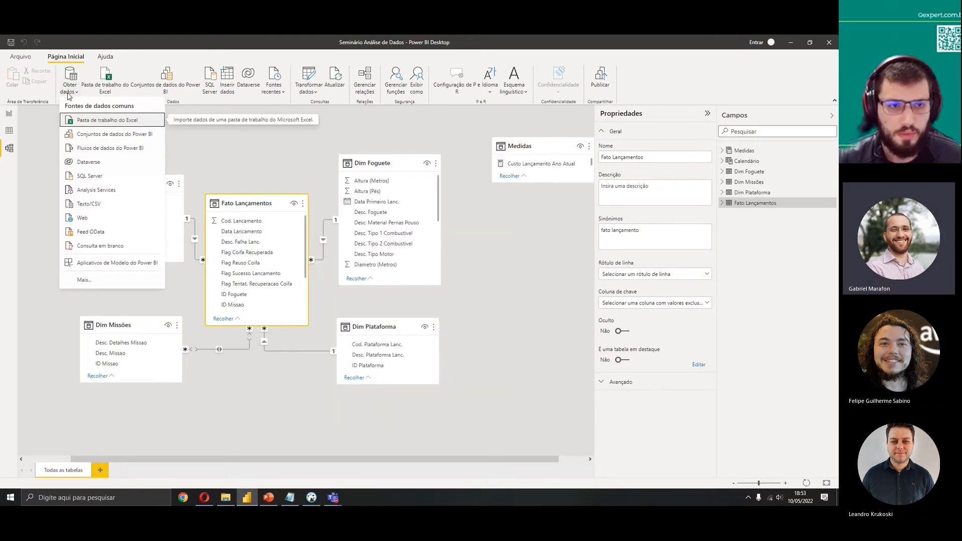
click(120, 290)
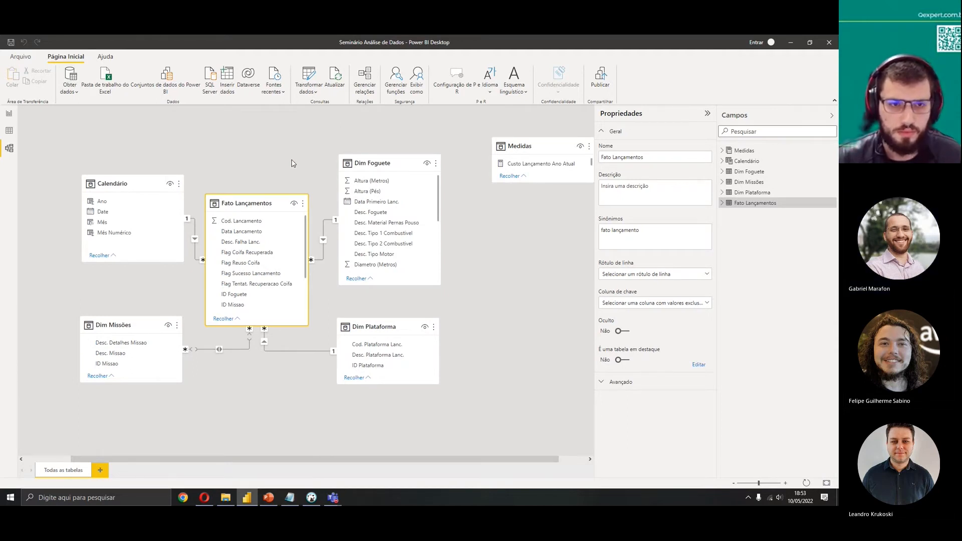
text(postgre)
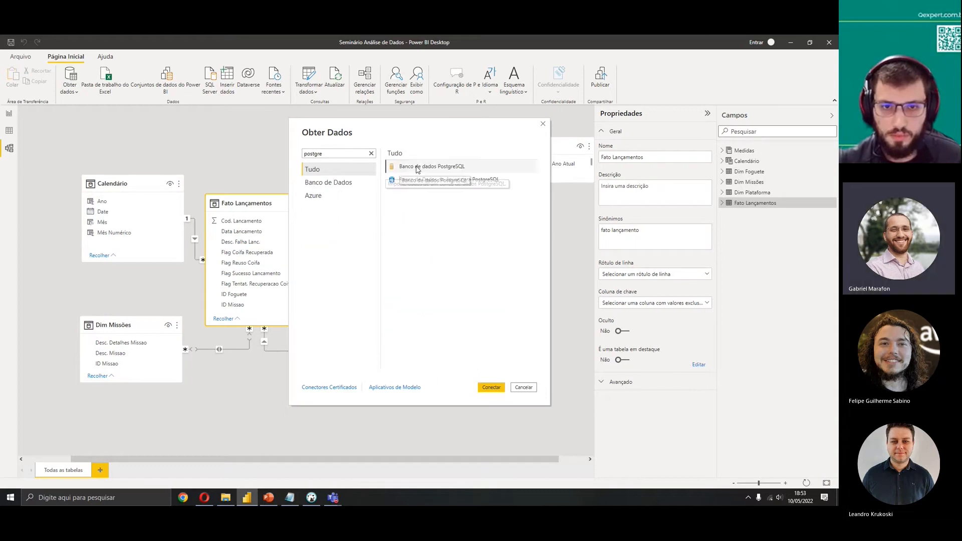
click(416, 167)
click(491, 387)
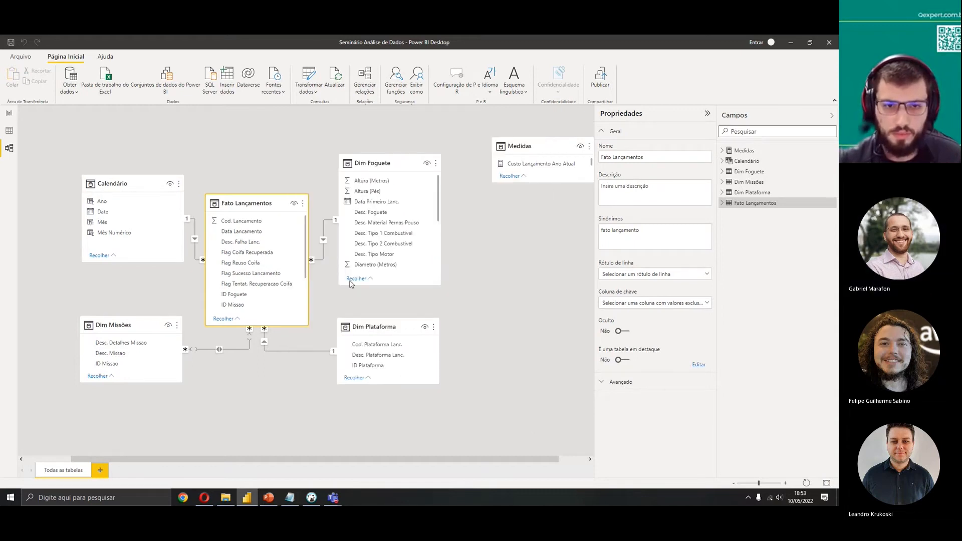
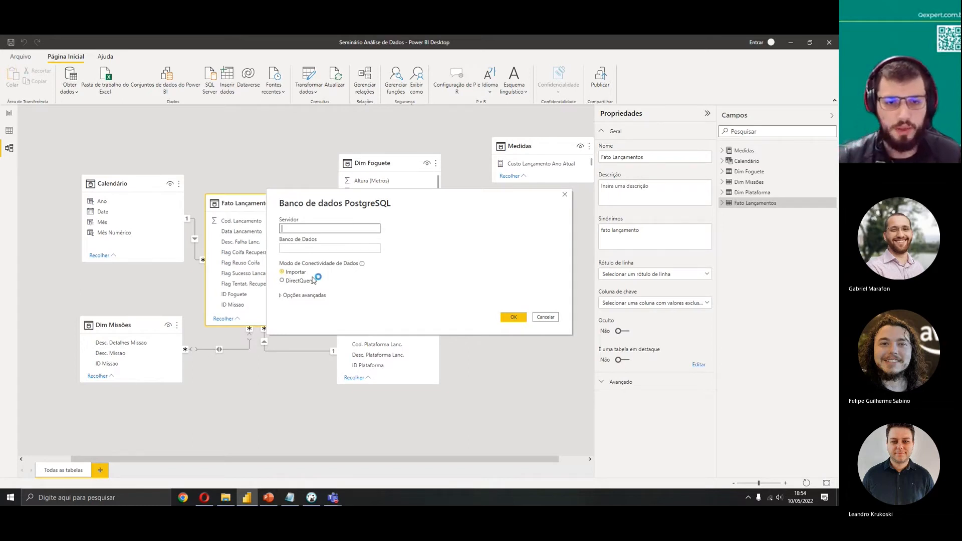
click(298, 299)
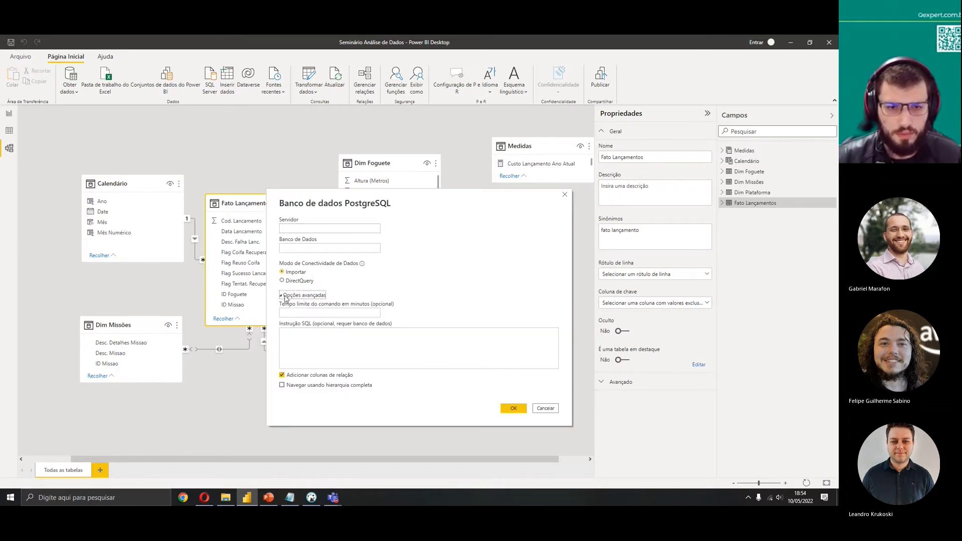
click(363, 313)
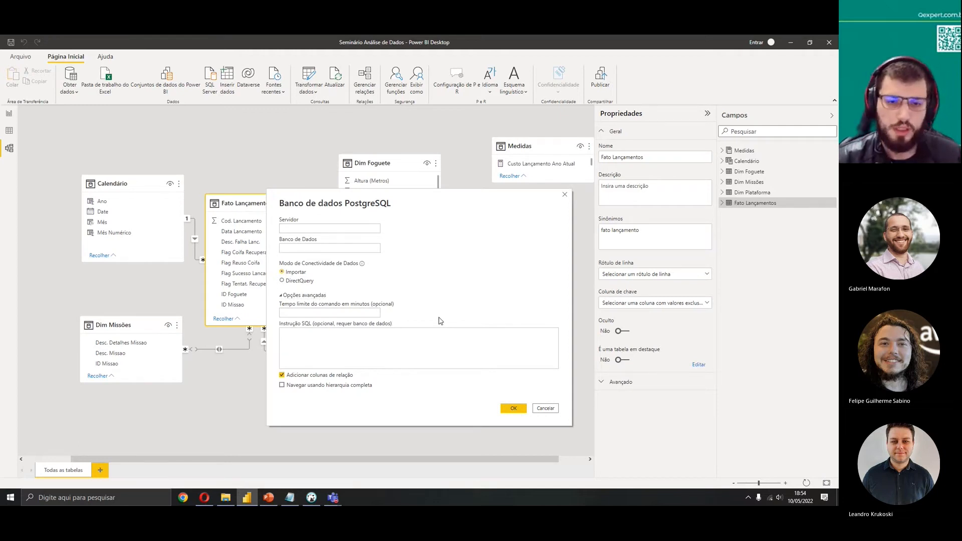
click(384, 344)
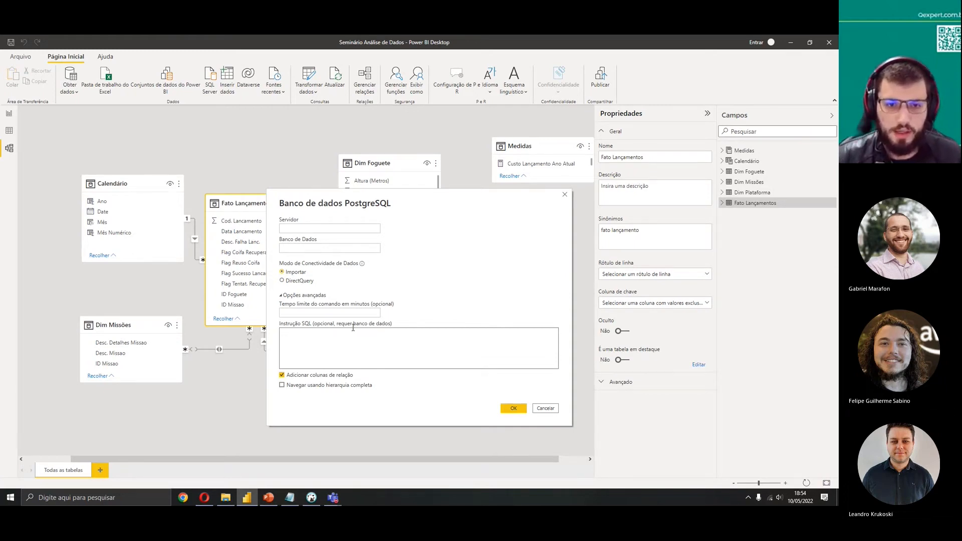
click(292, 295)
click(320, 228)
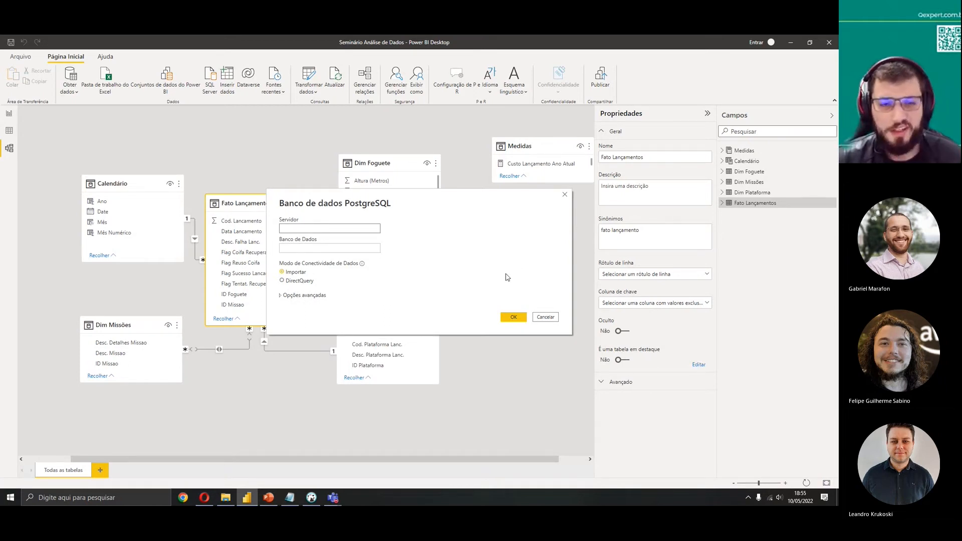
click(546, 317)
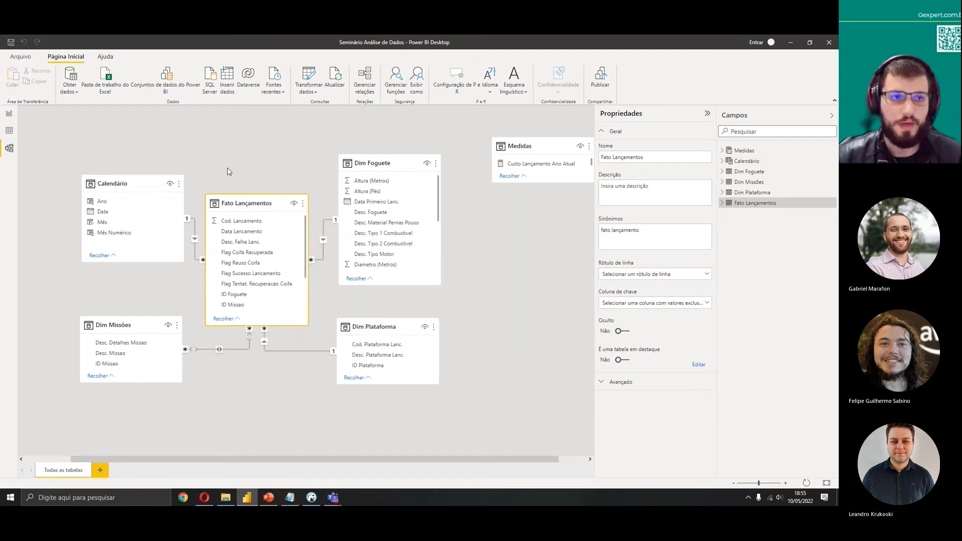
Open the data source settings and review the permissions of the spacex PostgreSQL source without changing them
click(22, 56)
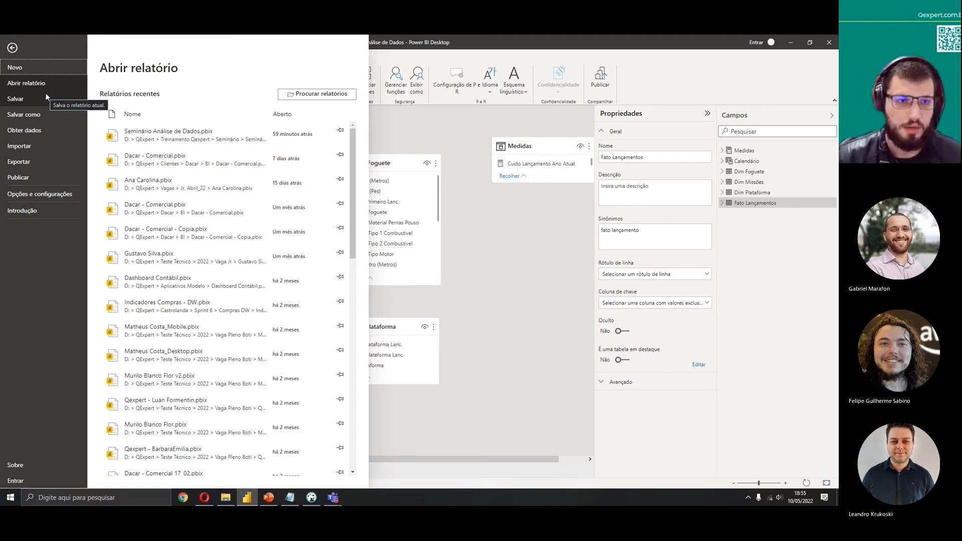
click(71, 199)
click(216, 128)
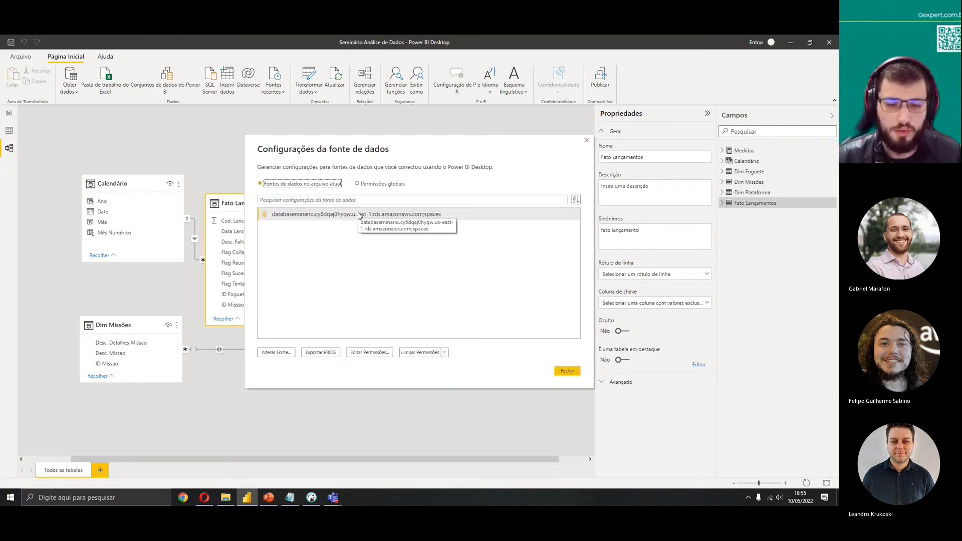
click(371, 353)
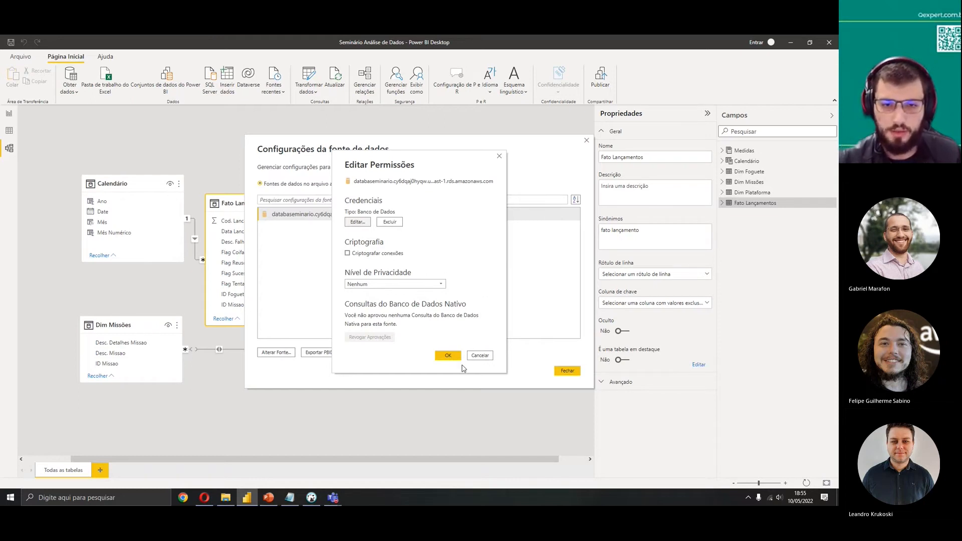
click(480, 356)
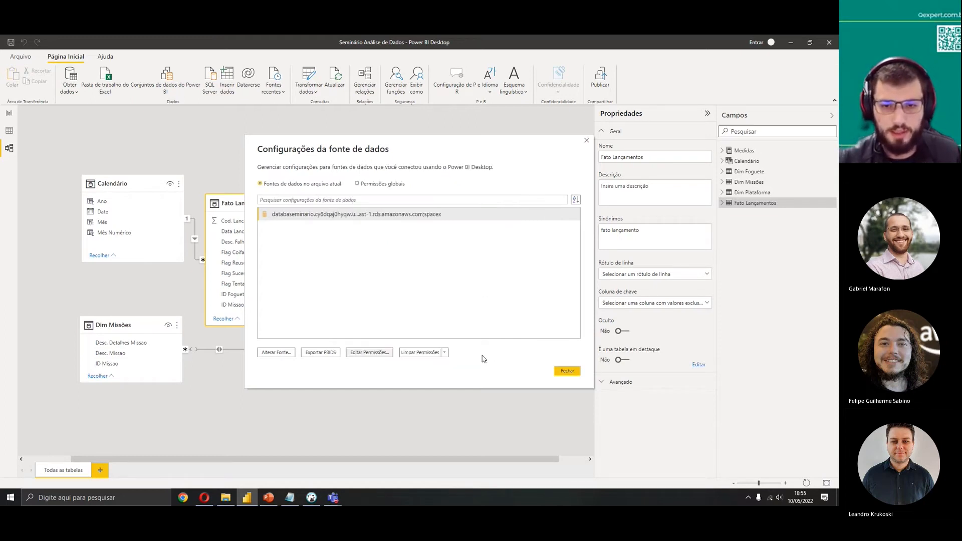
click(567, 371)
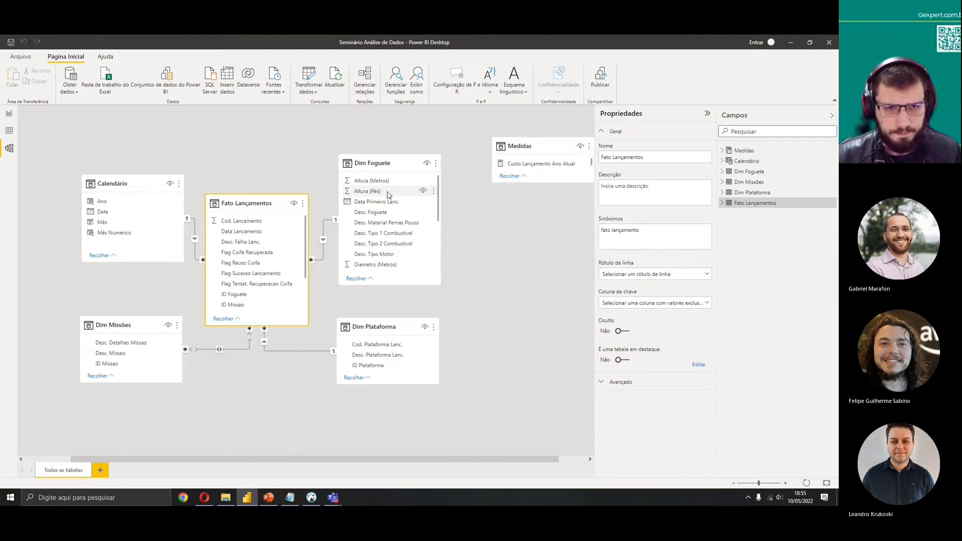
Open the Fato Lançamentos query in the Power Query editor
right_click(270, 203)
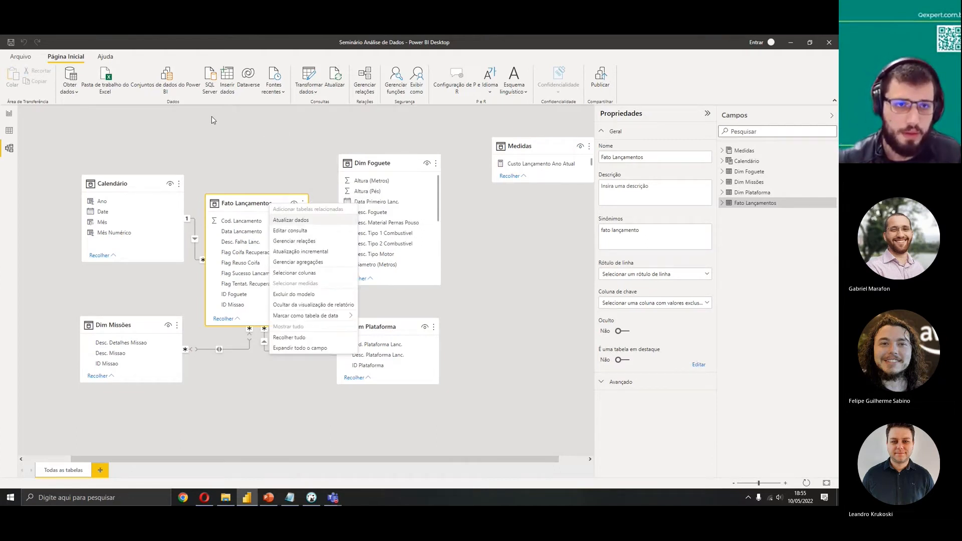
click(305, 232)
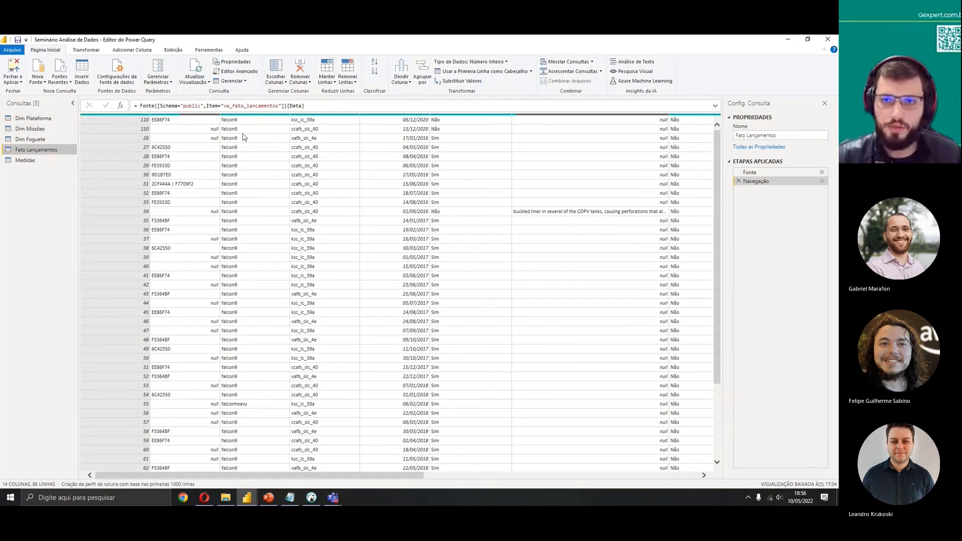
click(88, 50)
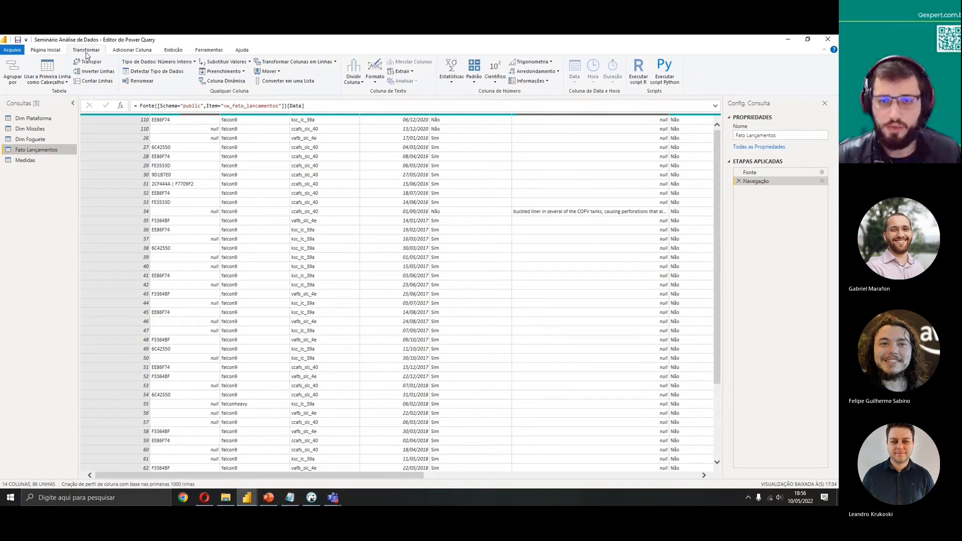
click(46, 50)
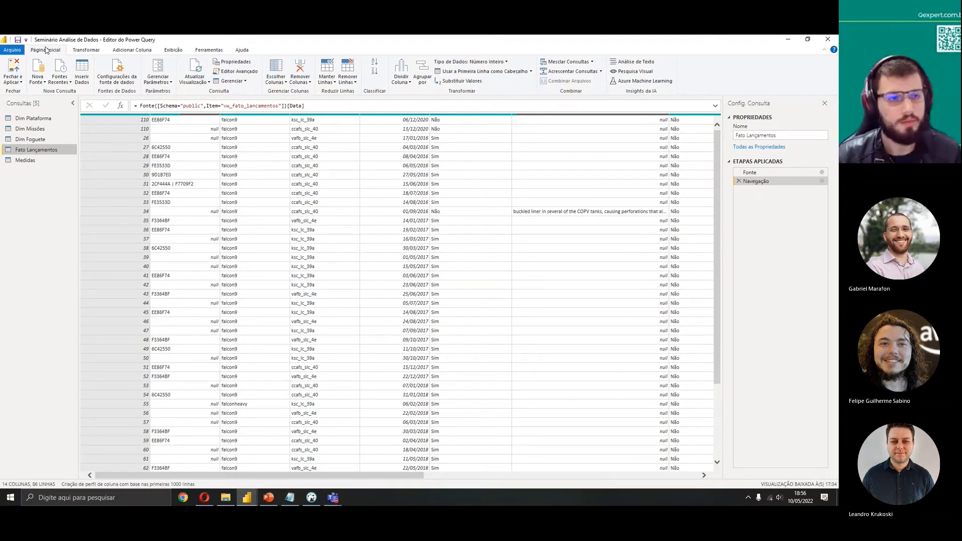
Inspect the source of each query: Dim Plataforma, Dim Missões, Dim Foguete, Fato Lançamentos and Medidas
click(21, 119)
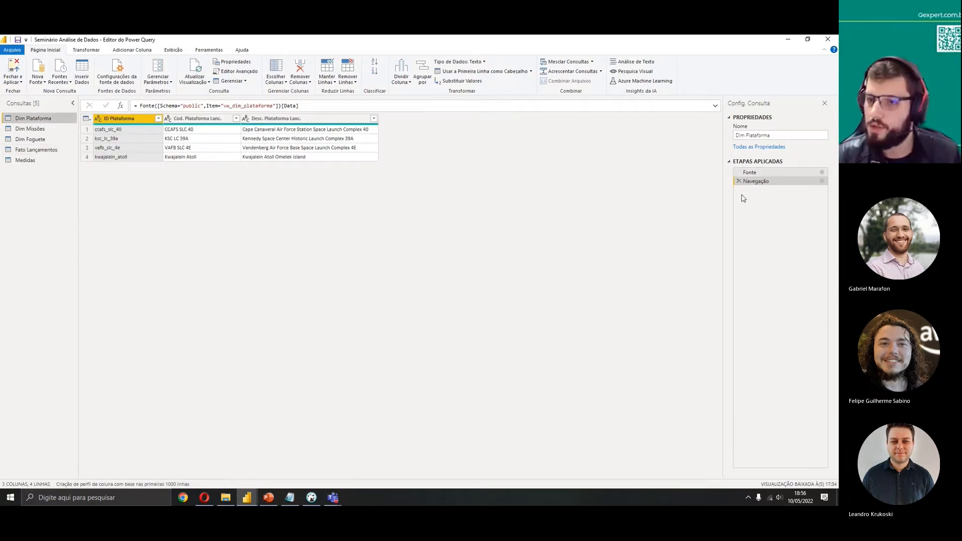
click(55, 129)
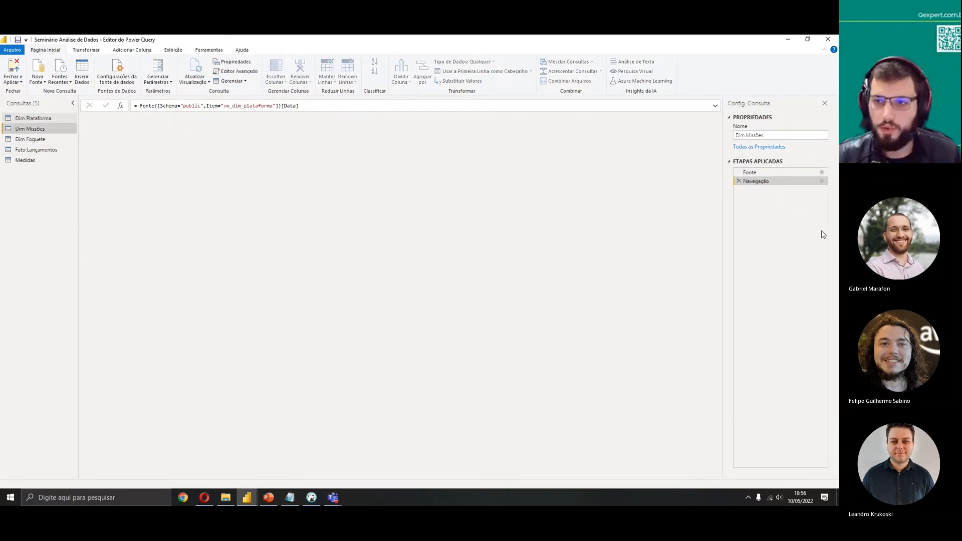
key(Down)
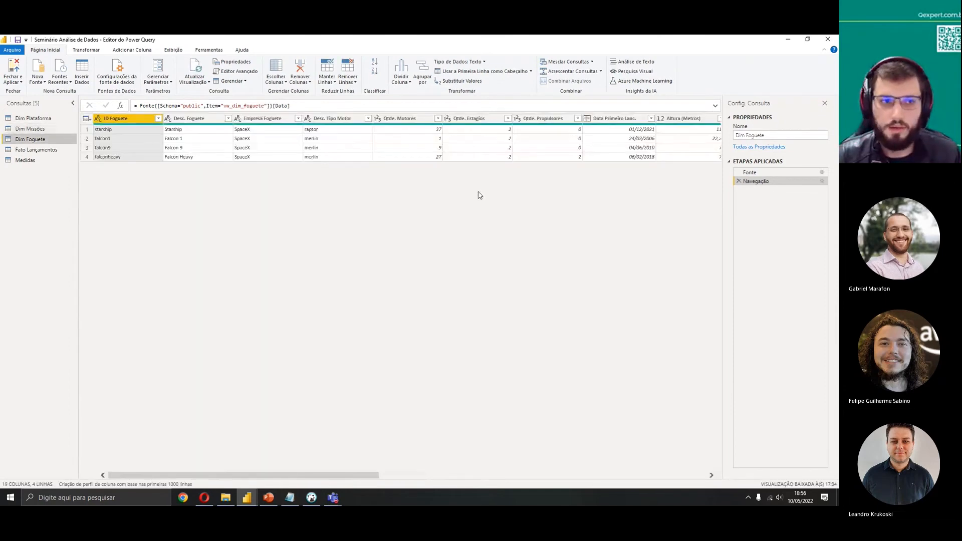
click(37, 150)
click(30, 160)
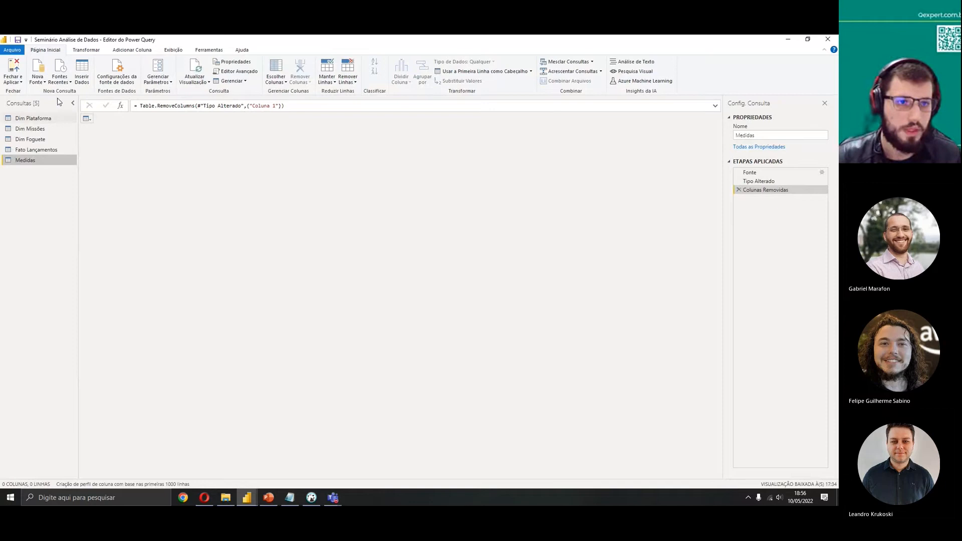
click(42, 118)
Close and apply the Power Query editor and refresh the model's data
click(14, 71)
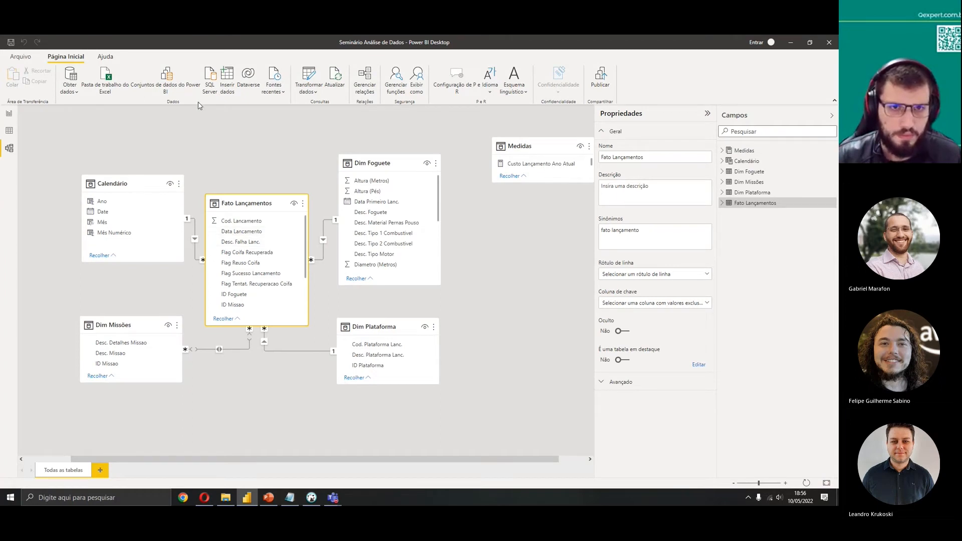
click(335, 83)
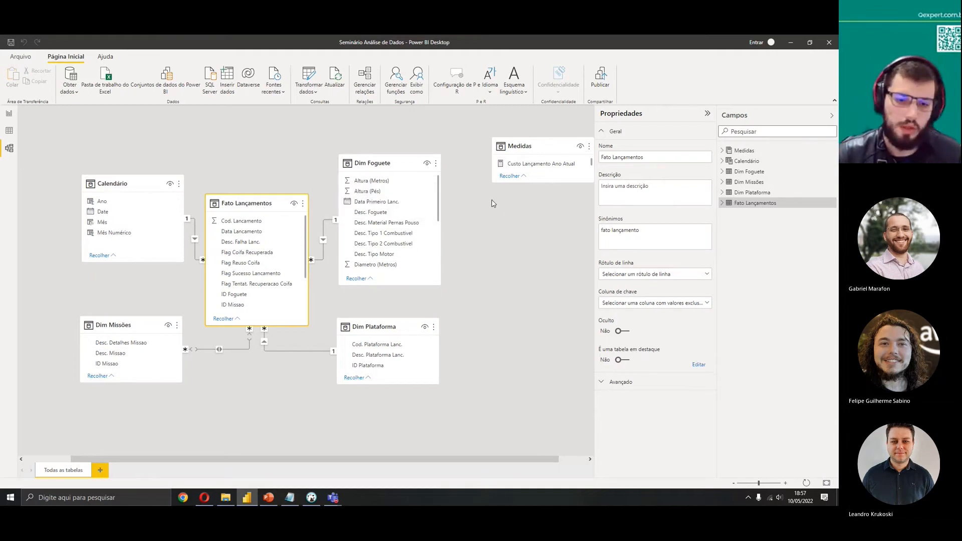
click(311, 498)
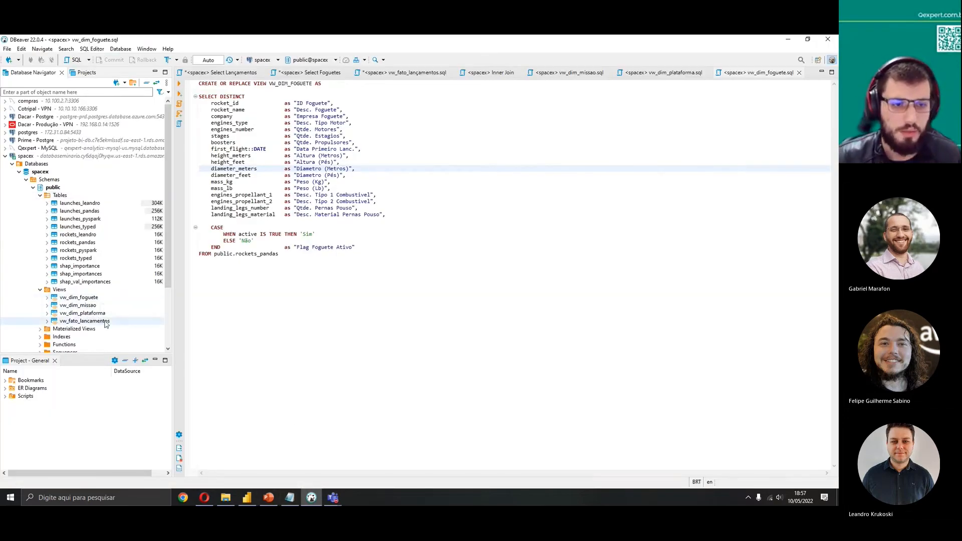
key(alt+Tab)
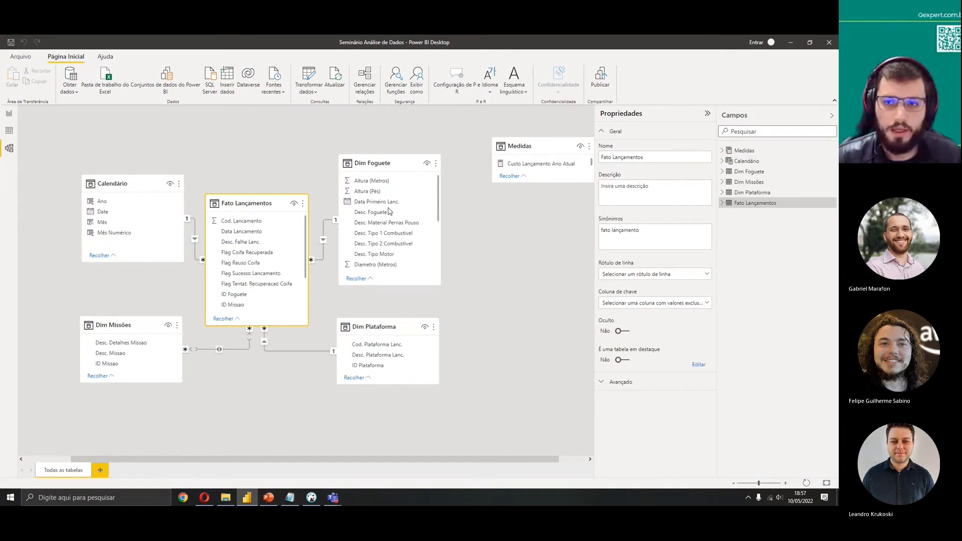
click(381, 163)
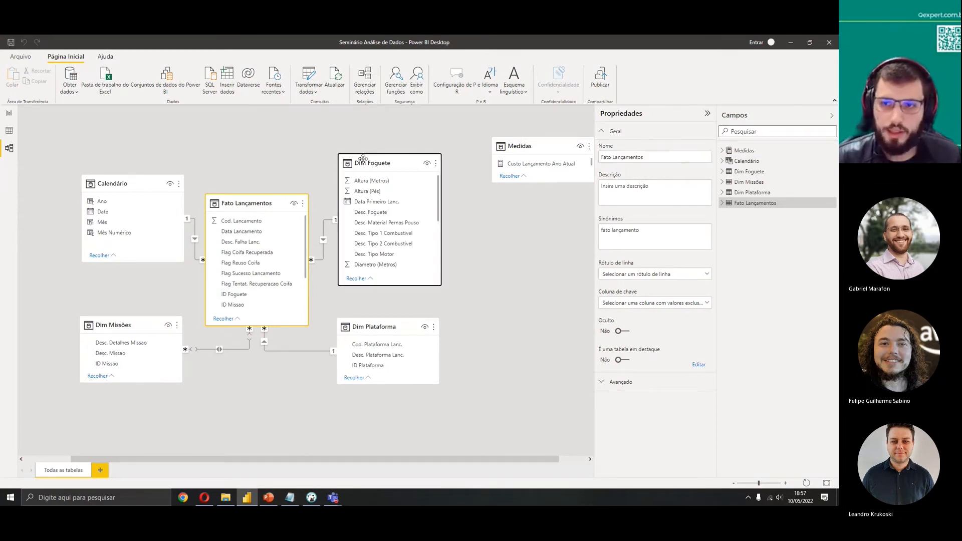
click(486, 267)
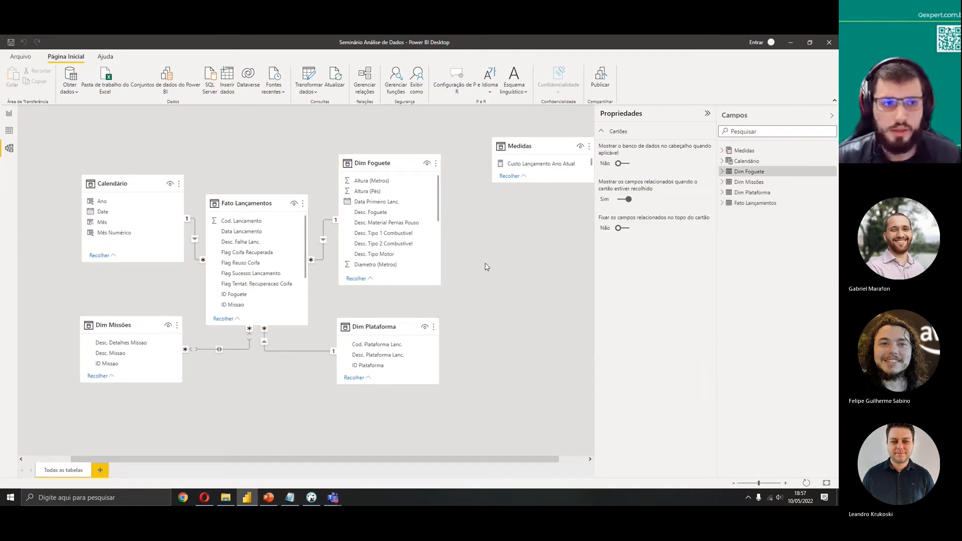
Reopen the Fato Lançamentos query in Power Query, hide the query settings pane, and close and apply
right_click(268, 201)
click(301, 235)
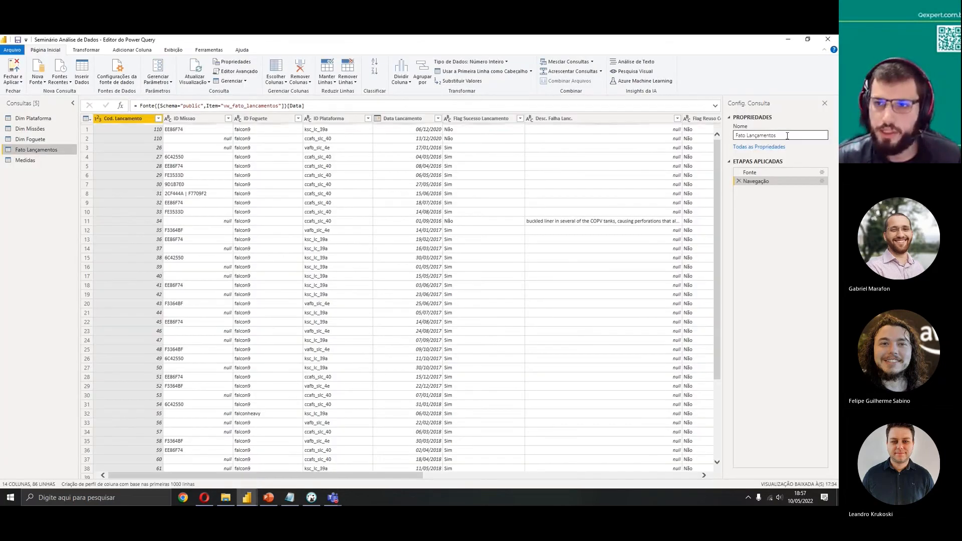
drag(786, 135, 720, 136)
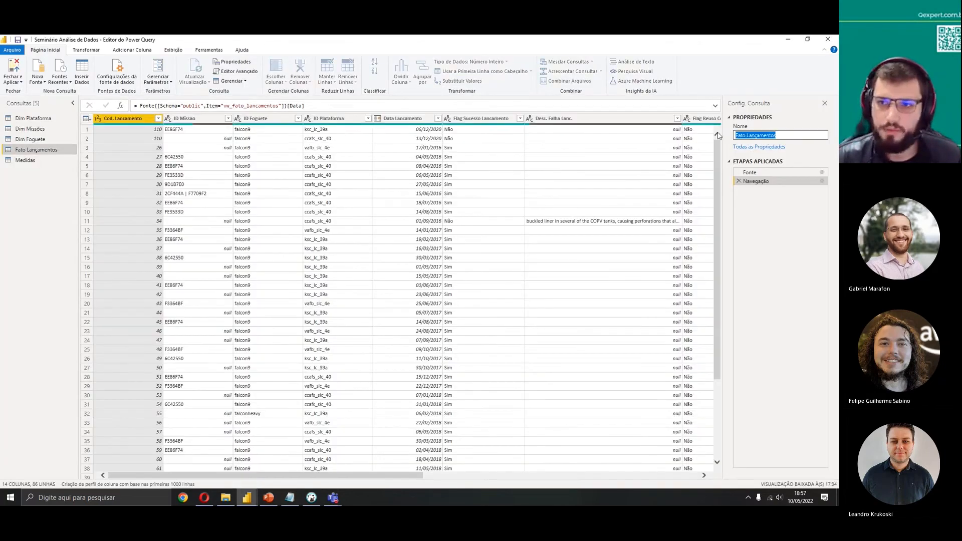
click(825, 103)
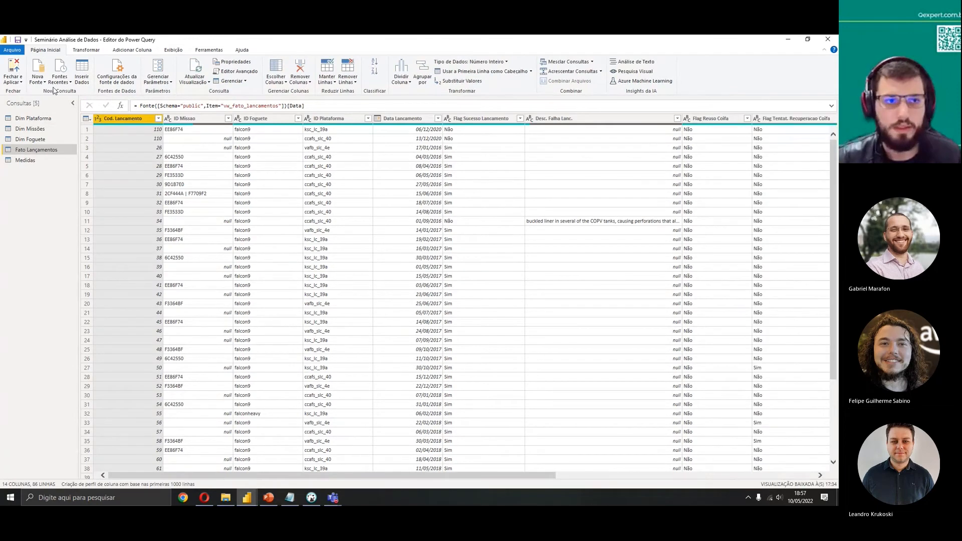
click(17, 68)
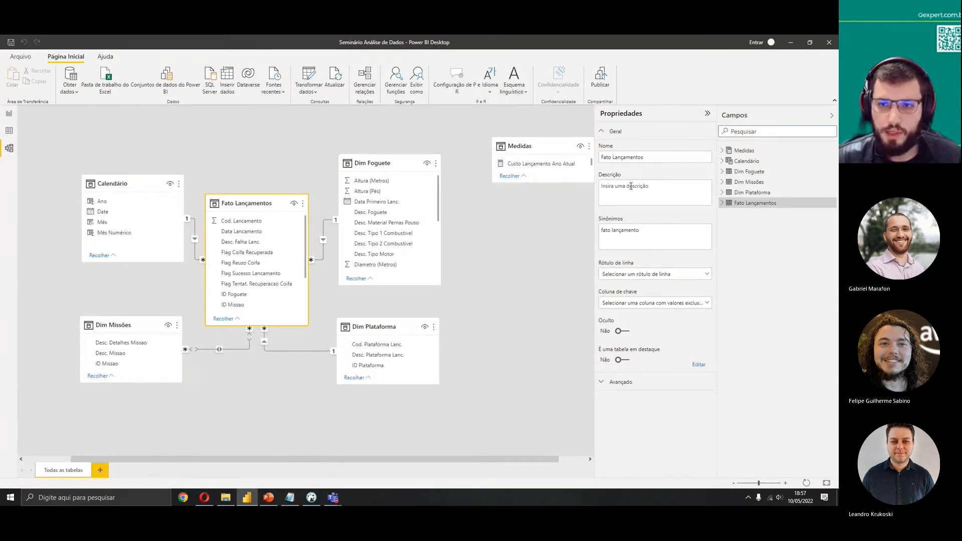
click(628, 191)
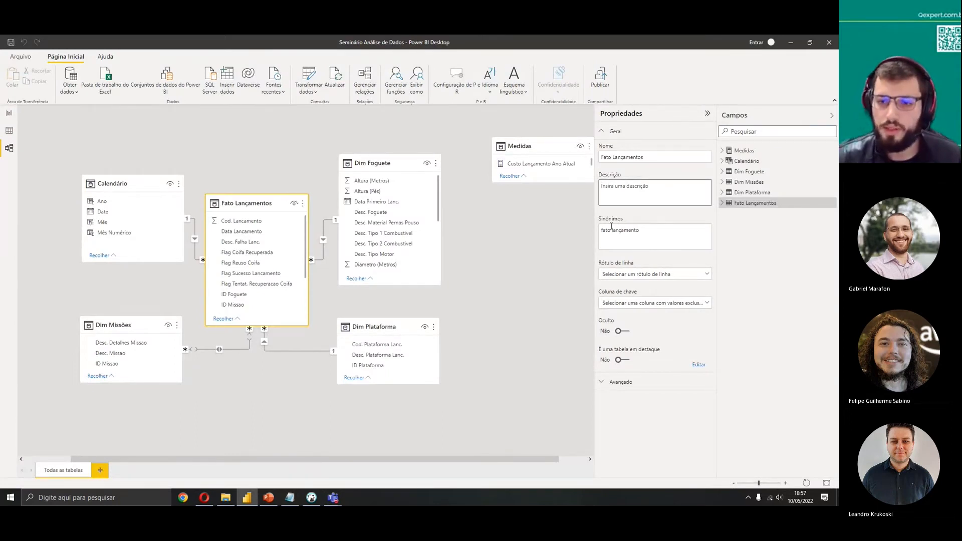
click(519, 253)
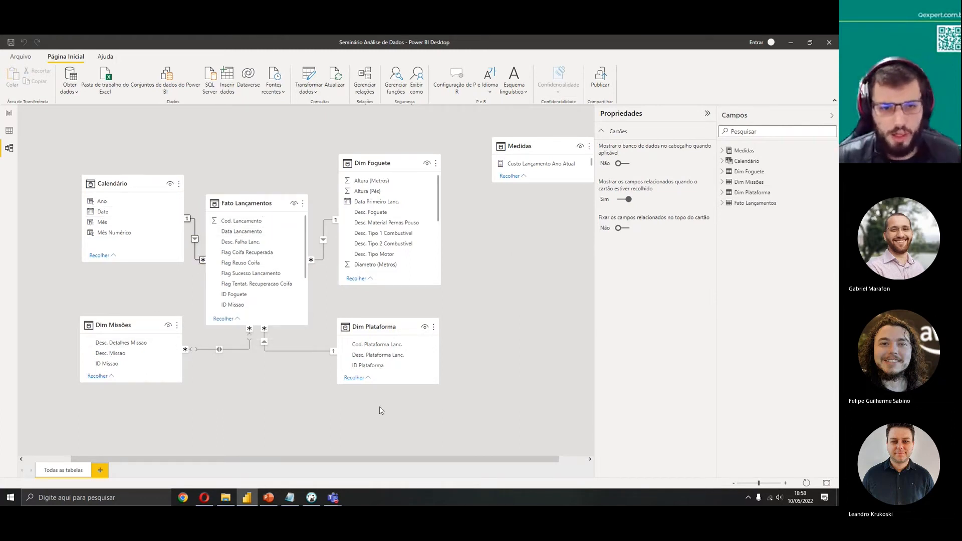
Delete the Dim Plataforma table from the model
click(284, 352)
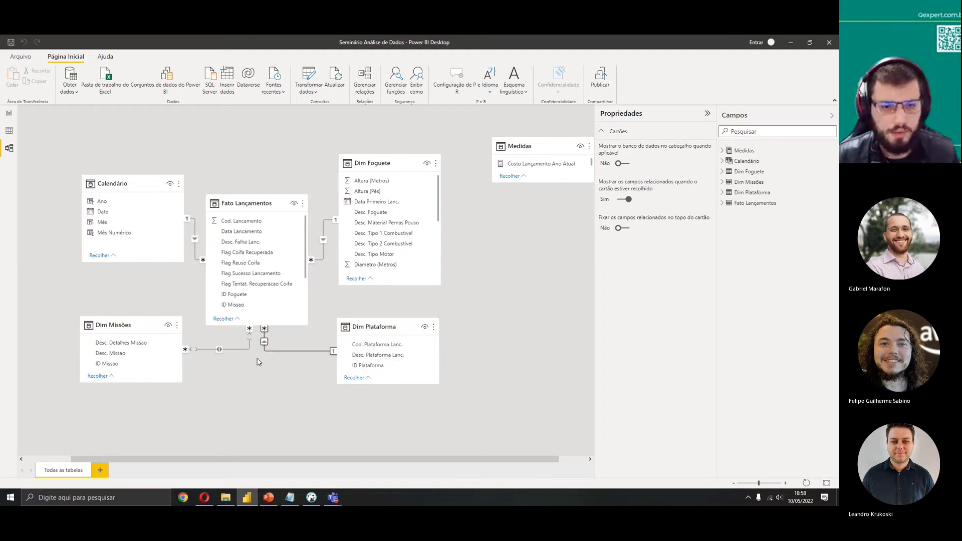
click(384, 326)
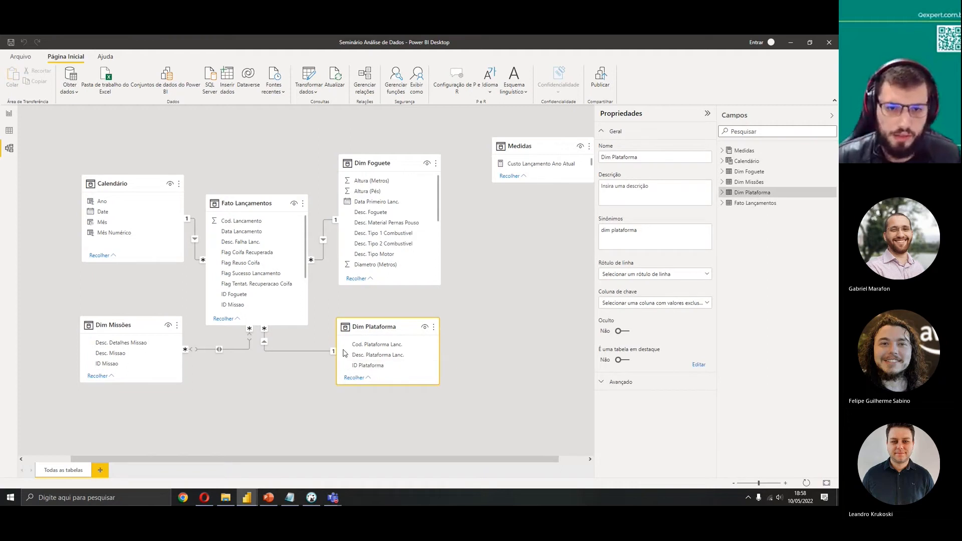
key(Delete)
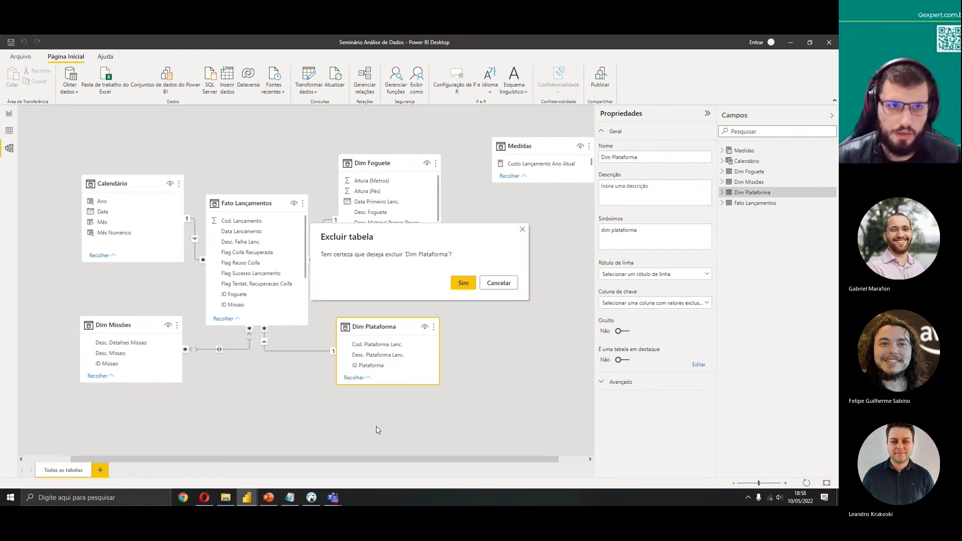
click(464, 284)
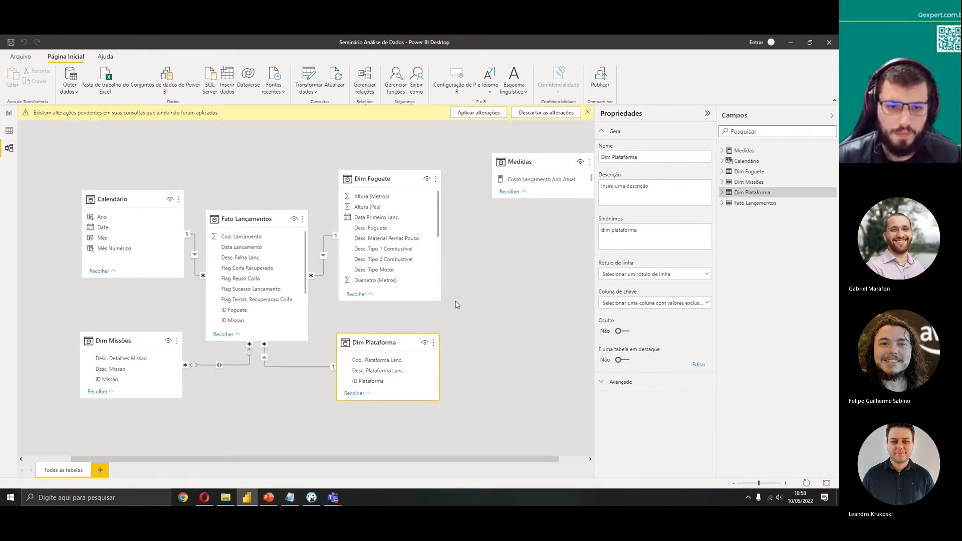
Load the public.vw_dim_plataforma view from the recent database source using Import mode
click(275, 90)
click(291, 117)
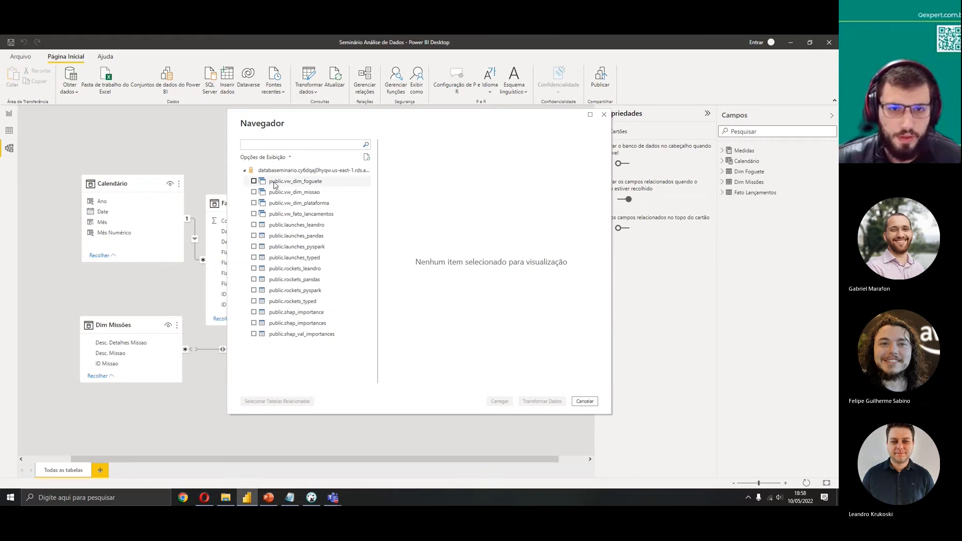
click(254, 203)
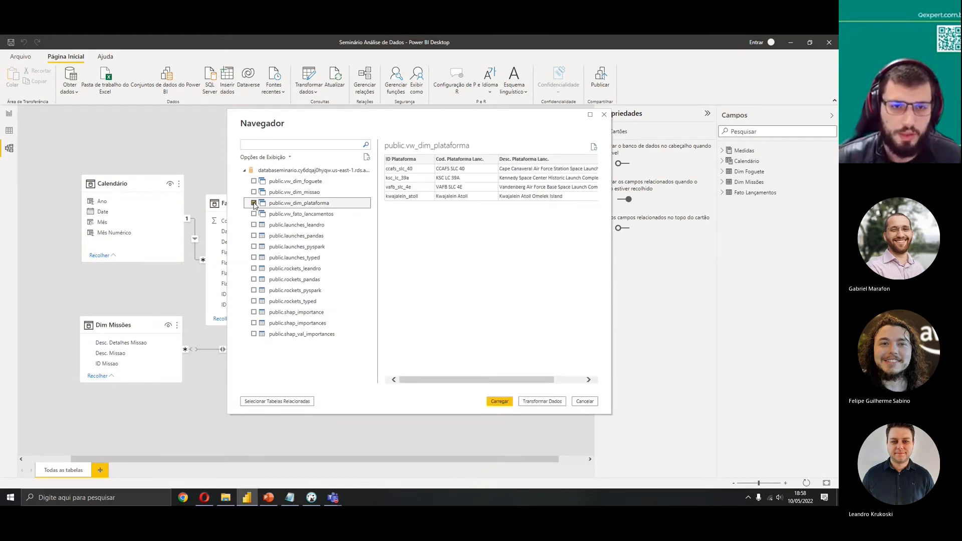
click(254, 203)
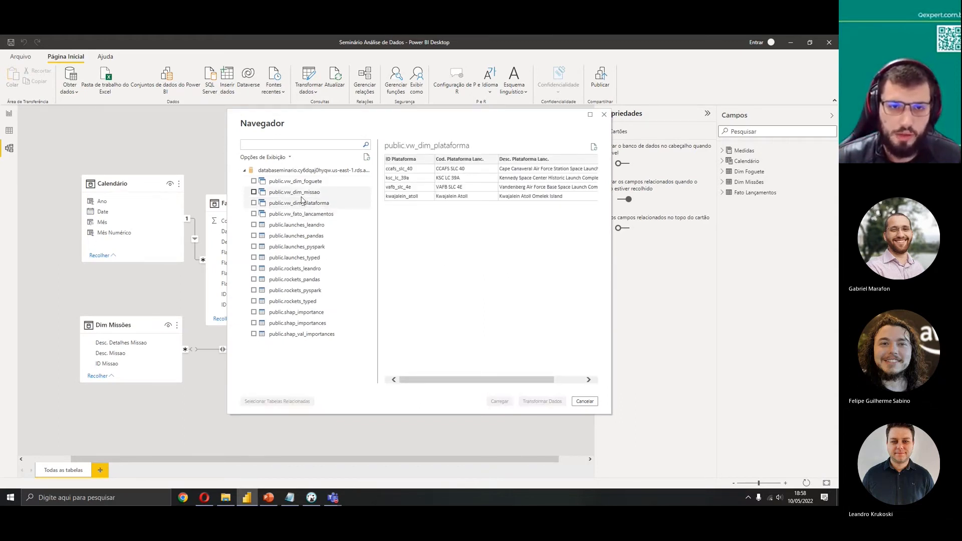
click(300, 214)
click(270, 203)
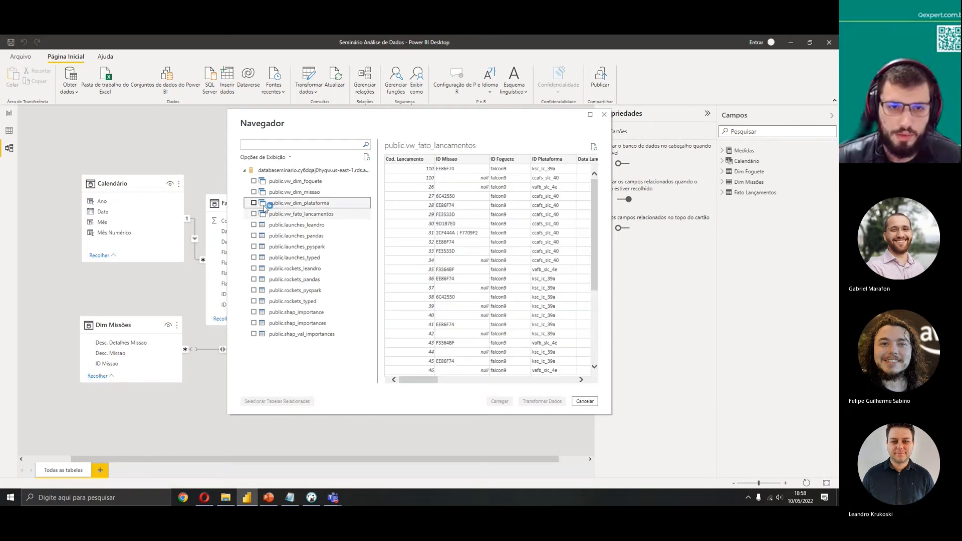
click(254, 203)
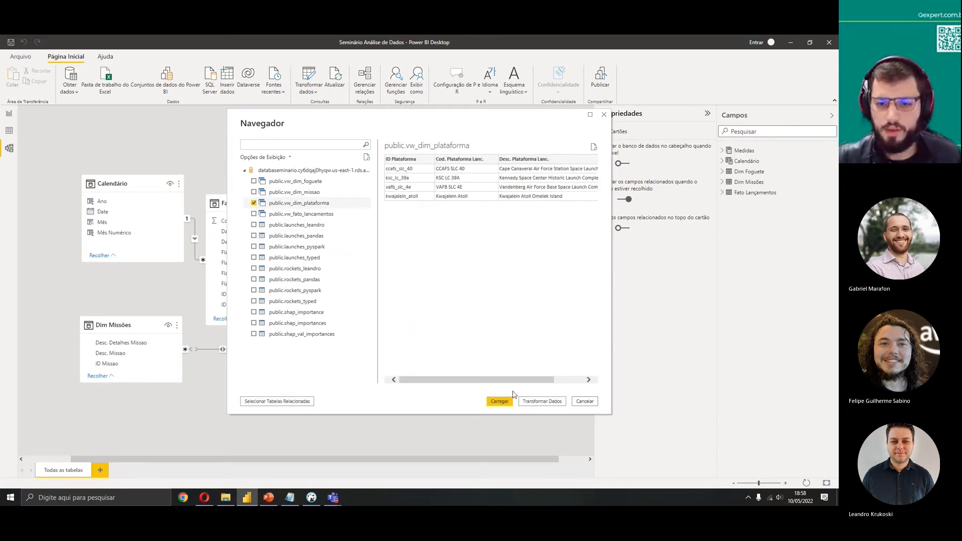
click(504, 404)
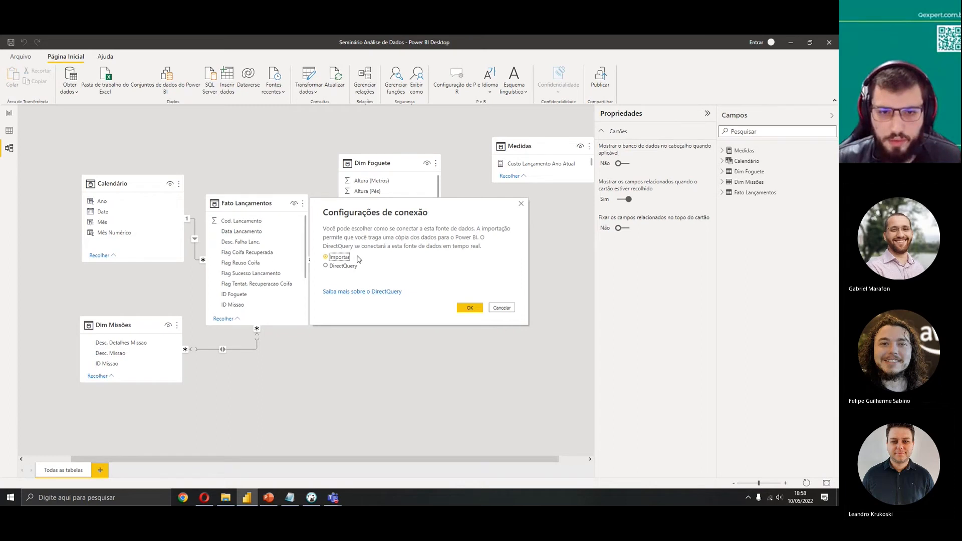
click(470, 309)
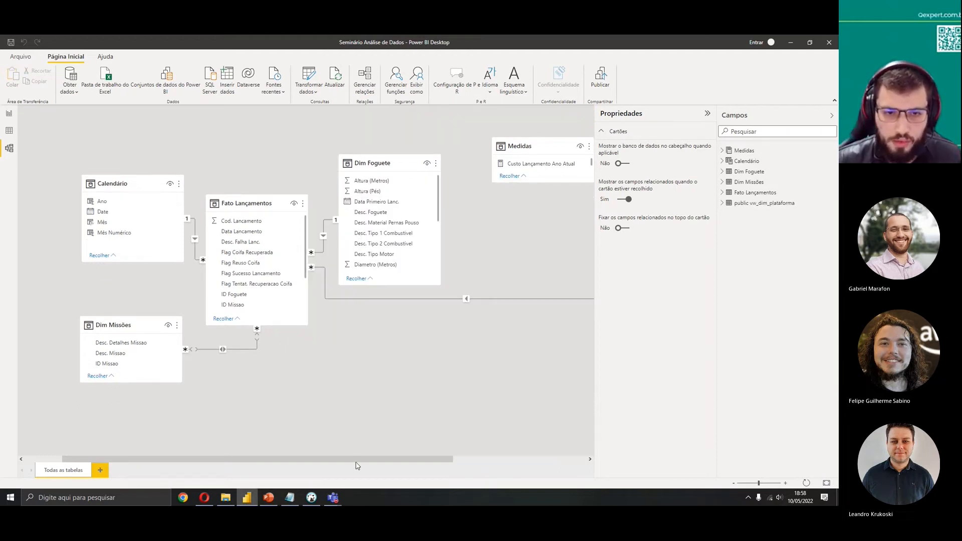
Move the new view table below Fato Lançamentos and rename it Dim Plataforma
drag(357, 459, 491, 459)
drag(506, 152, 347, 335)
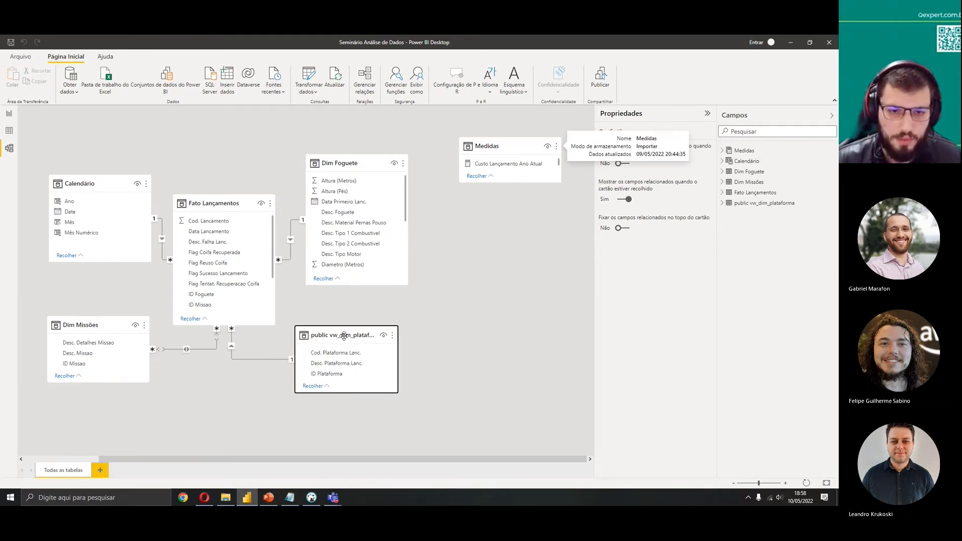
click(673, 157)
text(Dim Pla)
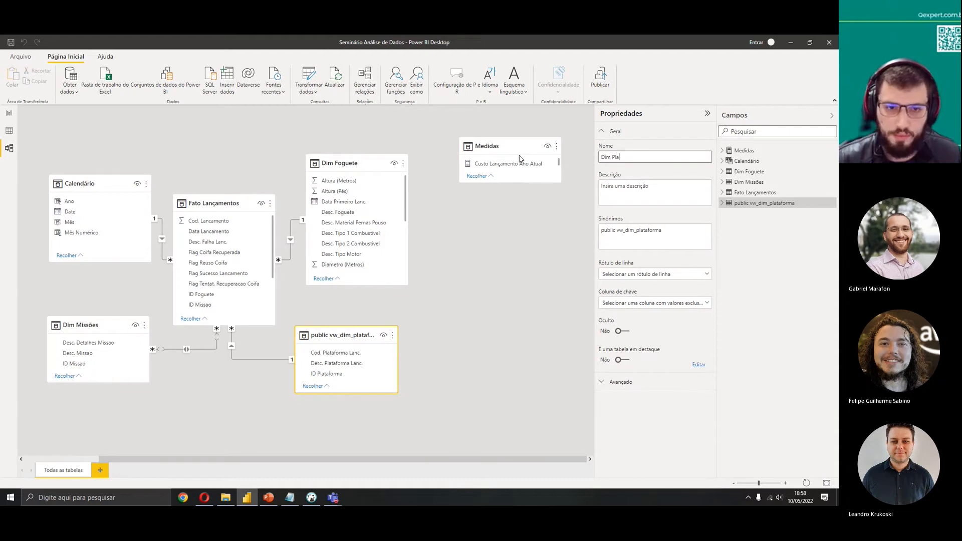
text(taforma)
key(Return)
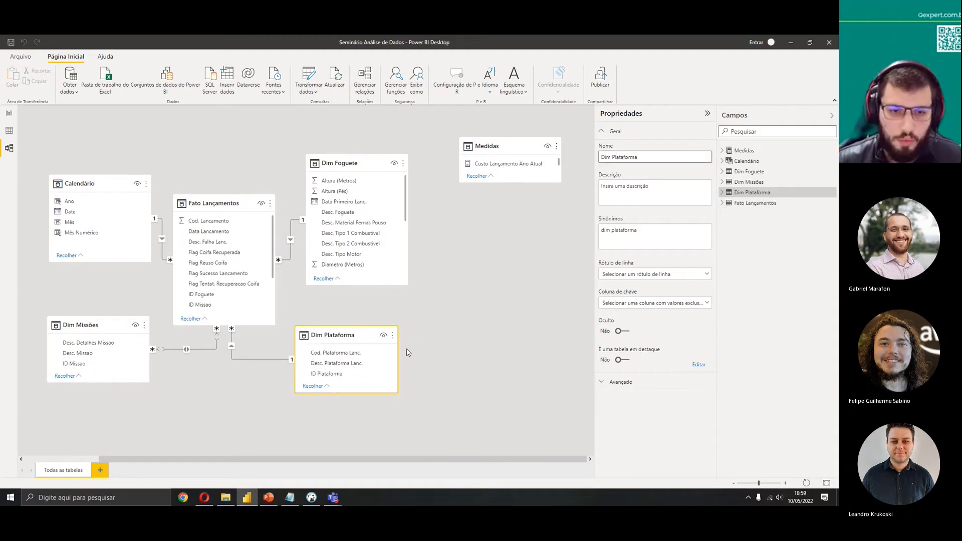
Delete the existing relationship between Fato Lançamentos and Dim Plataforma
drag(341, 459, 294, 458)
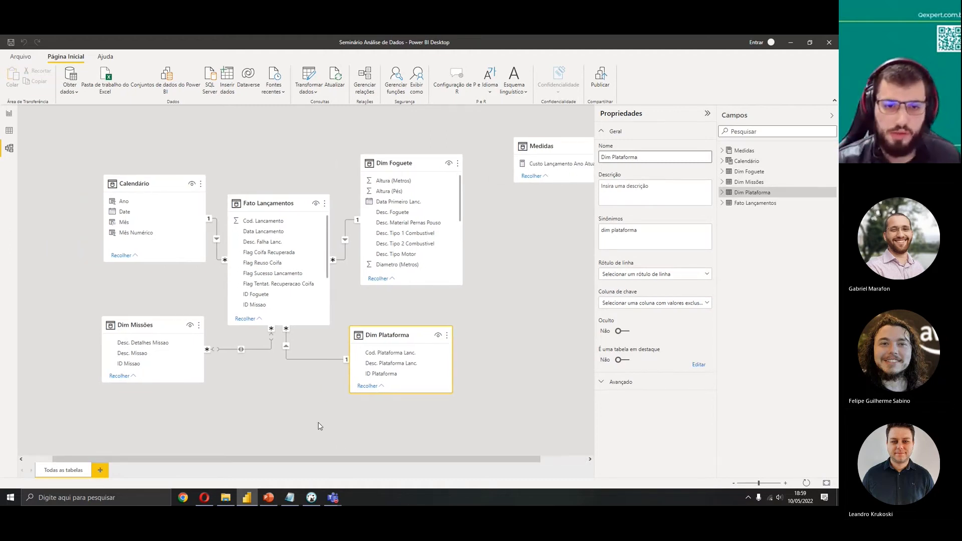
right_click(301, 360)
click(310, 364)
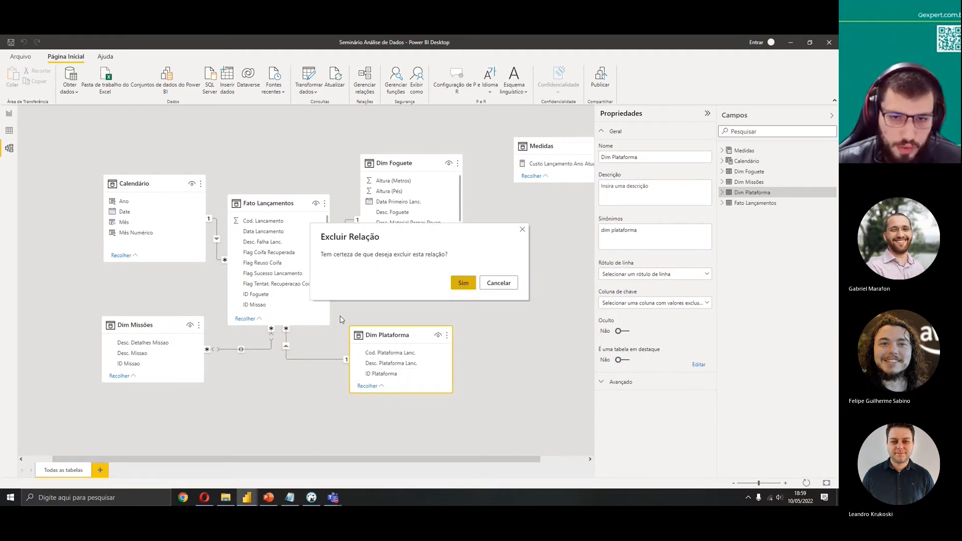
click(464, 283)
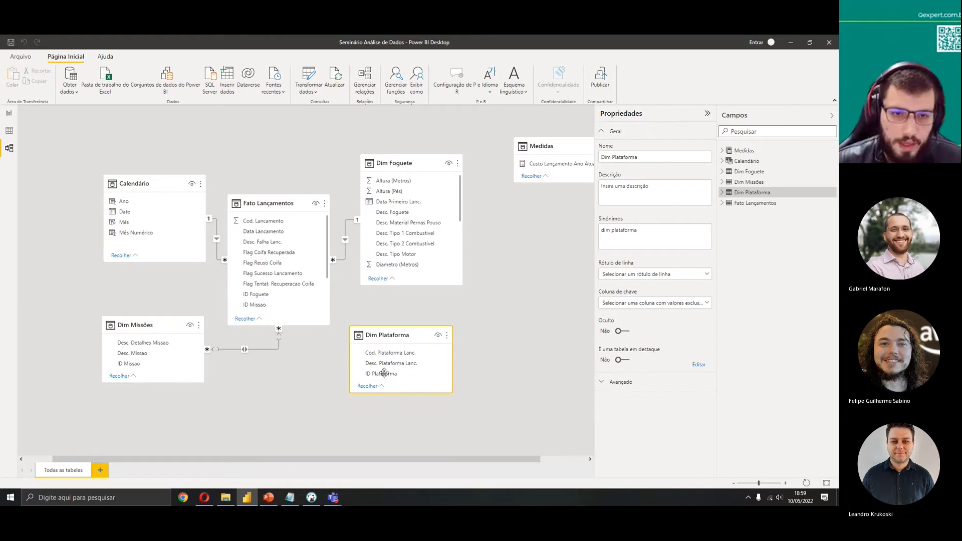
Relate Fato Lançamentos ID Plataforma to Dim Plataforma ID Plataforma as many-to-one and confirm it in the edit dialog
scroll(296, 307, down, 3)
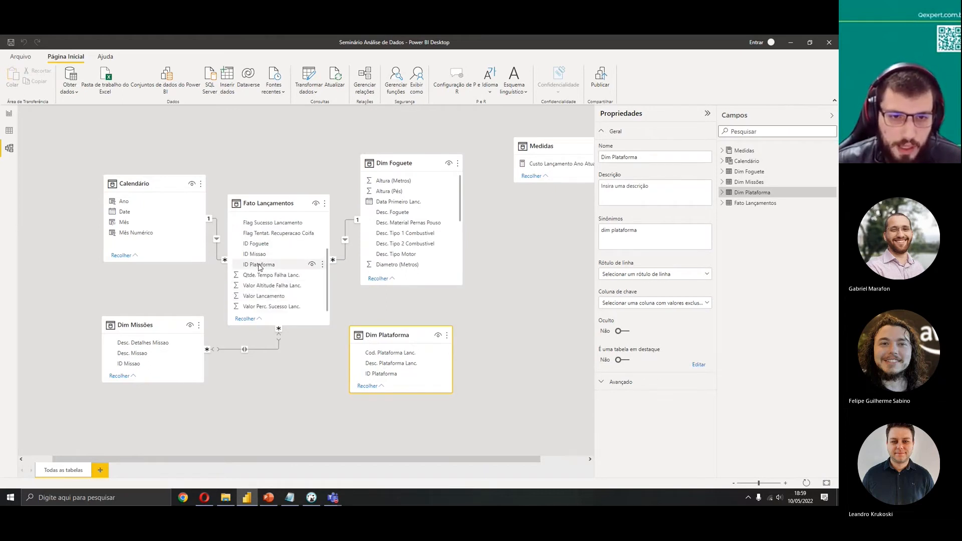
drag(255, 267, 377, 375)
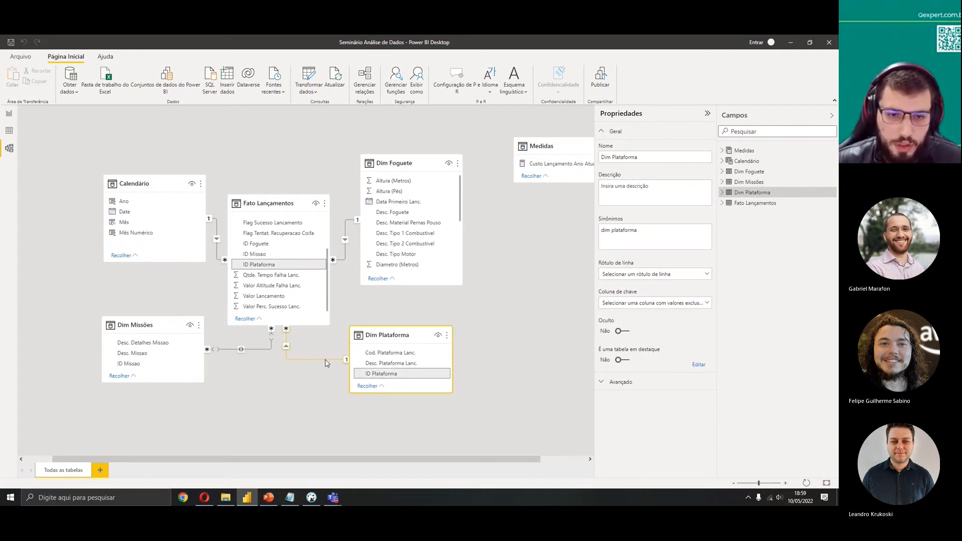
double_click(326, 363)
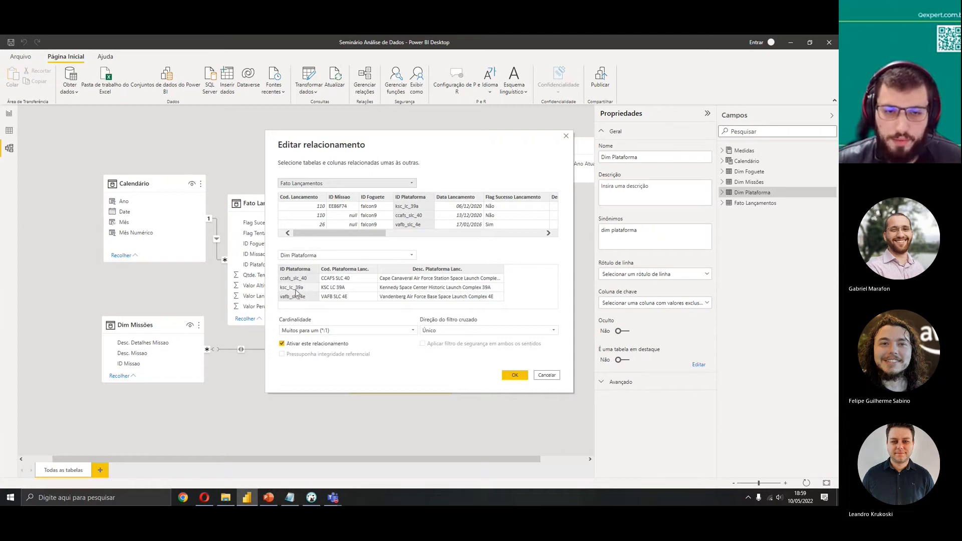
click(505, 377)
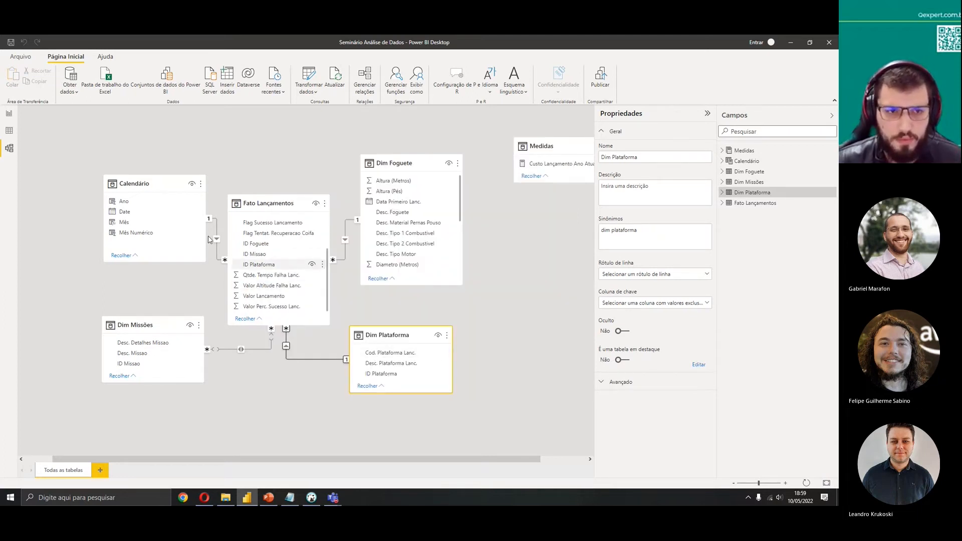
Create a calculated table Calendário 2 = CALENDAR(DATE(2016,1,1), TODAY()) in the data view
click(157, 179)
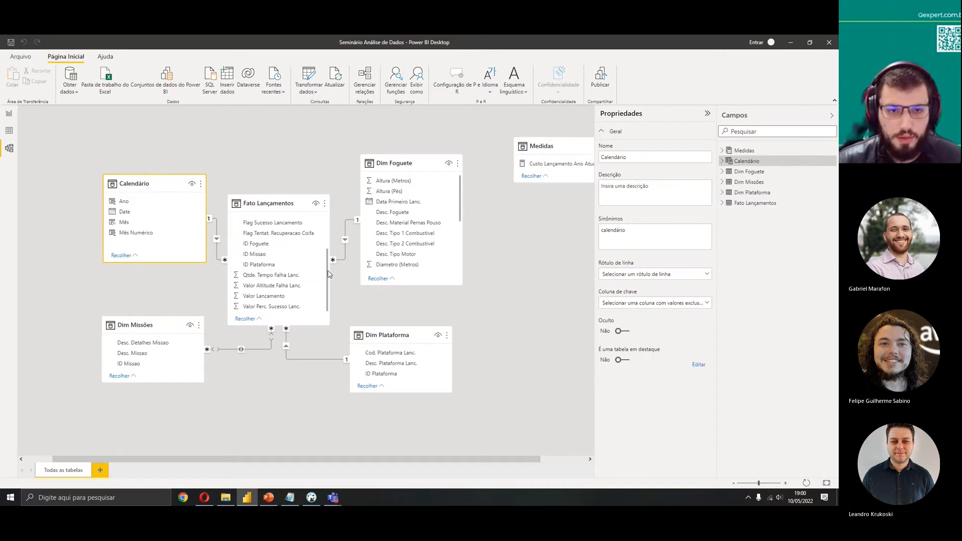
scroll(325, 241, up, 3)
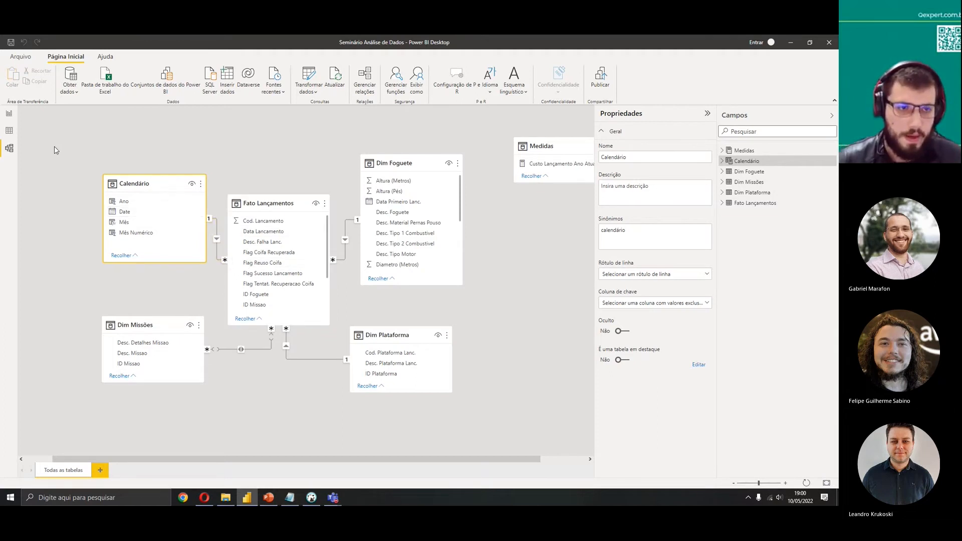
click(10, 133)
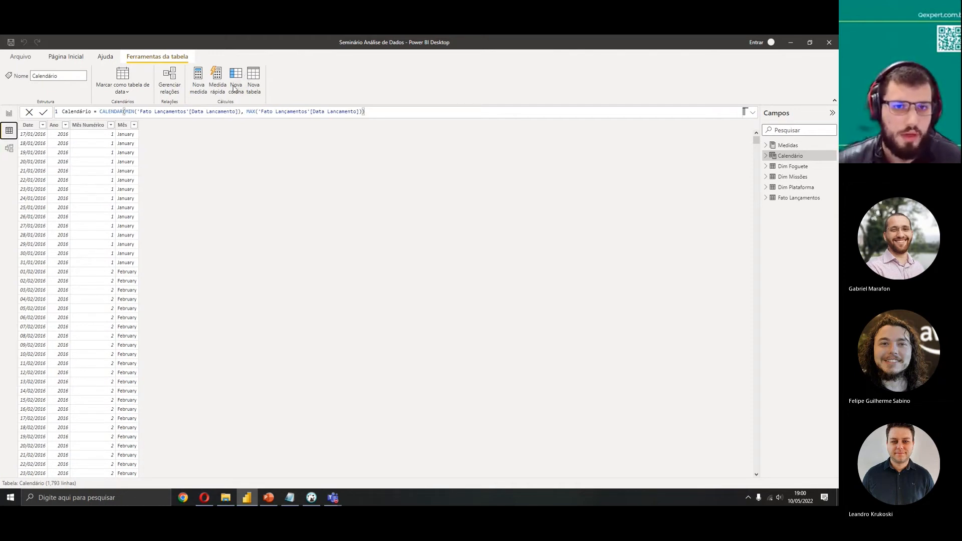
click(254, 76)
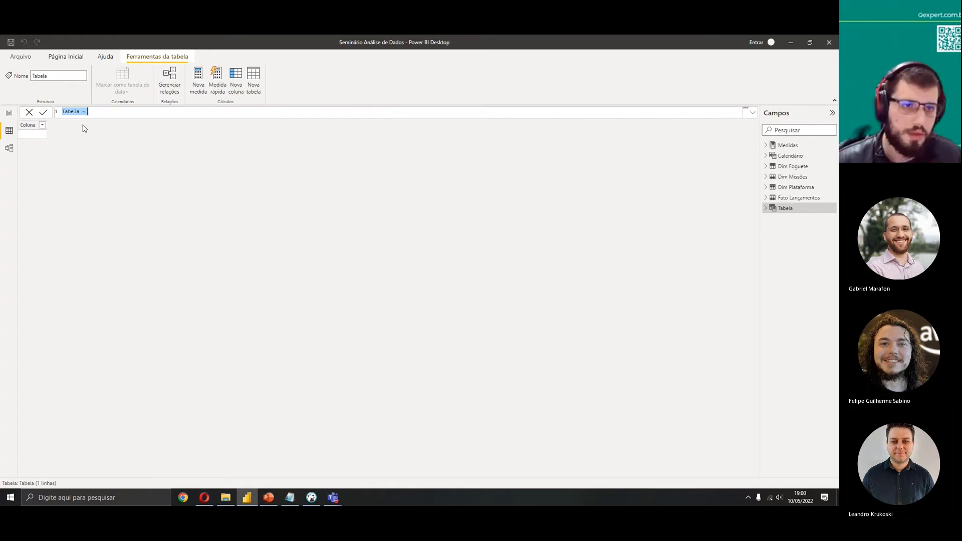
text(Calendário 2 = C)
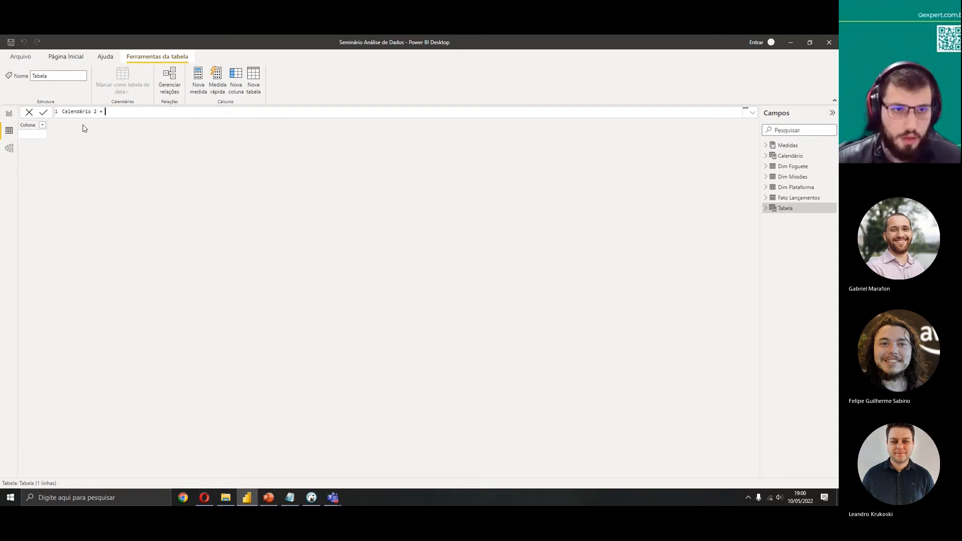
text(ALEN)
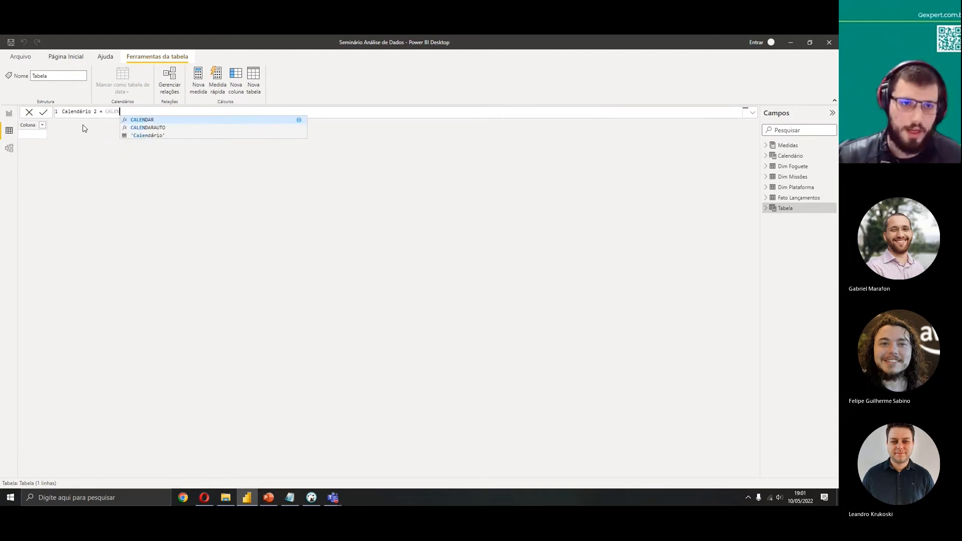
key(Tab)
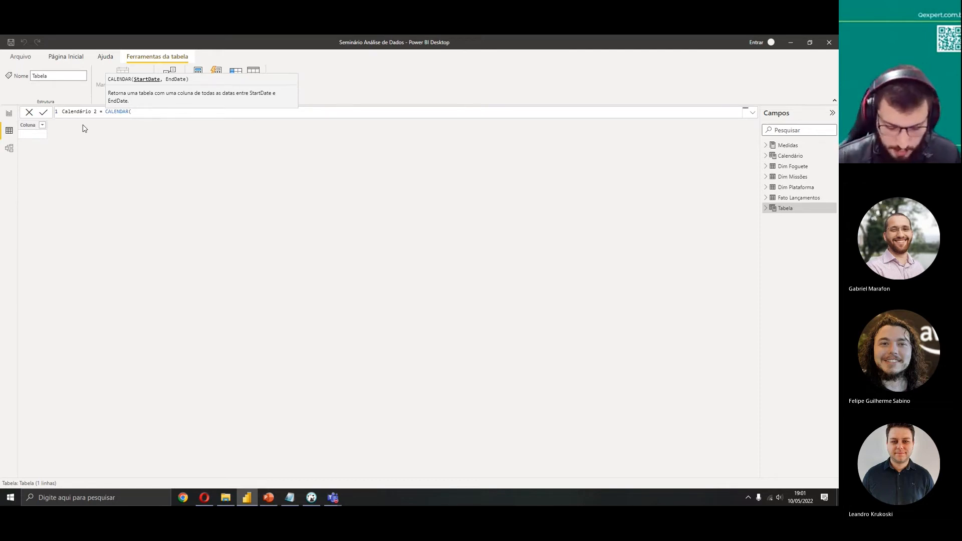
text(DATE())
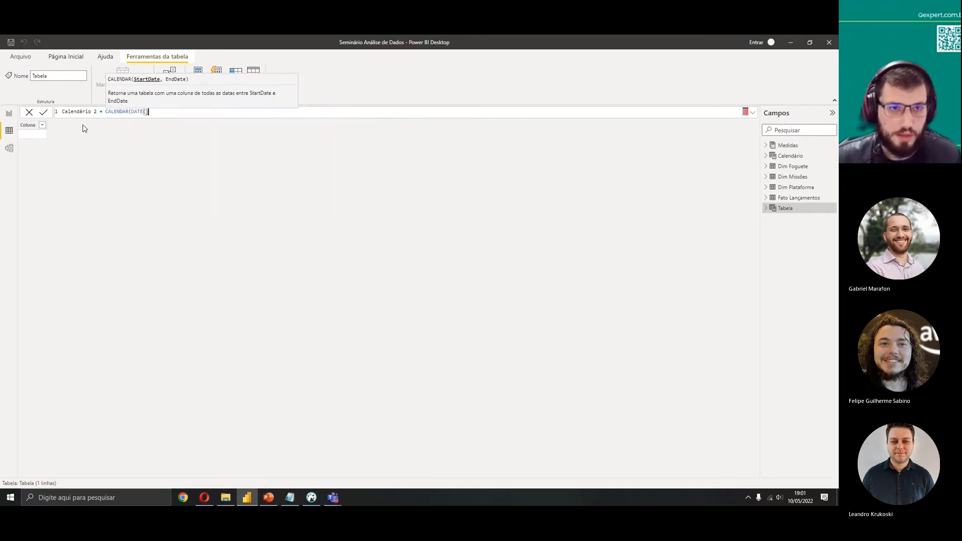
key(Left)
text(2)
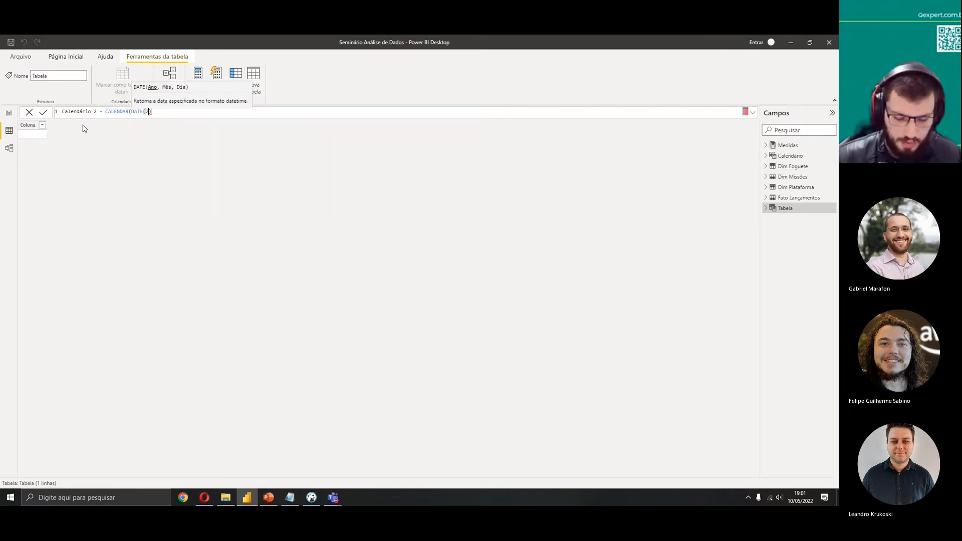
text(016,1,1)
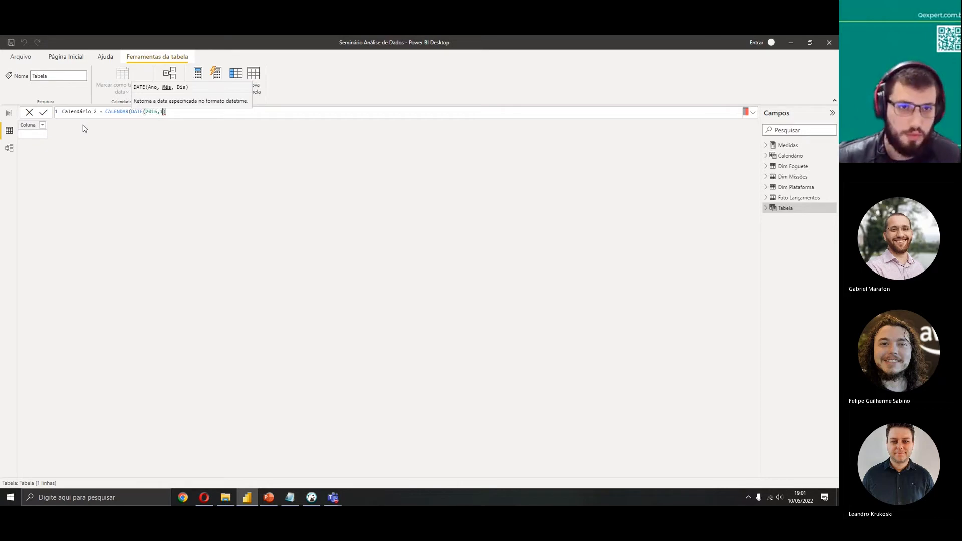
key(Right)
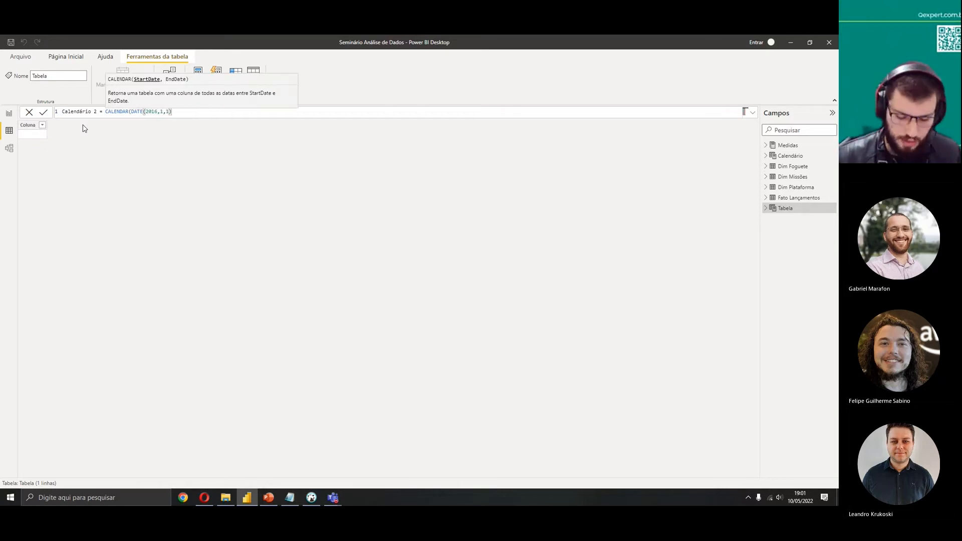
text(, Today)
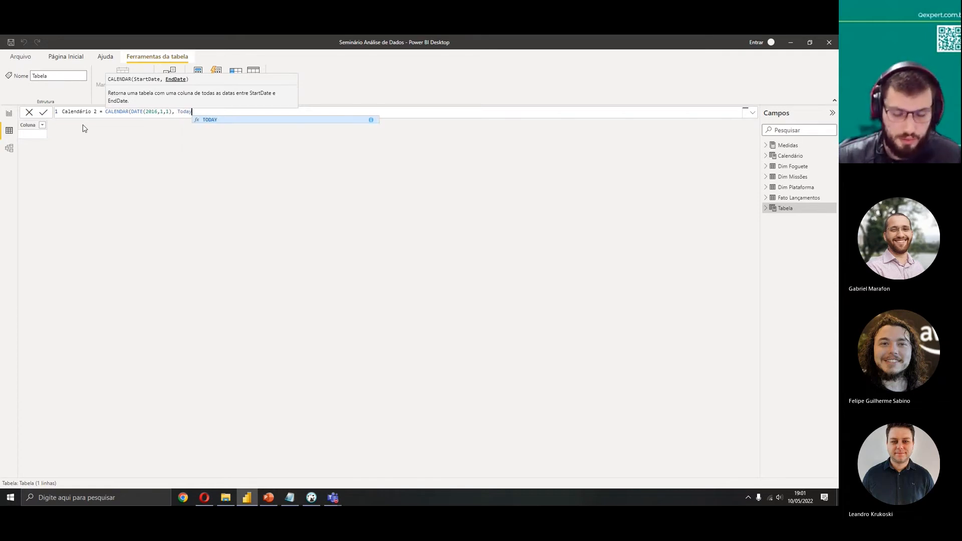
key(Tab)
text(()))
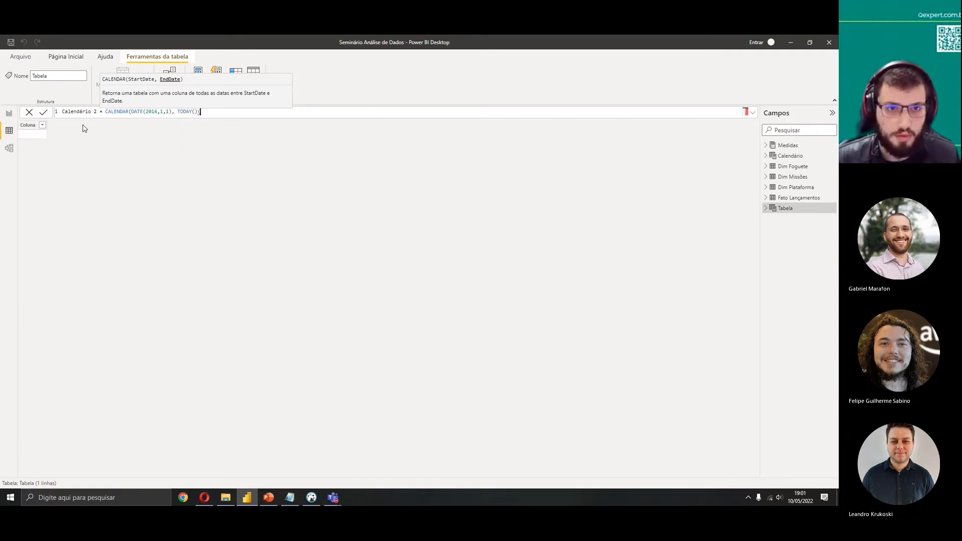
click(45, 114)
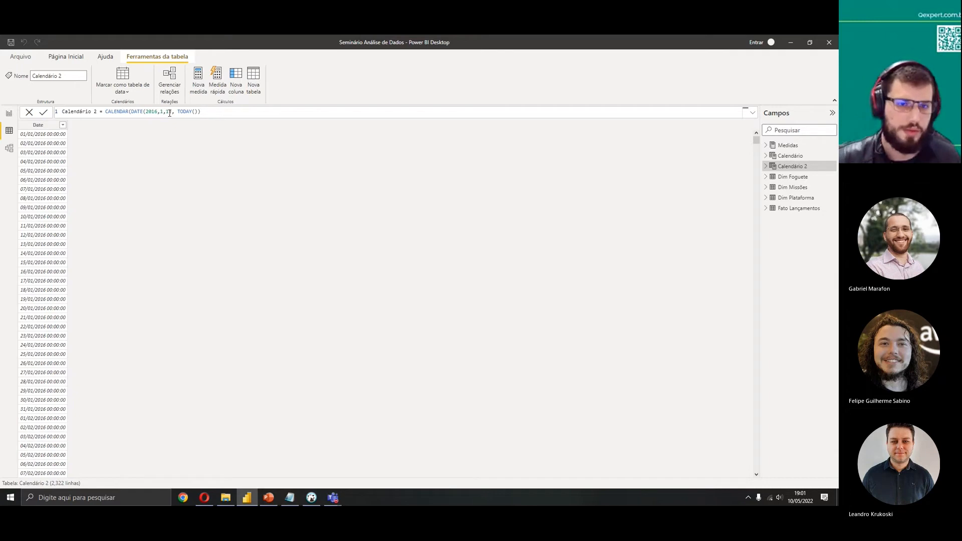
text())
drag(201, 111, 59, 109)
key(ctrl+x)
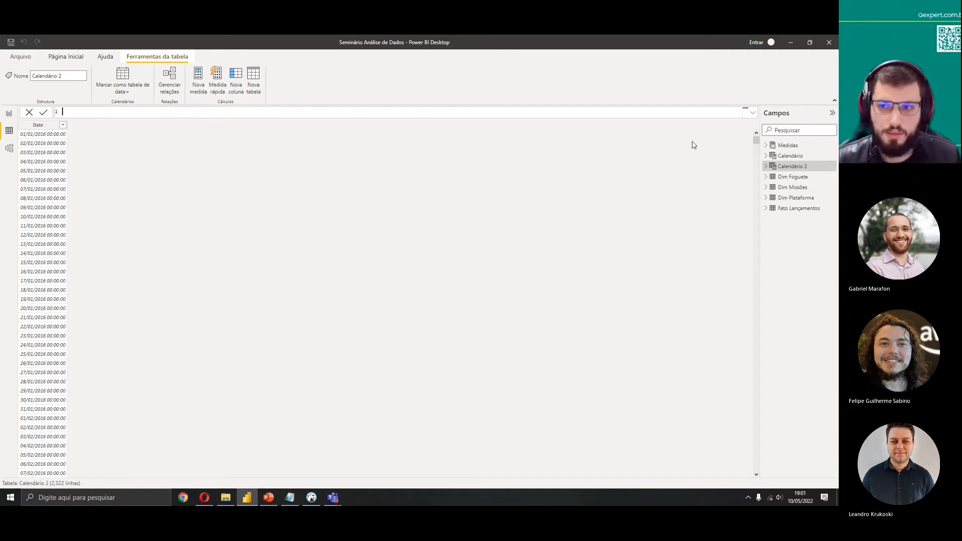
Return to the model view with the Calendário 2 table selected
click(790, 169)
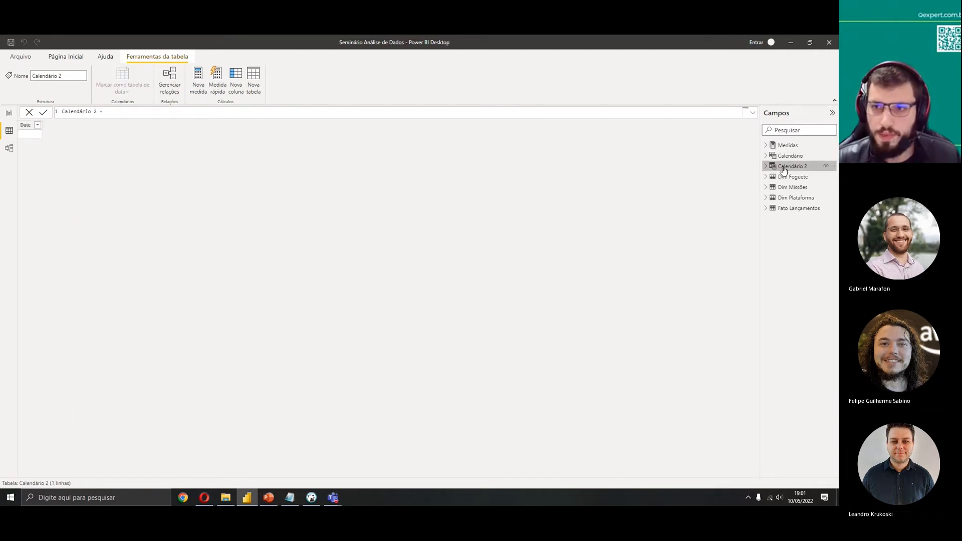
right_click(782, 169)
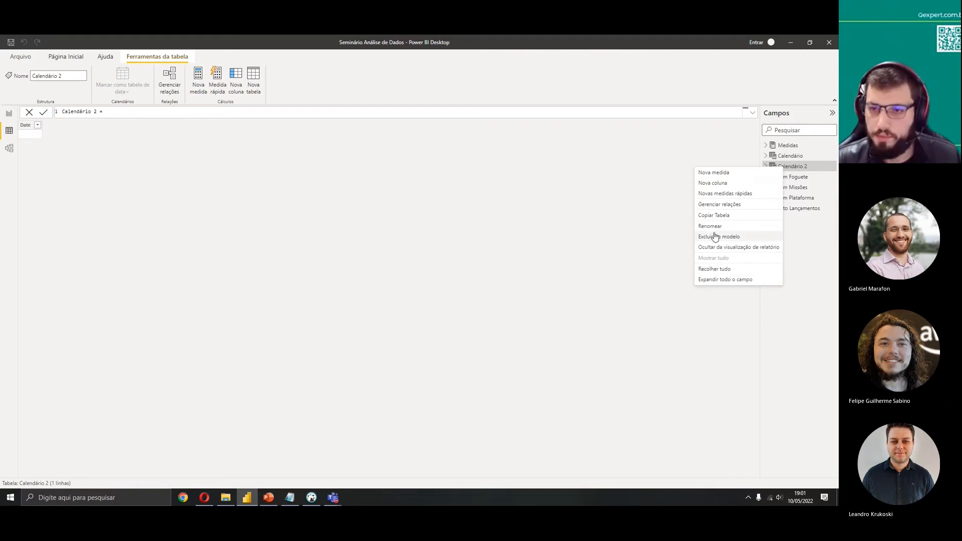
click(10, 150)
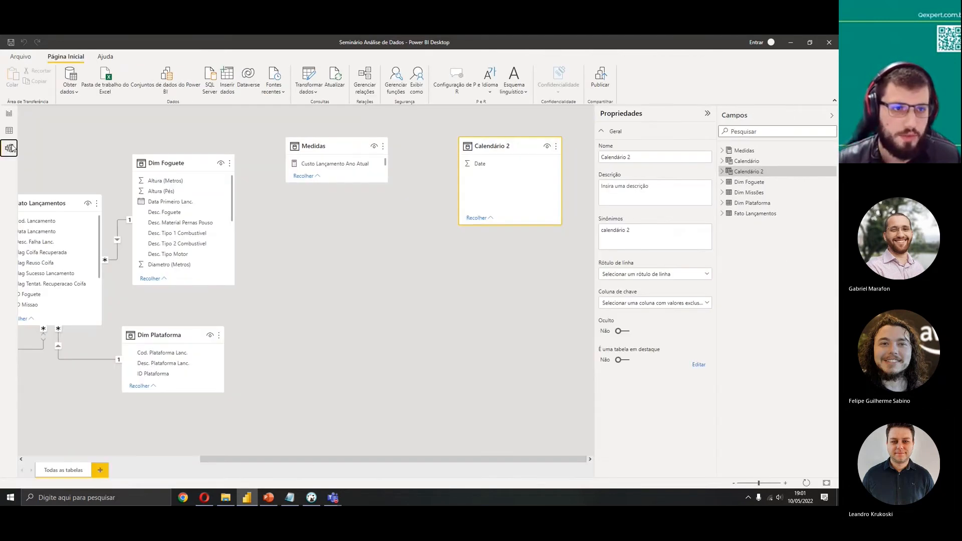
Delete the Calendário 2 table from the model
click(556, 146)
click(527, 215)
click(465, 284)
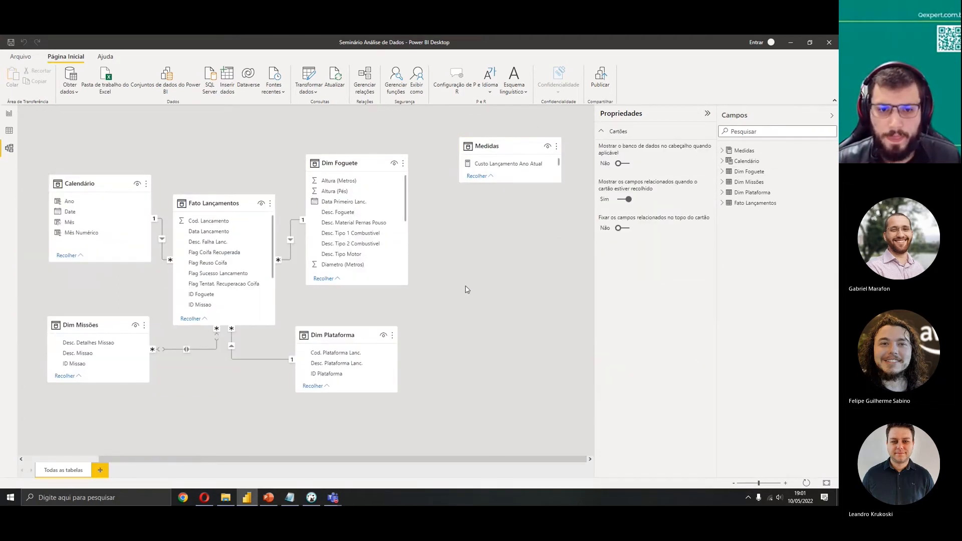
Review the Calendário table in data view and the vw_fato_lançamentos view query in DBeaver
click(9, 131)
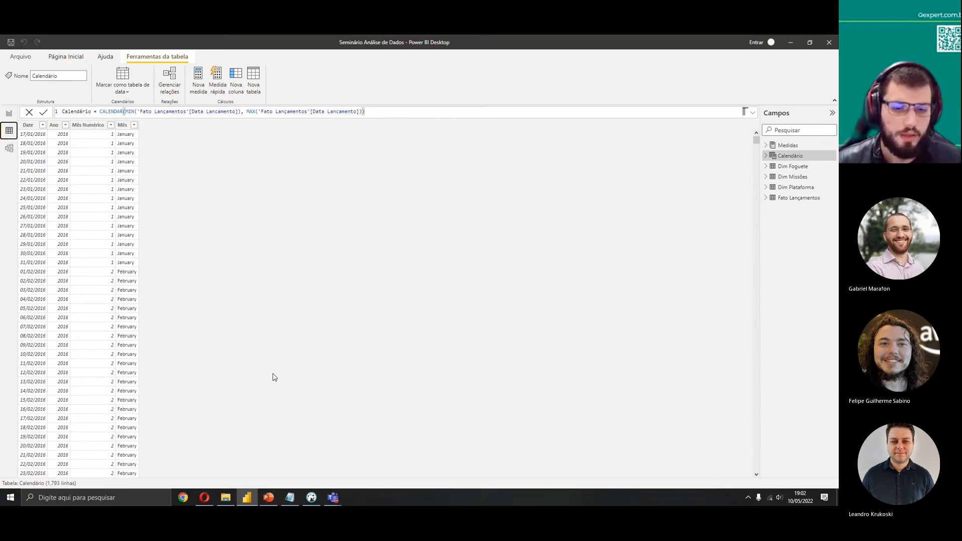
click(312, 500)
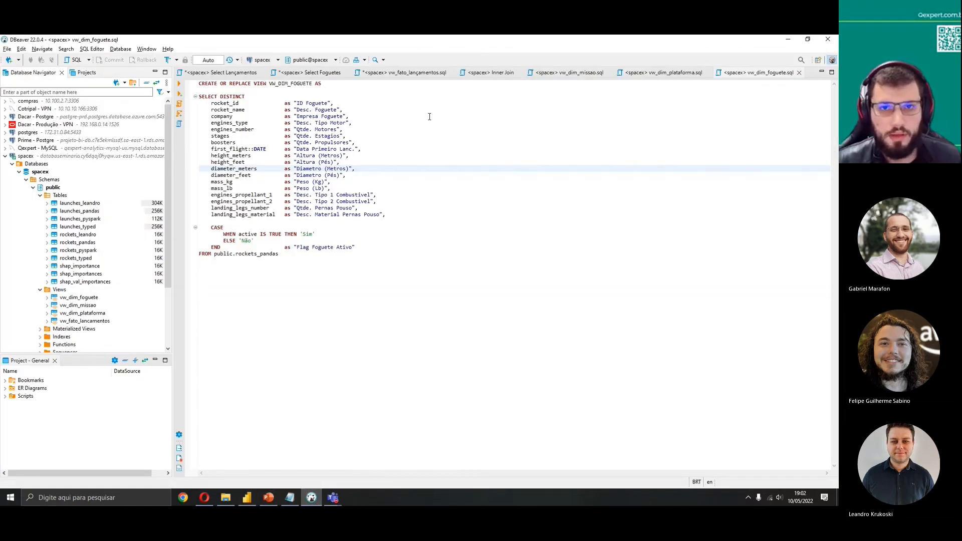
click(404, 73)
scroll(333, 227, down, 2)
click(352, 279)
key(alt+Tab)
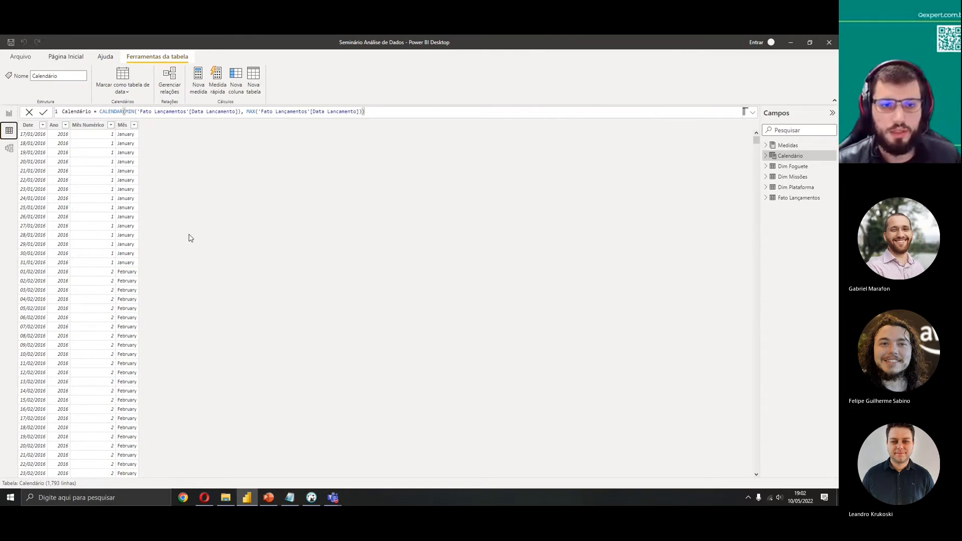
key(alt+Tab)
drag(336, 288, 221, 229)
click(383, 282)
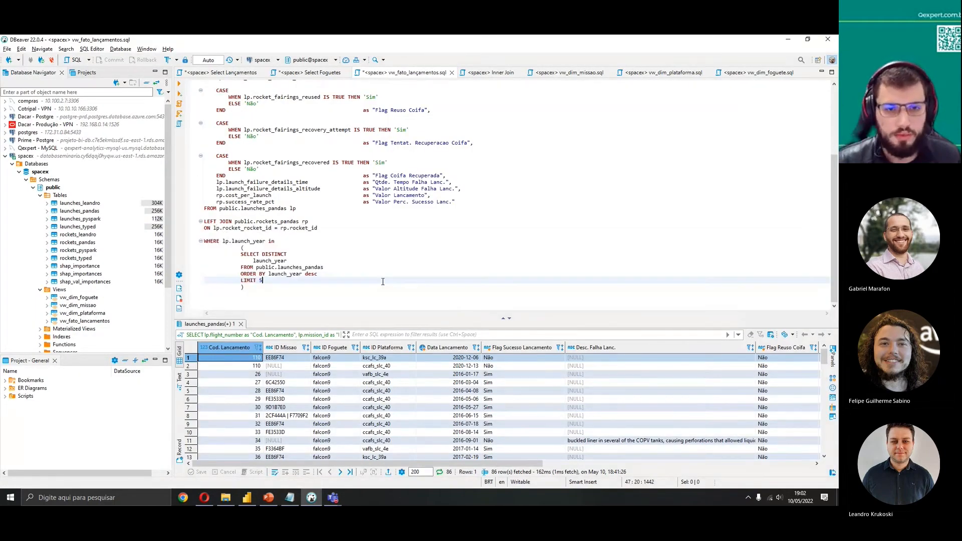
key(alt+Tab)
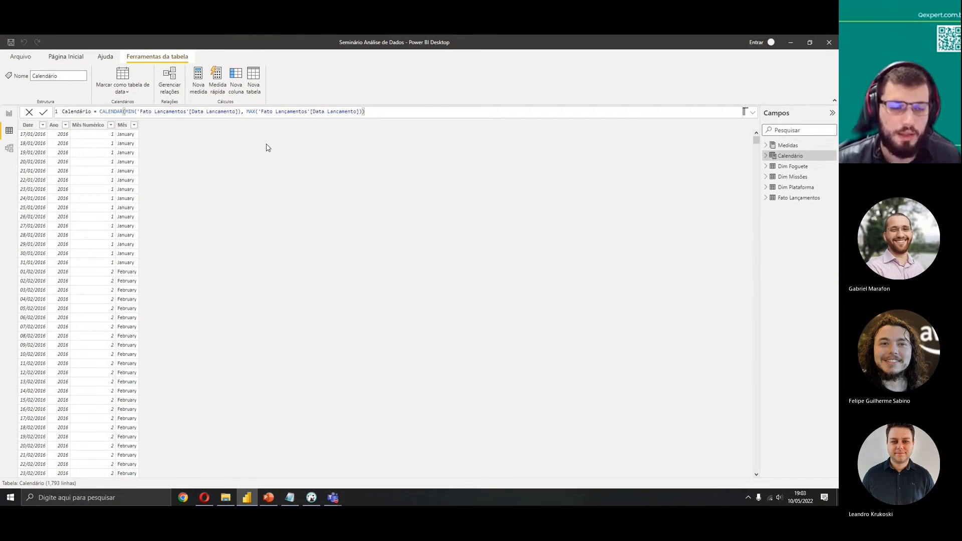
Examine the Calendário table's CALENDAR formula with its MIN and MAX arguments and the Ano column formula
double_click(120, 111)
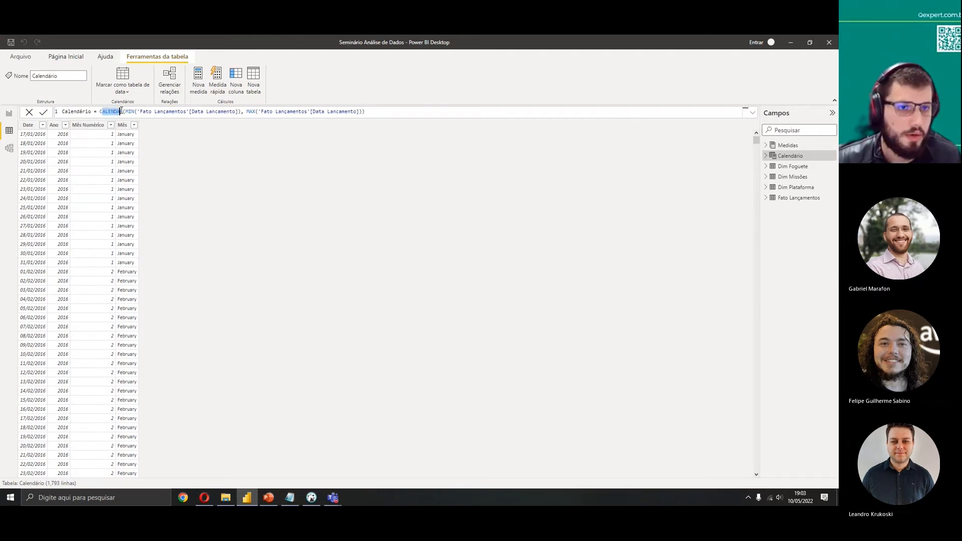
click(126, 111)
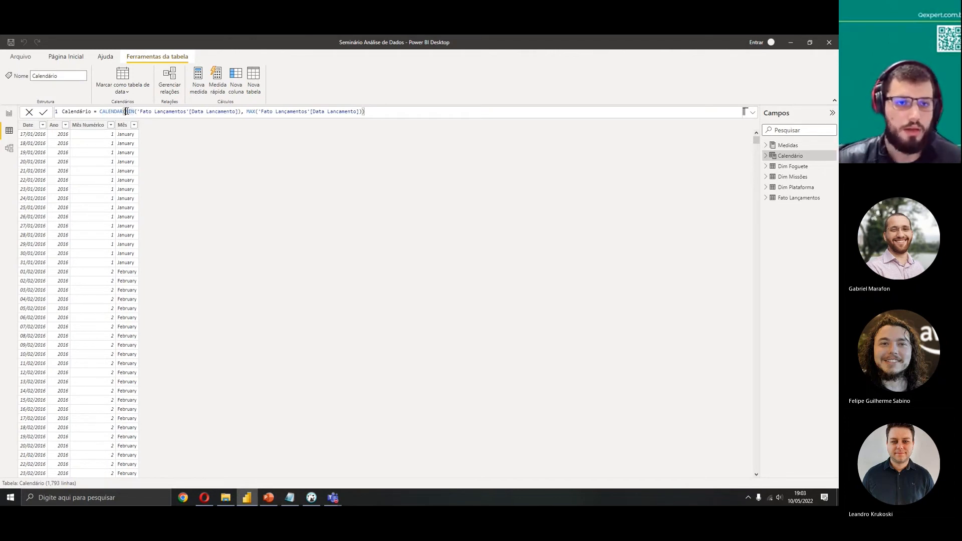
drag(244, 111, 125, 112)
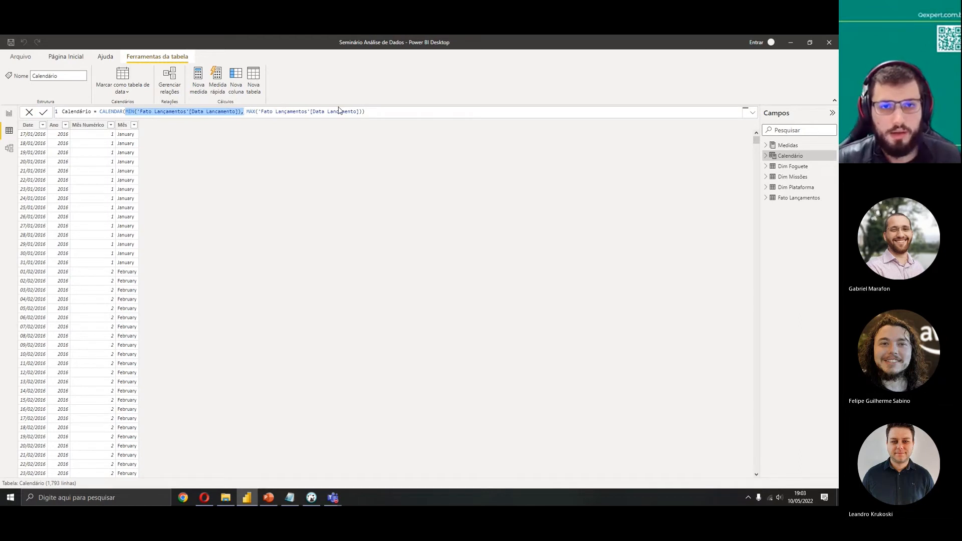
click(394, 110)
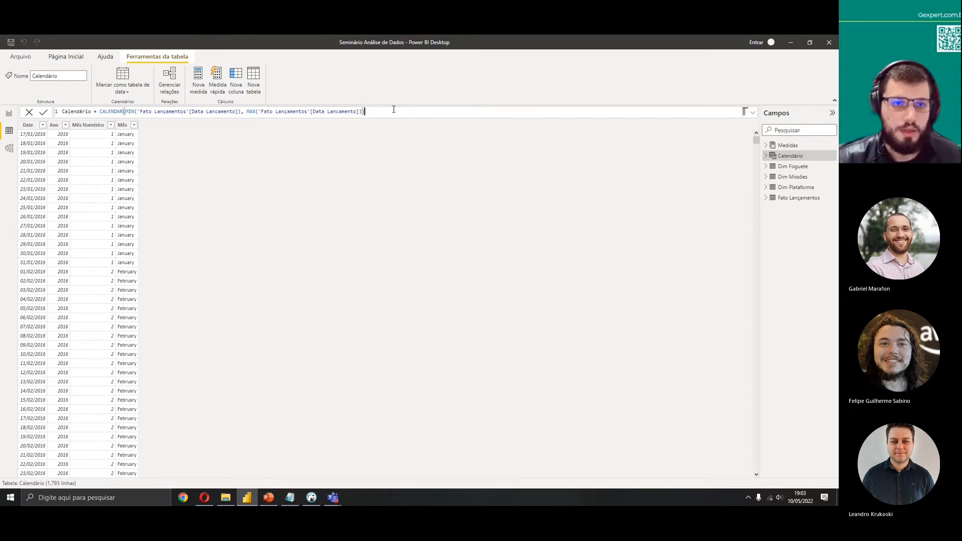
click(237, 111)
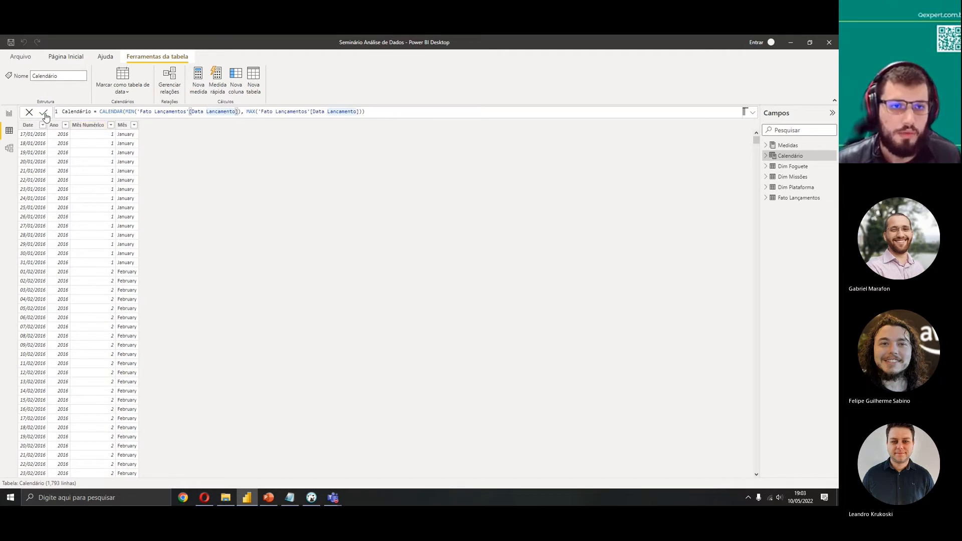
scroll(35, 221, down, 20)
scroll(49, 206, up, 20)
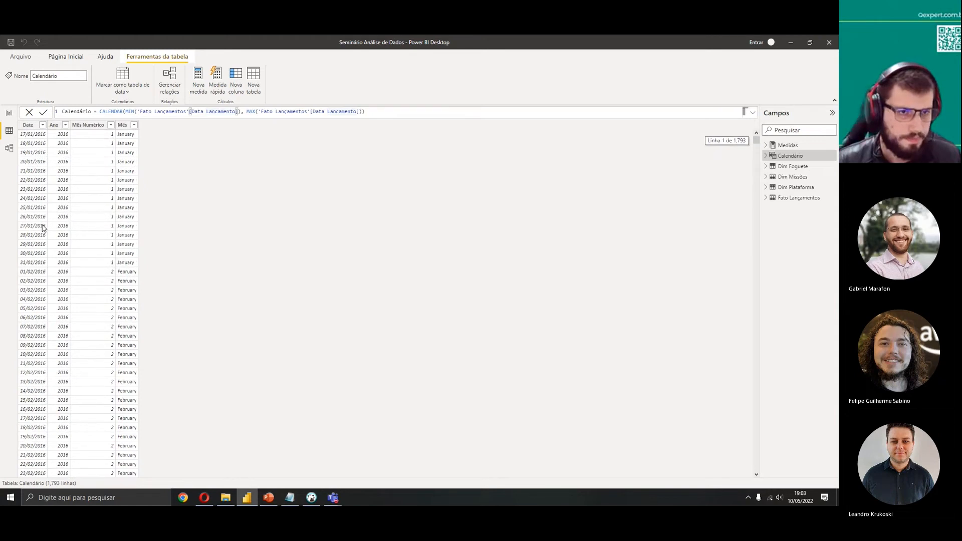
click(54, 125)
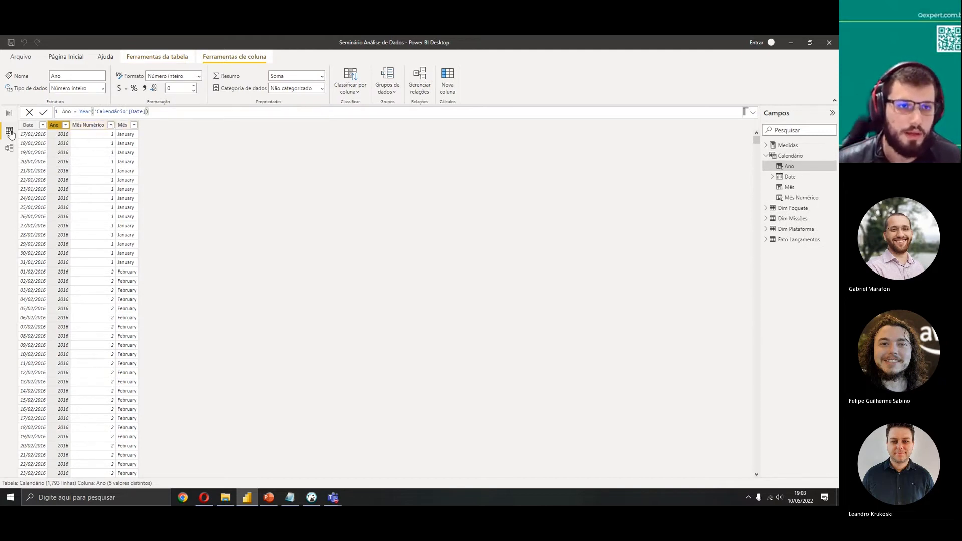
click(28, 125)
Add a new calculated column Dia = DAY('Calendário'[Date]) to the Calendário table
click(447, 90)
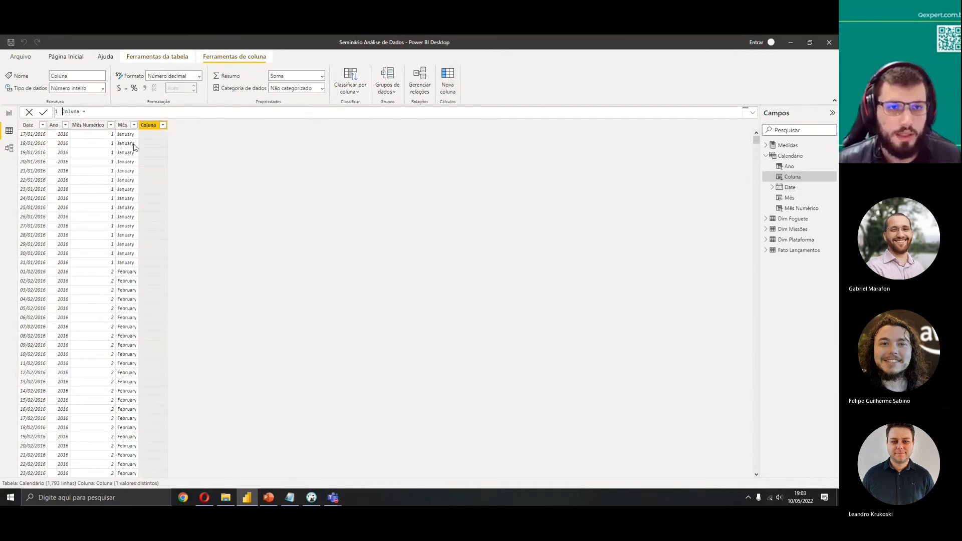
double_click(73, 111)
text(Dia)
key(End)
text(DAY()
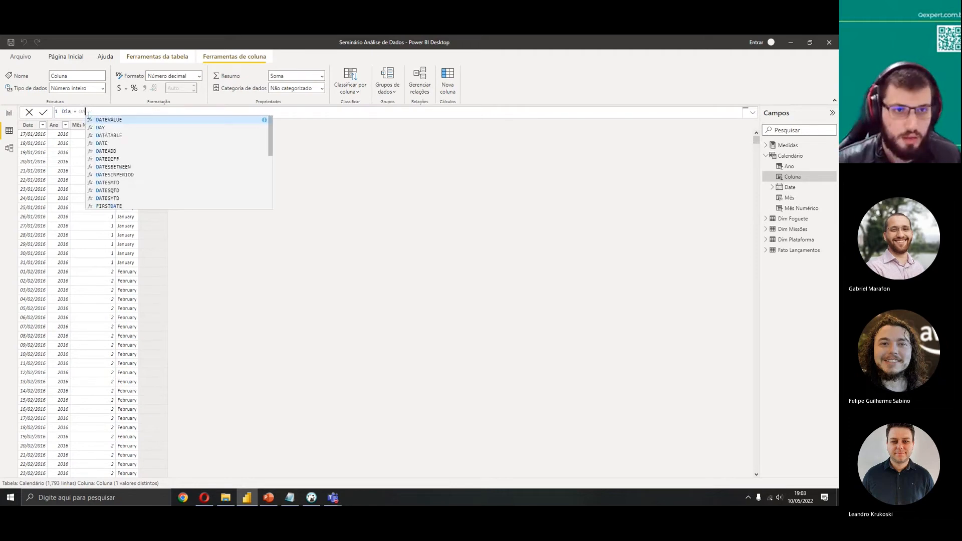
click(89, 111)
text(date)
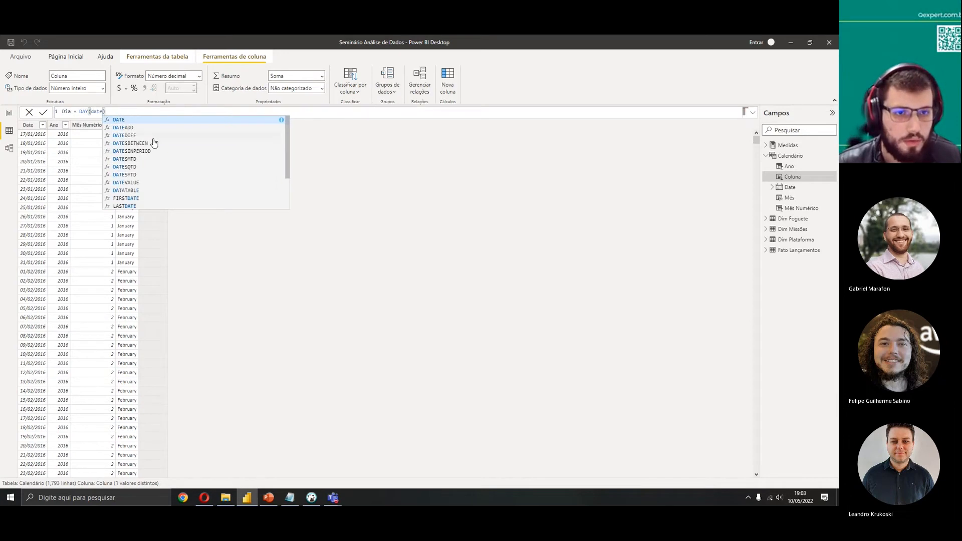
scroll(150, 142, down, 3)
click(185, 172)
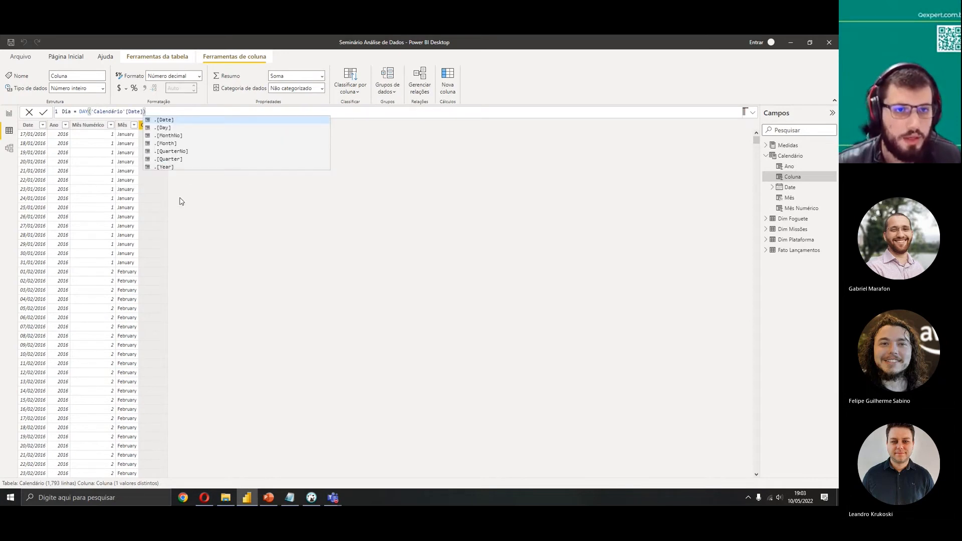
click(44, 113)
click(44, 112)
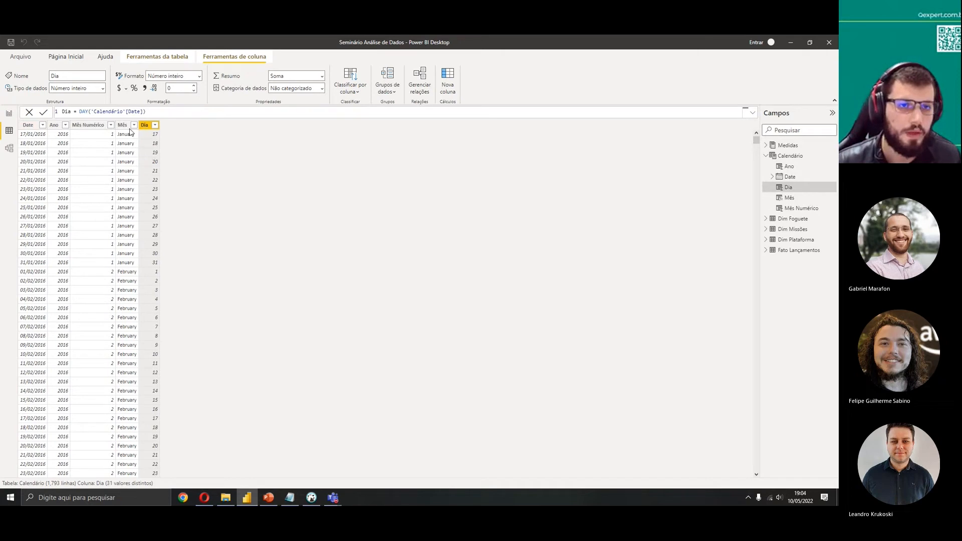
Inspect the Mês Numérico and Mês formulas, then set the Mês column's format string to "YYYYMMDD"
click(86, 127)
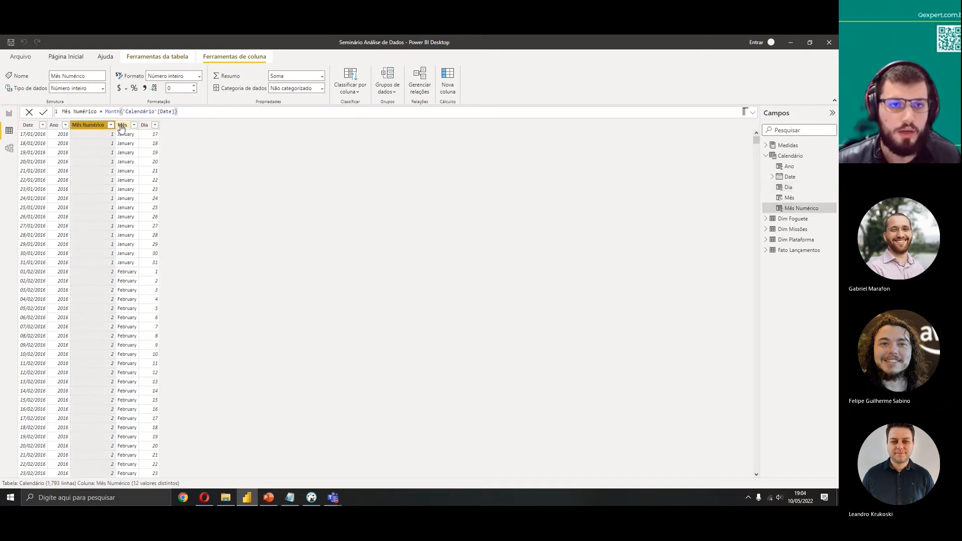
click(121, 127)
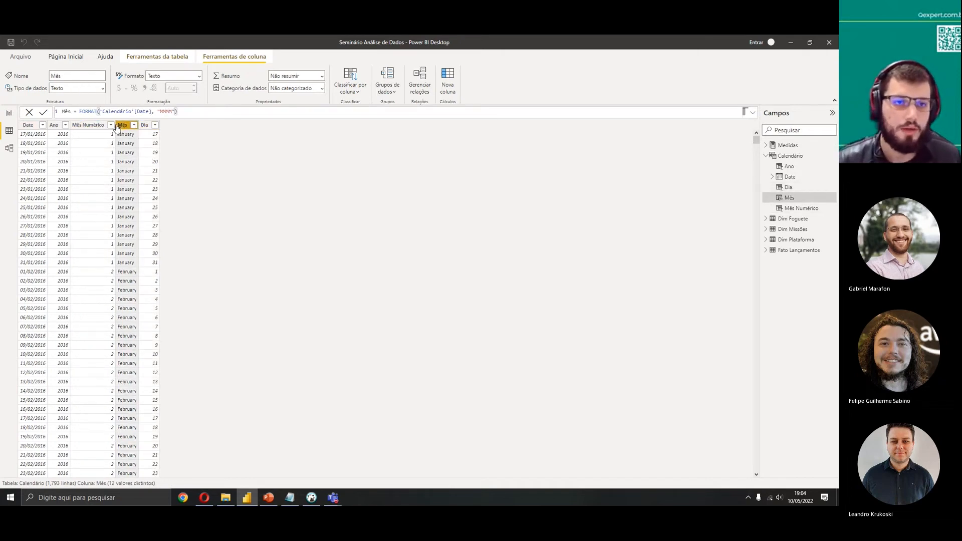
click(97, 127)
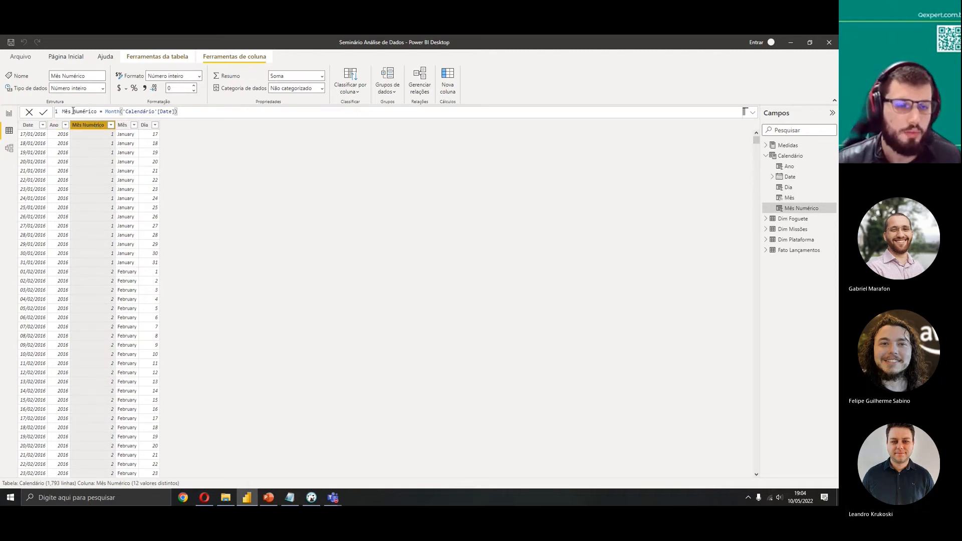
double_click(110, 113)
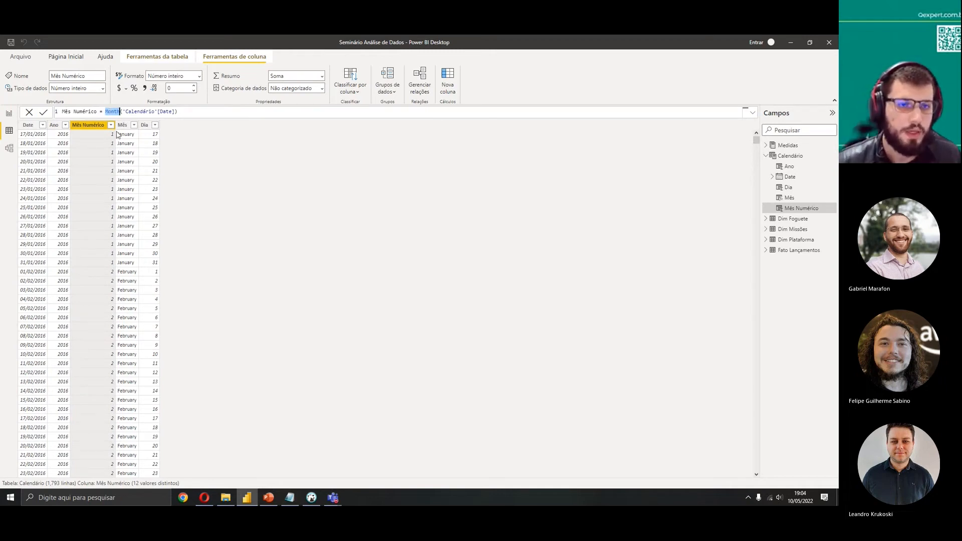
click(122, 126)
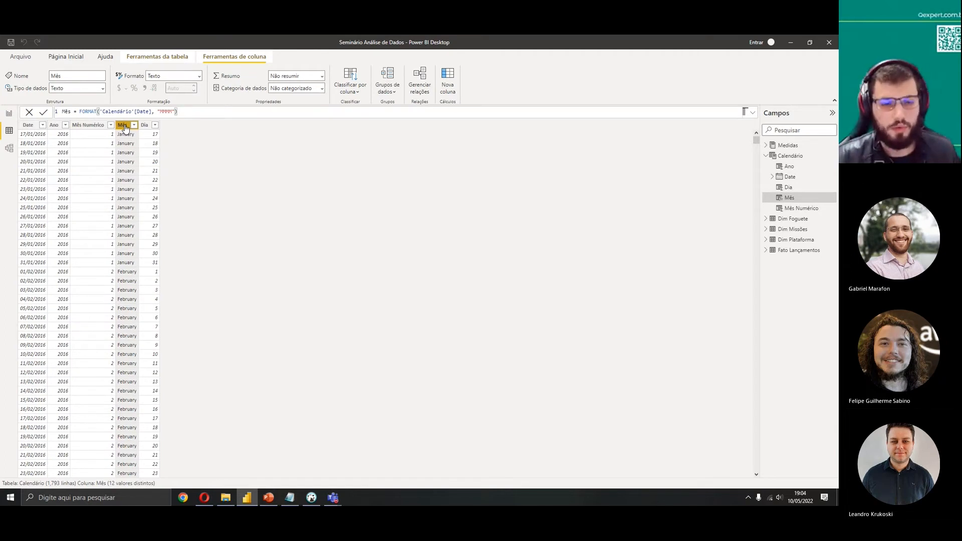
double_click(88, 111)
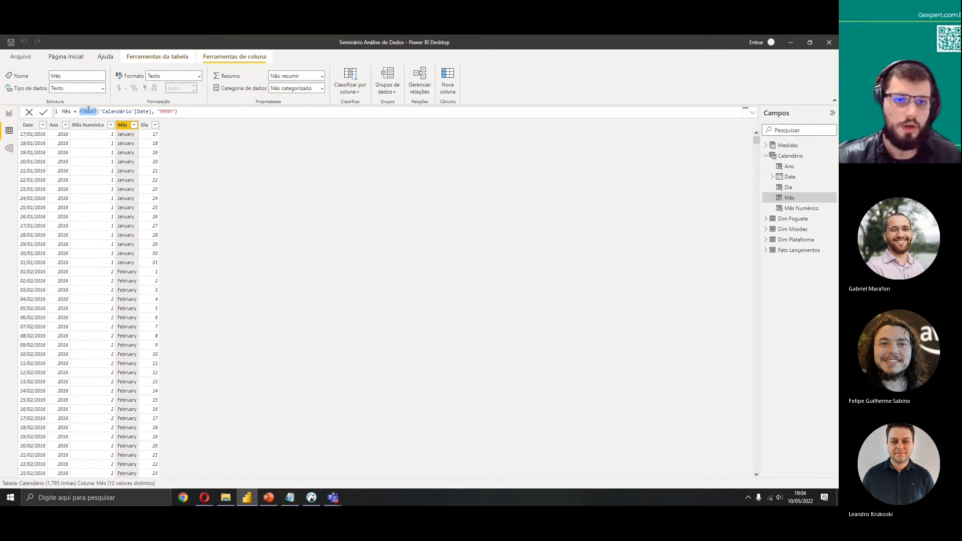
double_click(167, 111)
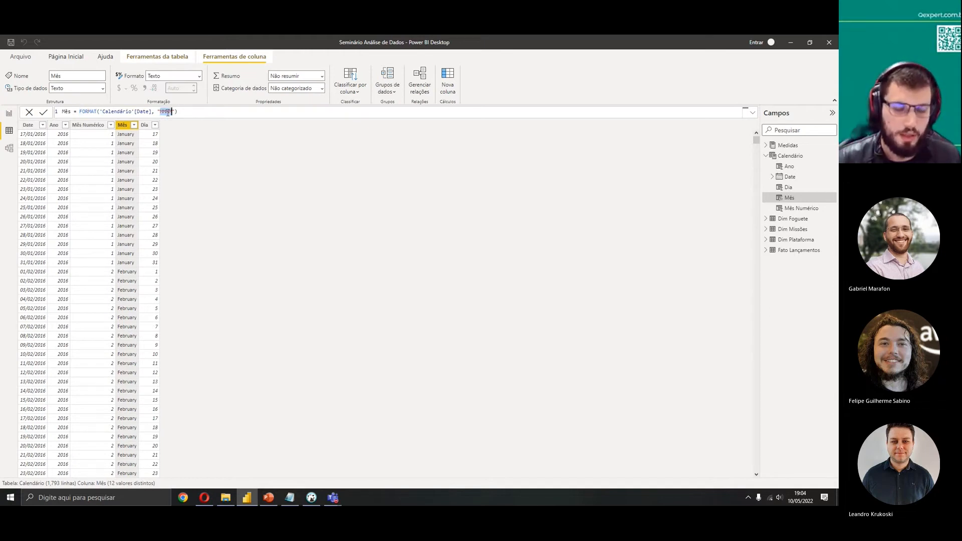
text(YYYYMM)
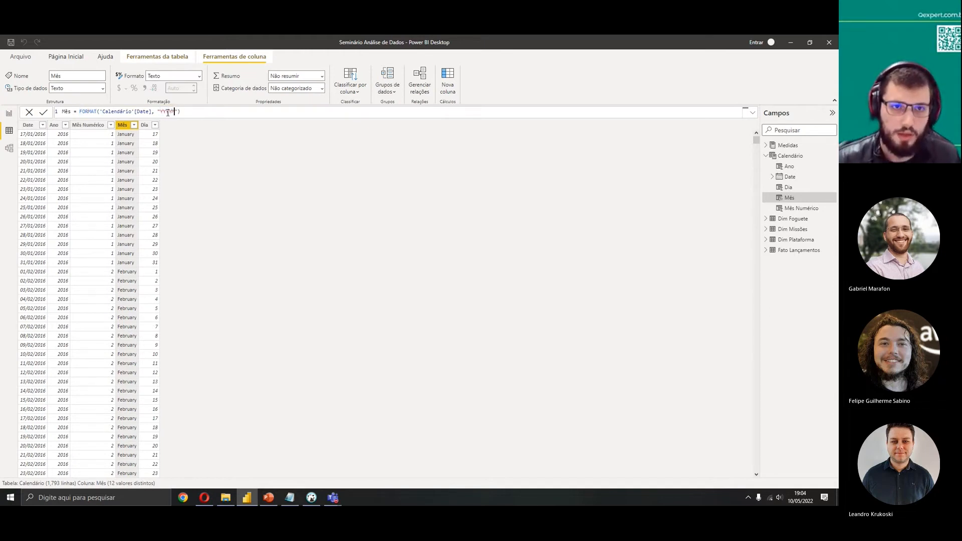
text(DD)
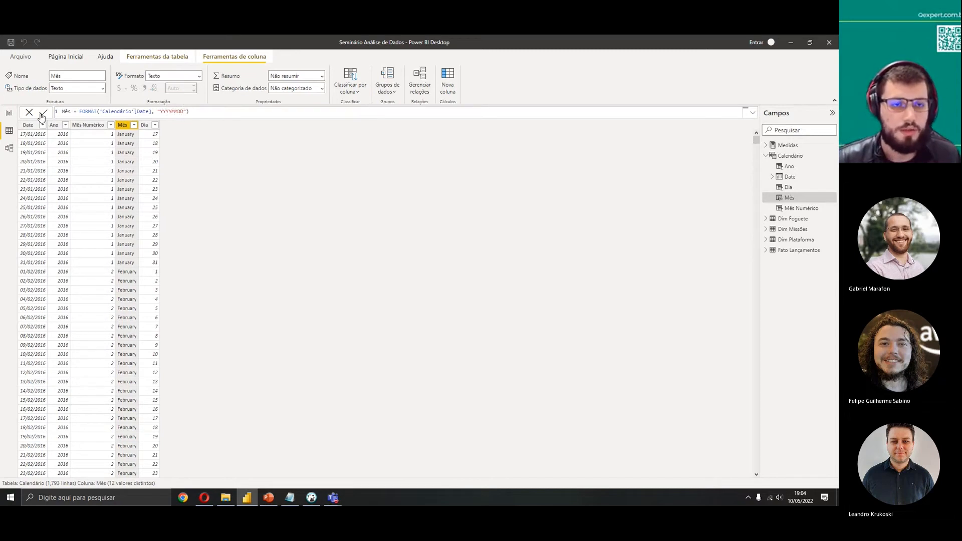
click(43, 113)
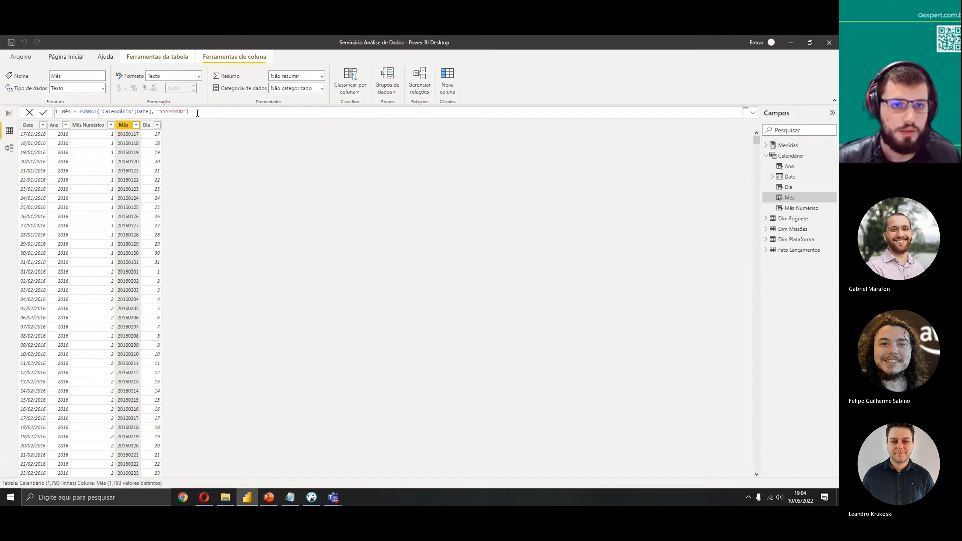
Shorten the Mês column's format string to "YYMMDD"
click(174, 113)
key(BackSpace)
key(BackSpace)
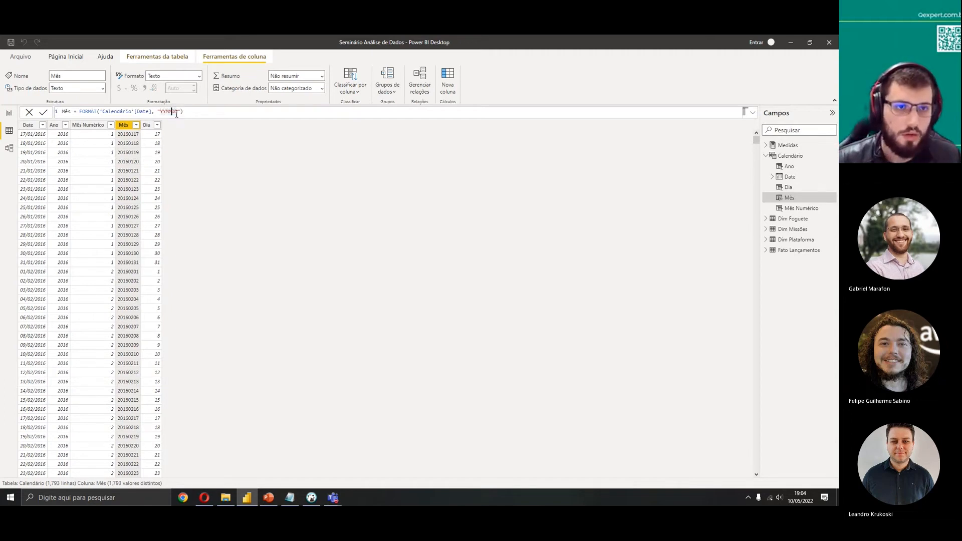
click(45, 112)
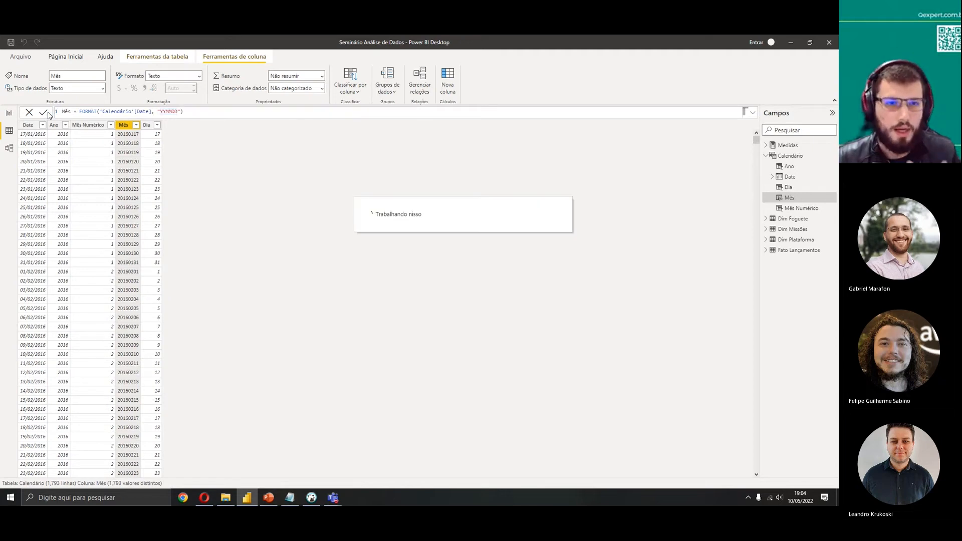
Set the Mês column's format string to "DD/MMM/YYYY"
drag(178, 112, 161, 113)
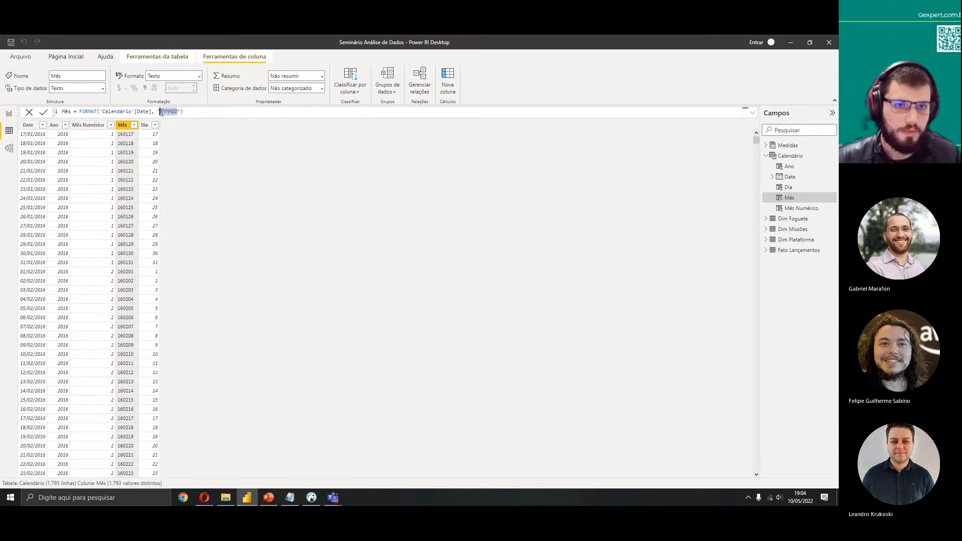
key(BackSpace)
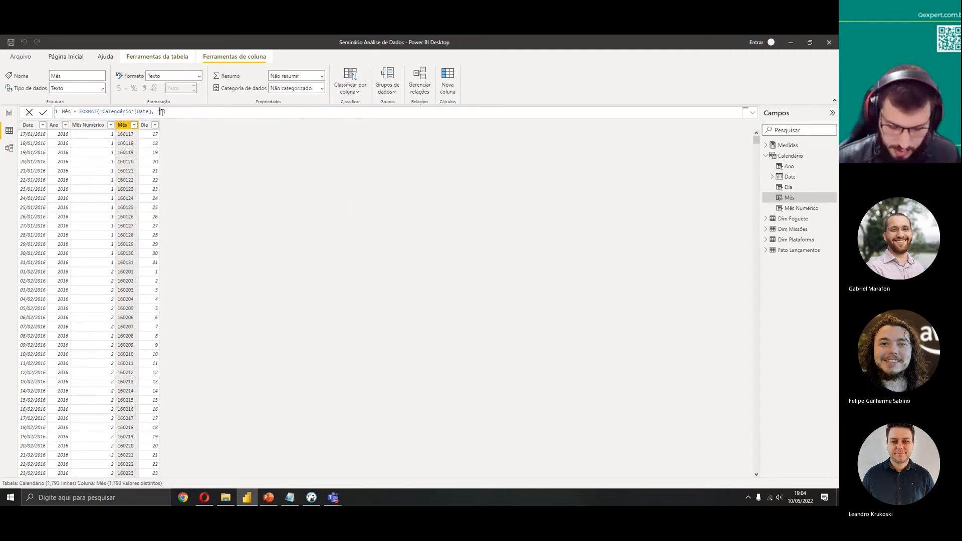
text(DD/MMM)
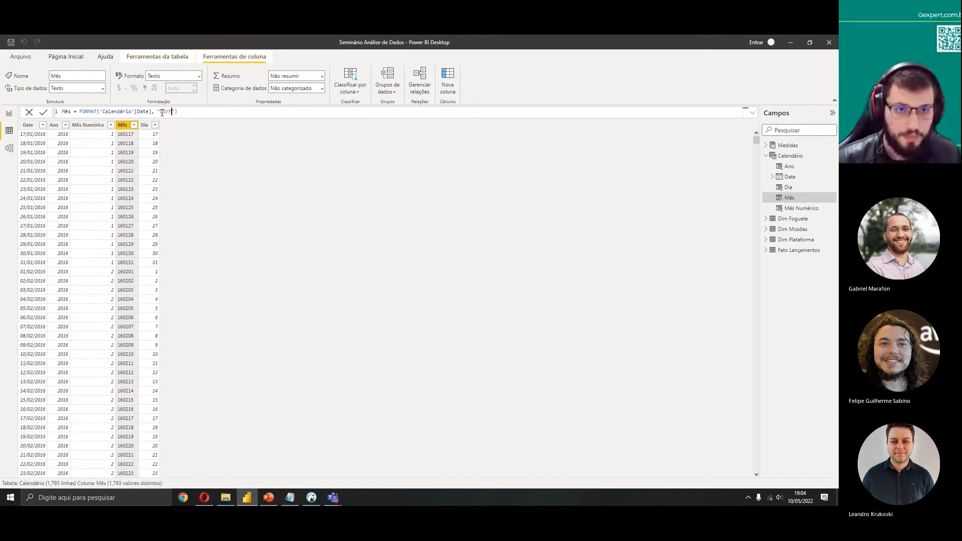
text(/YYYY)
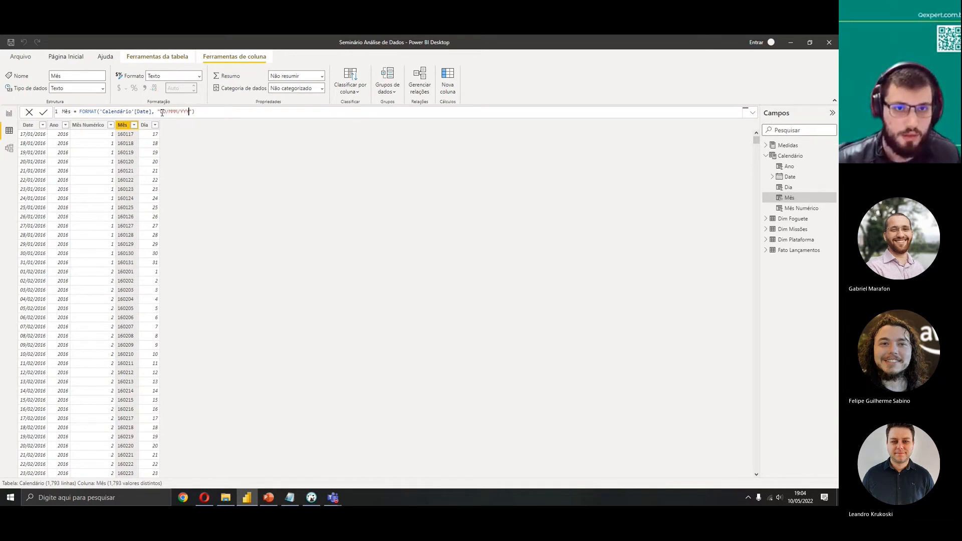
click(43, 112)
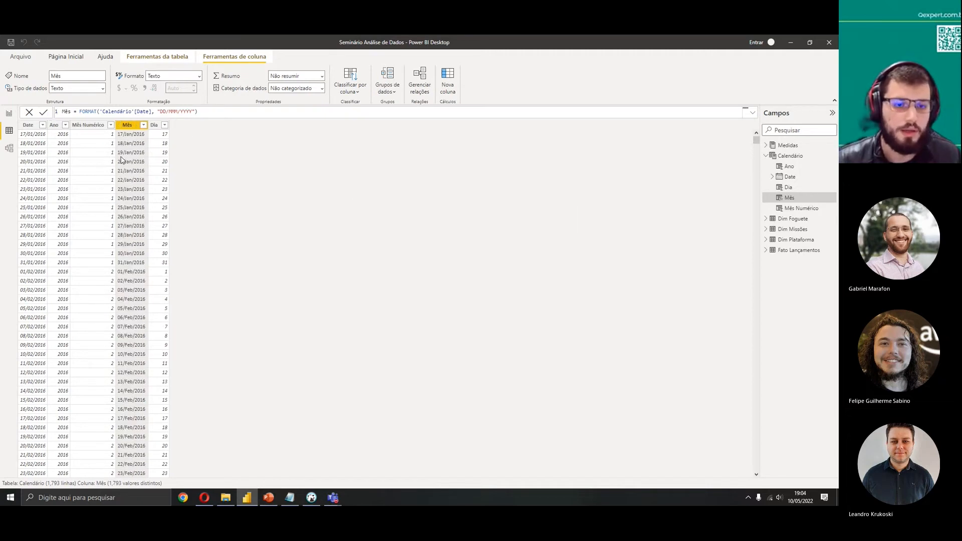
Set the Mês column's format string to "MMMM" to show full month names
drag(194, 111, 163, 112)
key(BackSpace)
key(BackSpace)
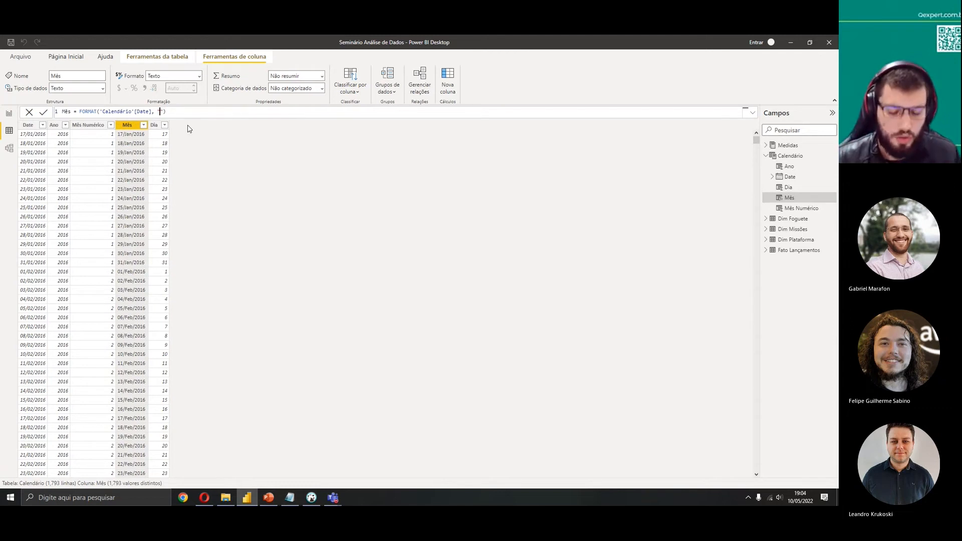
text(MMM)
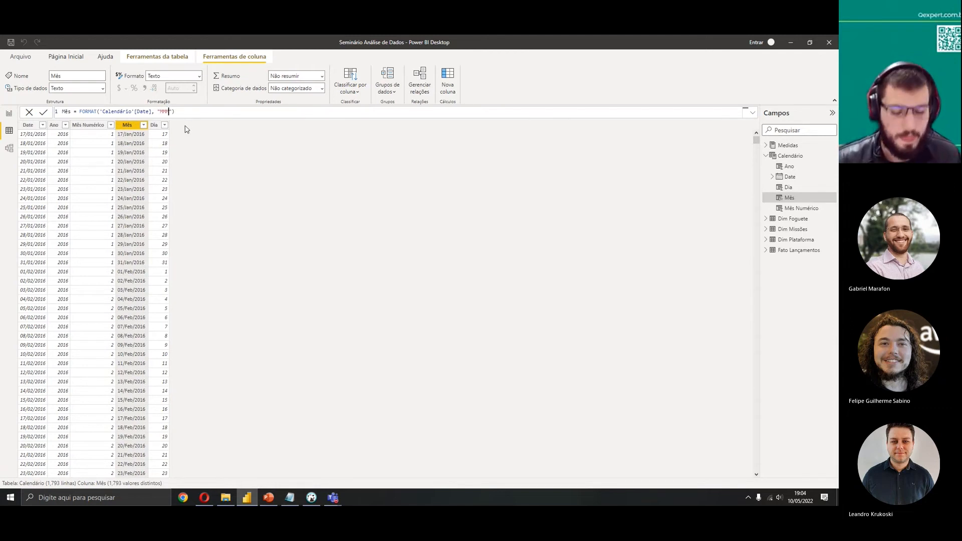
text(M)
click(43, 112)
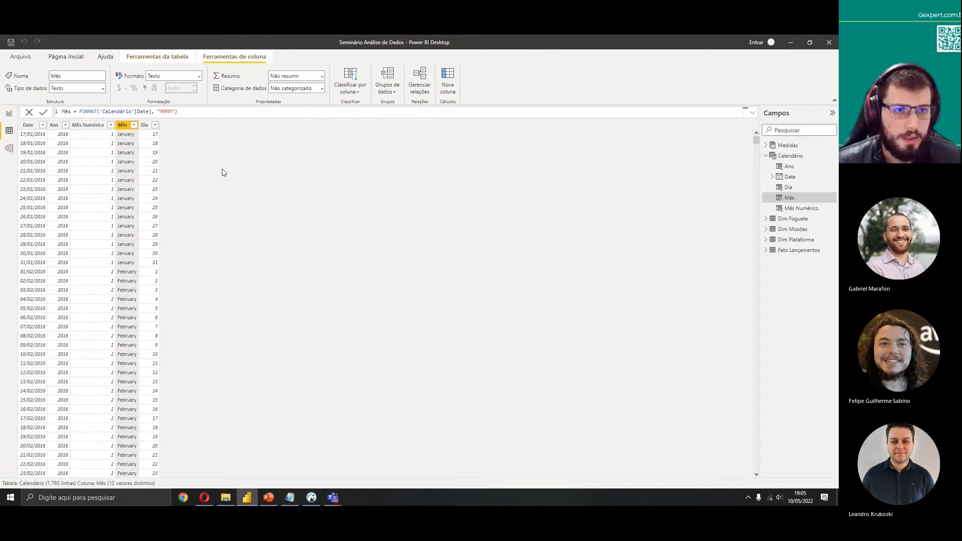
In the model view, relate Fato Lançamentos' Data Lançamento to Calendário's Date and review the relationship settings without changes
click(9, 148)
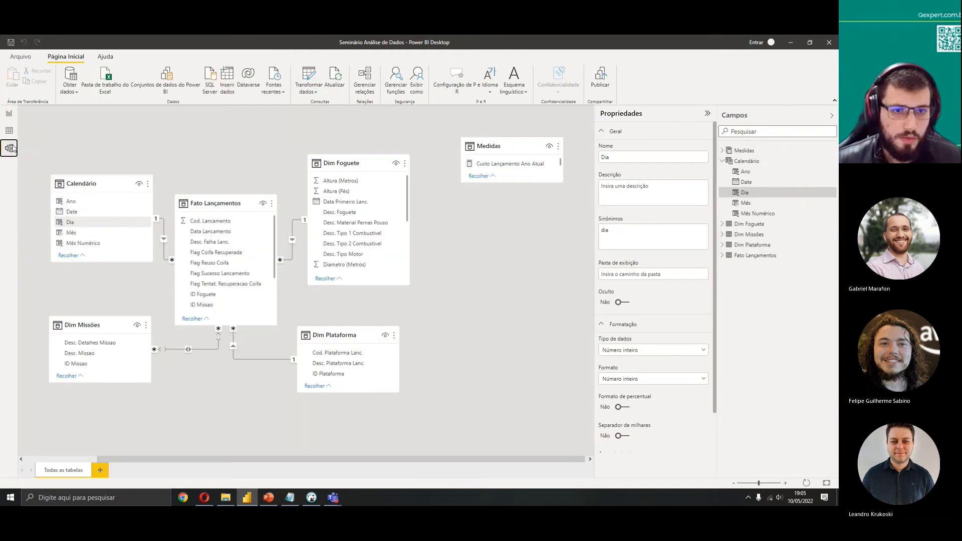
right_click(165, 231)
click(171, 236)
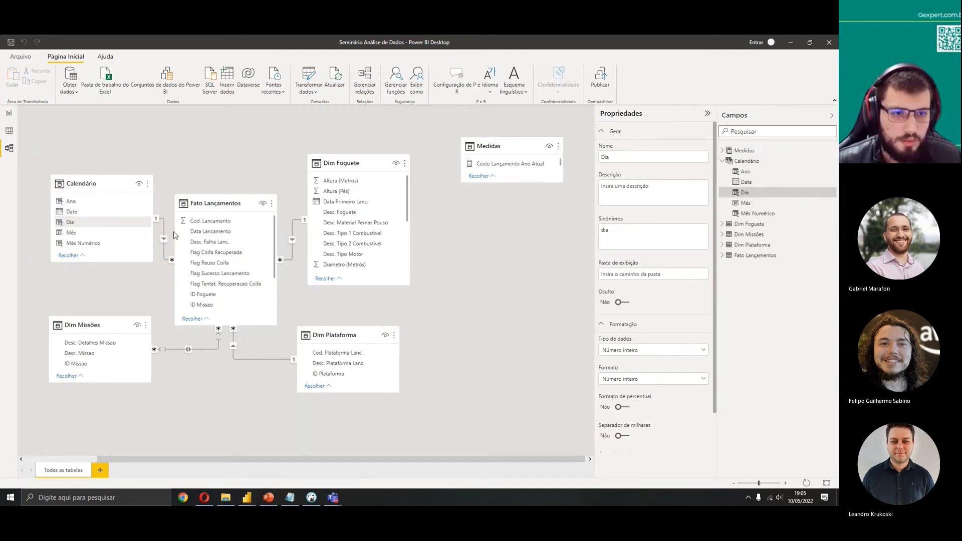
click(462, 288)
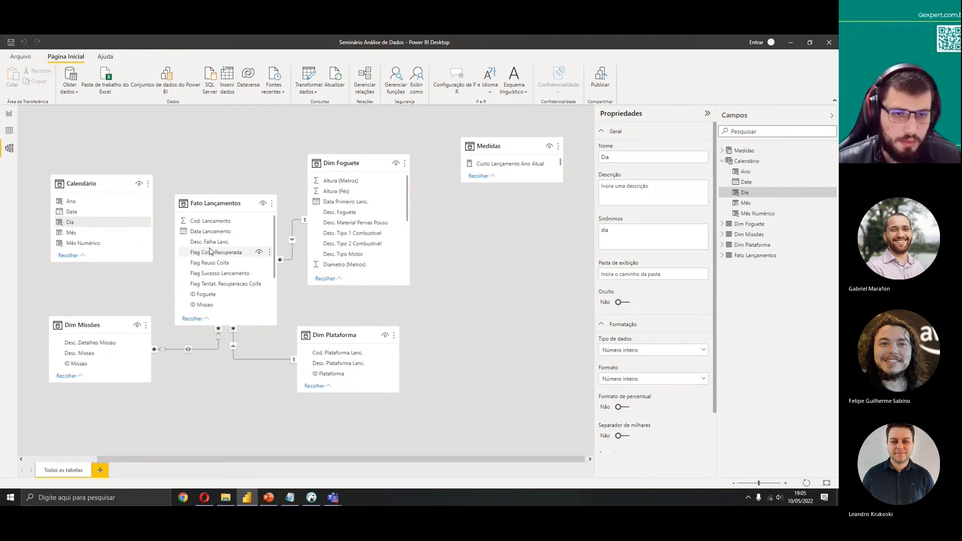
drag(203, 232, 86, 213)
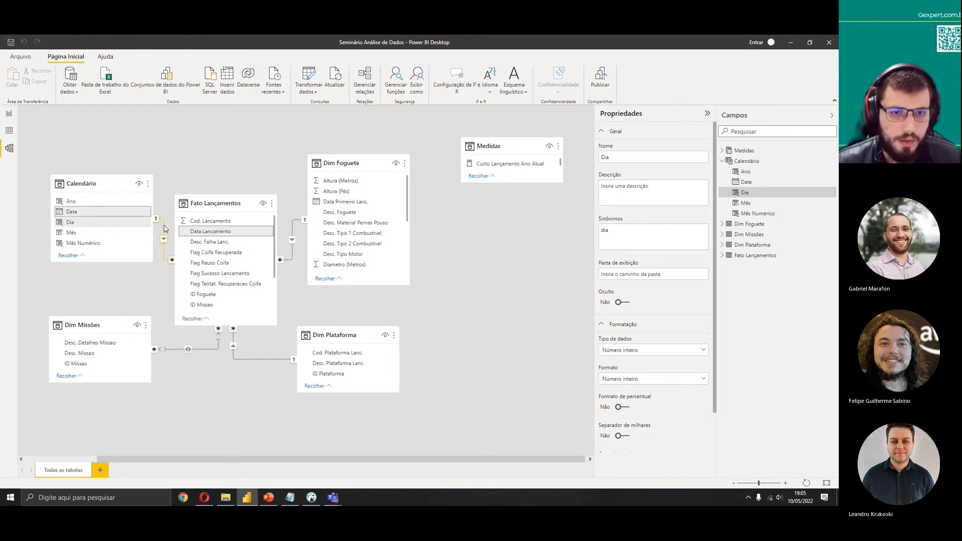
double_click(166, 229)
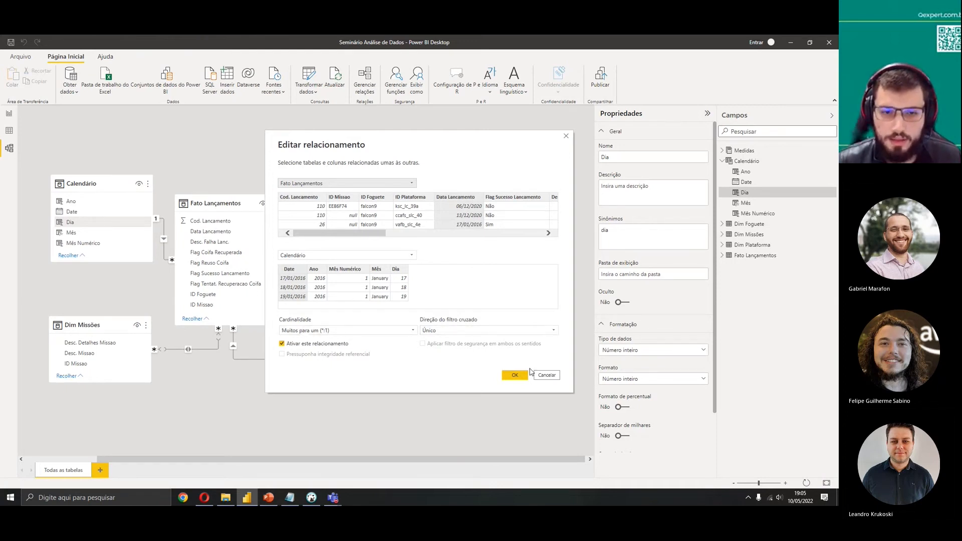
click(551, 377)
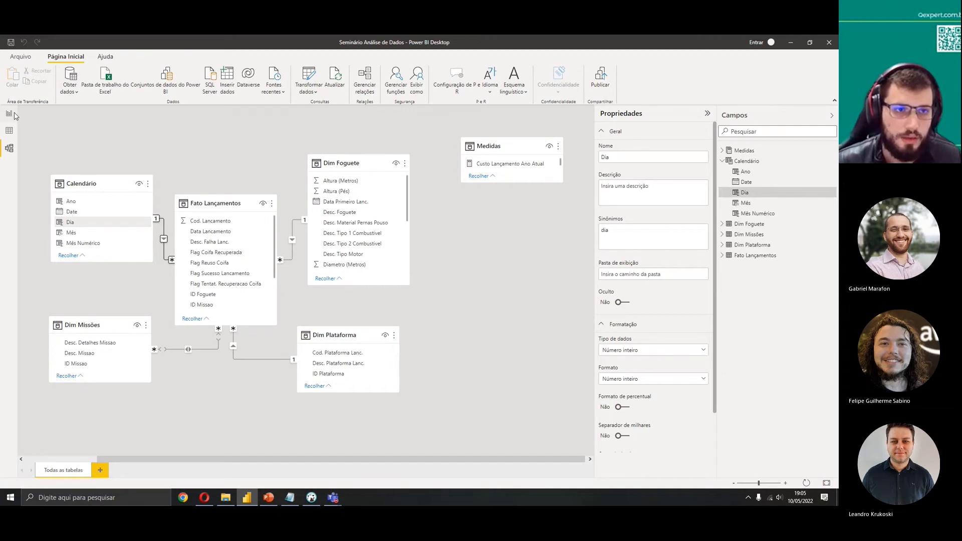
Open the report page's canvas background settings and set its transparency to 100%, then back to 0%
click(723, 160)
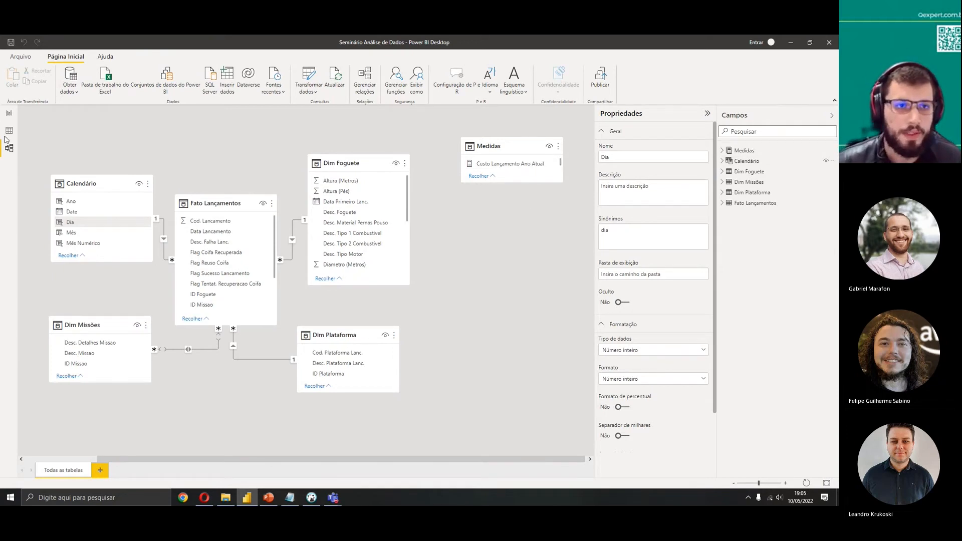
click(12, 114)
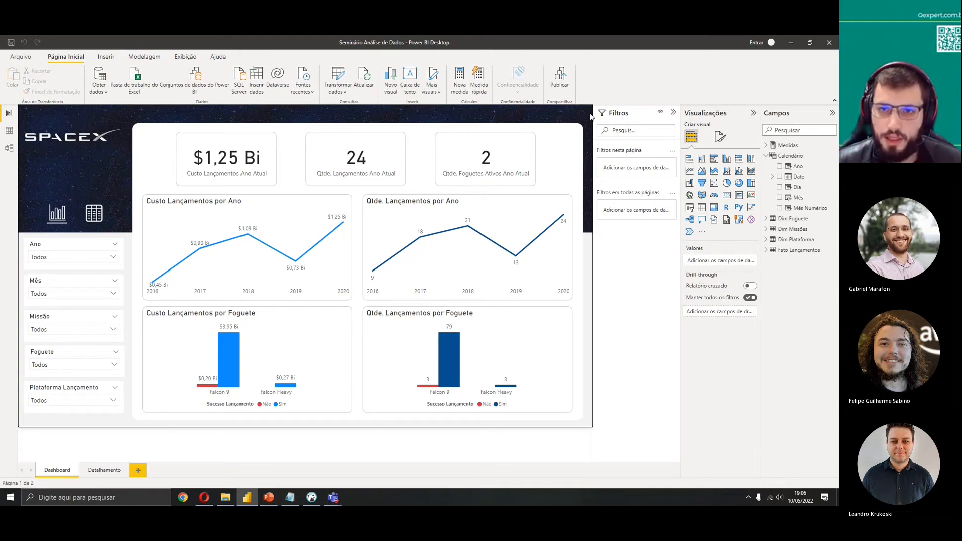
click(720, 137)
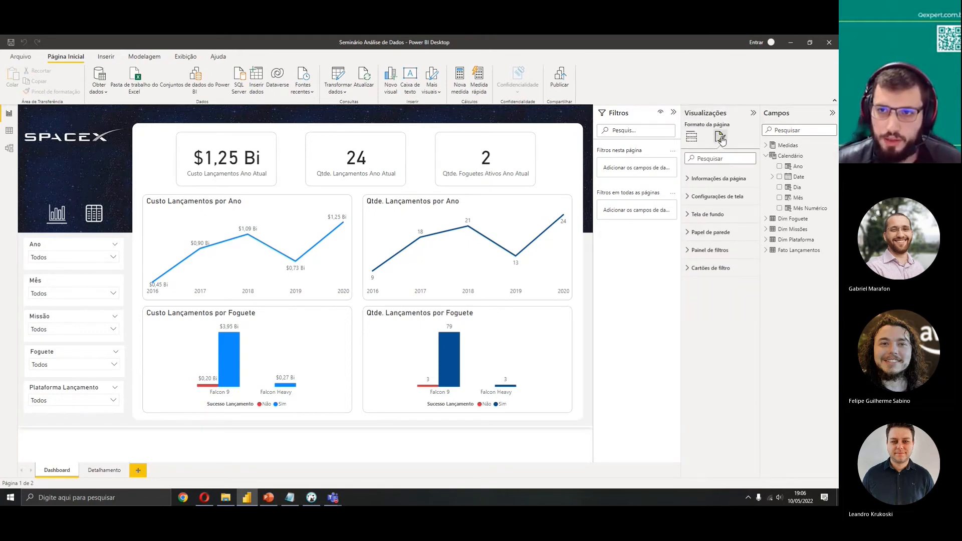
click(711, 232)
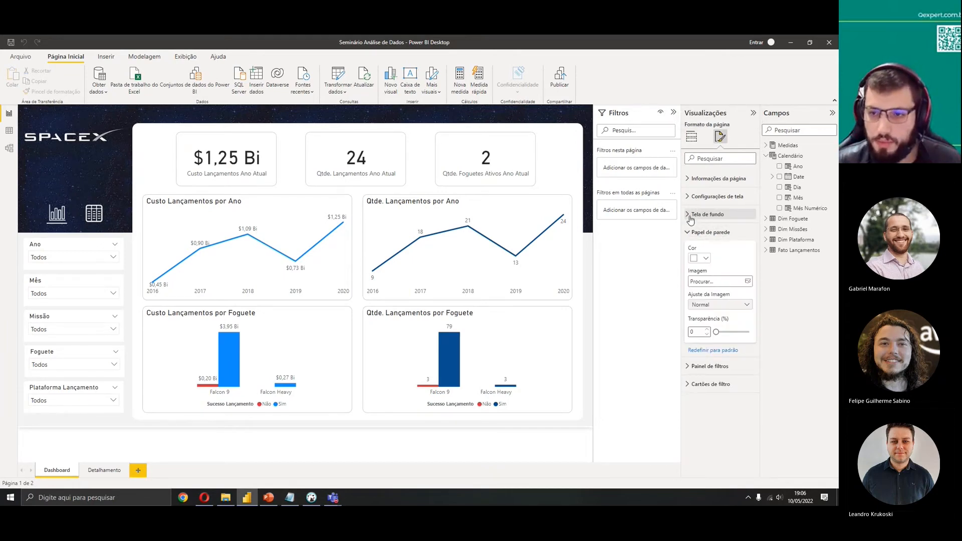
click(711, 218)
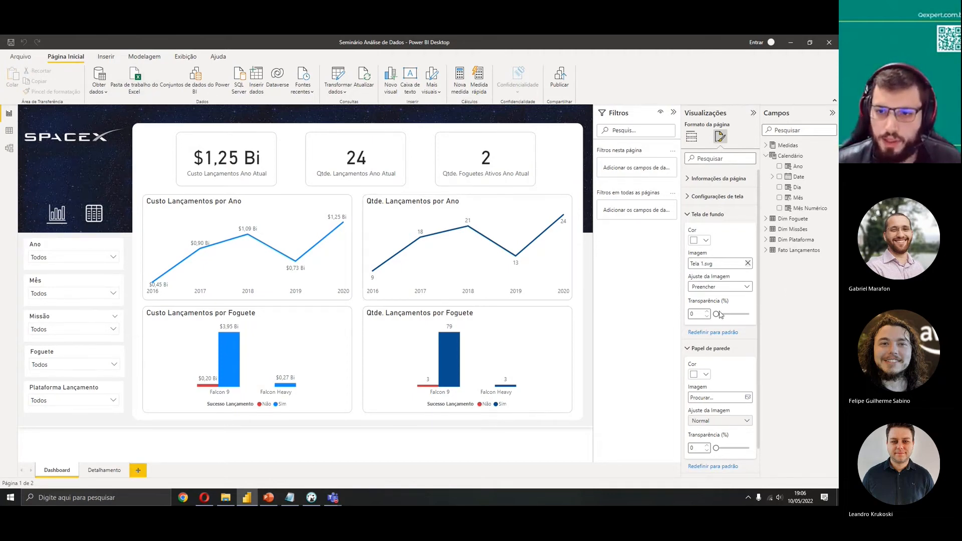
drag(719, 319, 766, 320)
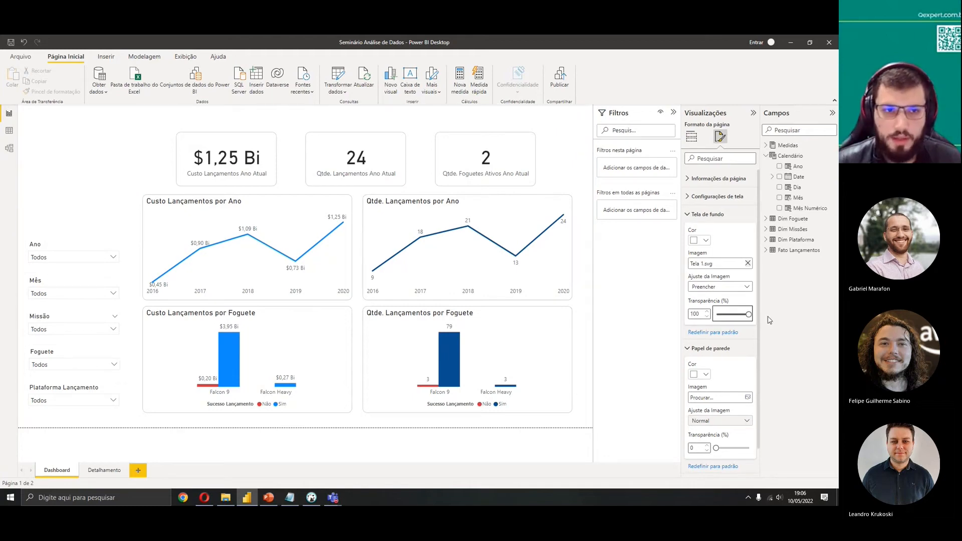
drag(749, 315, 701, 315)
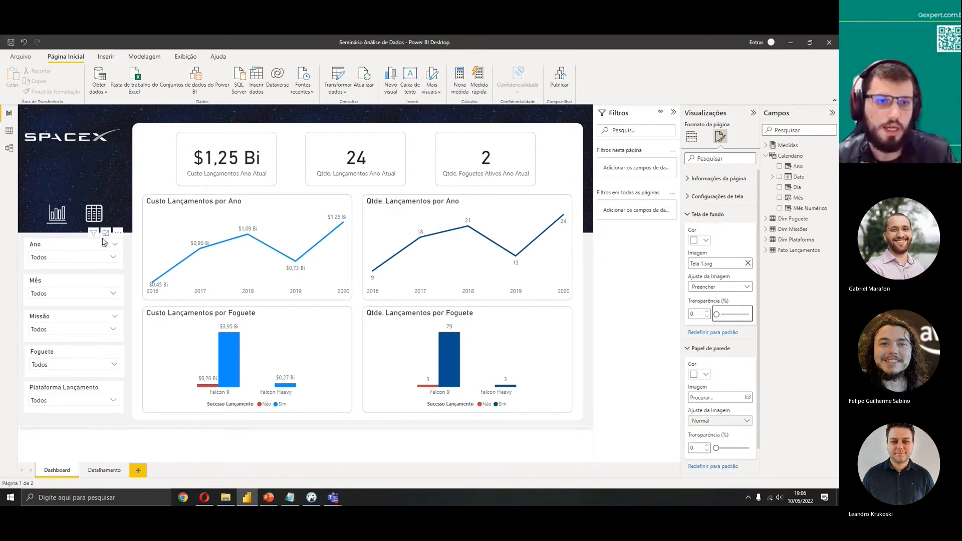
Select the page navigation button and the Custo Lançamentos Ano Atual card to inspect them
click(99, 209)
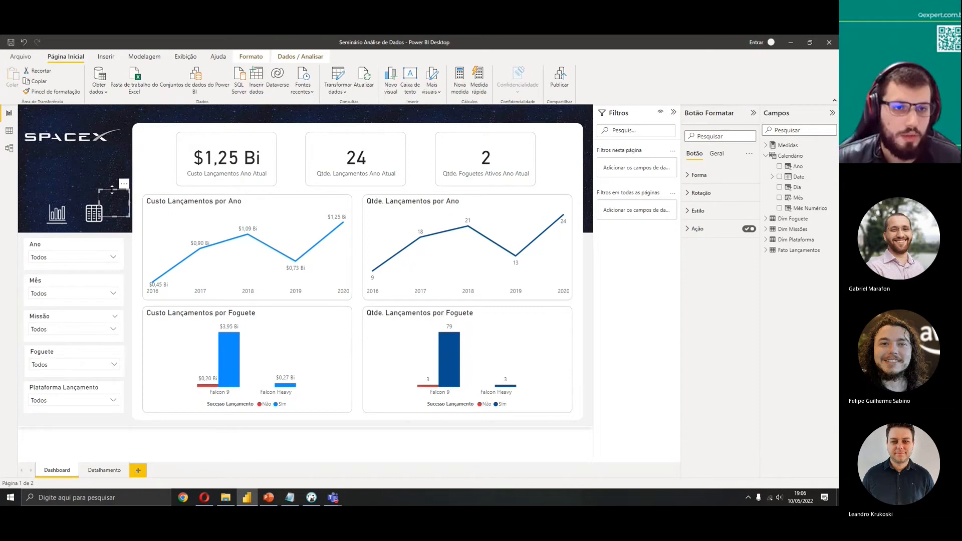
drag(115, 204, 96, 214)
click(75, 188)
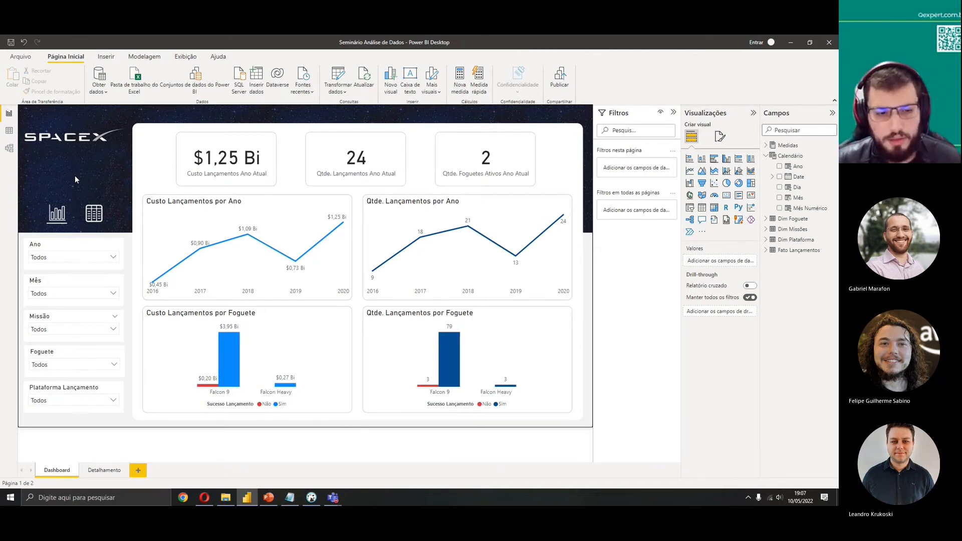
key(Tab)
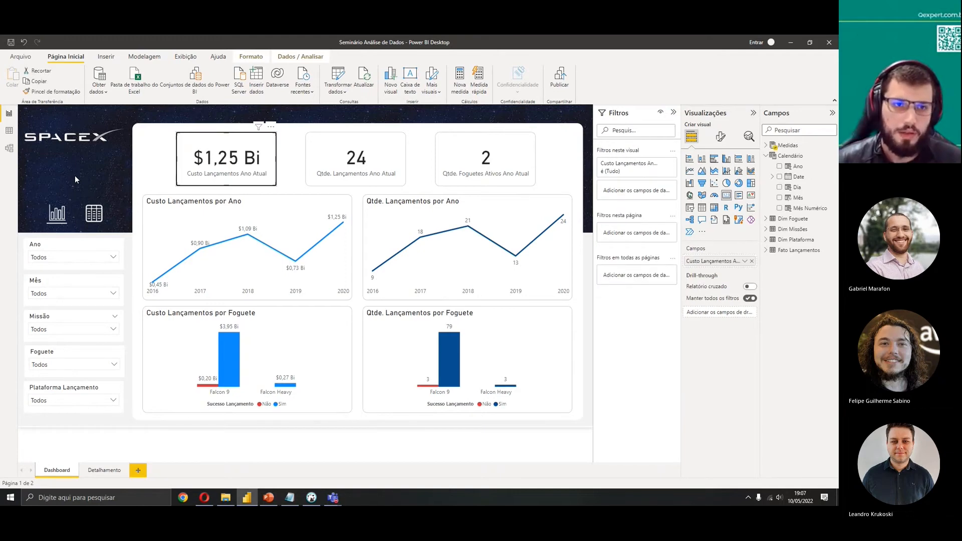
click(139, 194)
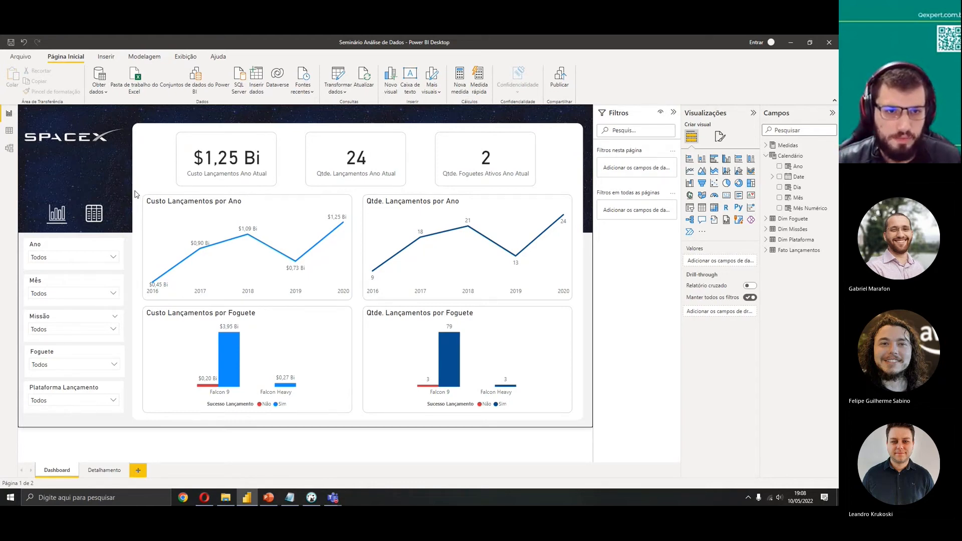
Examine the DAX formulas of the Custo Lançamento Ano Atual and Custo Lançamentos measures
mouse_move(205, 266)
mouse_move(277, 240)
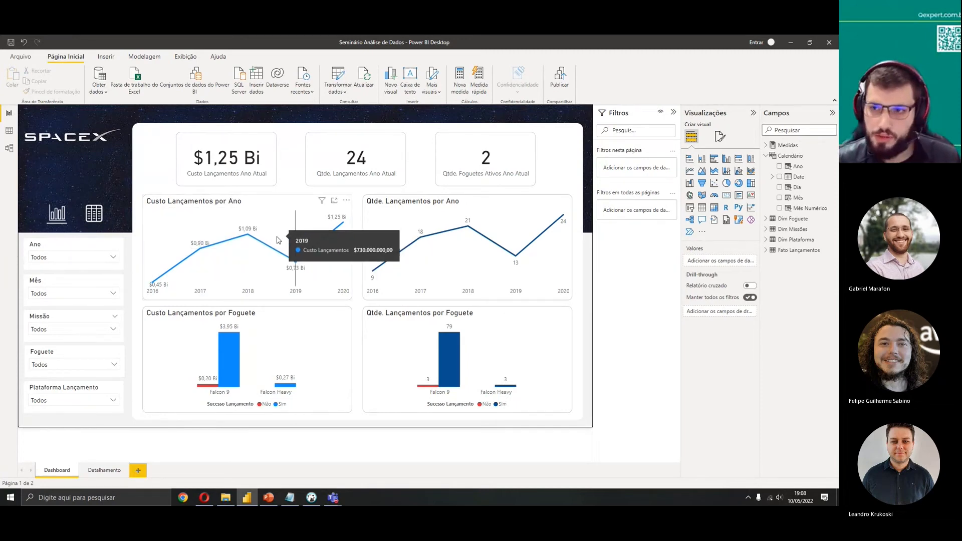
click(767, 147)
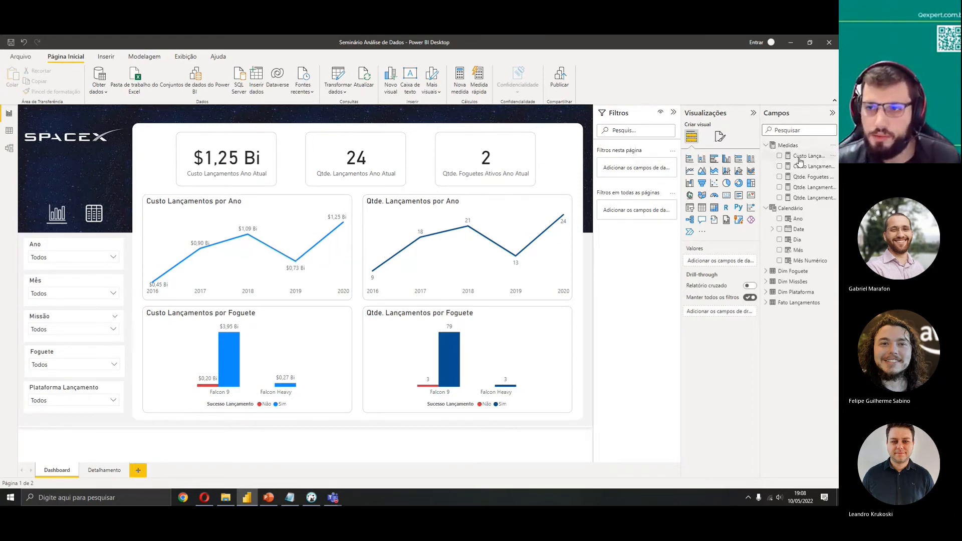
click(800, 159)
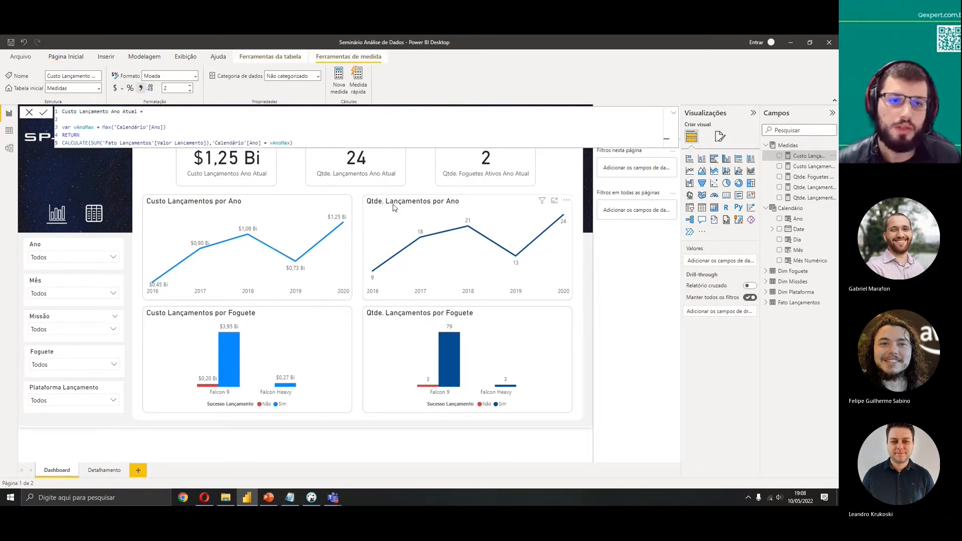
click(808, 166)
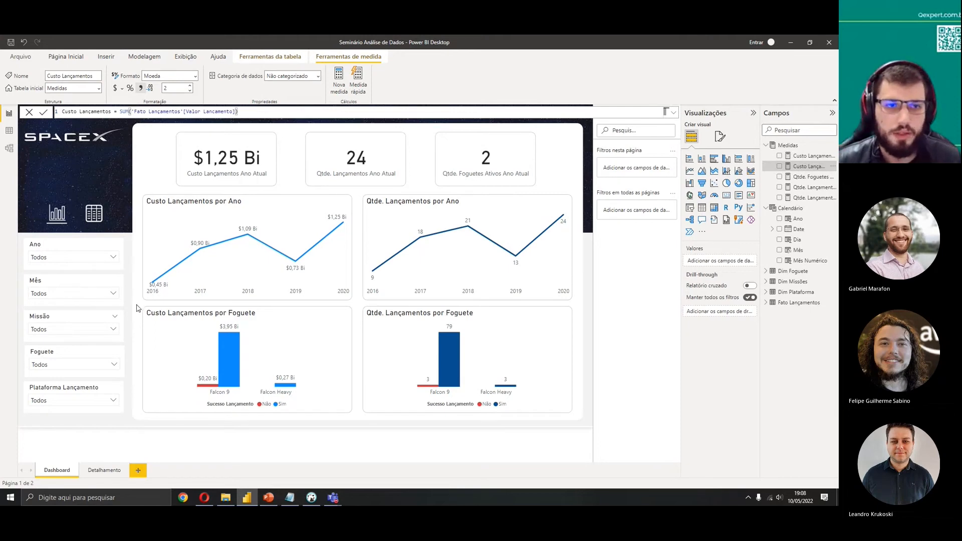
drag(130, 115, 252, 111)
click(29, 112)
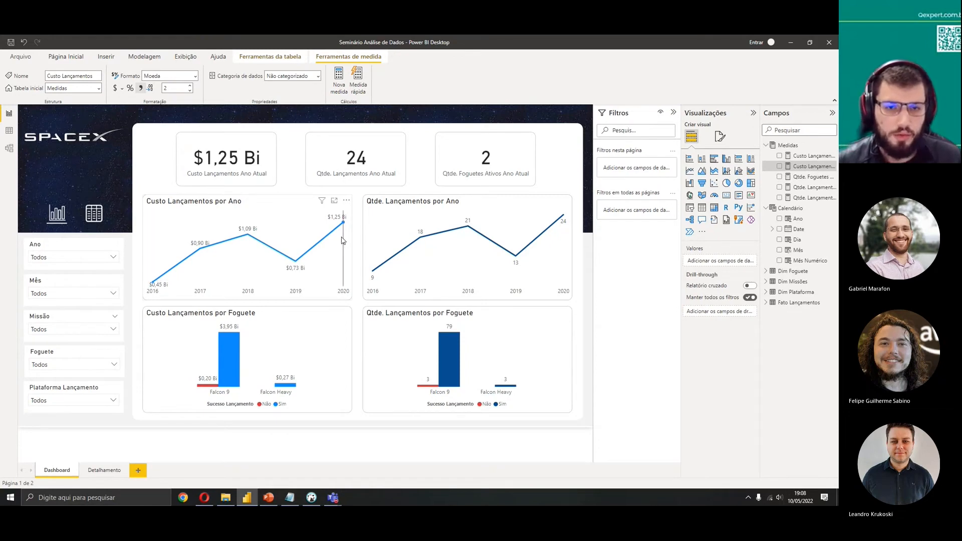
Filter the Ano slicer to 2020, then clear the slicer selection
mouse_move(312, 283)
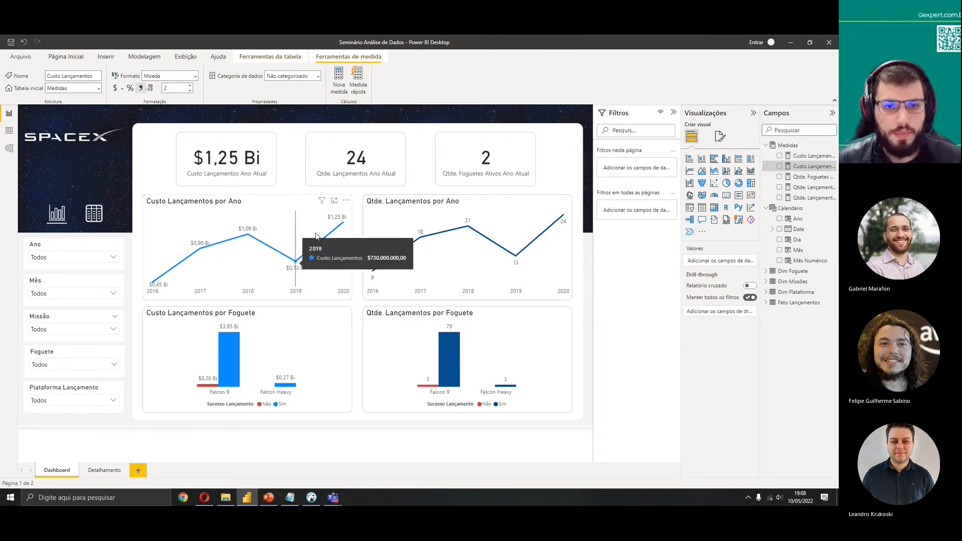
mouse_move(341, 221)
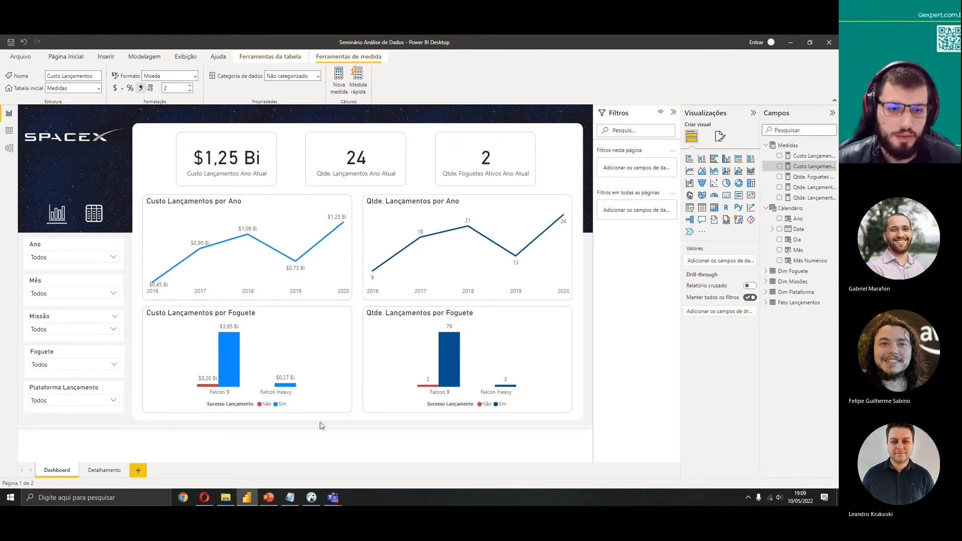
mouse_move(228, 381)
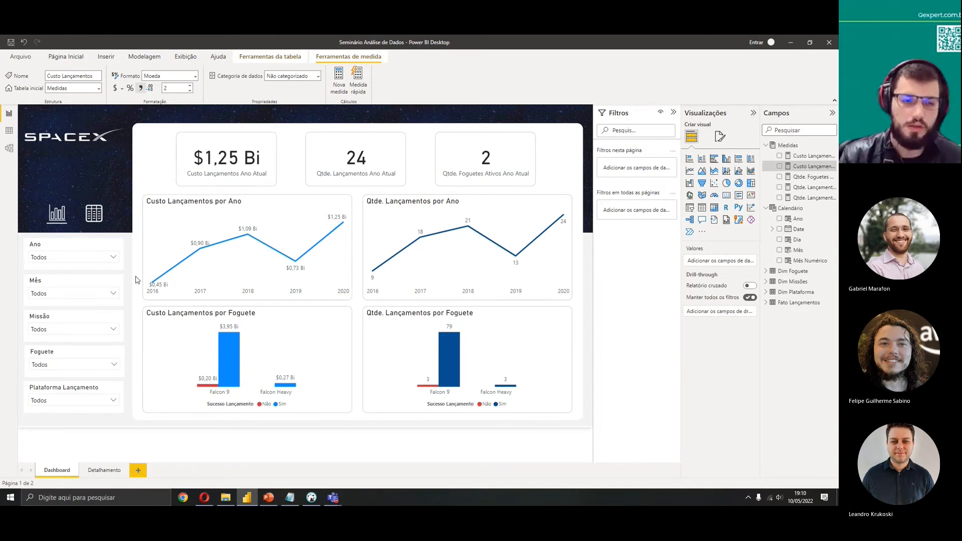
click(108, 257)
click(53, 283)
click(69, 261)
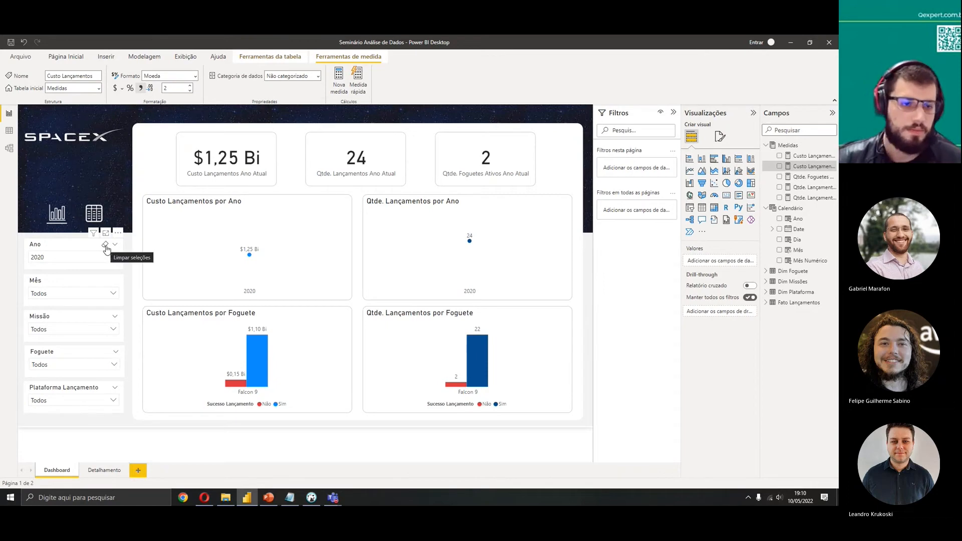
click(105, 246)
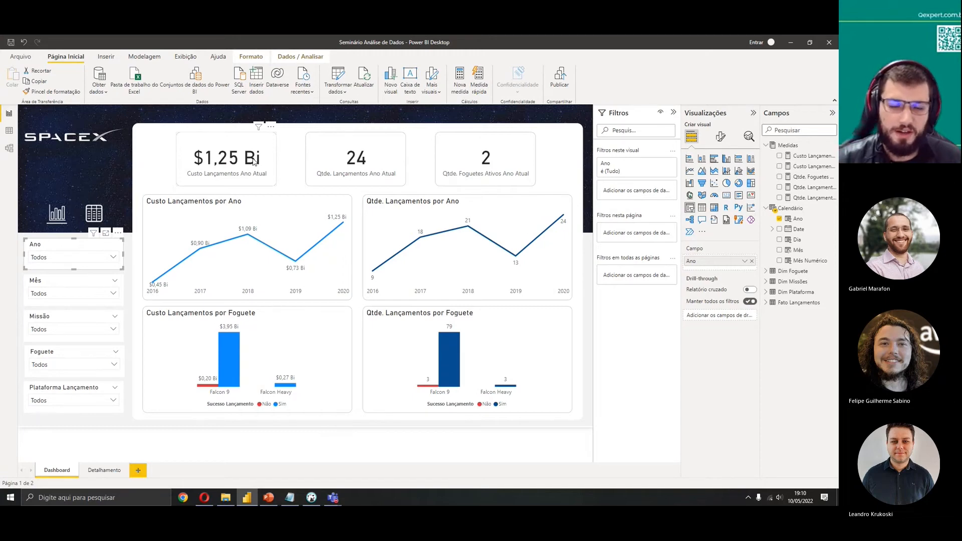
Go to the Detalhamento page through the table navigation button and select its detail table visual
click(142, 176)
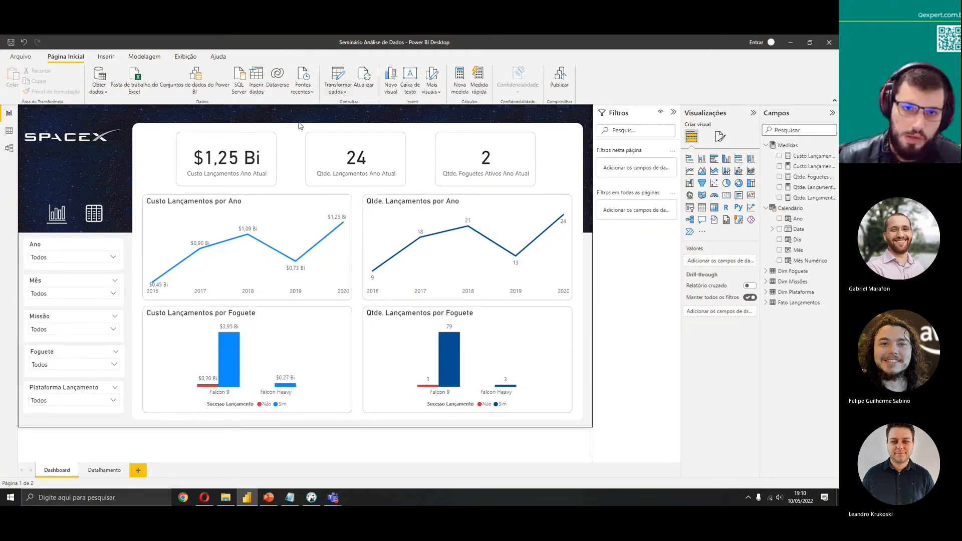
mouse_move(474, 240)
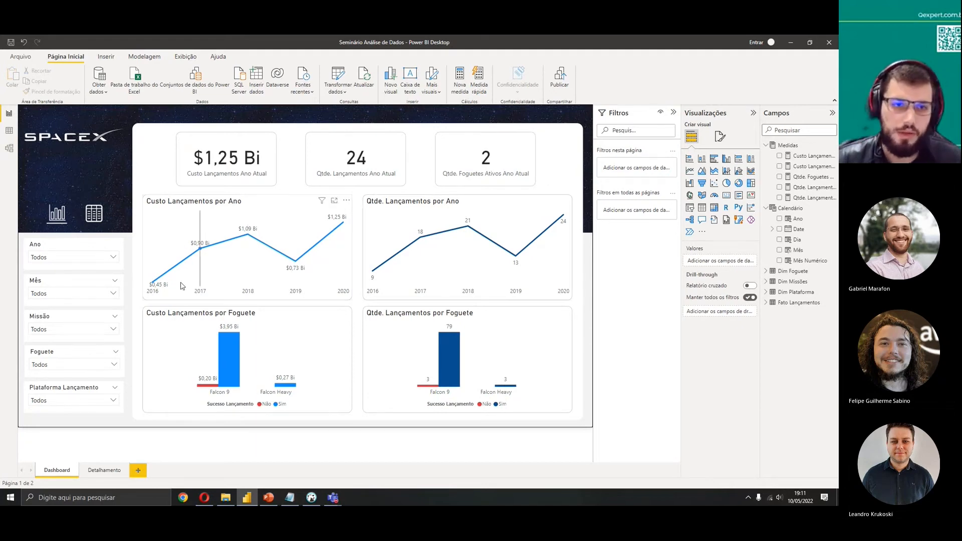
mouse_move(183, 286)
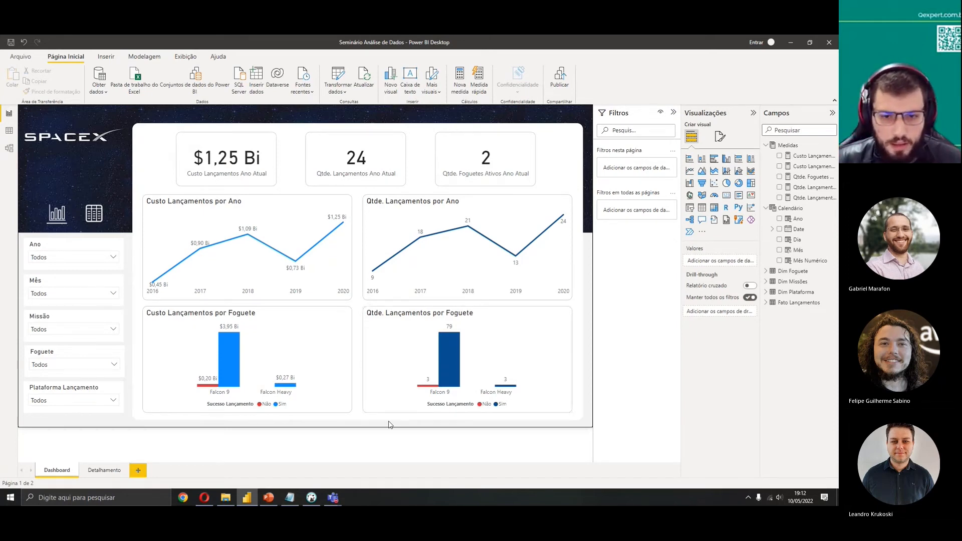
ctrl+click(92, 216)
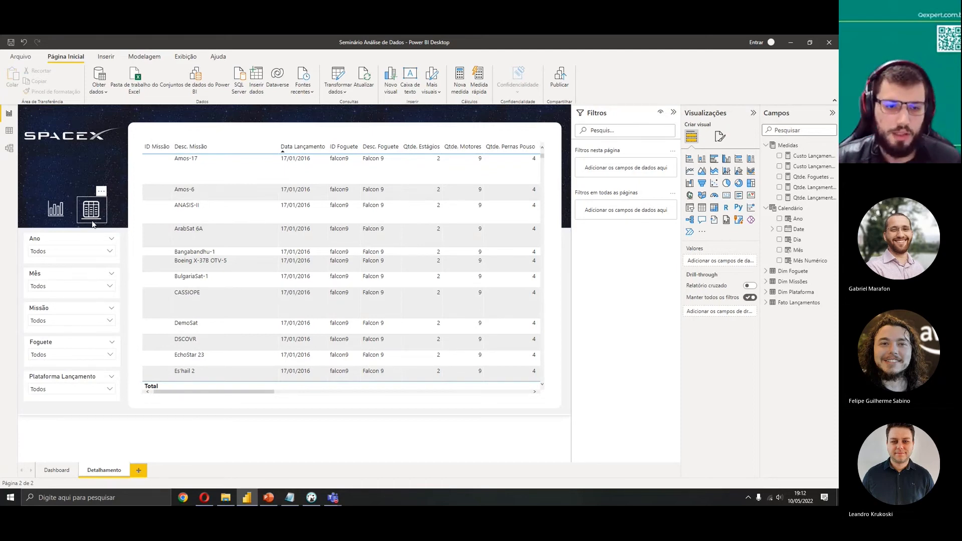
drag(261, 393, 233, 390)
click(206, 167)
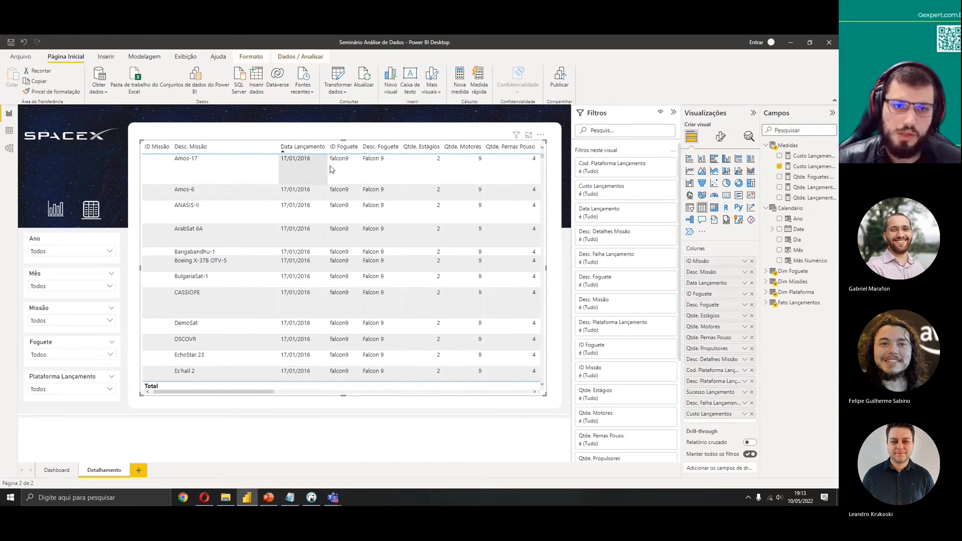
Scroll sideways through the detail table's columns and sort it by Desc. Falha Lançamento
drag(236, 393, 285, 395)
drag(314, 395, 489, 396)
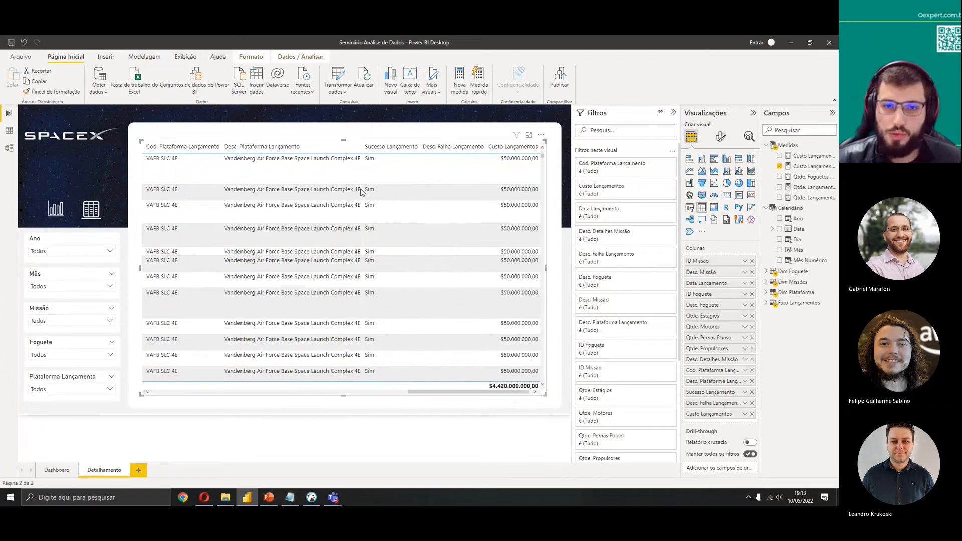
click(465, 150)
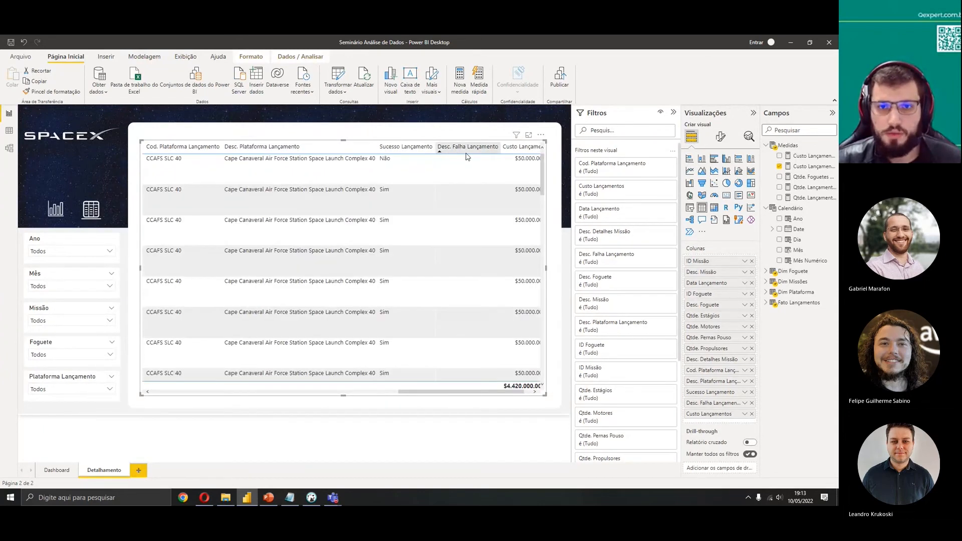
click(467, 151)
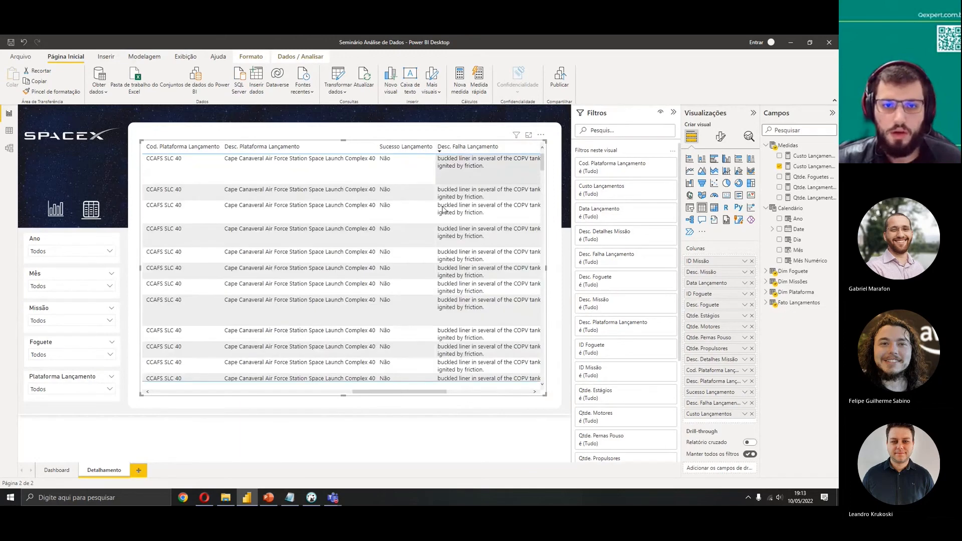
drag(434, 395, 476, 395)
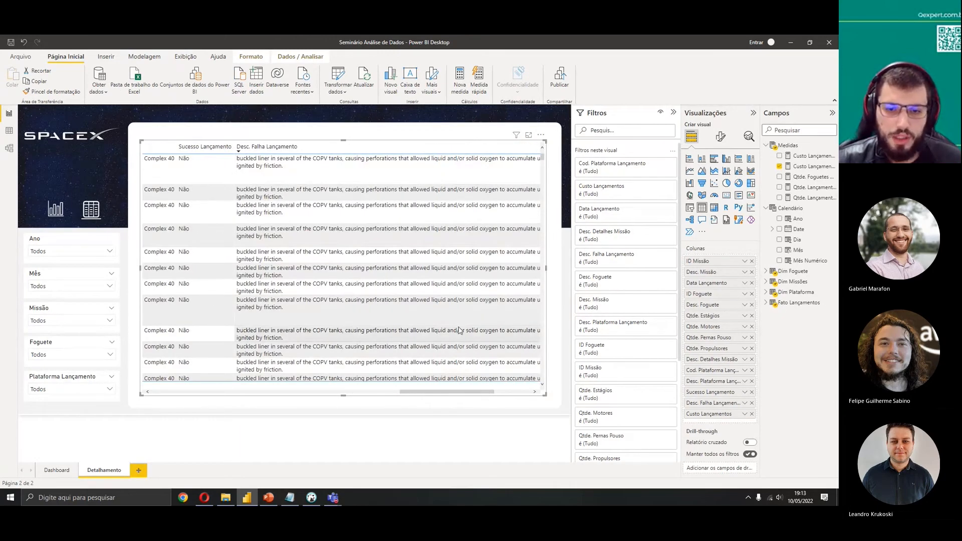
drag(470, 390, 507, 392)
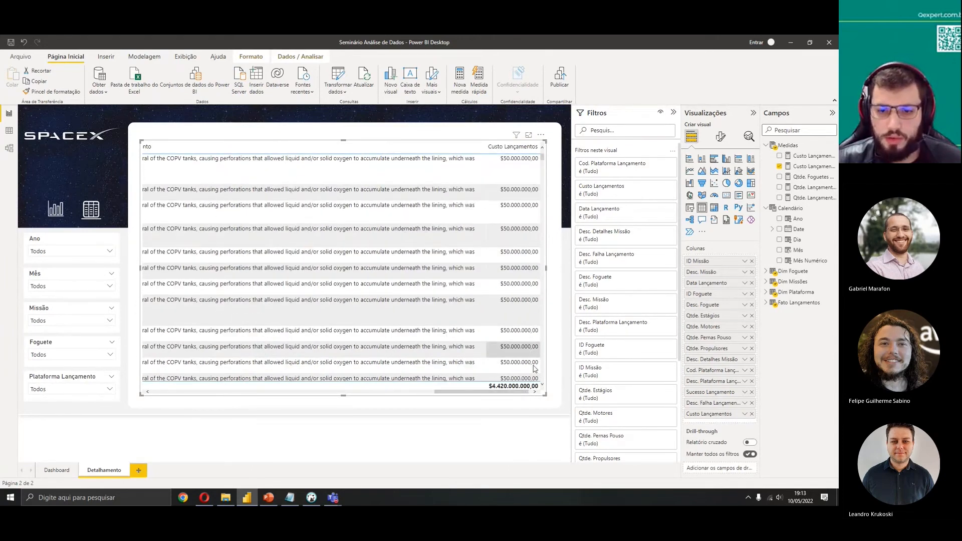
drag(510, 391, 226, 396)
Return to the Dashboard page and create a new measure in Fato Lançamentos named Custo total Lançamentos with an empty formula
click(57, 470)
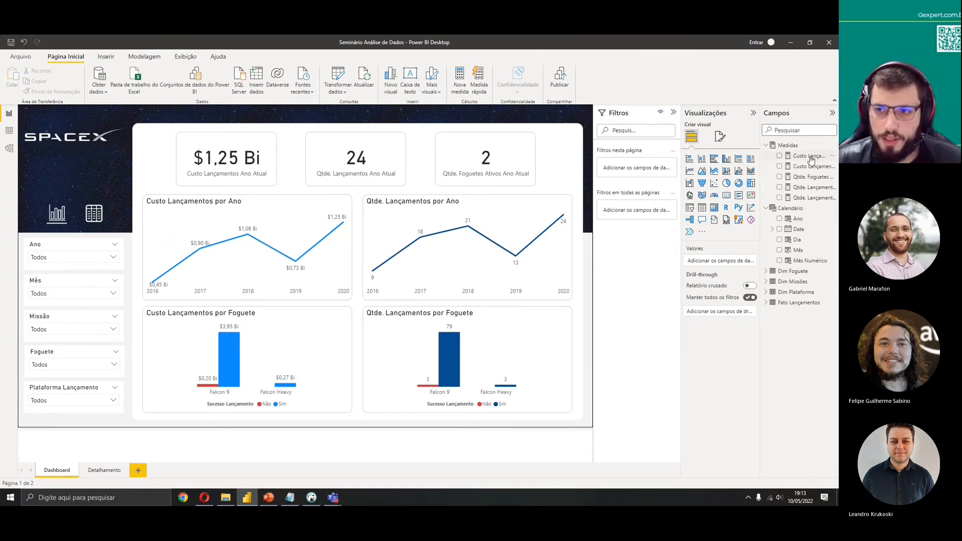
click(788, 145)
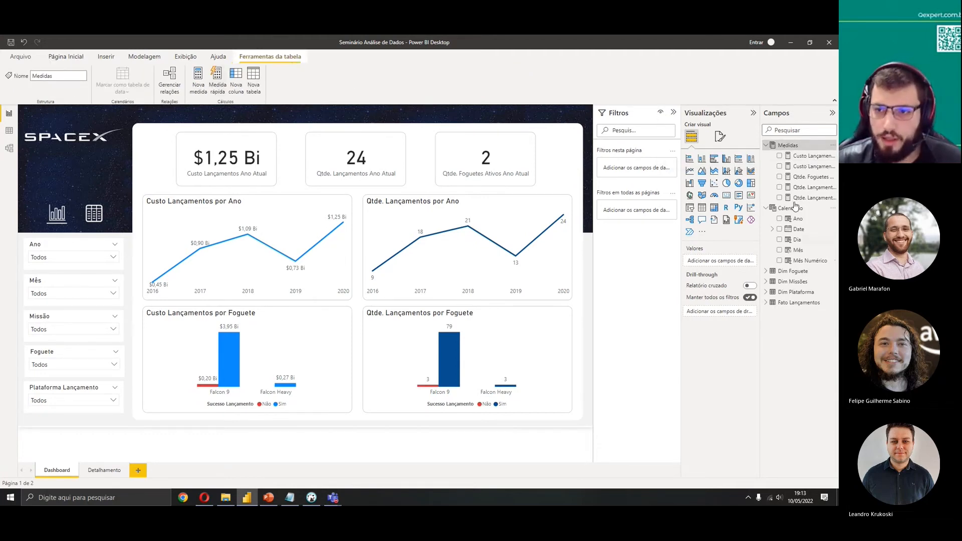
click(785, 304)
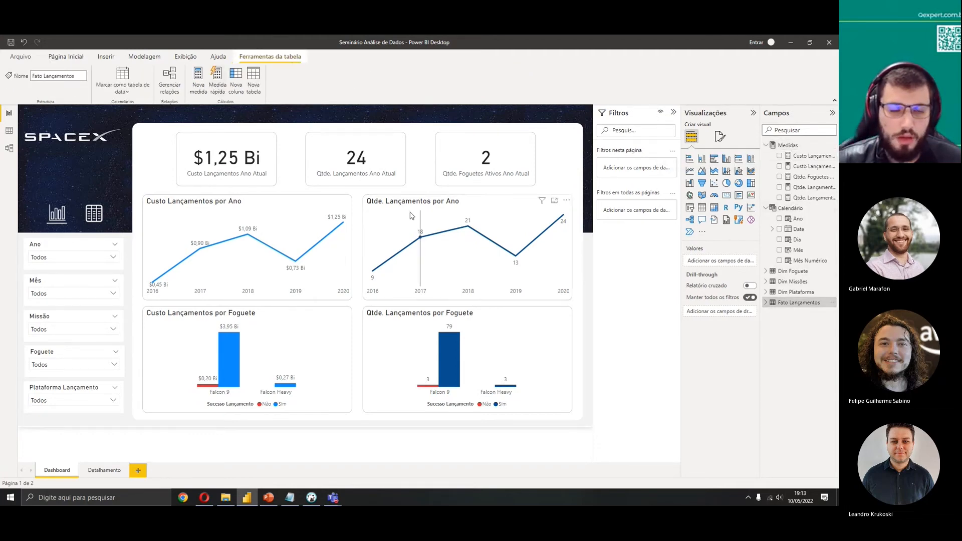
click(200, 89)
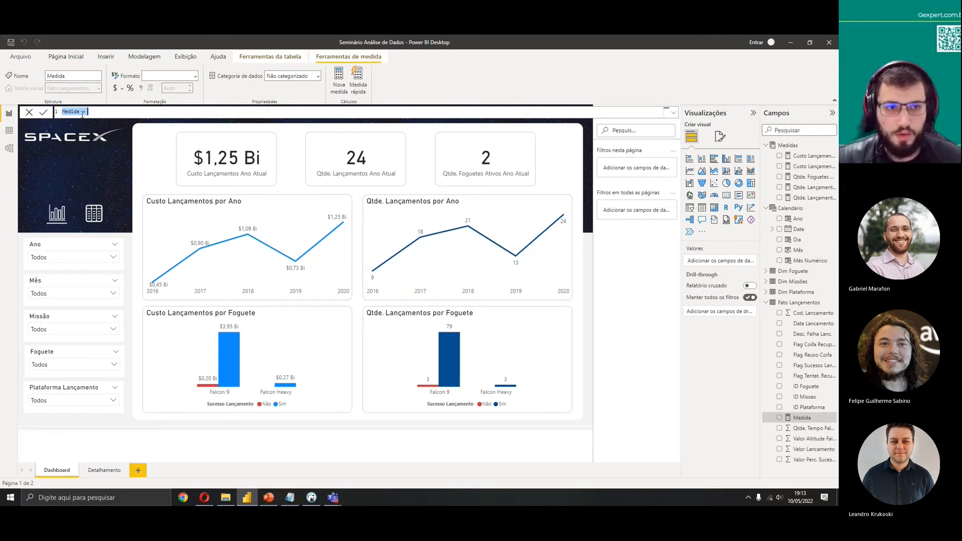
text(Custo total Lanc)
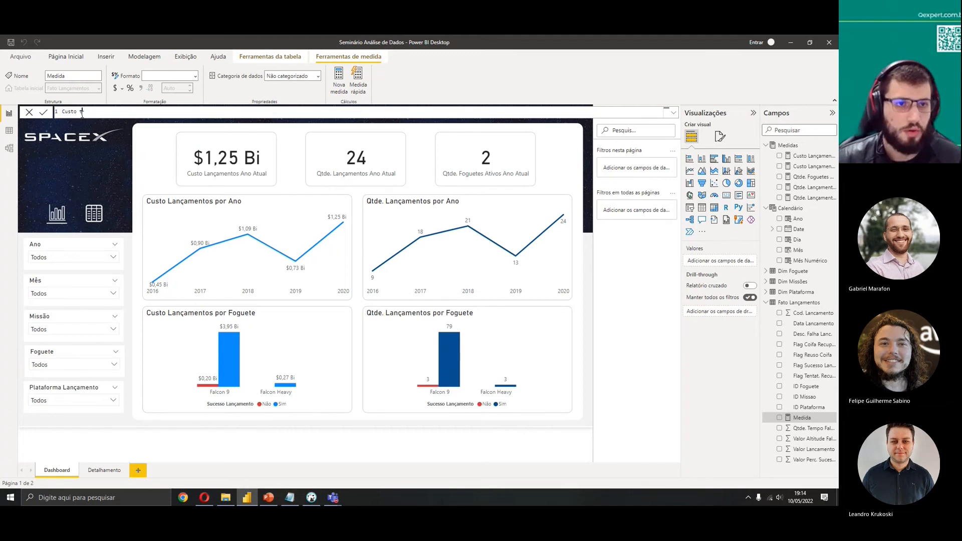
text(amentos)
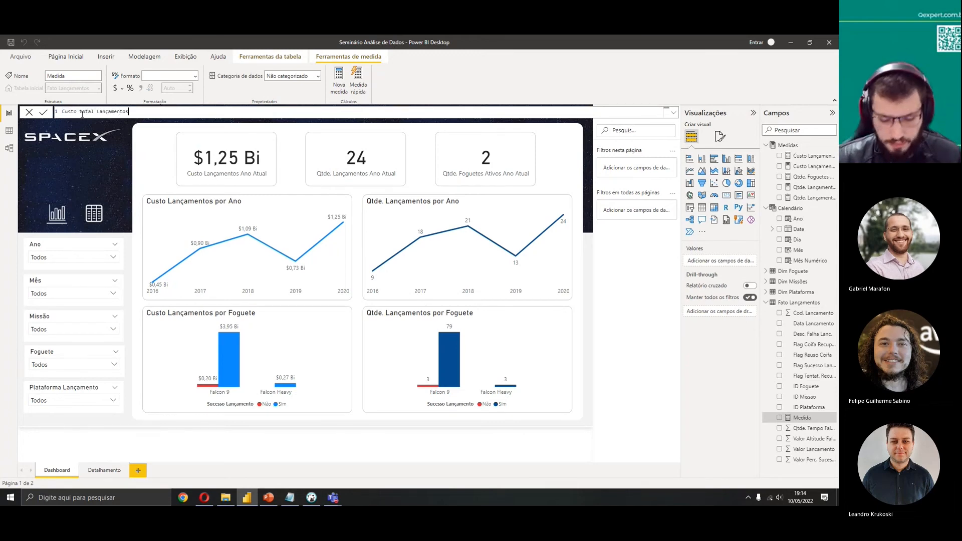
text( =)
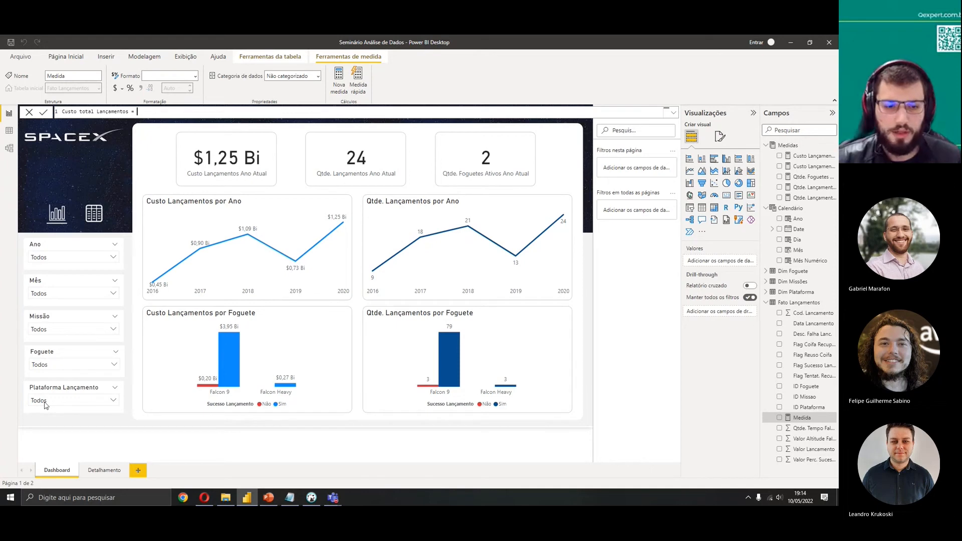
click(139, 477)
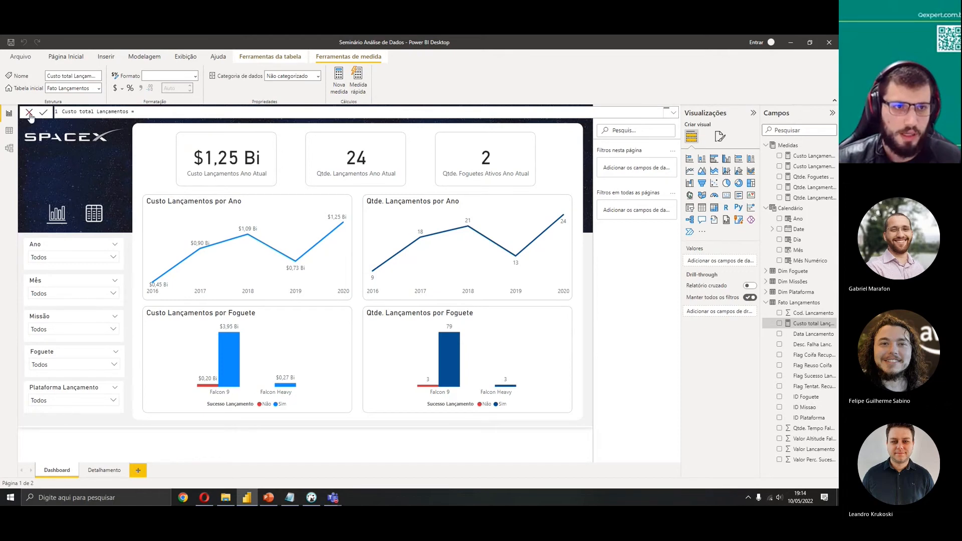
Add a new report page and place a clustered column chart, enlarging it across the canvas
click(139, 473)
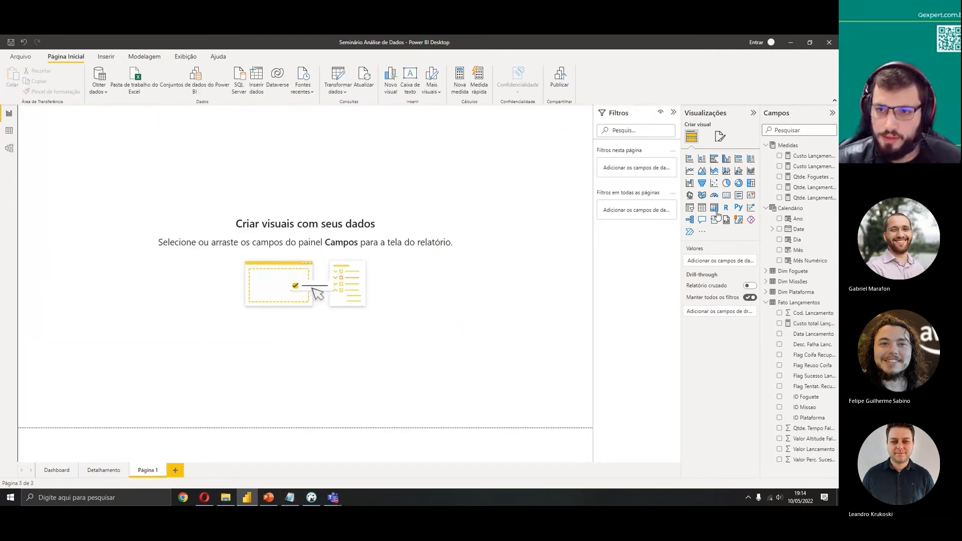
click(728, 161)
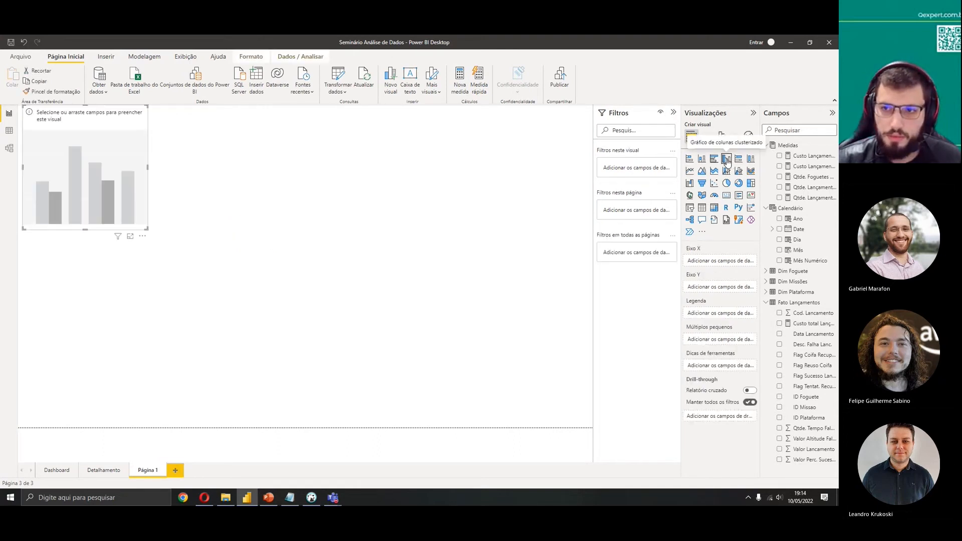
drag(114, 208, 475, 359)
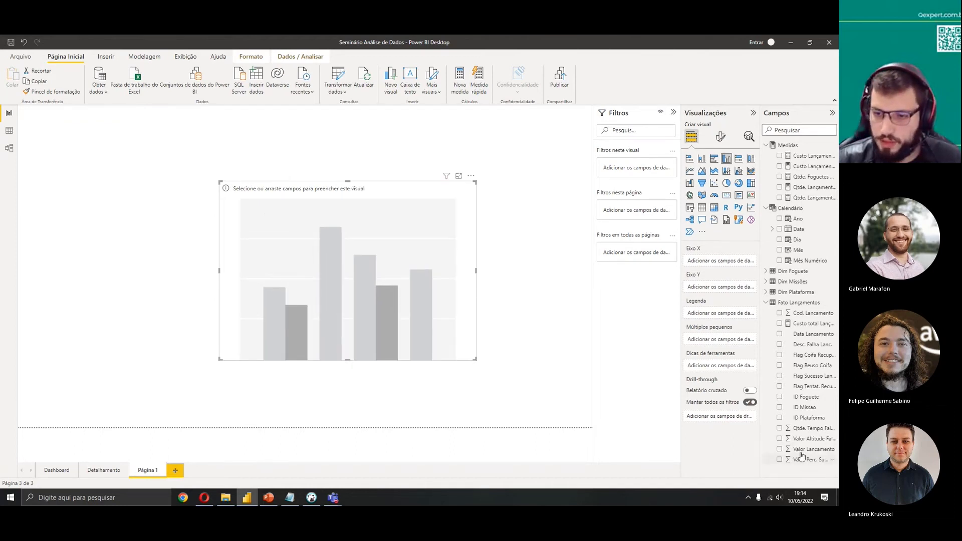
Try Valor Lancamento on the chart's Y-axis, switch its aggregation to Mínimo, and remove it again
click(780, 450)
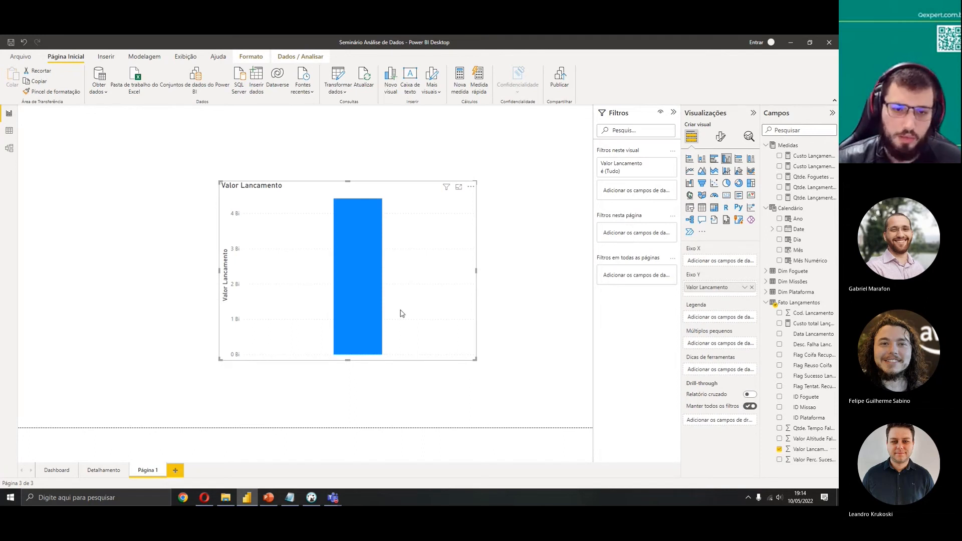
click(745, 288)
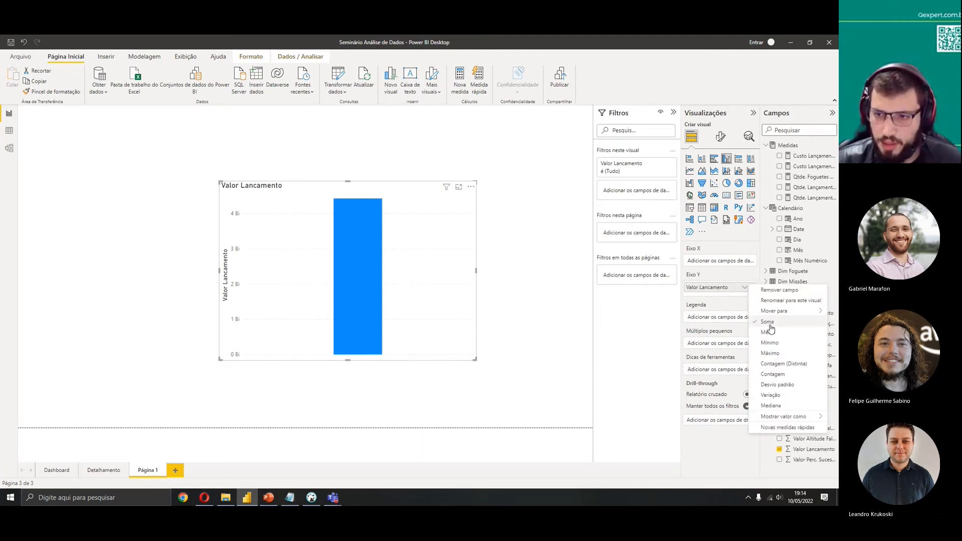
click(594, 366)
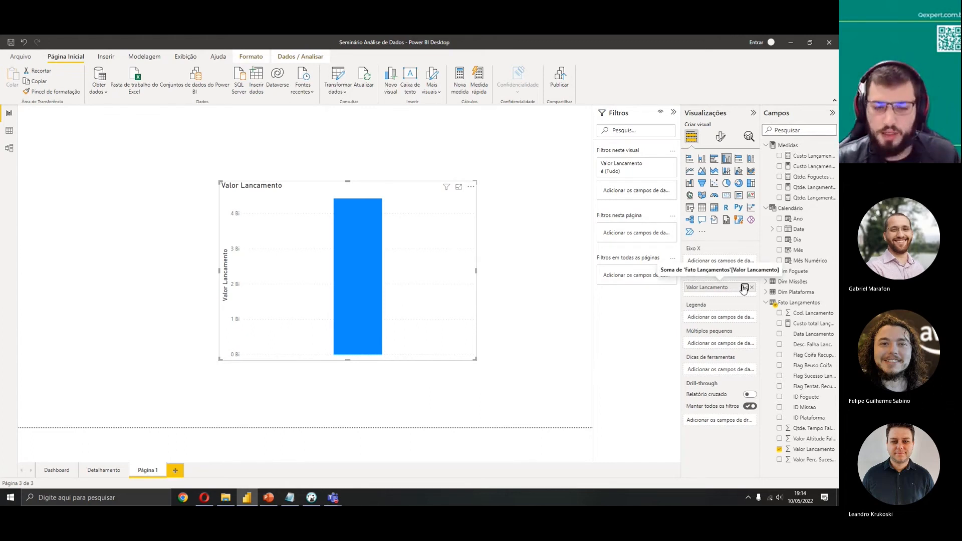
click(745, 288)
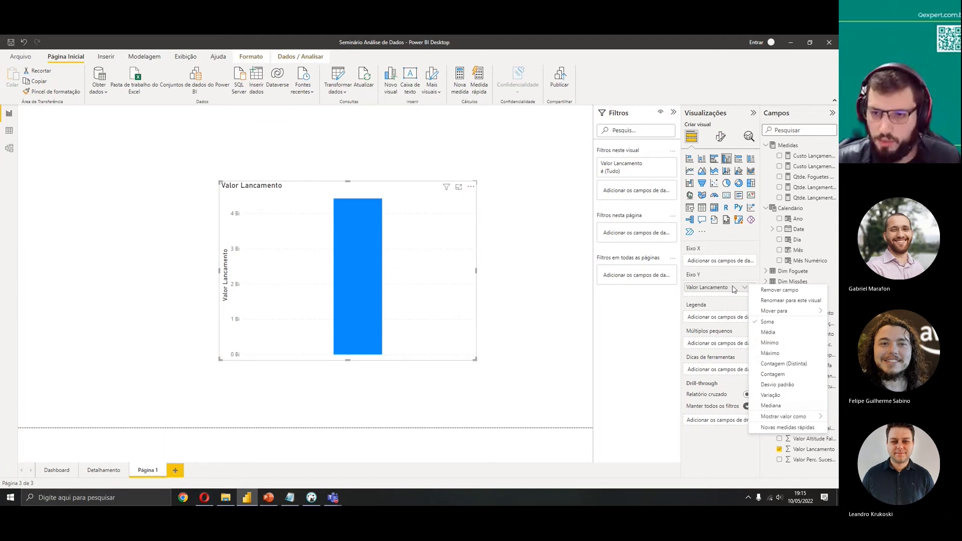
click(770, 343)
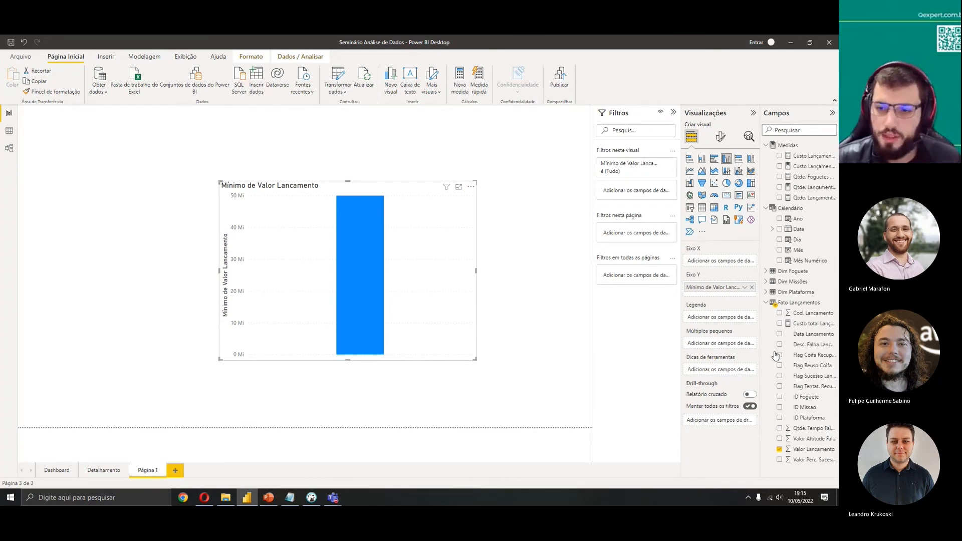
click(752, 287)
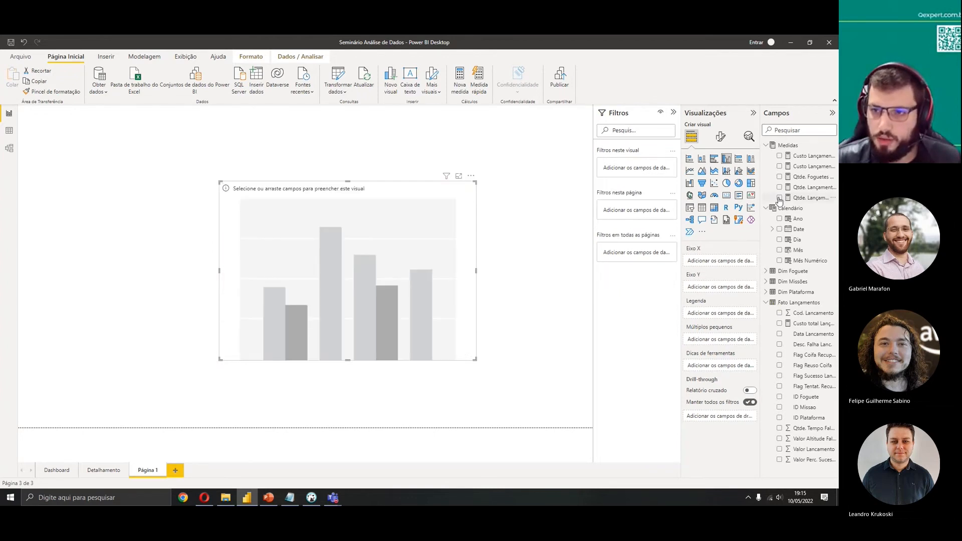
Try Custo Lançamentos and Ano on the chart, moving Ano from the Y-axis to the X-axis
click(780, 166)
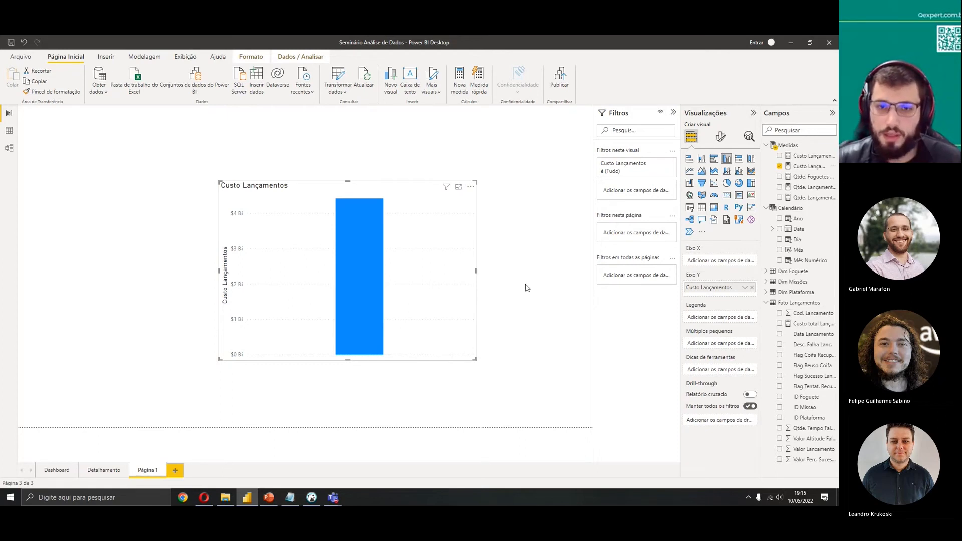
click(752, 287)
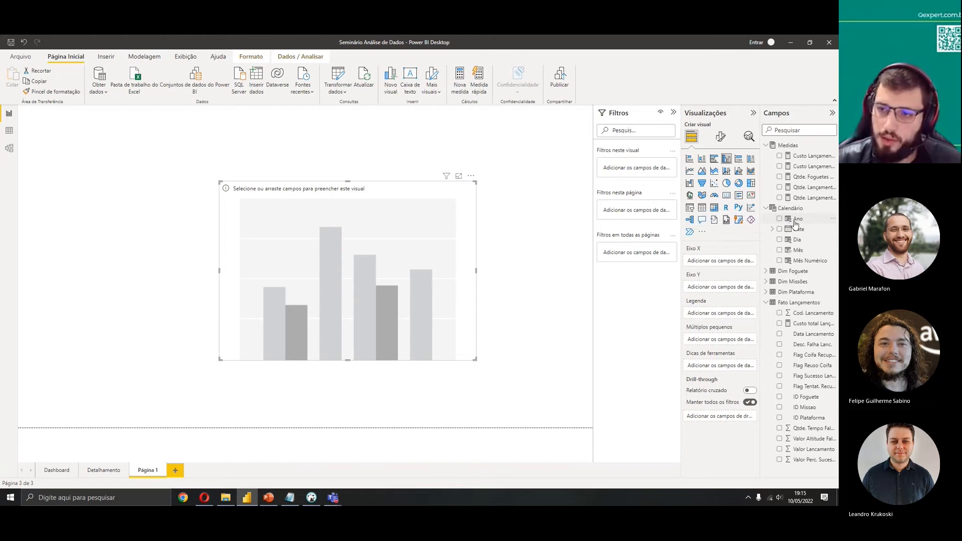
click(780, 220)
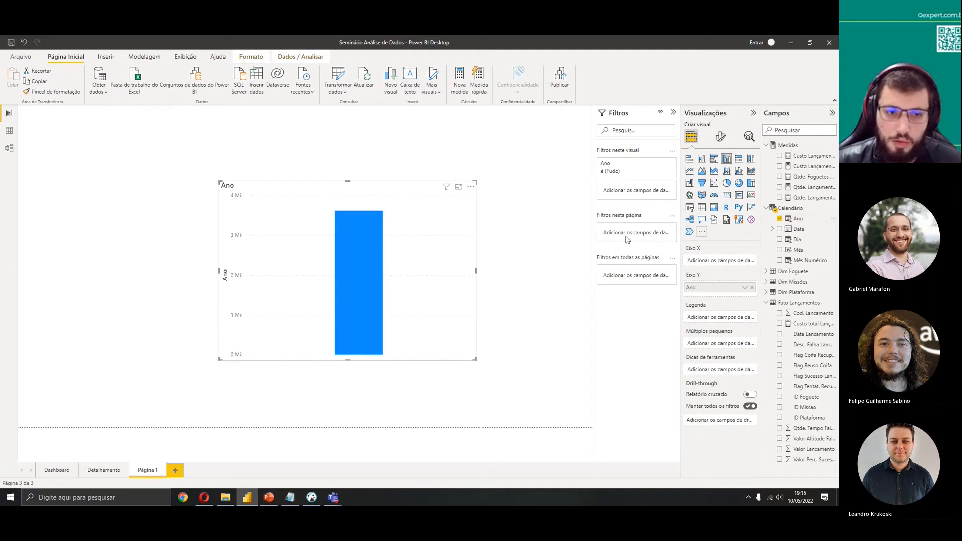
click(746, 287)
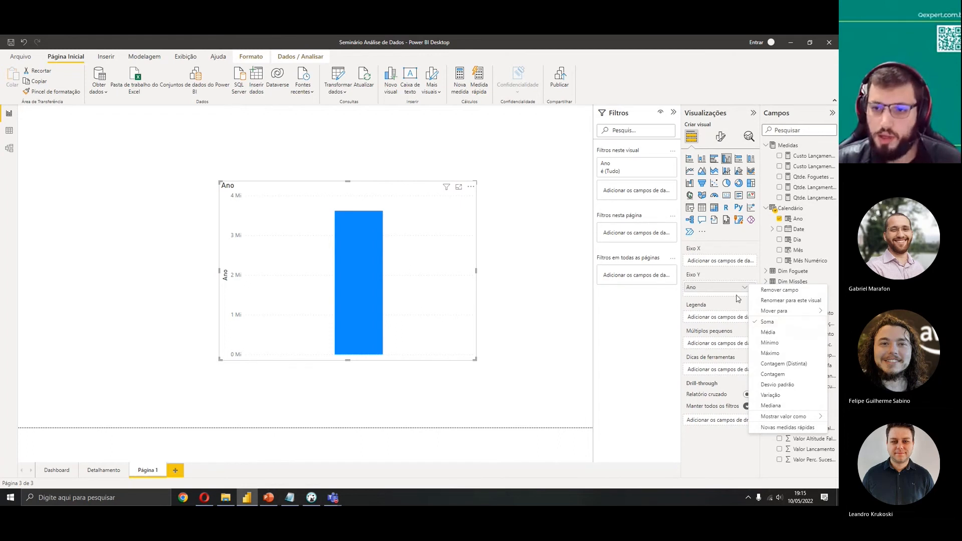
drag(713, 289, 717, 264)
click(745, 261)
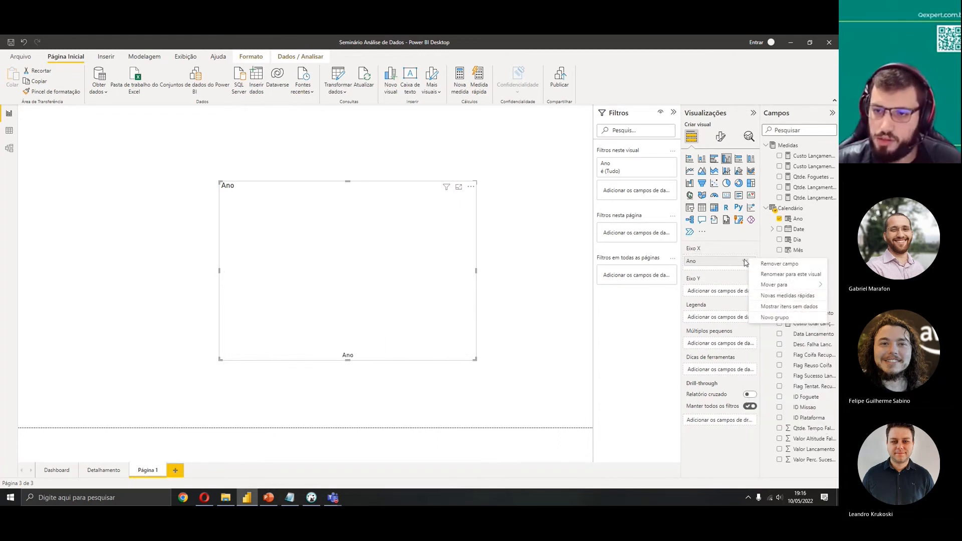
click(716, 261)
Convert the visual to a table listing Ano and Custo Lançamentos, with Ano set to Não resumir
click(702, 208)
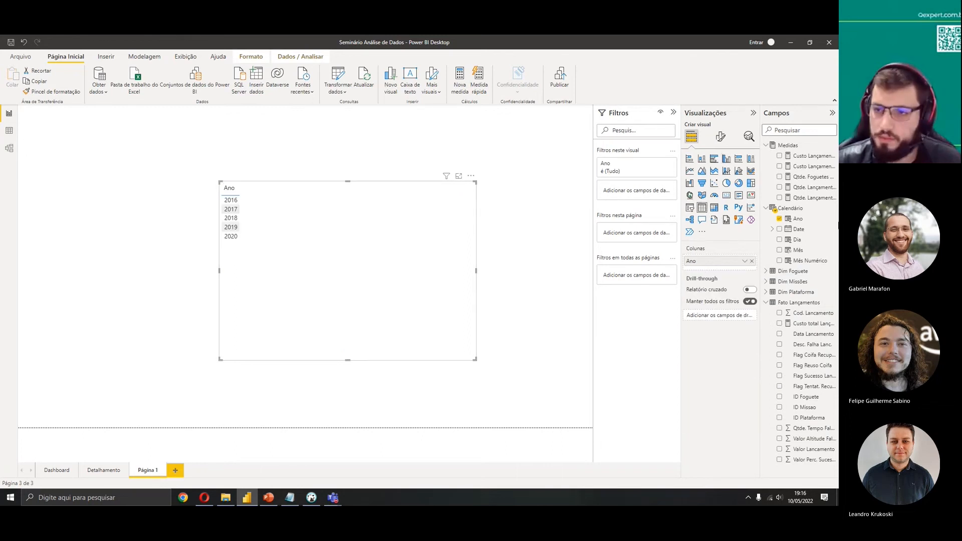
click(780, 167)
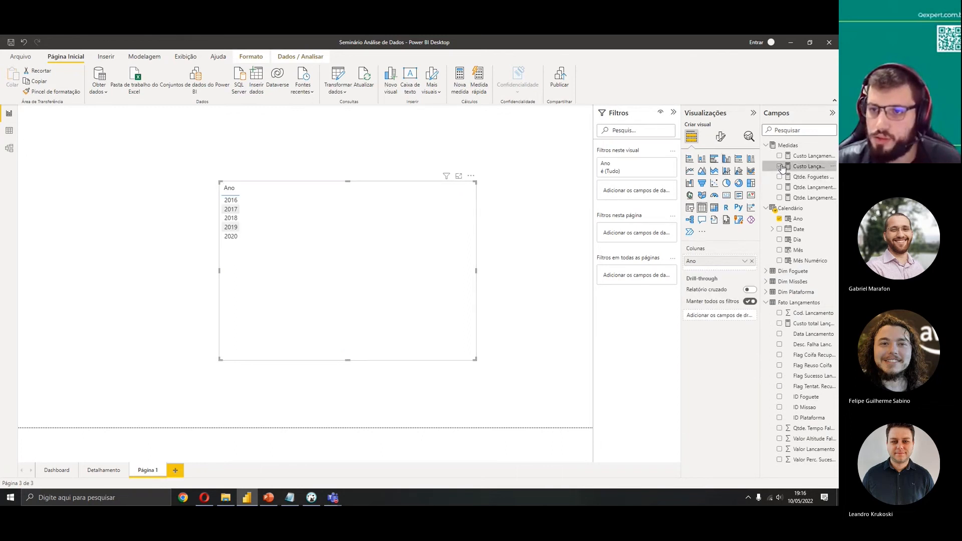
click(752, 261)
click(780, 219)
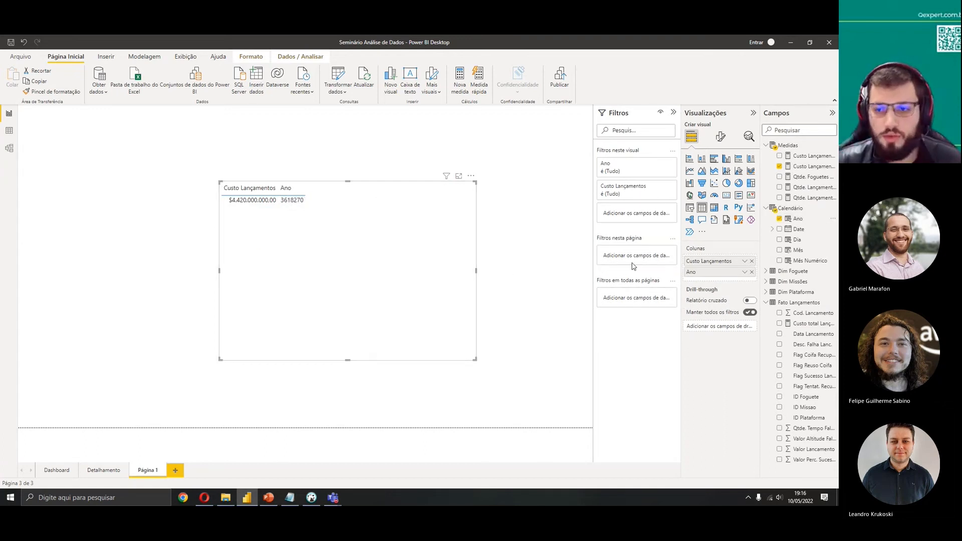
click(746, 272)
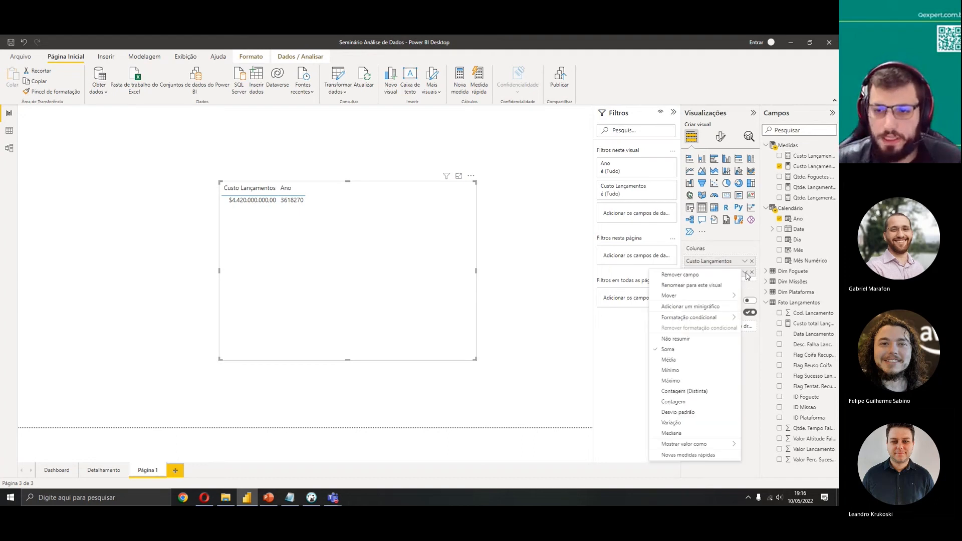
click(688, 341)
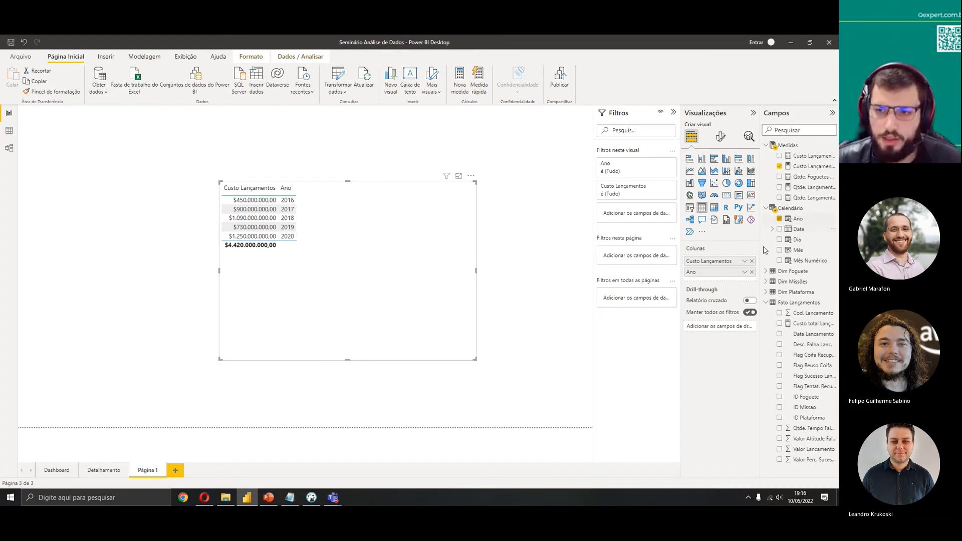
Clear the table's fields, collapse the Medidas and Calendário tables, and select the Fato Lançamentos table
click(753, 262)
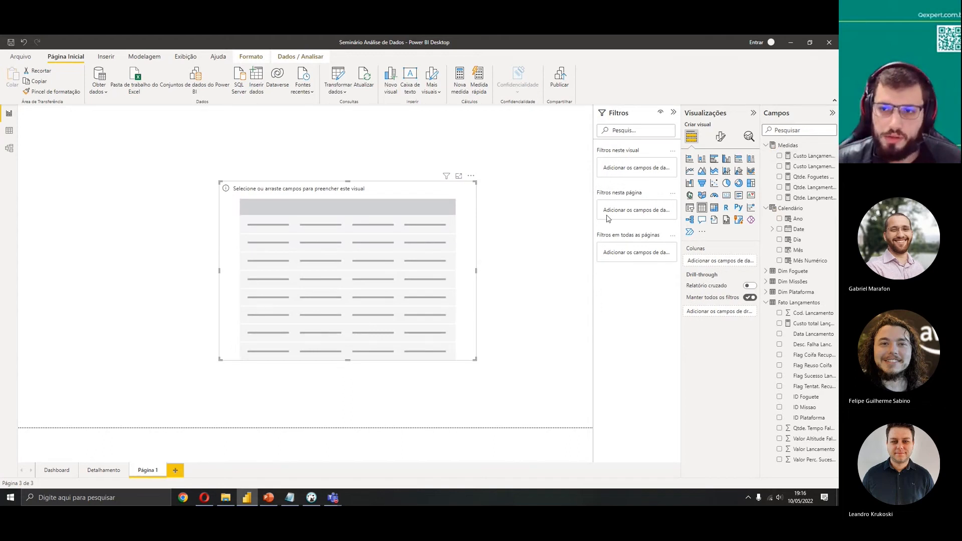
click(766, 146)
click(767, 156)
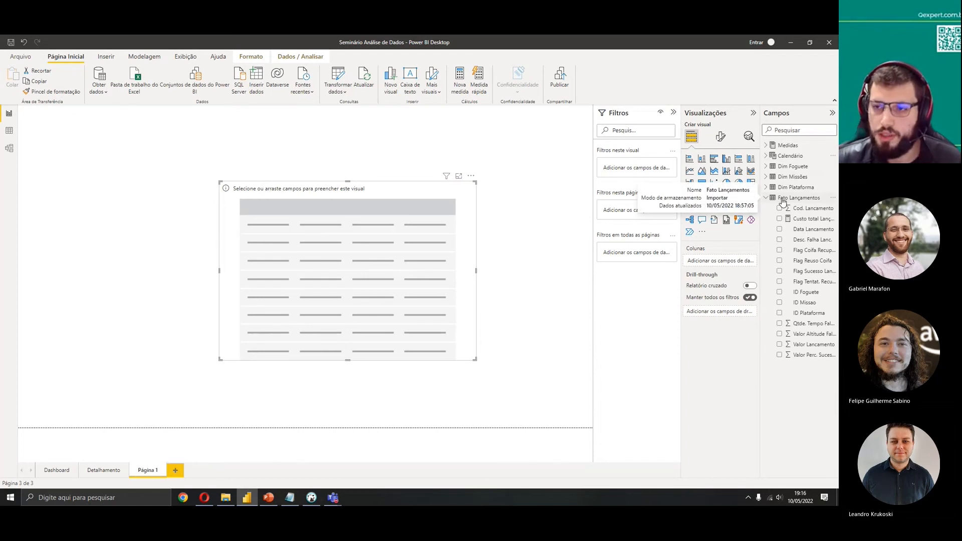
click(783, 201)
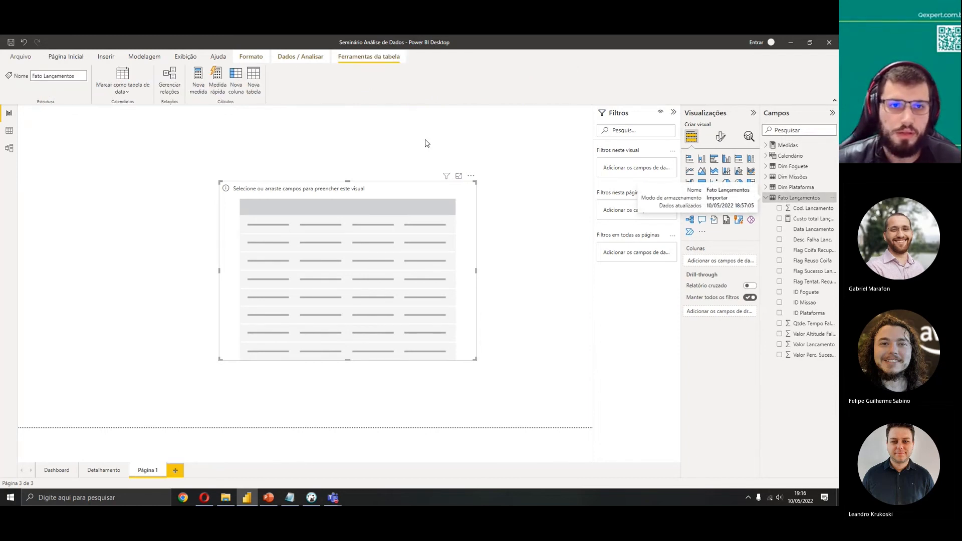
Create a new measure in Fato Lançamentos named Custo Total Lançamentos 2 with a SUM() expression
click(197, 89)
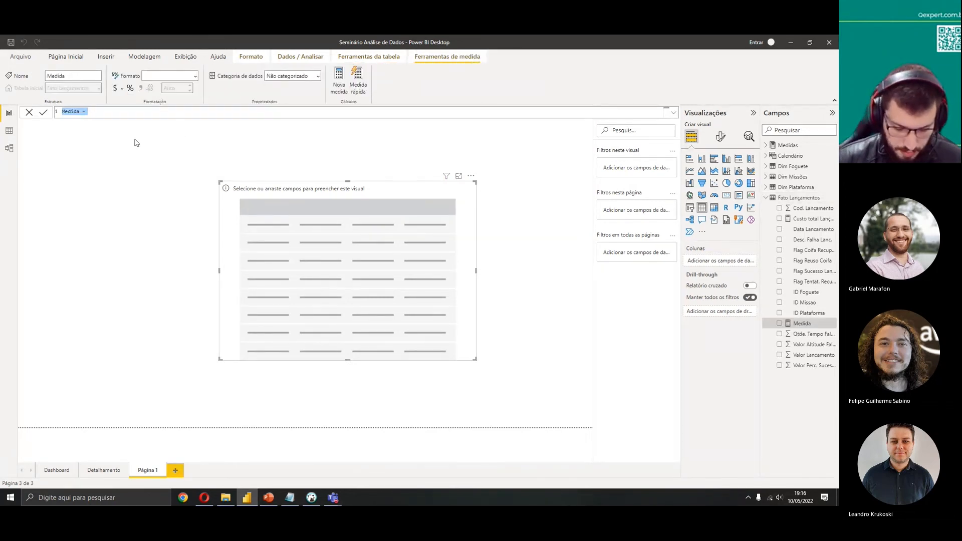
text(Cust)
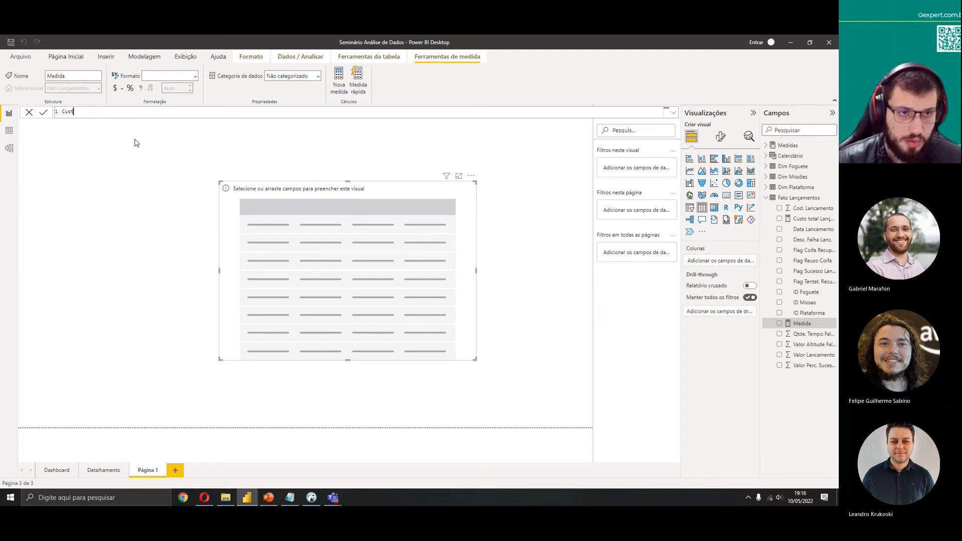
text(o total Lançamentos)
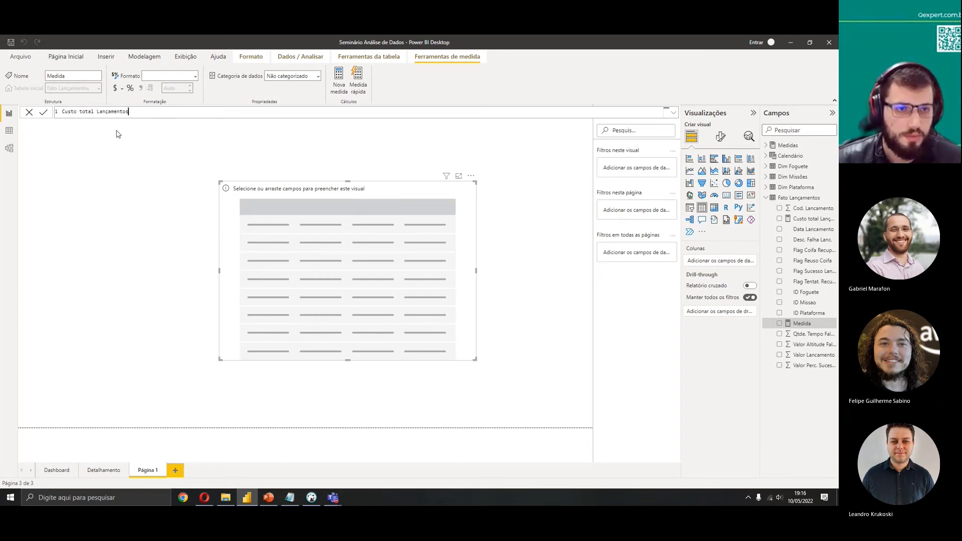
click(82, 110)
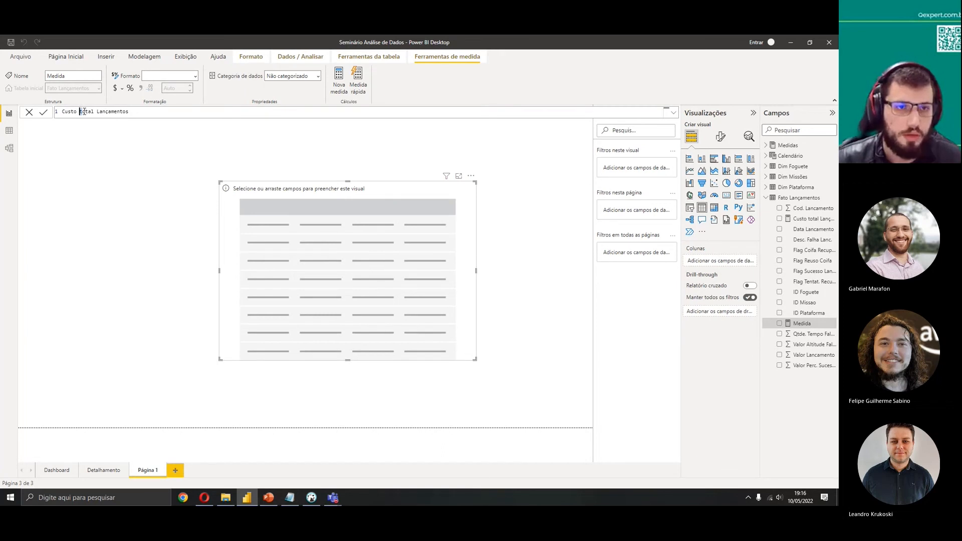
key(Delete)
text(T)
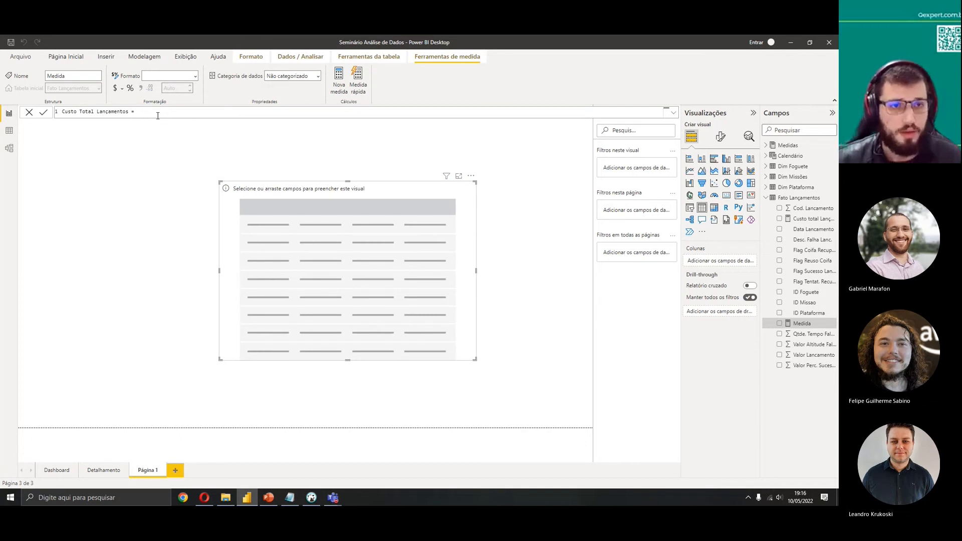
key(shift+Return)
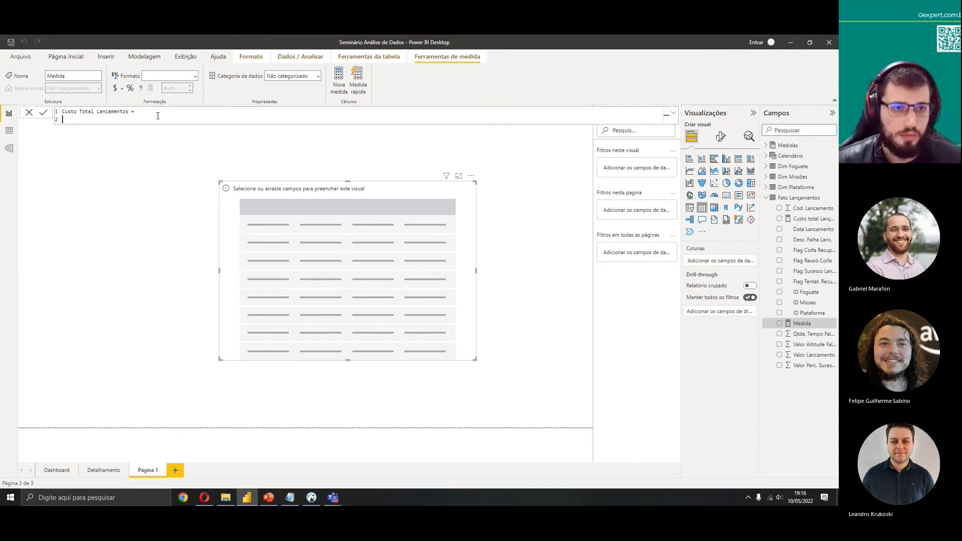
key(Return)
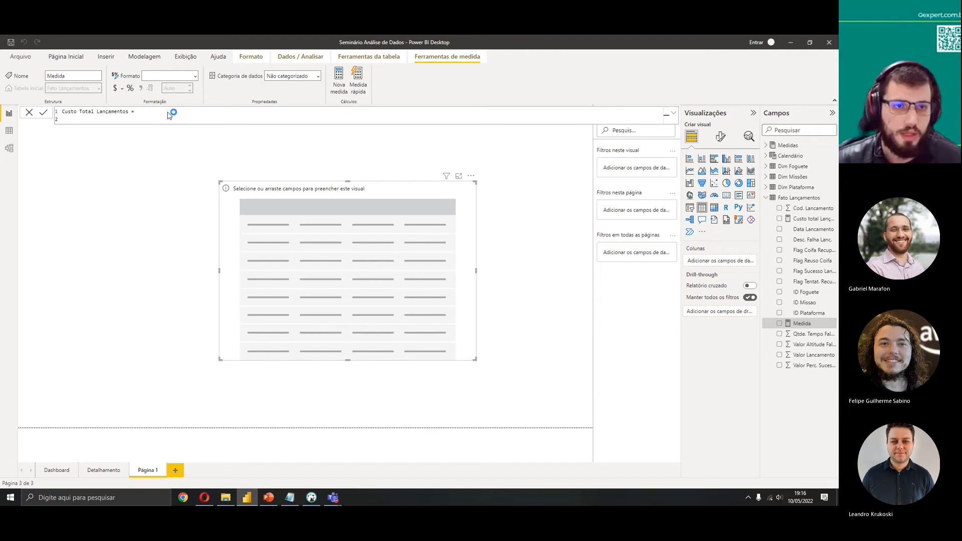
click(494, 284)
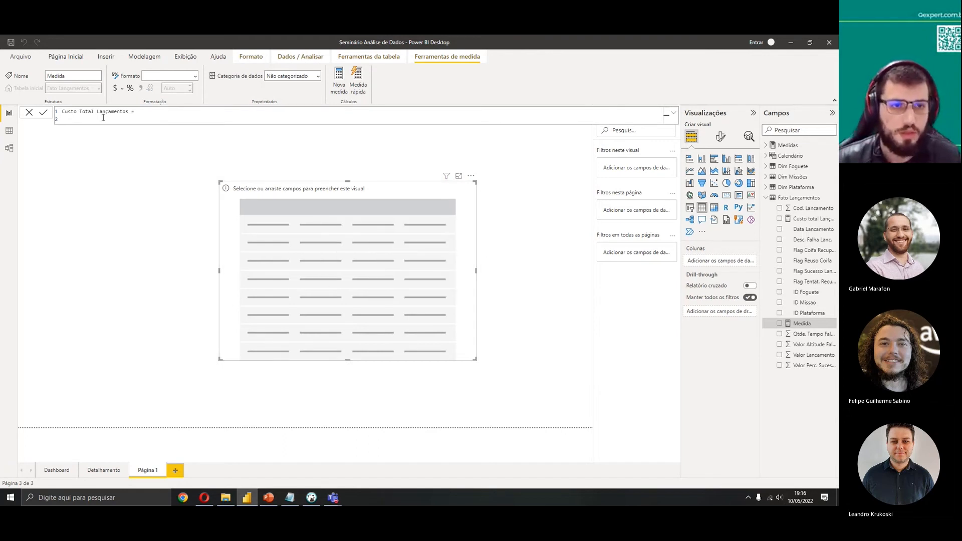
key(BackSpace)
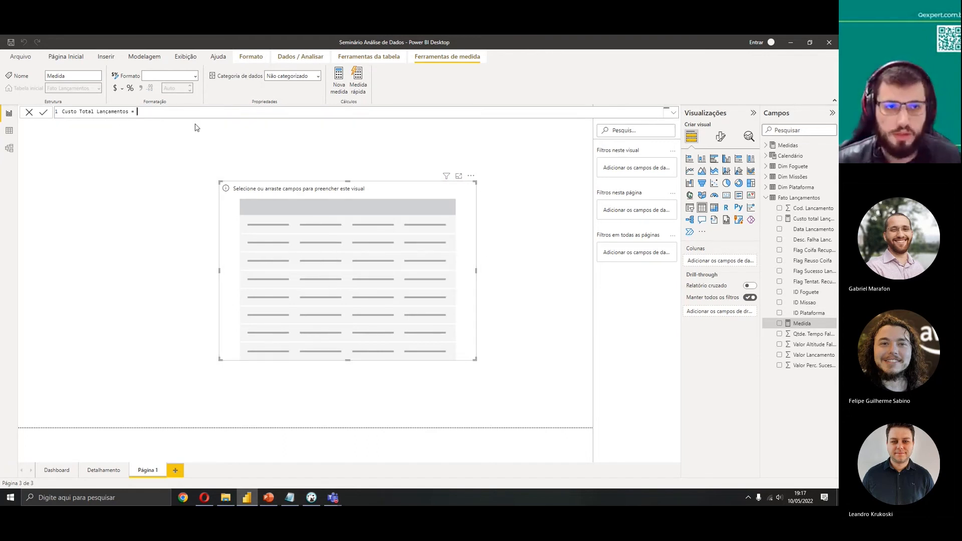
click(129, 111)
text(2)
click(162, 114)
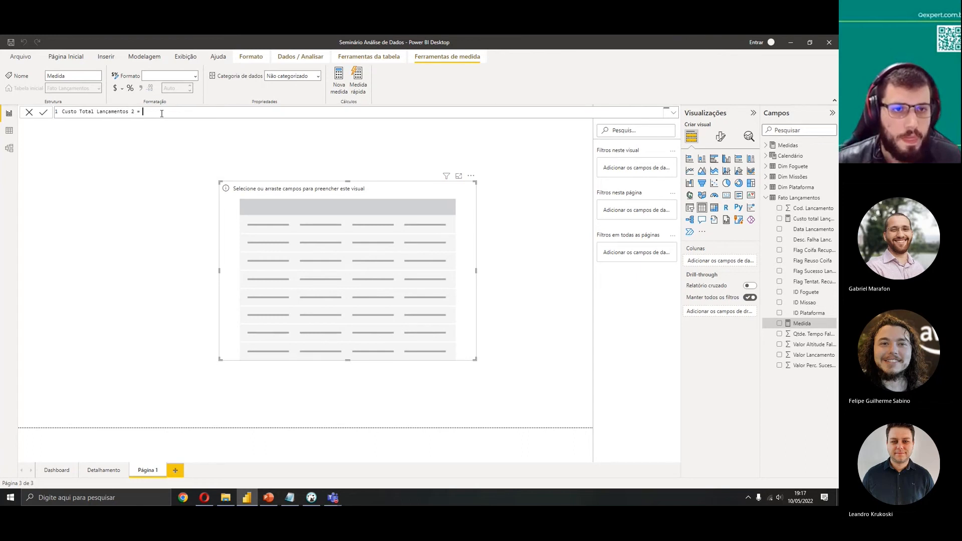
text(Sum)
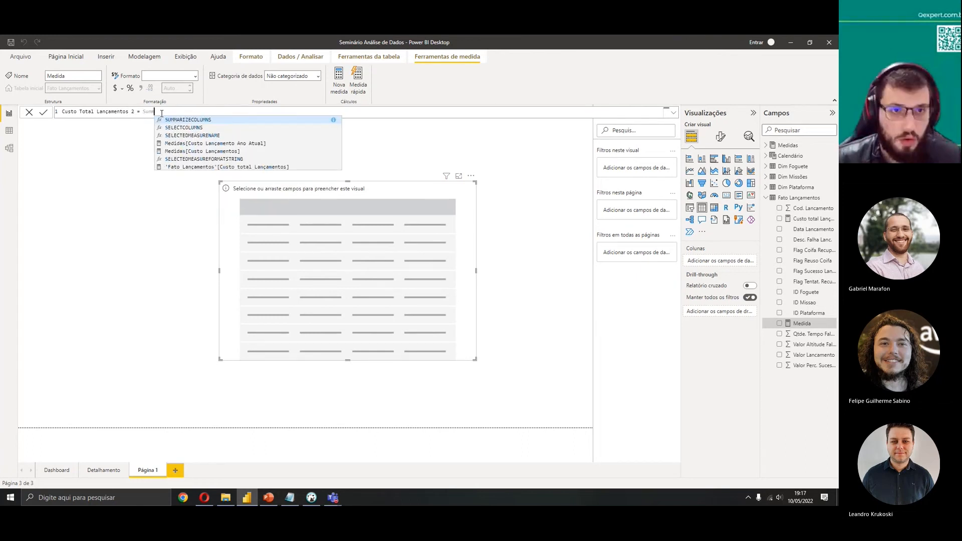
text(()
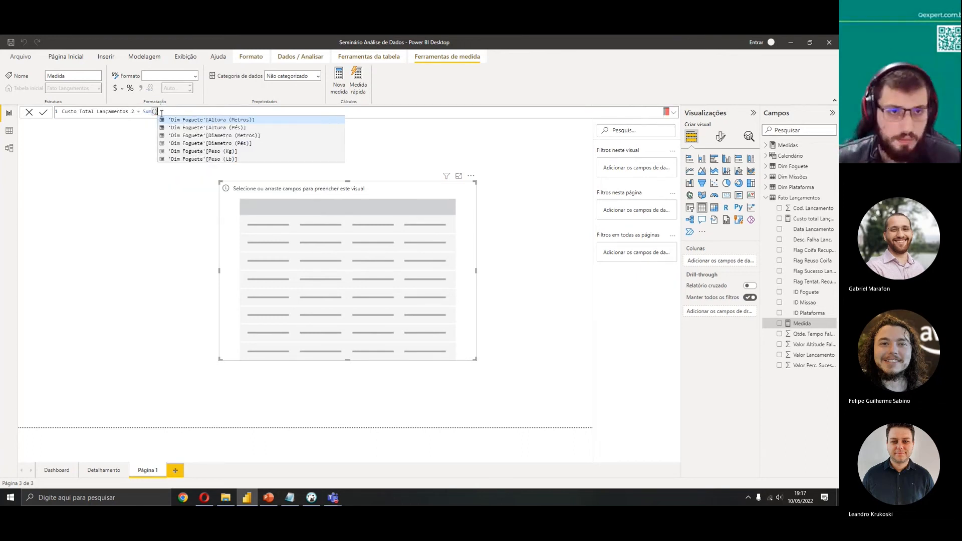
key(Escape)
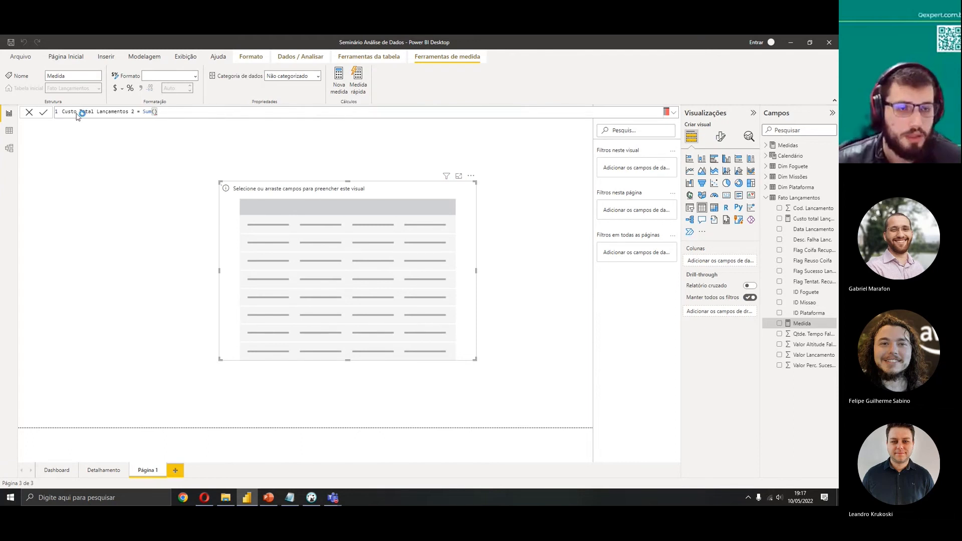
key(Return)
Rename the measure to Custo Médio Lançamentos
click(99, 111)
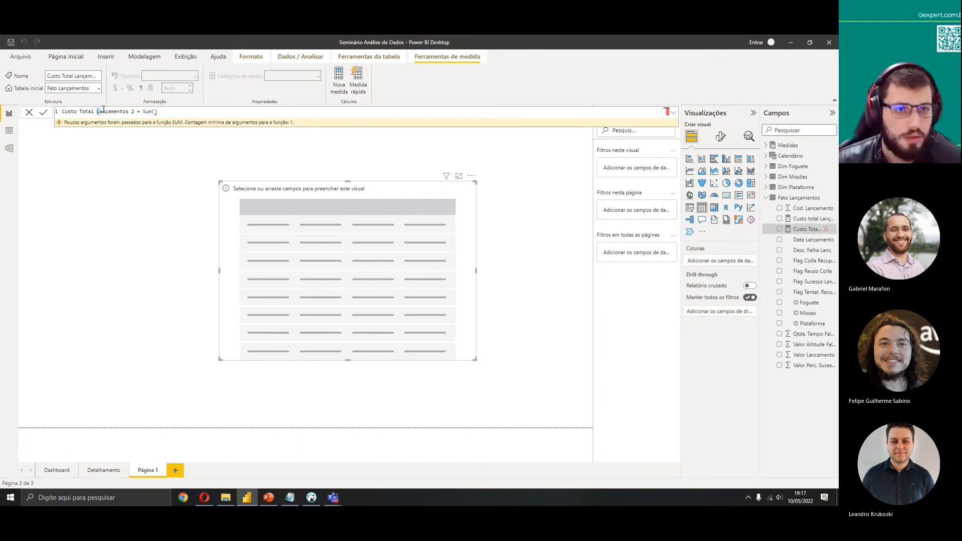
drag(93, 112, 54, 114)
text(Custo Médio)
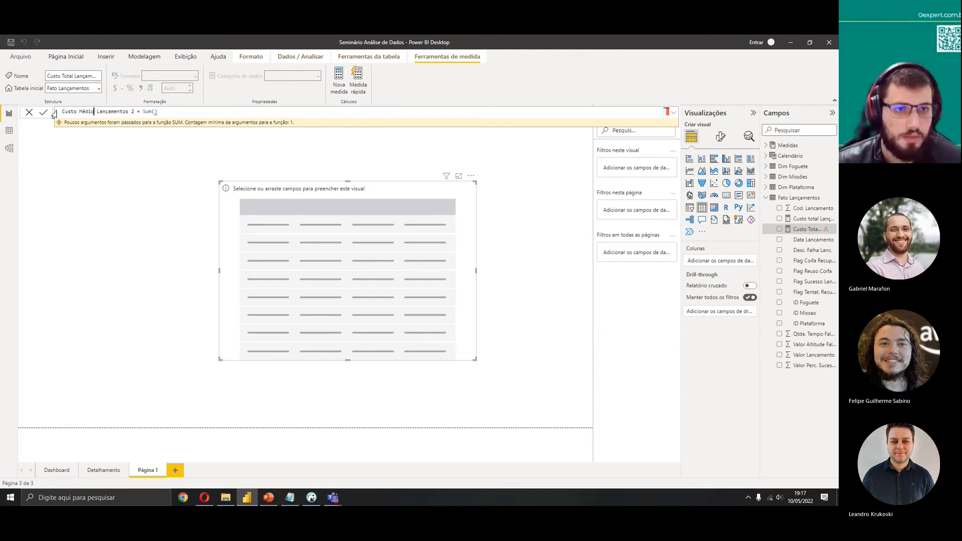
click(134, 111)
key(BackSpace)
key(BackSpace)
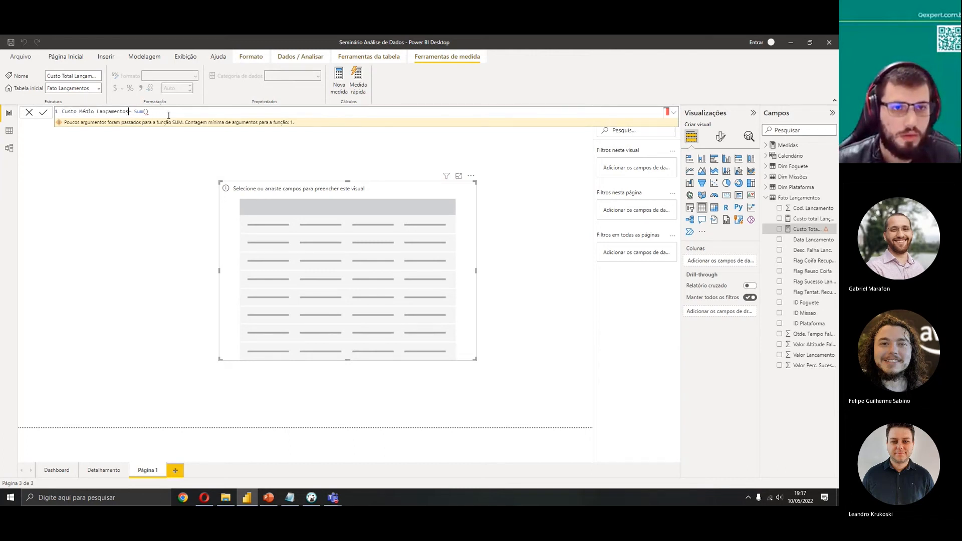
Define the measure as AVERAGE('Fato Lançamentos'[Valor Lancamento]) and commit it
double_click(142, 111)
text(av)
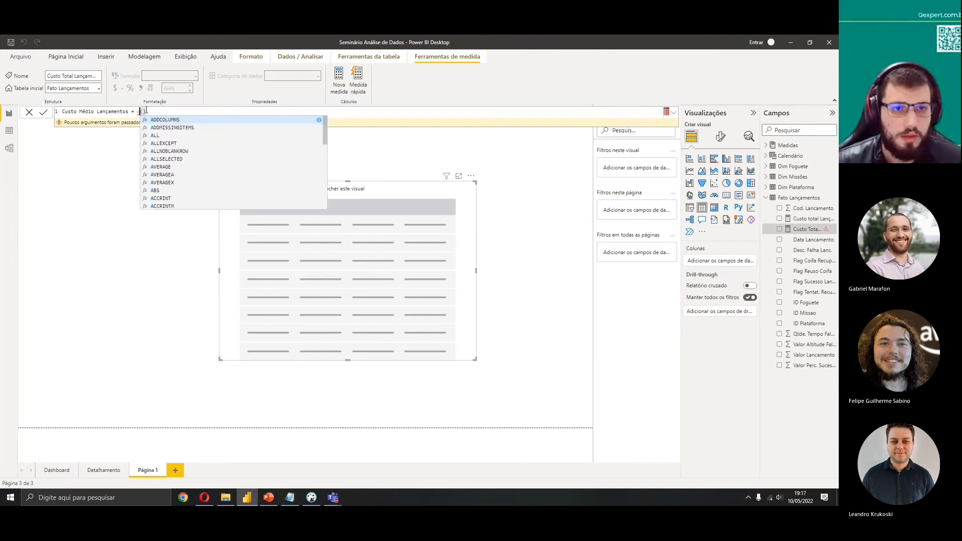
click(170, 119)
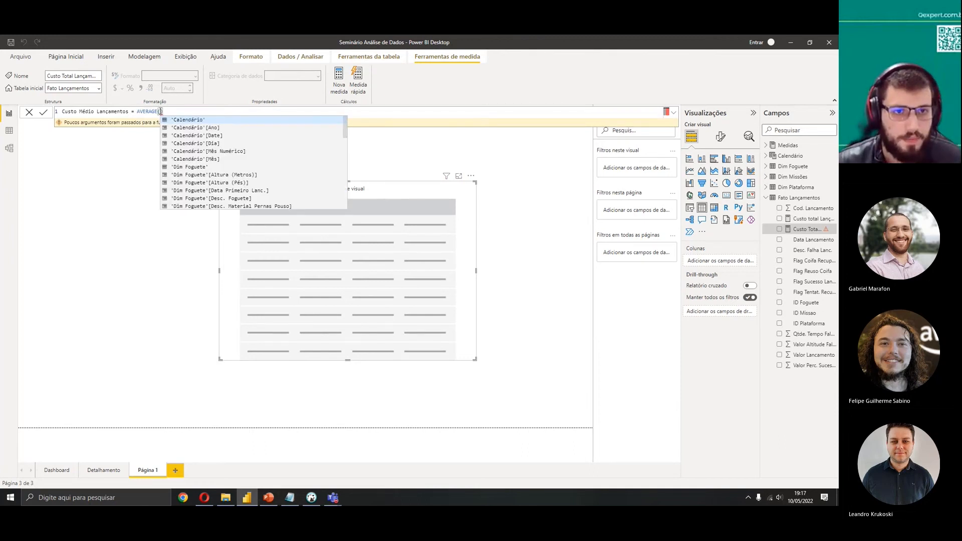
text(valor)
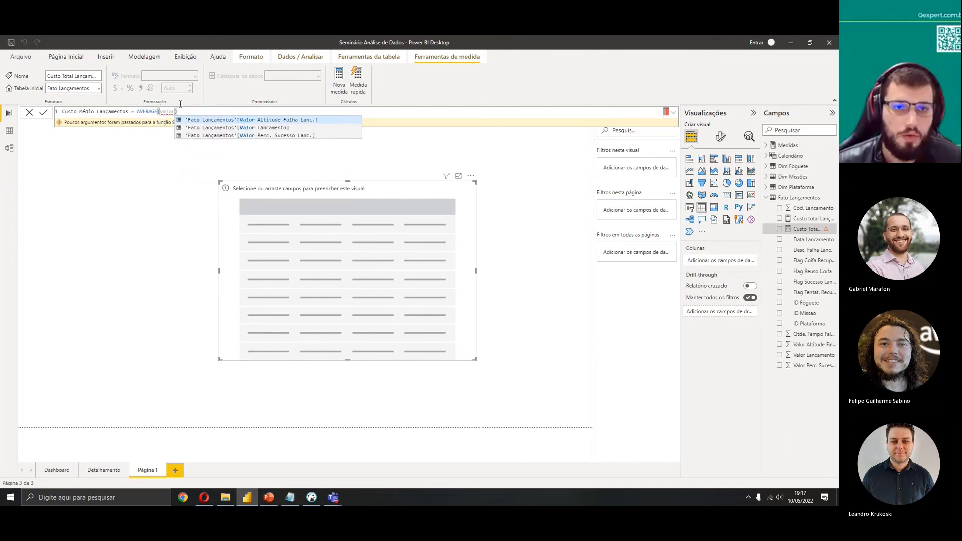
click(299, 128)
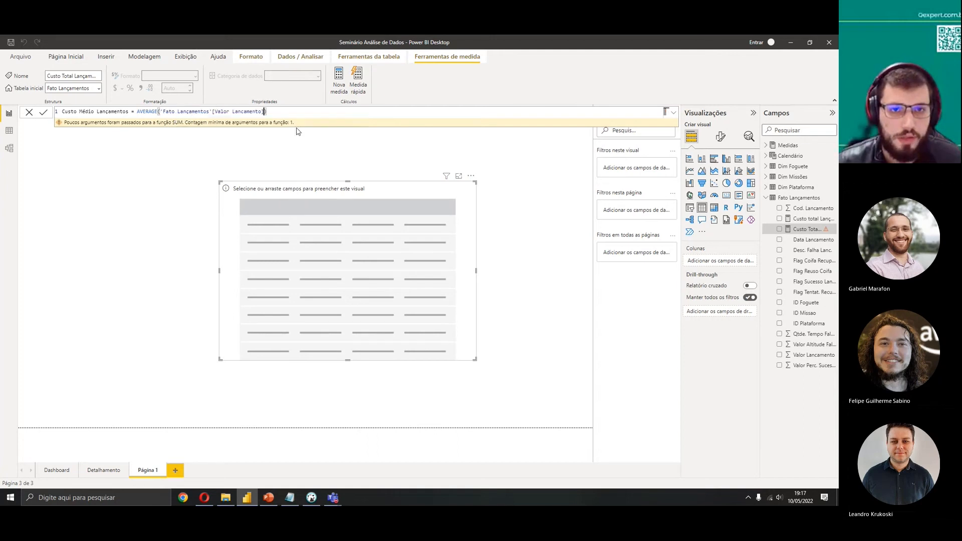
click(44, 113)
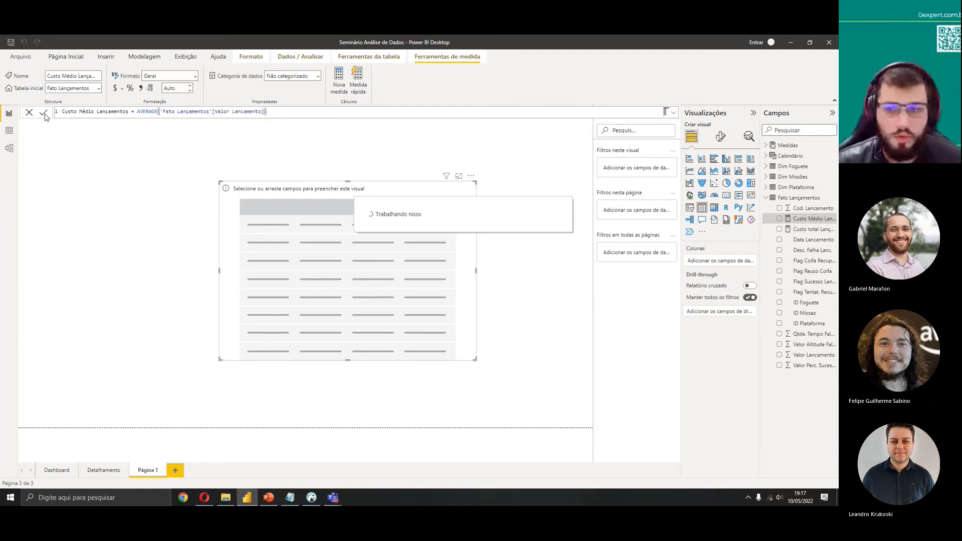
Delete the Custo total Lançamentos field from the Fato Lançamentos table
right_click(799, 229)
click(710, 289)
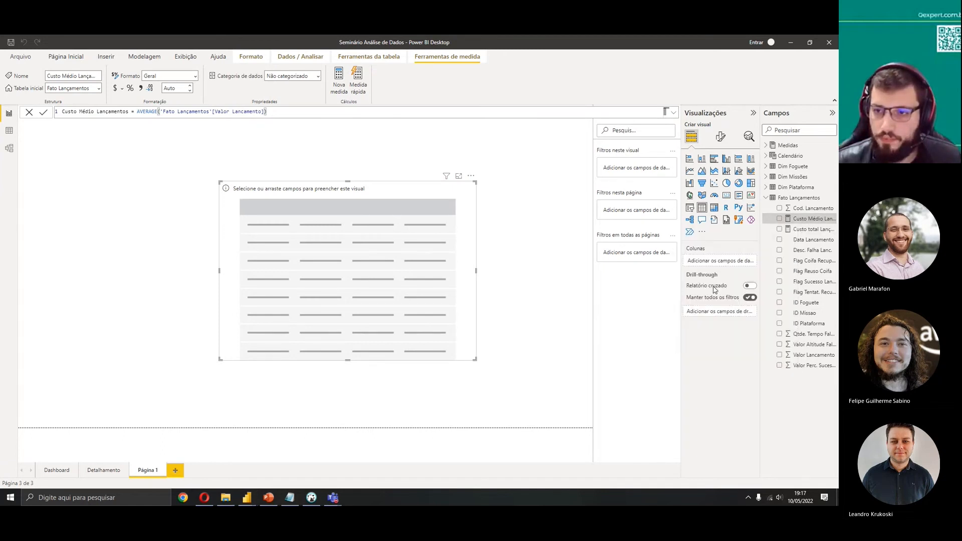
click(464, 282)
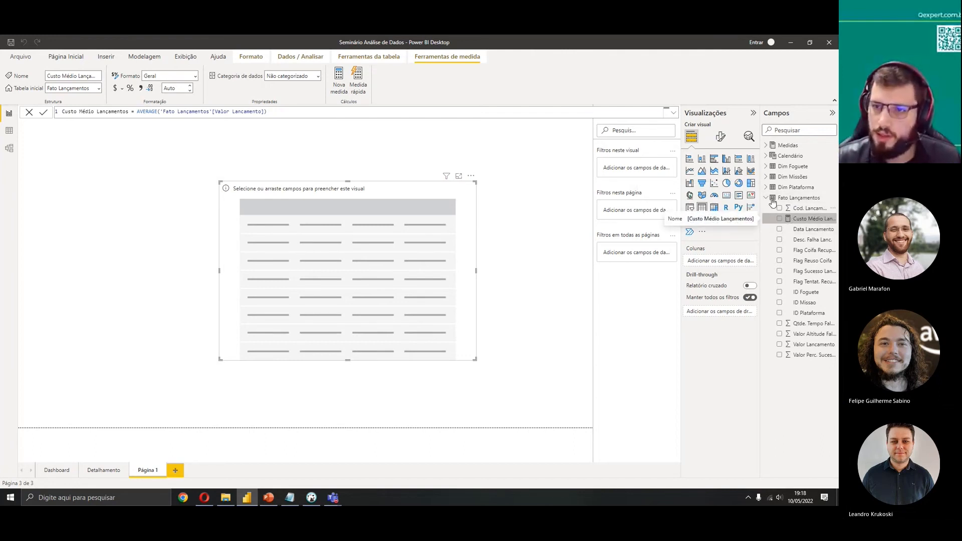
Try to create a new calculated table with the expression Medidas 2 in the data view
click(767, 146)
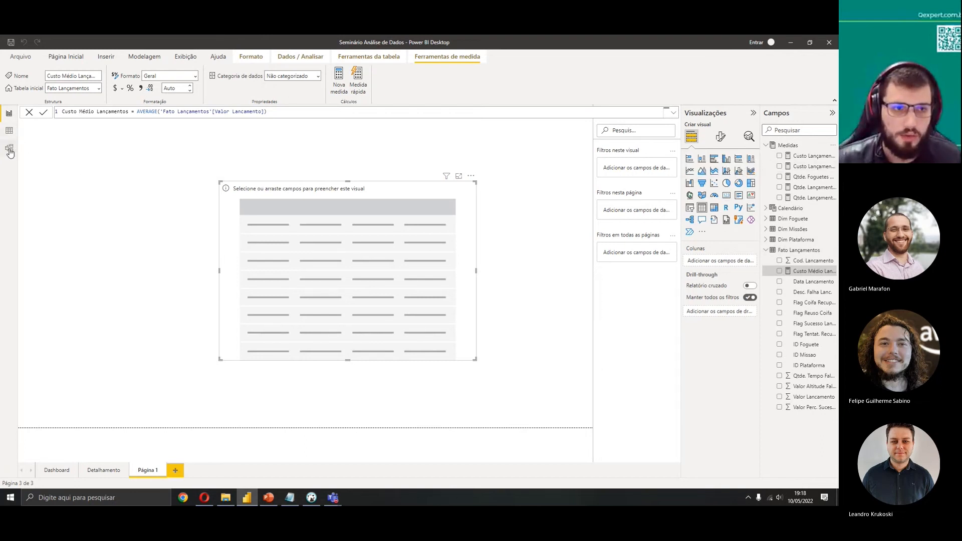
click(9, 131)
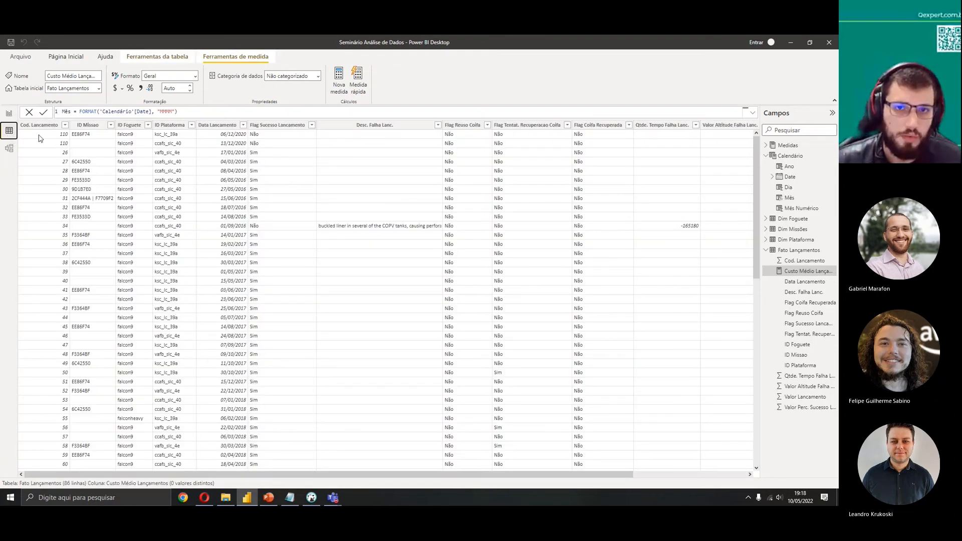
click(66, 56)
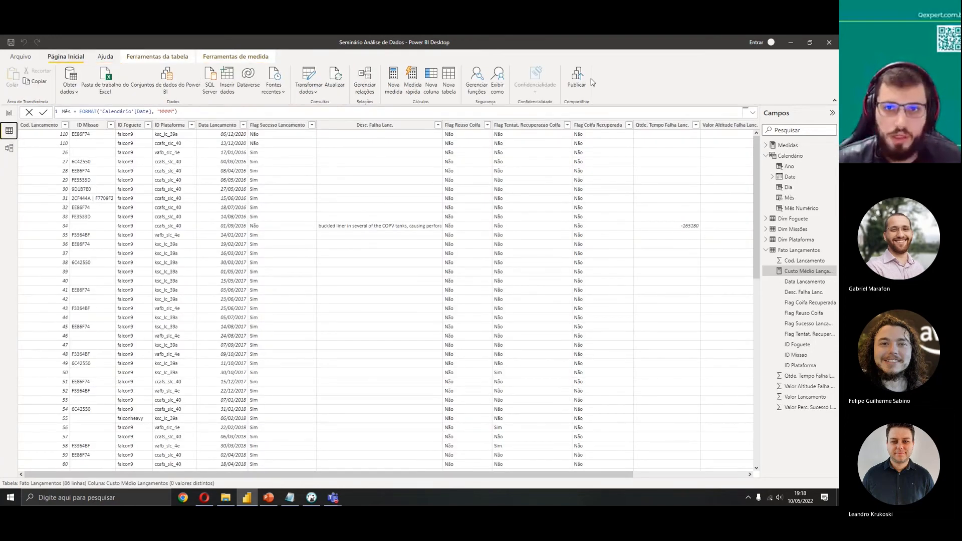
click(448, 83)
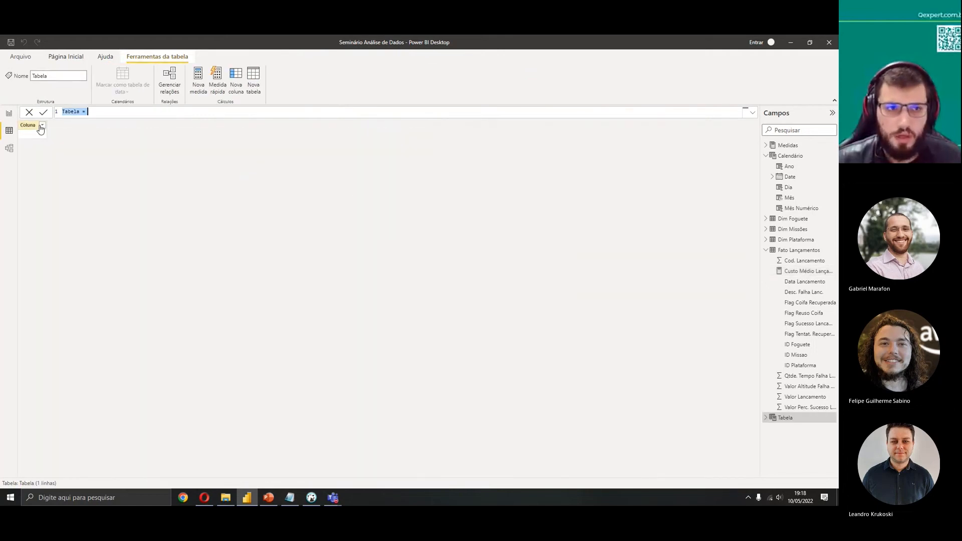
text(Medidas 2)
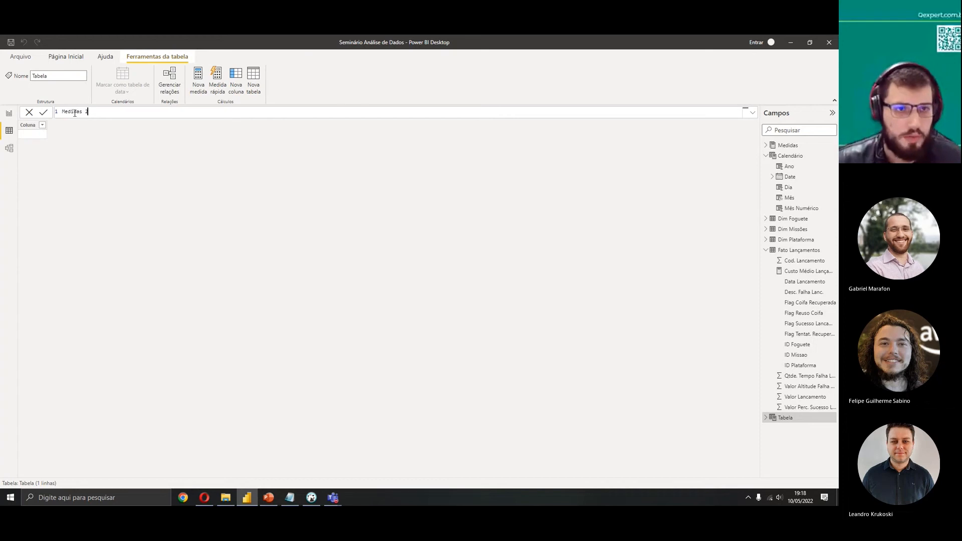
click(43, 111)
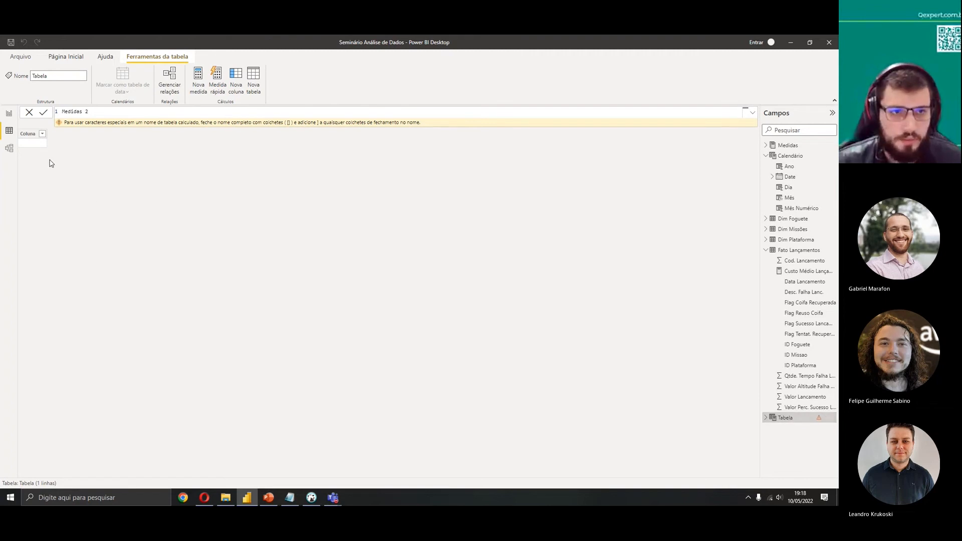
Examine the new table in the model view
click(9, 149)
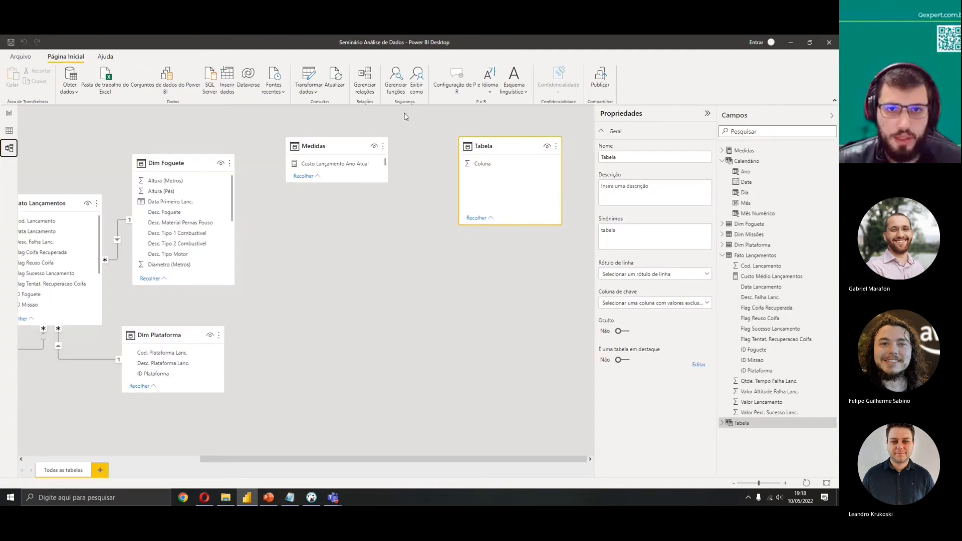
click(316, 90)
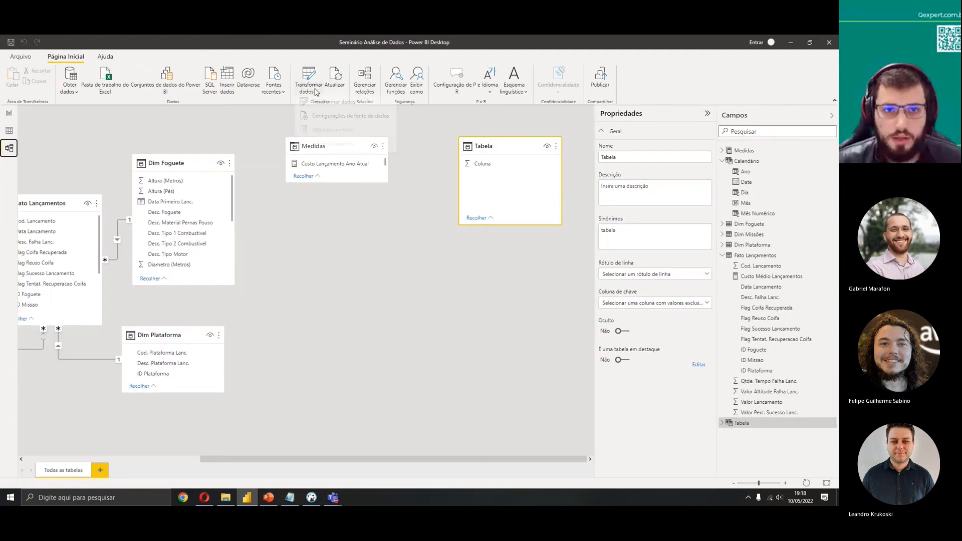
click(439, 181)
click(9, 114)
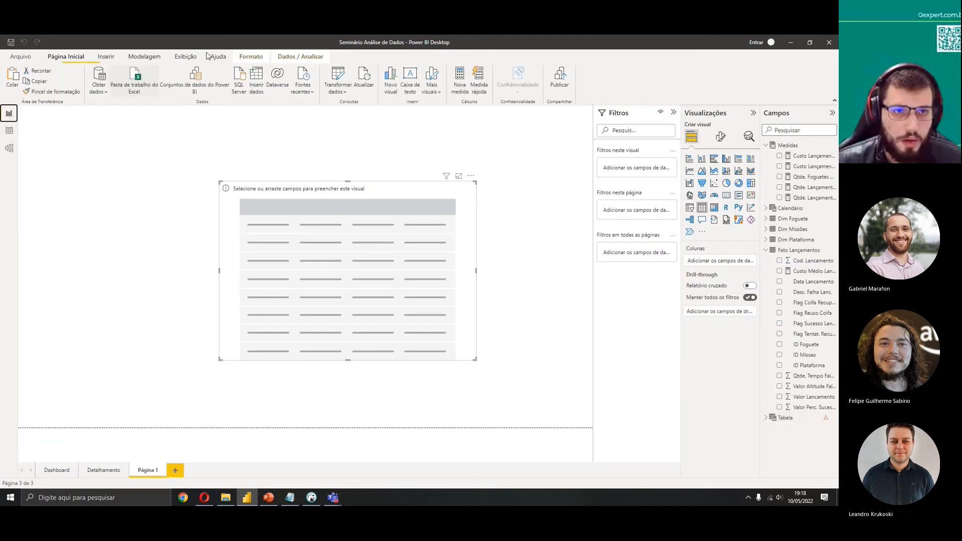
click(144, 58)
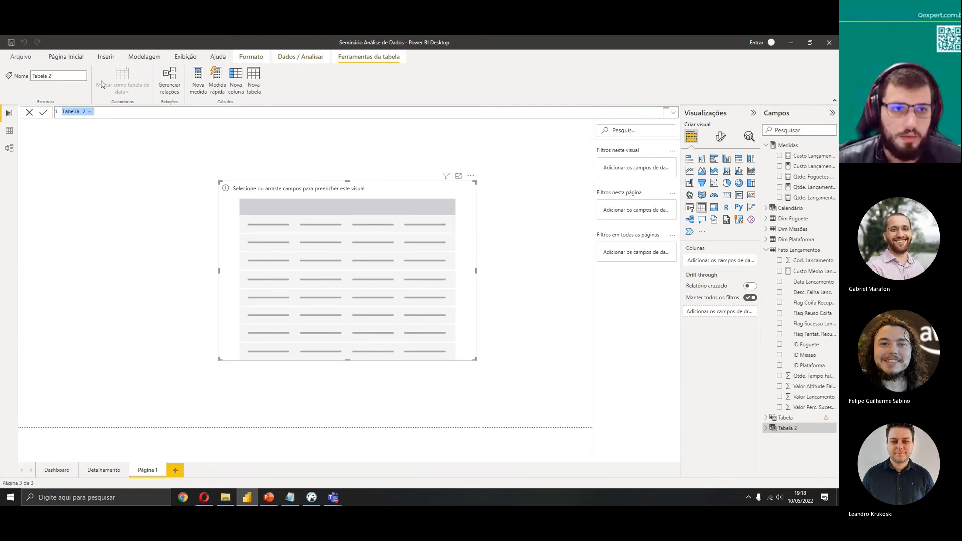
click(29, 115)
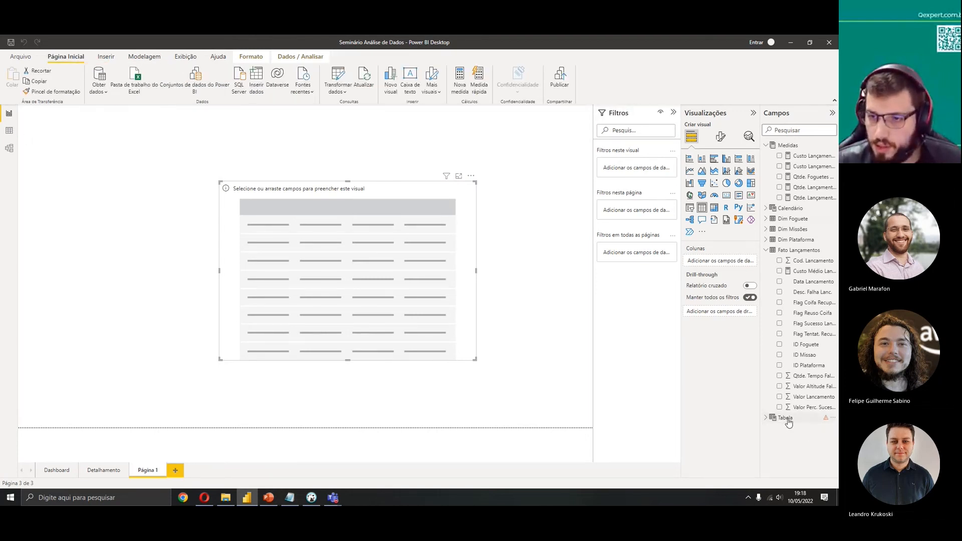
Select the Custo Médio Lançamentos measure in the Fato Lançamentos table
click(799, 272)
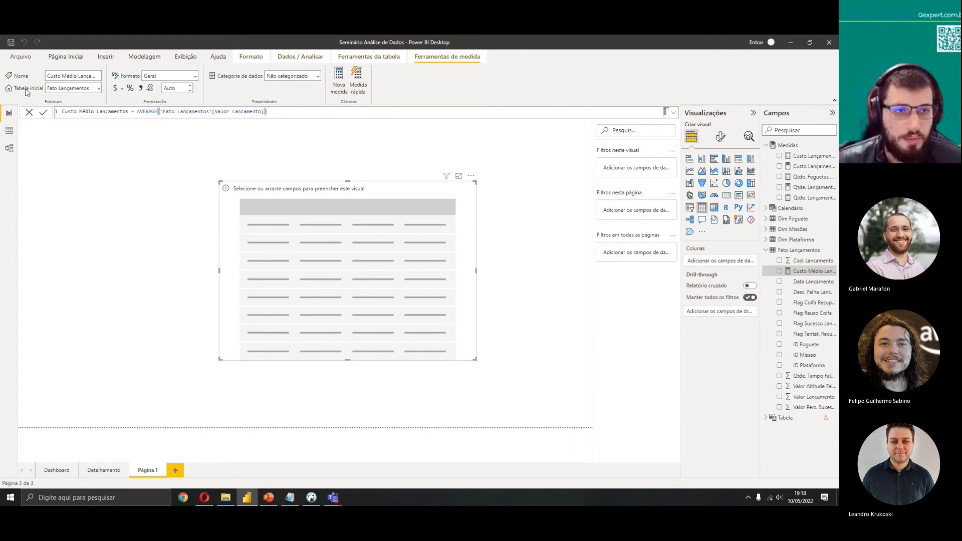
Move the Custo Médio Lançamentos measure into the Tabela table as its home table
click(98, 90)
click(75, 173)
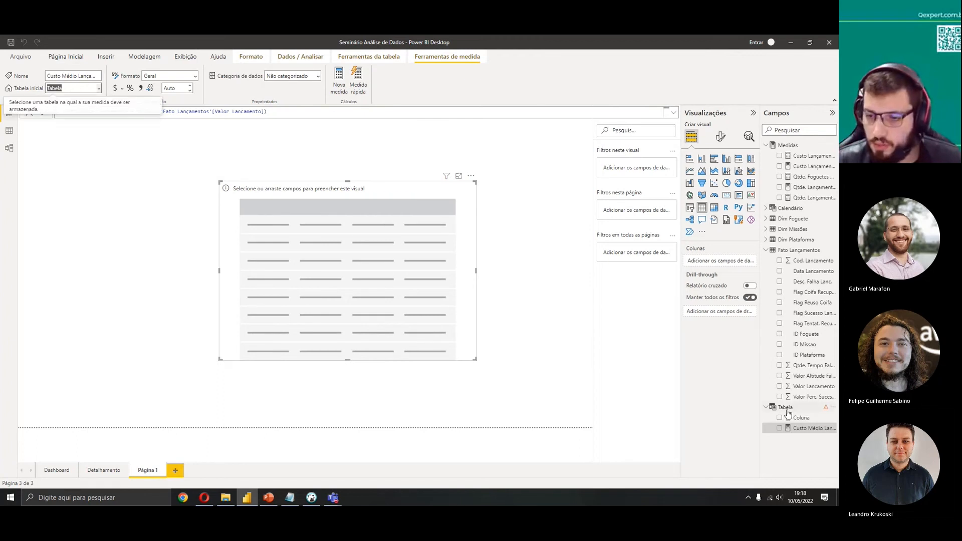
right_click(785, 407)
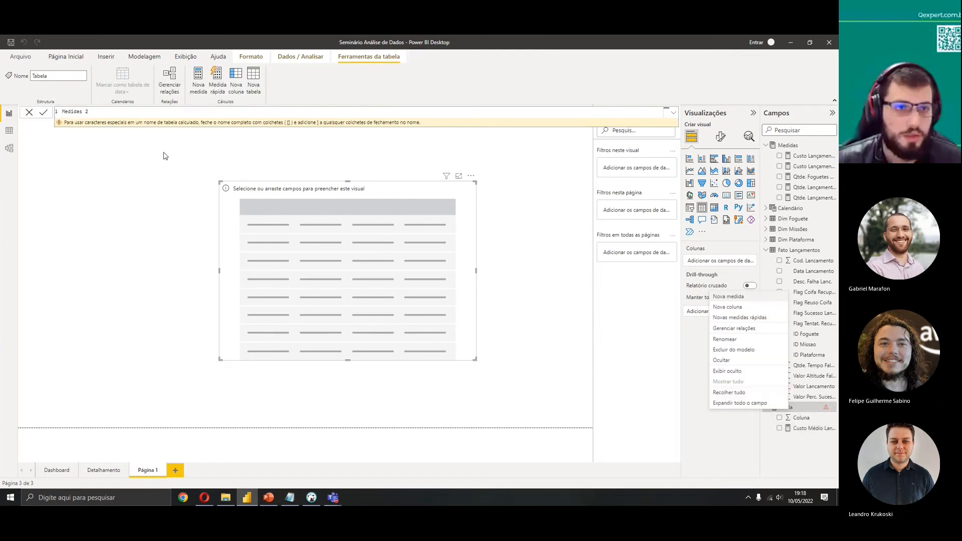
click(800, 429)
right_click(800, 428)
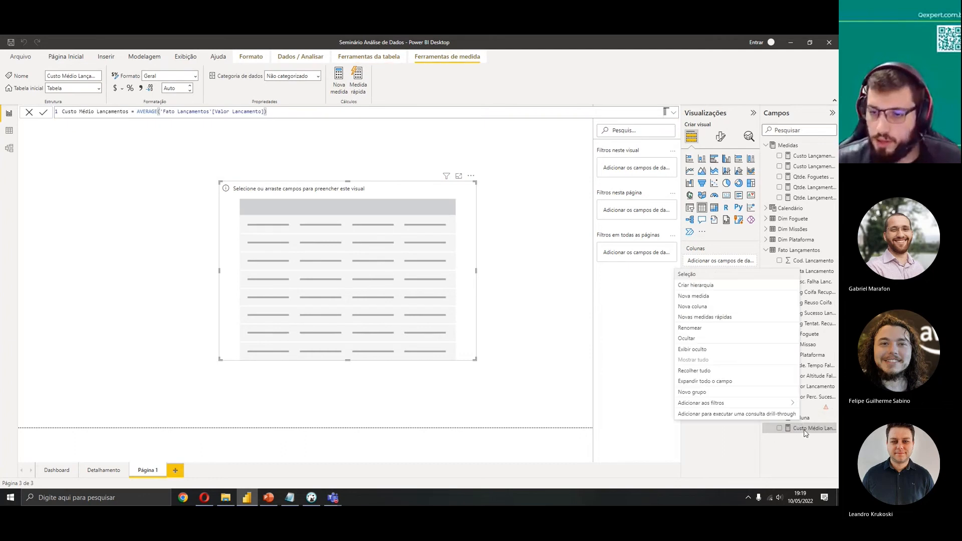
click(802, 433)
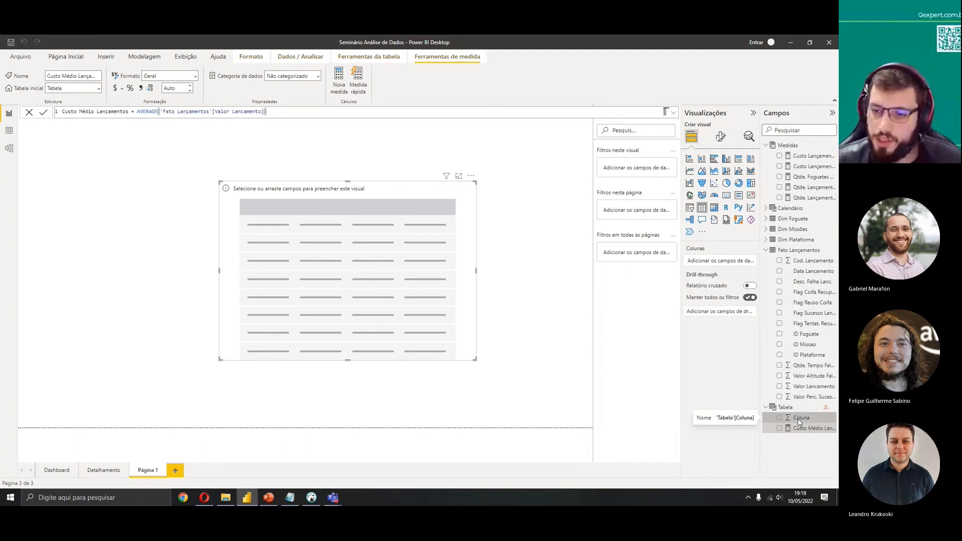
right_click(799, 424)
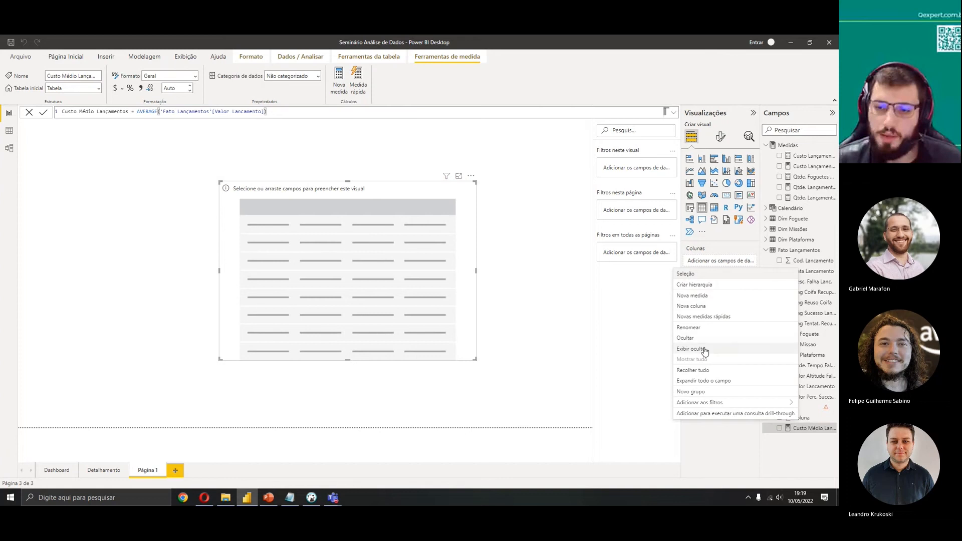
right_click(812, 420)
right_click(801, 421)
click(797, 450)
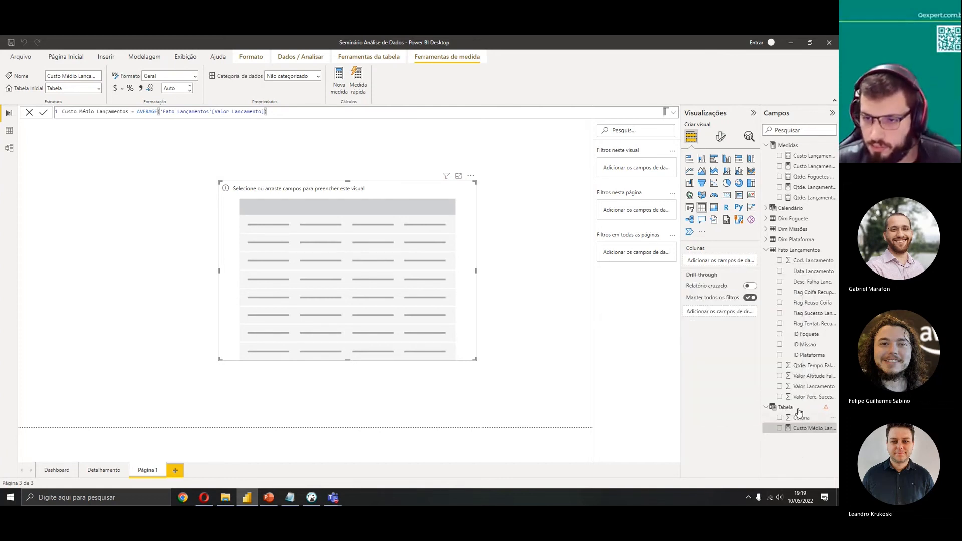
right_click(794, 419)
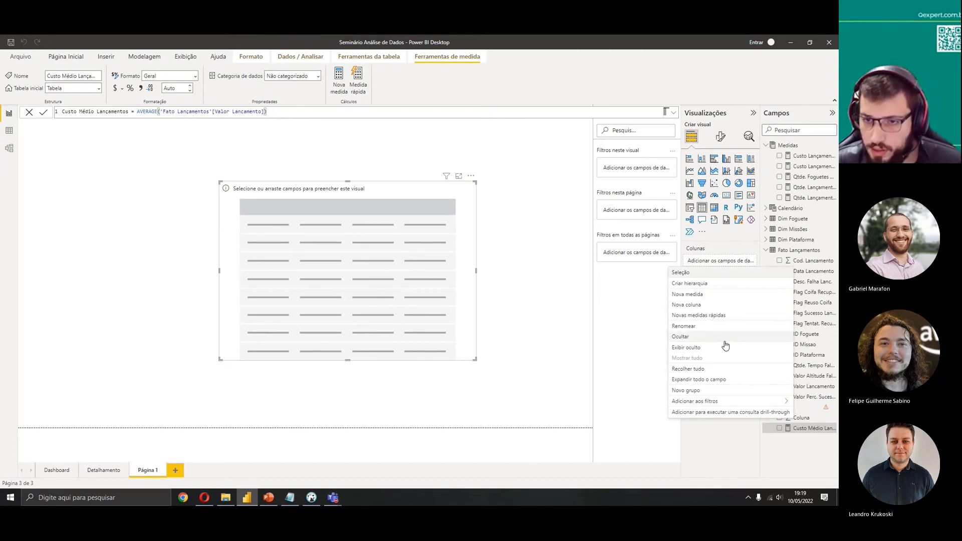
click(833, 419)
right_click(835, 420)
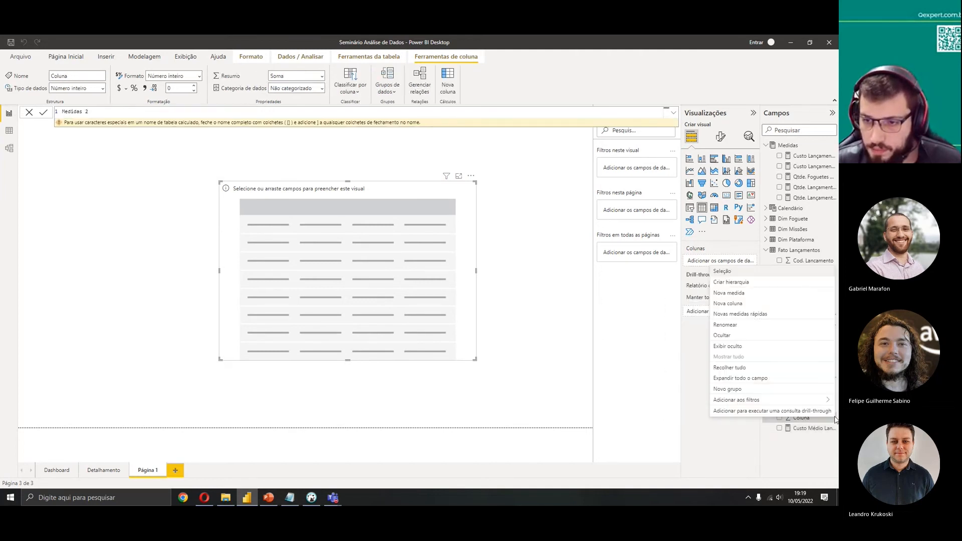
click(812, 452)
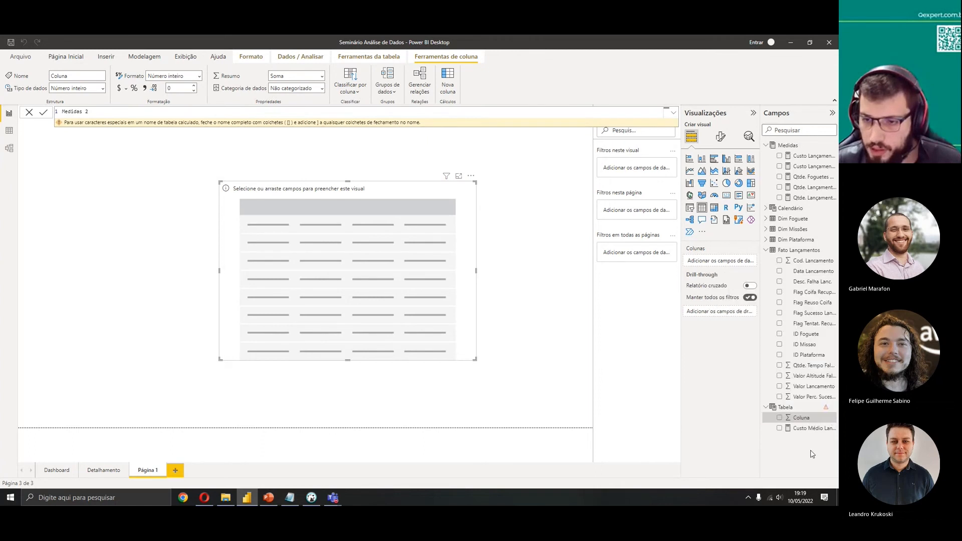
click(791, 408)
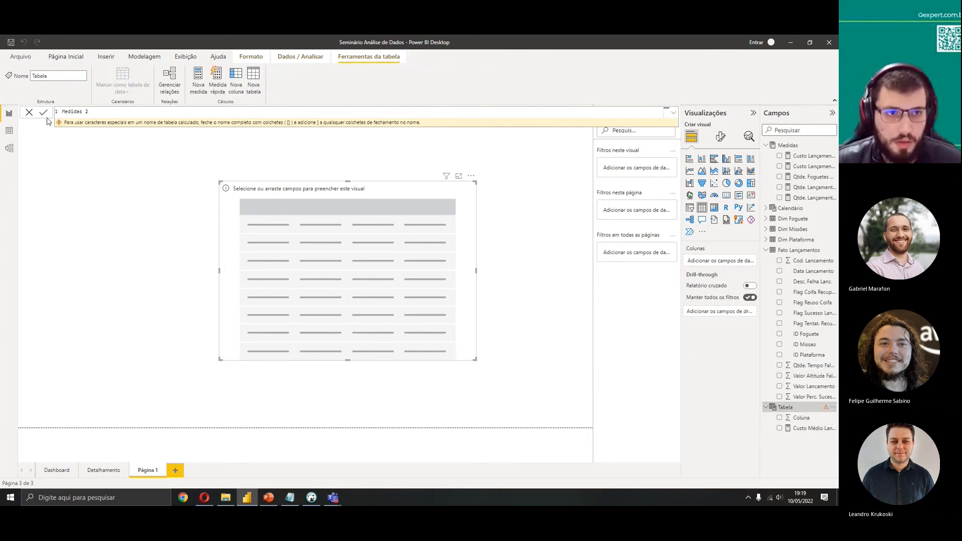
click(29, 113)
right_click(833, 408)
click(797, 347)
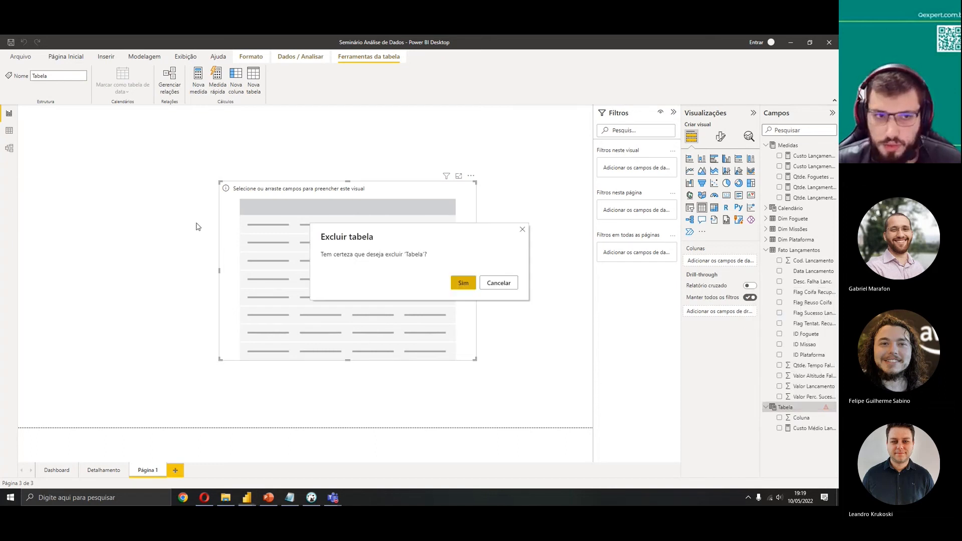
click(486, 286)
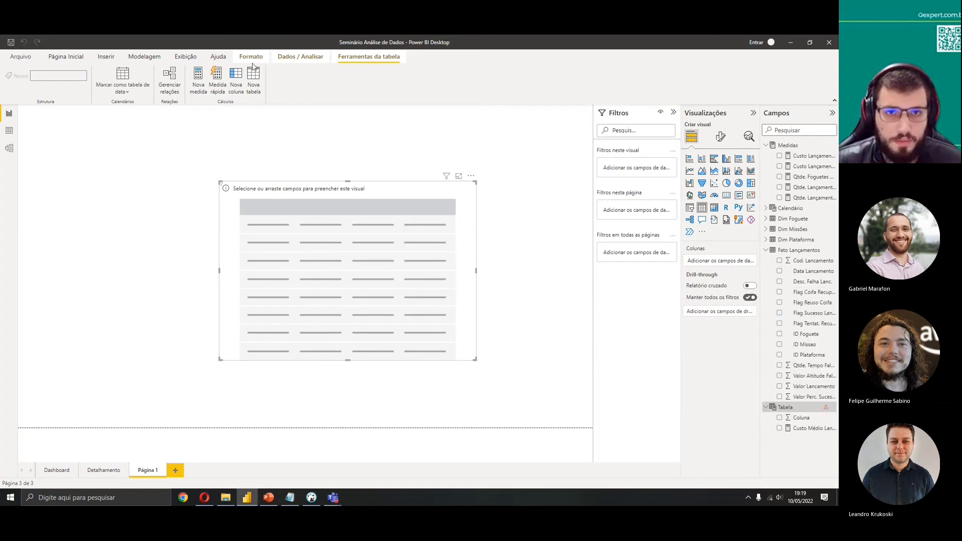
Rename the Tabela table as Medidas 2 through its table expression
click(145, 58)
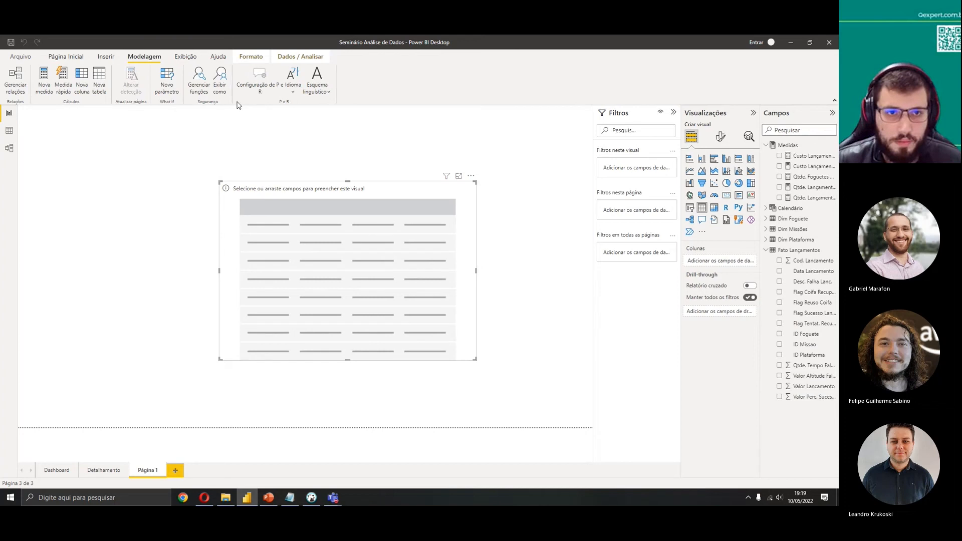
click(100, 88)
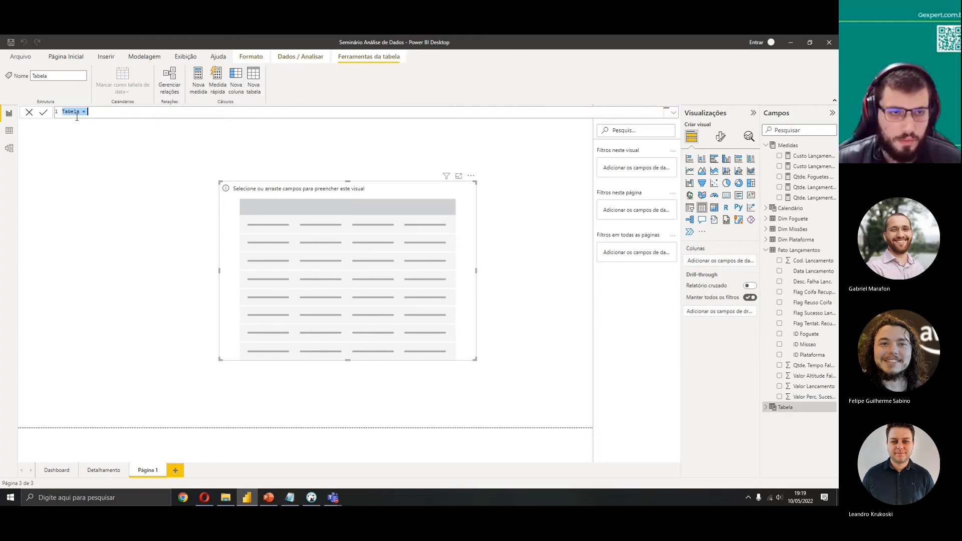
double_click(74, 111)
text(Medidas)
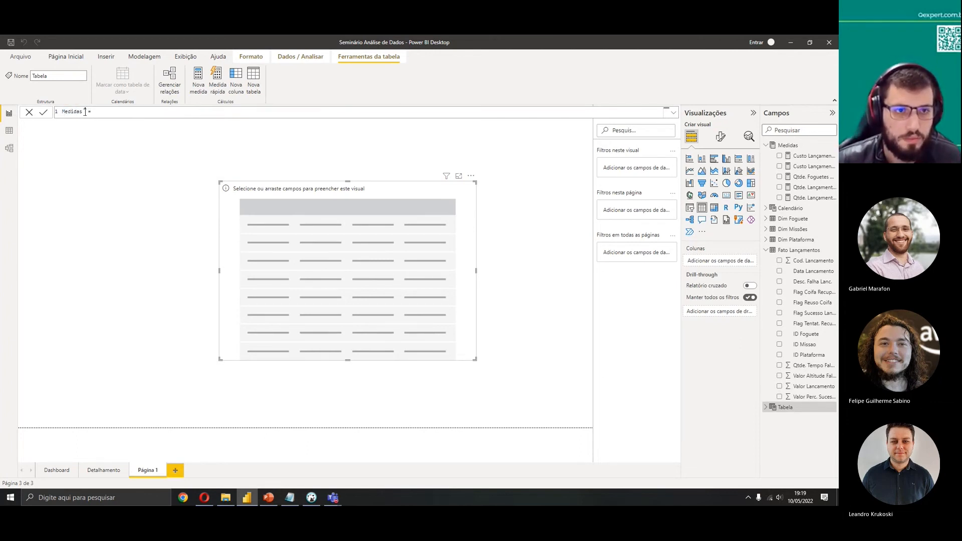
click(44, 112)
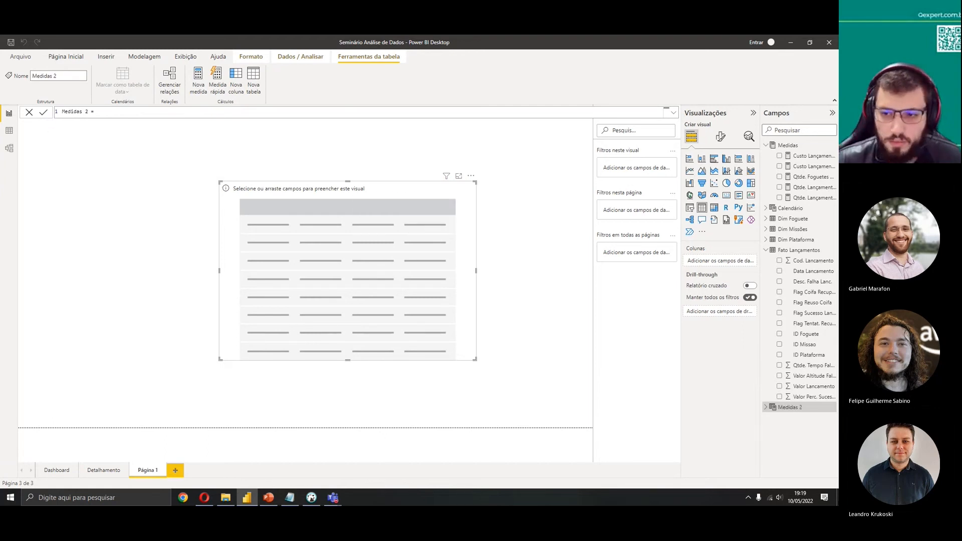
Move the Custo Lançamento Ano Atual measure from Medidas into the Medidas 2 table
click(766, 408)
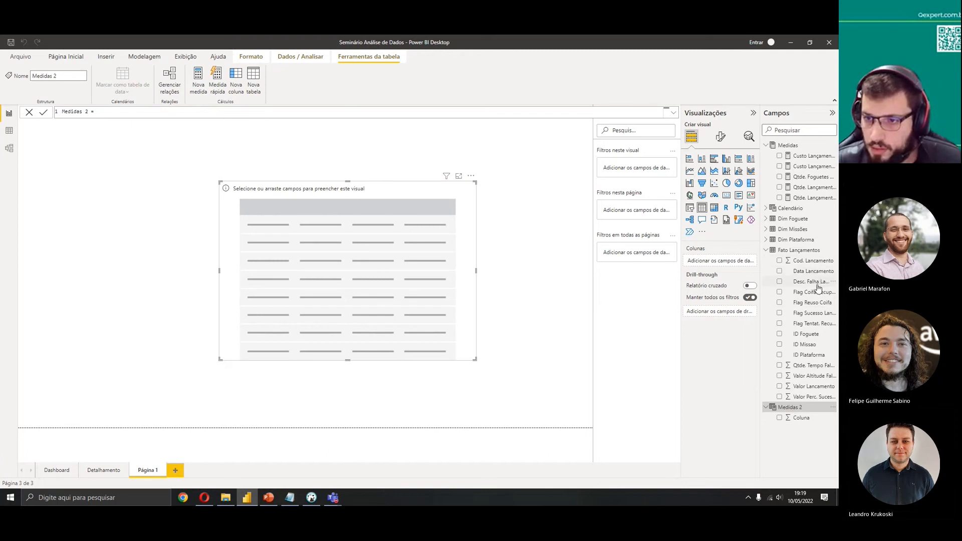
click(804, 156)
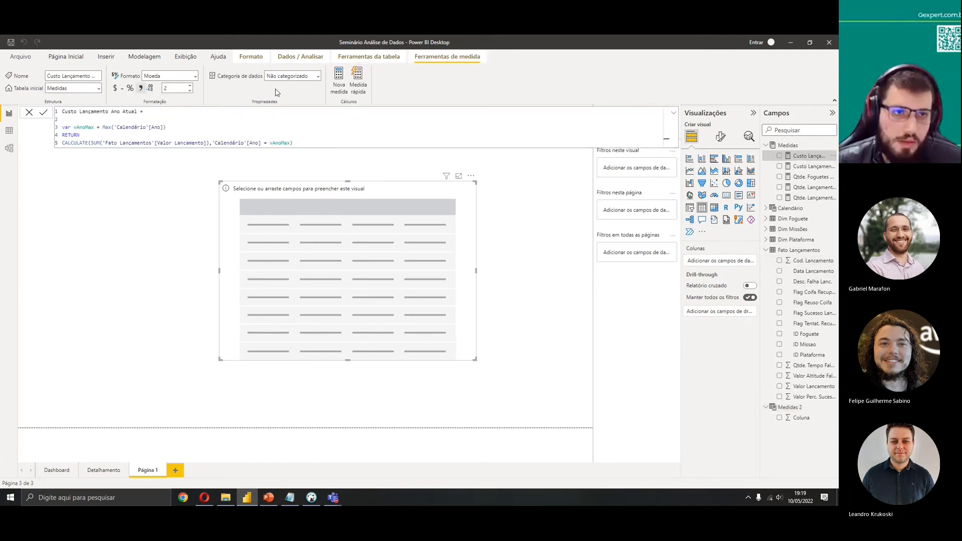
click(99, 88)
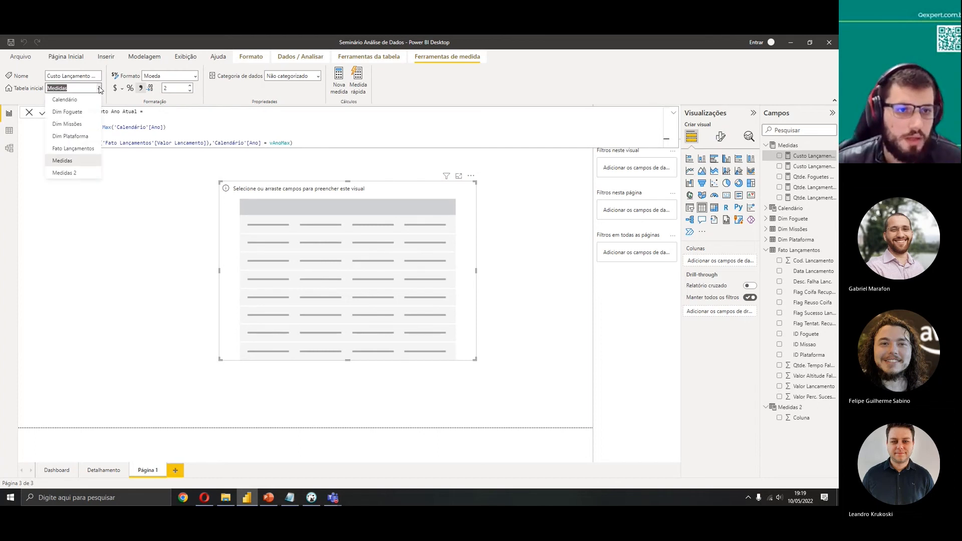
click(80, 173)
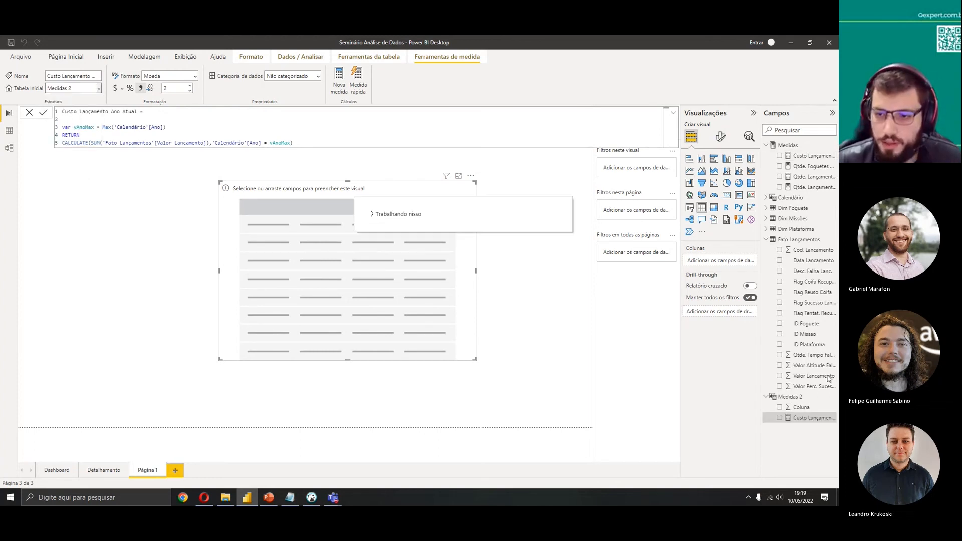
Try to repair the Medidas 2 table's expression and add a new column to it in the data view
right_click(796, 411)
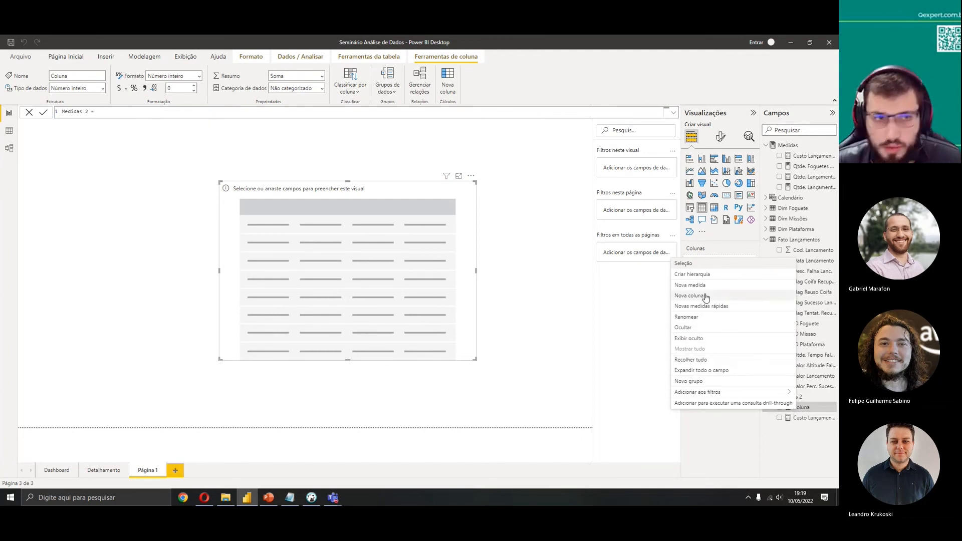
click(9, 149)
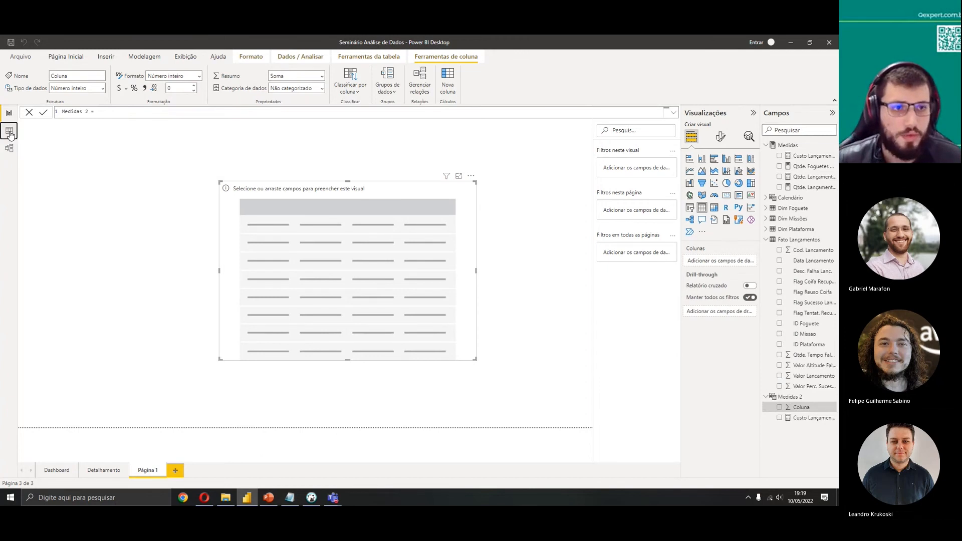
click(9, 131)
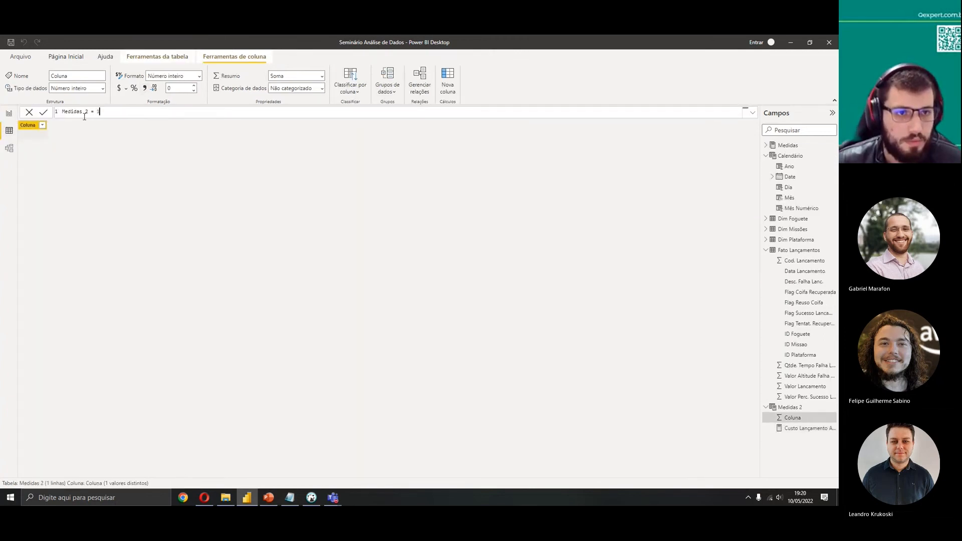
click(44, 113)
click(117, 113)
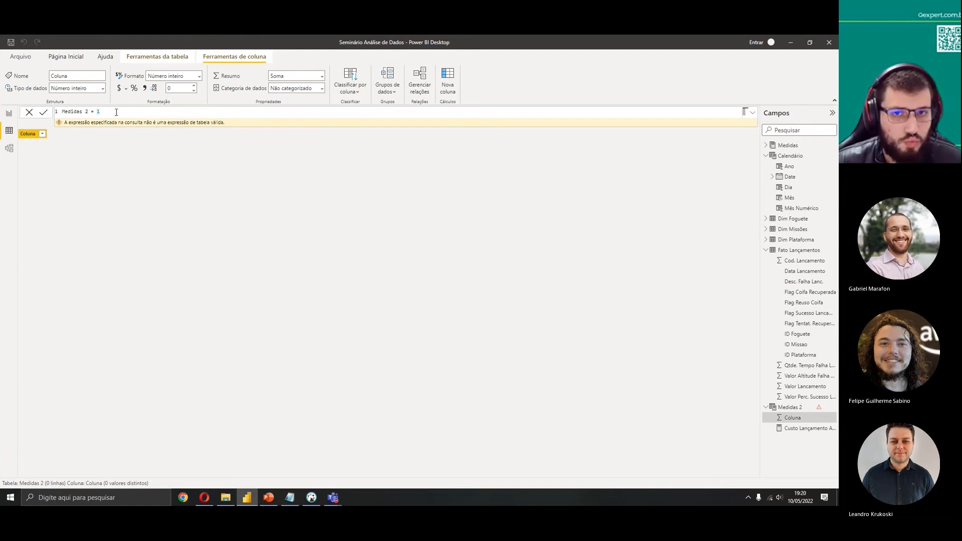
drag(117, 113, 66, 110)
click(448, 78)
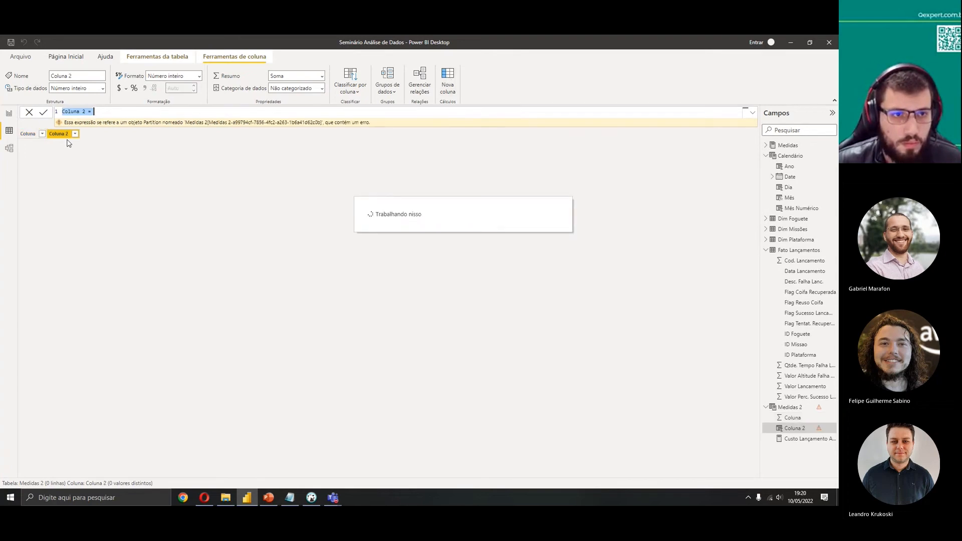
key(Escape)
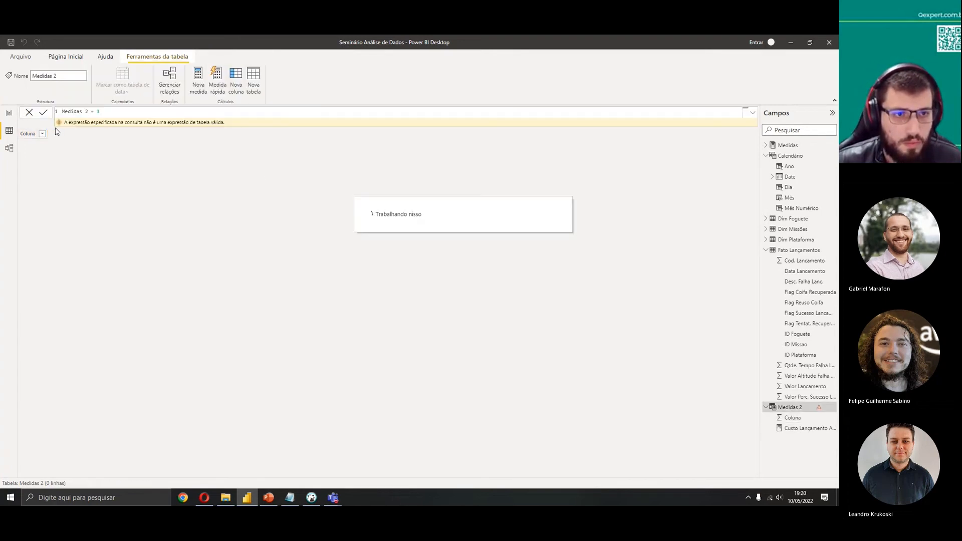
click(13, 119)
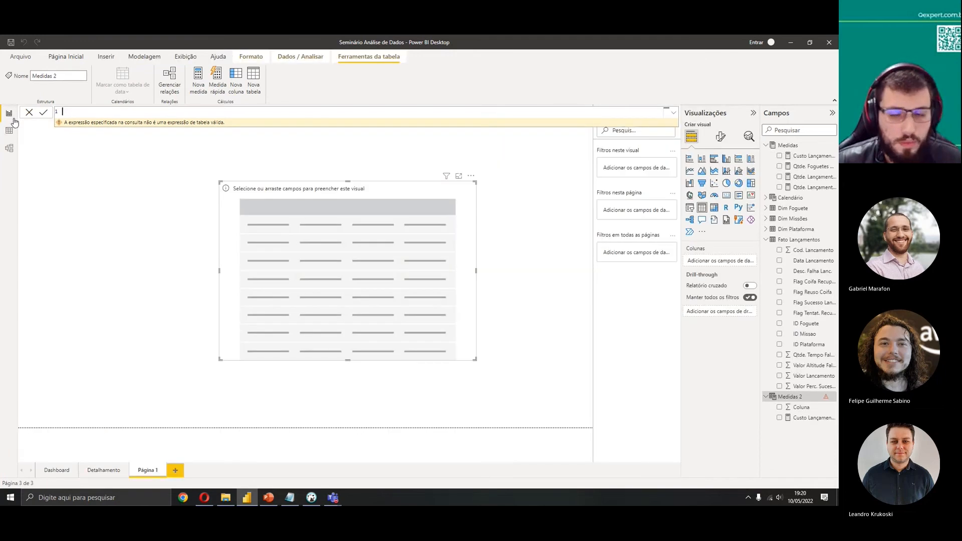
Delete the Medidas 2 table from the model
right_click(797, 414)
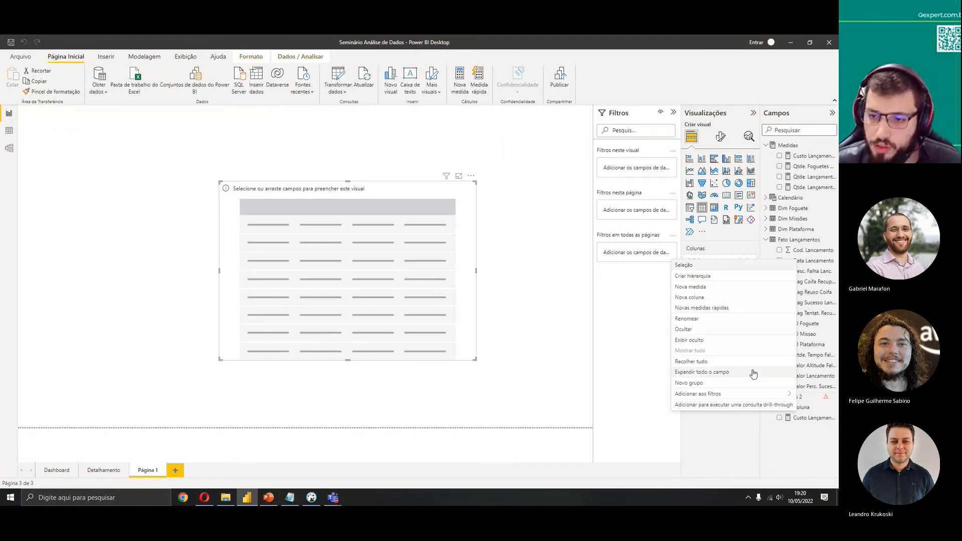
click(823, 437)
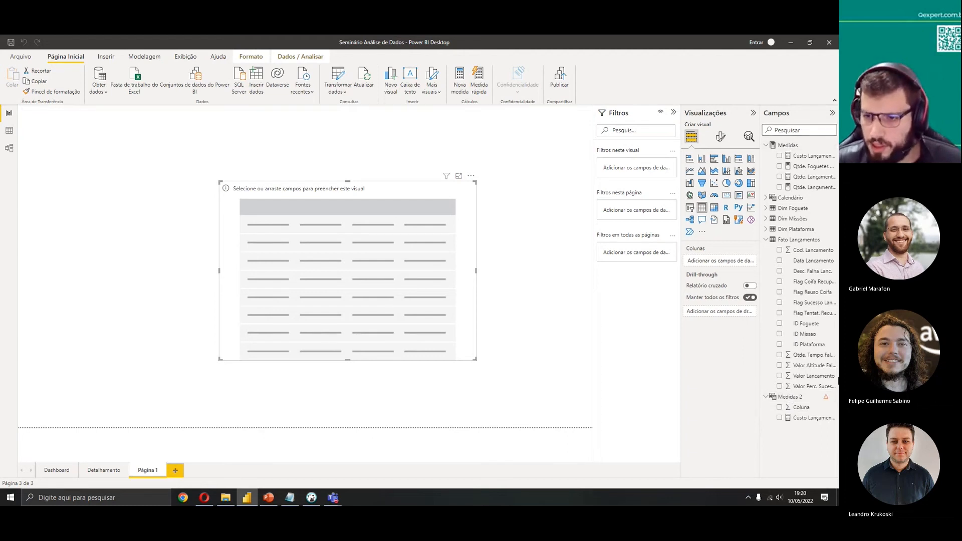
right_click(792, 400)
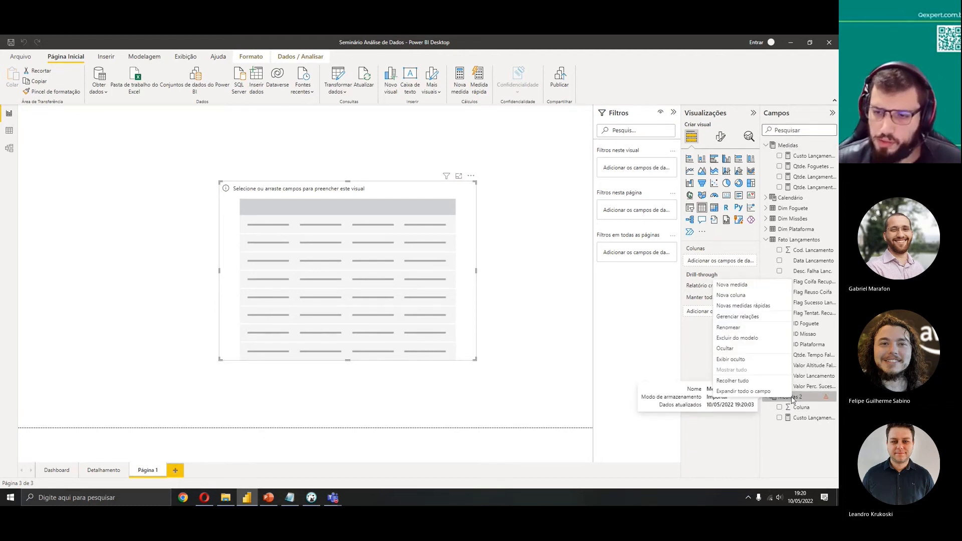
click(759, 341)
click(463, 283)
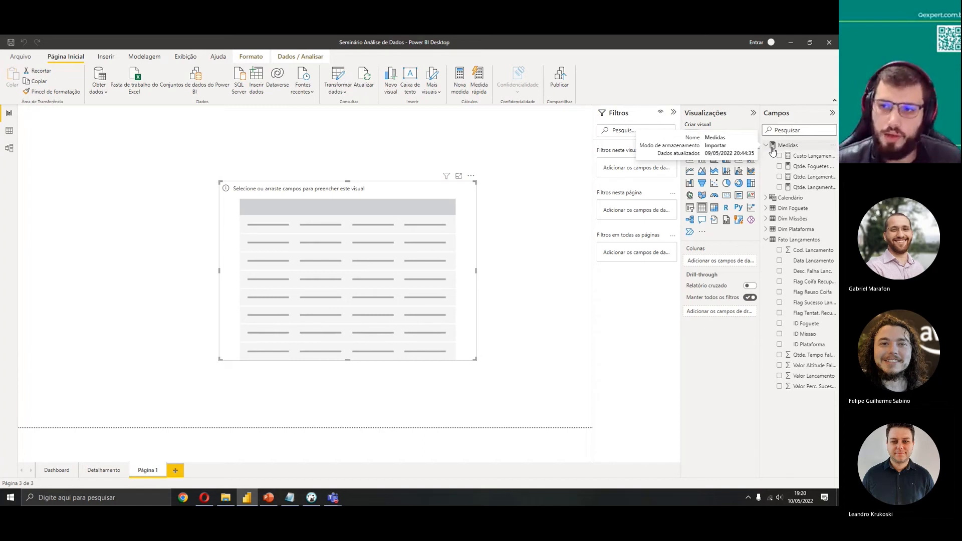
Delete the empty table visual on Página 1 and undo the deletion
click(766, 240)
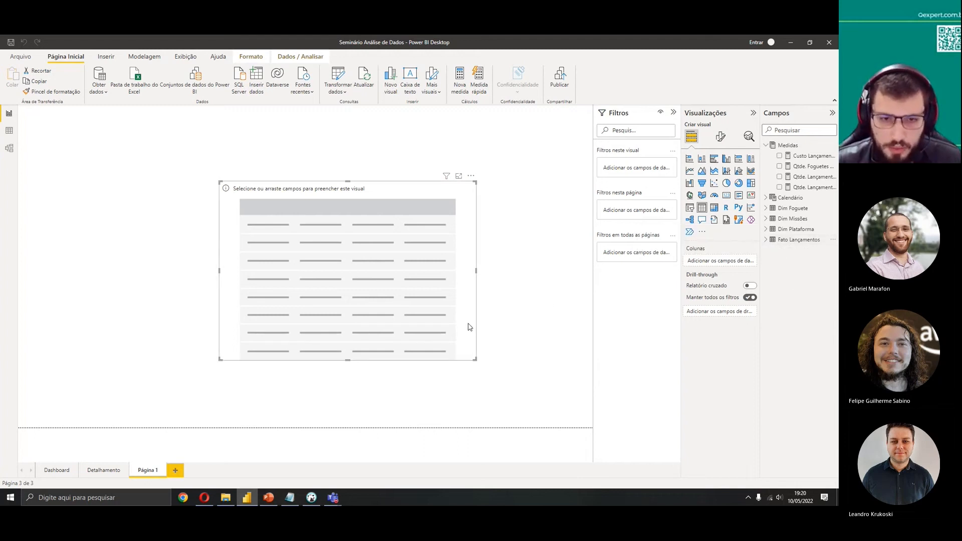
click(514, 296)
click(416, 296)
key(Delete)
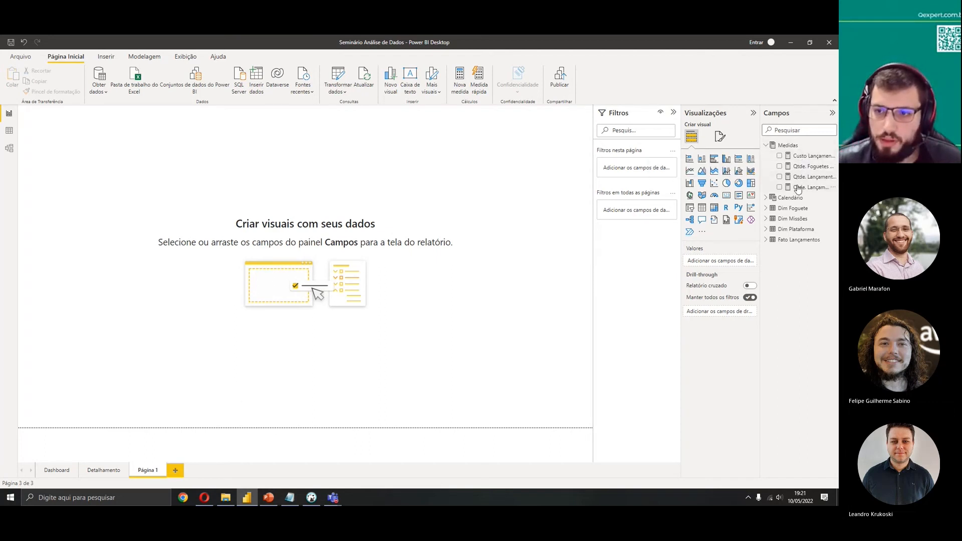
click(770, 241)
click(768, 242)
click(548, 314)
key(ctrl+z)
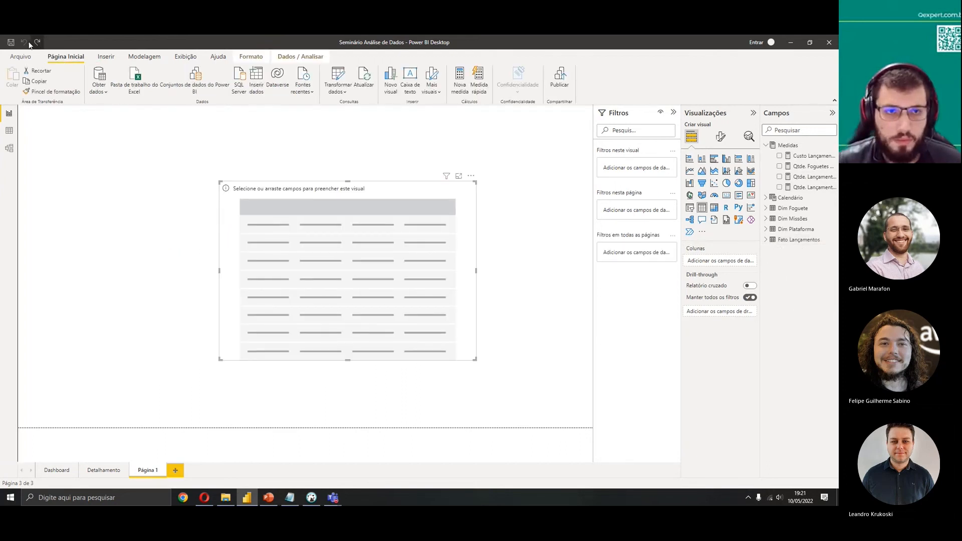
Switch to the Dashboard page and close Power BI Desktop
click(56, 474)
click(830, 42)
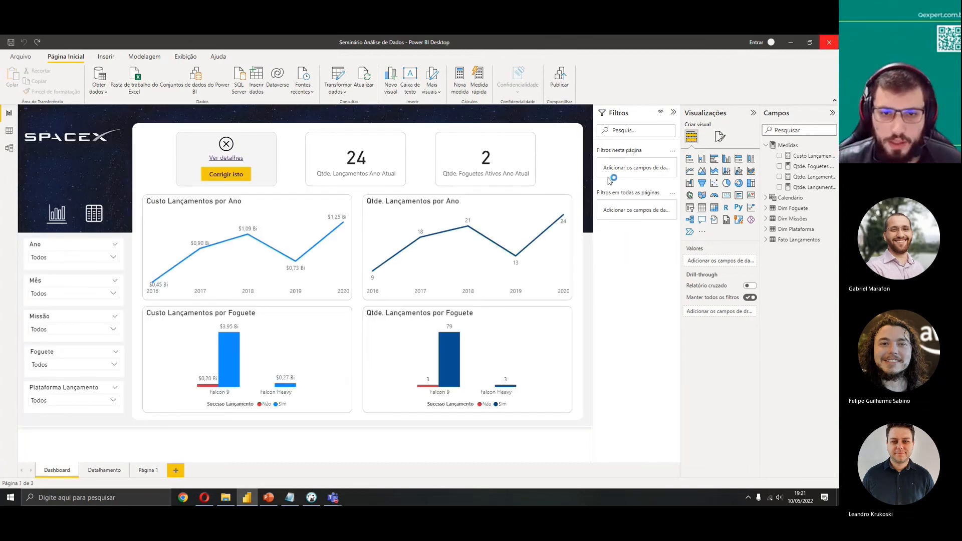
click(457, 280)
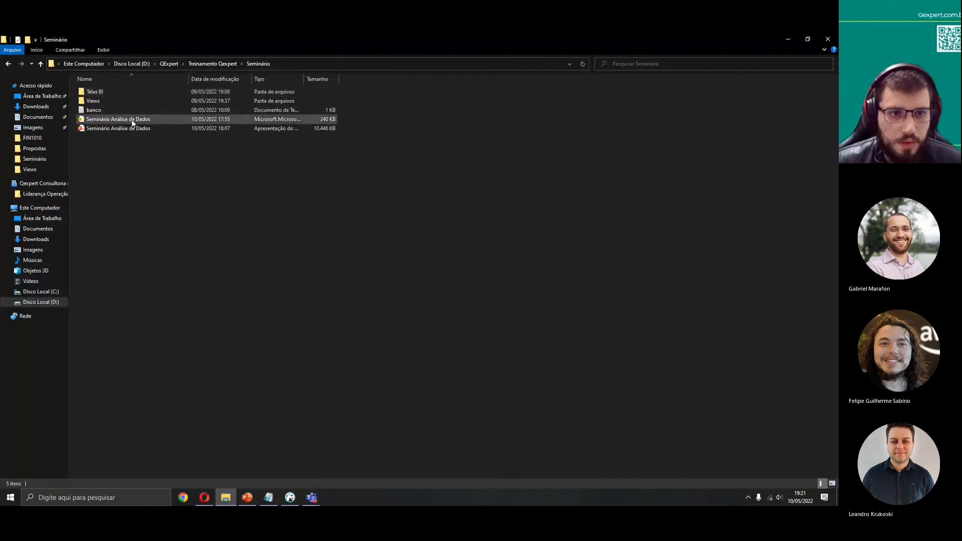
Reopen the Seminário Análise de Dados report file from the Seminário folder
double_click(131, 120)
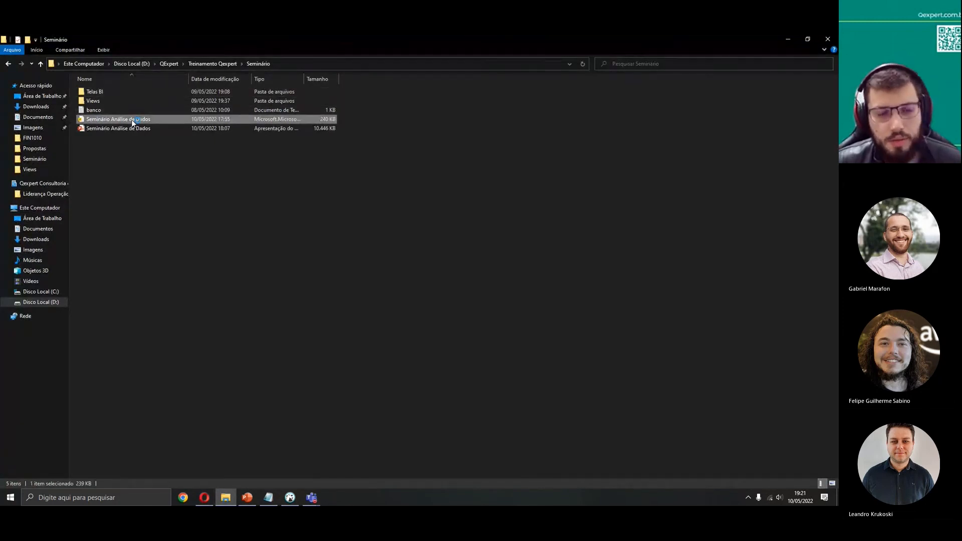
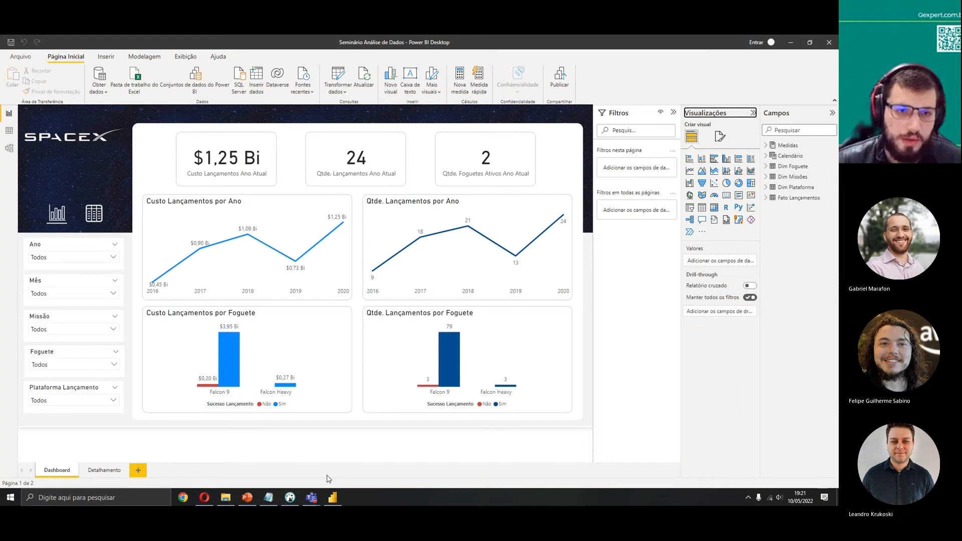
Select the KPI cards and open the Custo Lançamento Ano Atual measure formula to review it
click(233, 162)
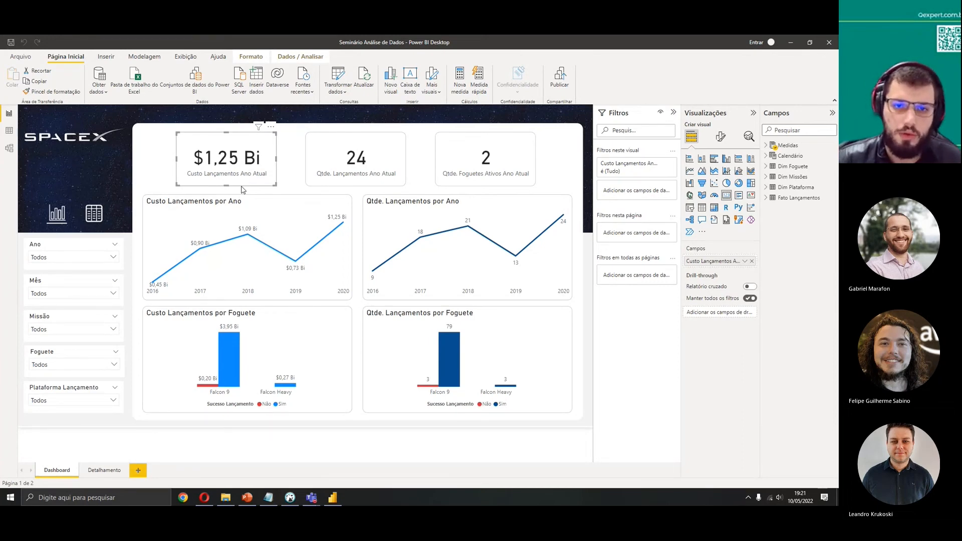
click(330, 173)
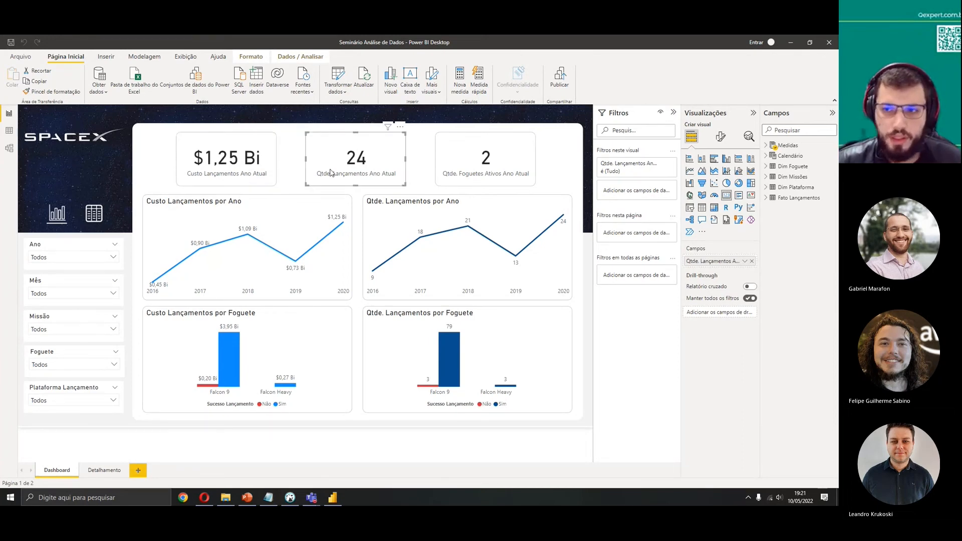
click(767, 146)
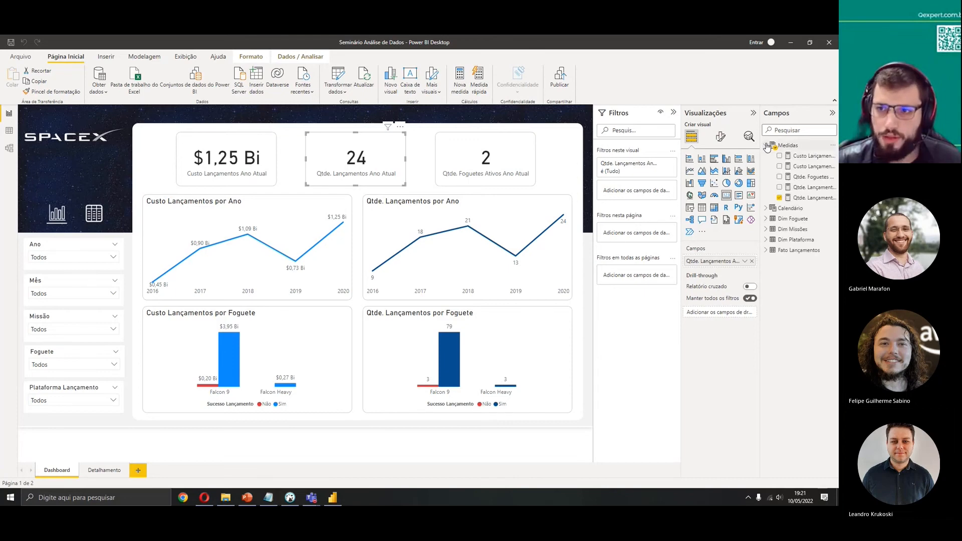
click(250, 159)
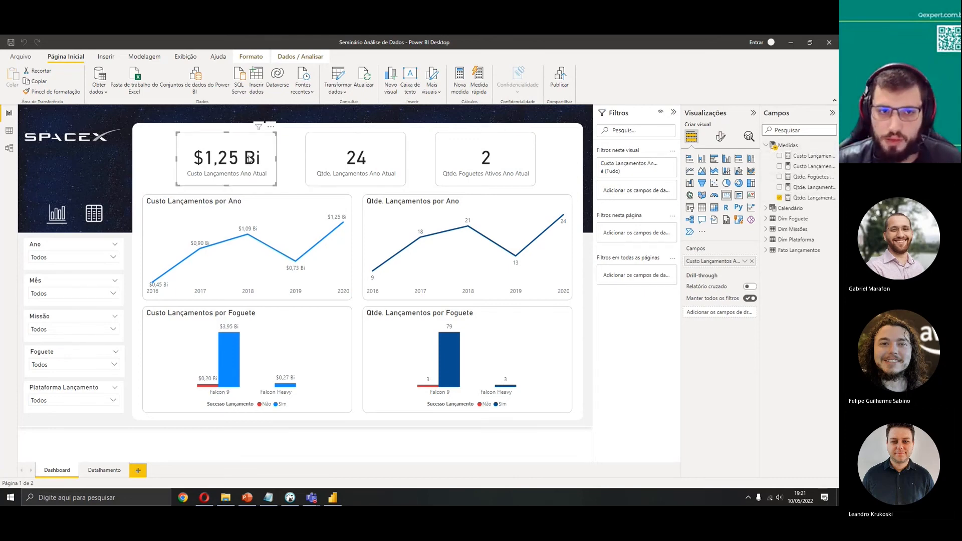
click(808, 155)
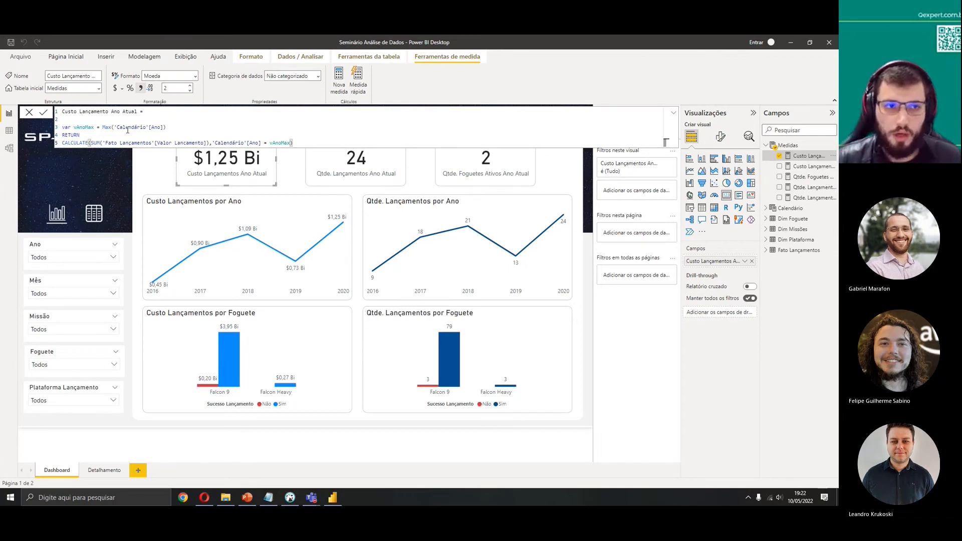
click(29, 115)
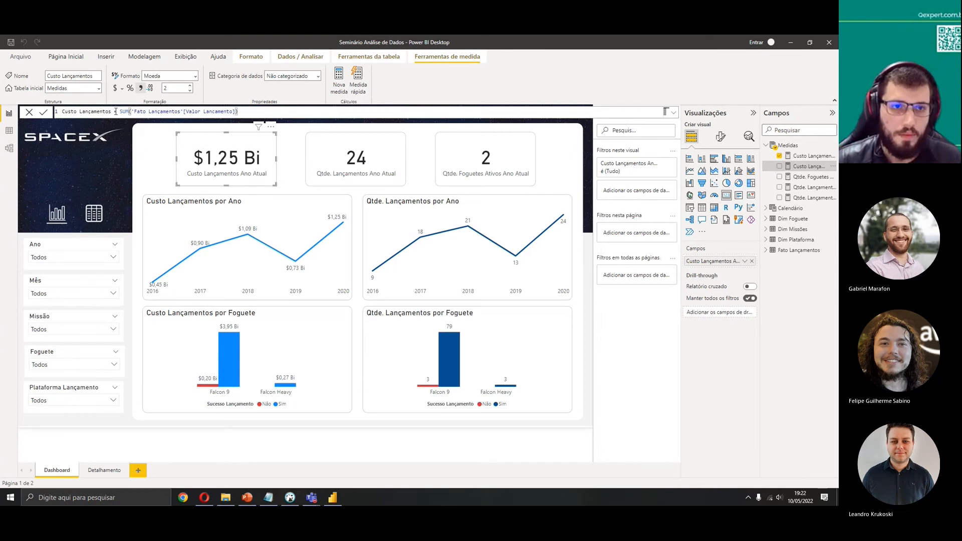
Review the Custo Lançamentos measure formula and close it without changes
drag(115, 111, 239, 112)
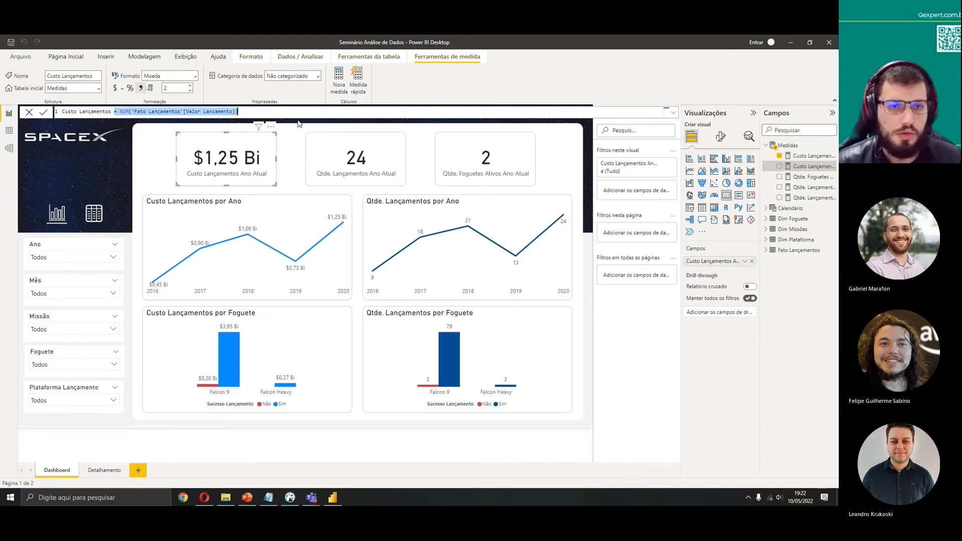
click(29, 113)
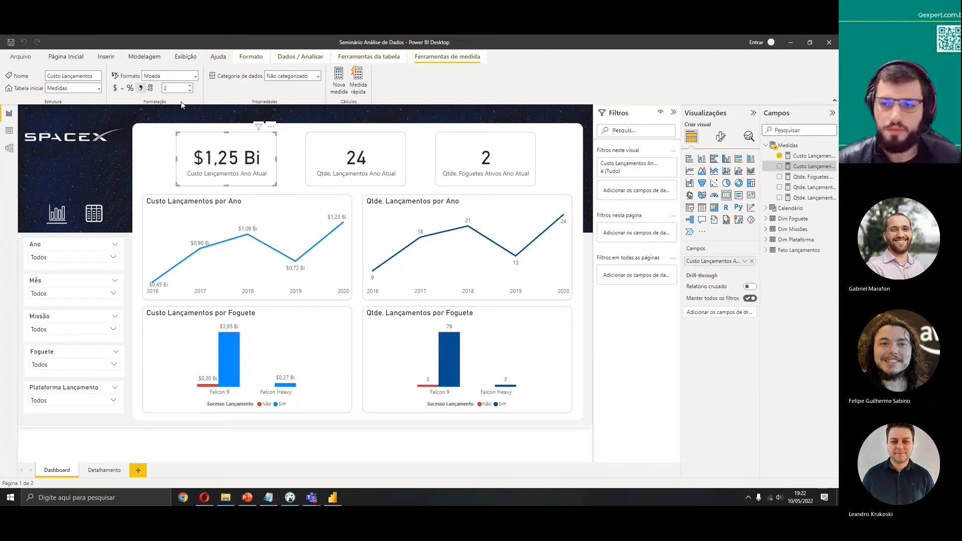
Open the Custo Lançamento Ano Atual measure and examine its vAnoMax variable and RETURN lines
click(810, 156)
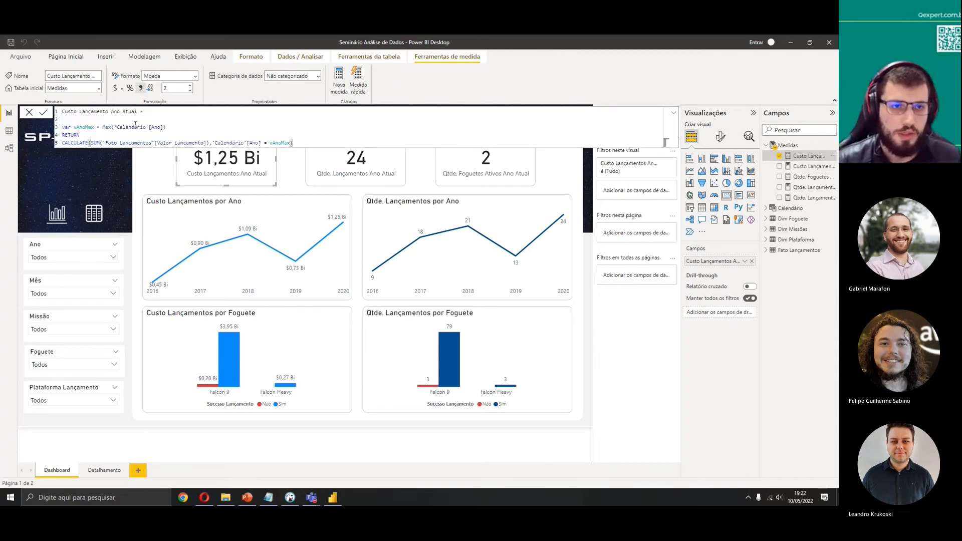
click(194, 127)
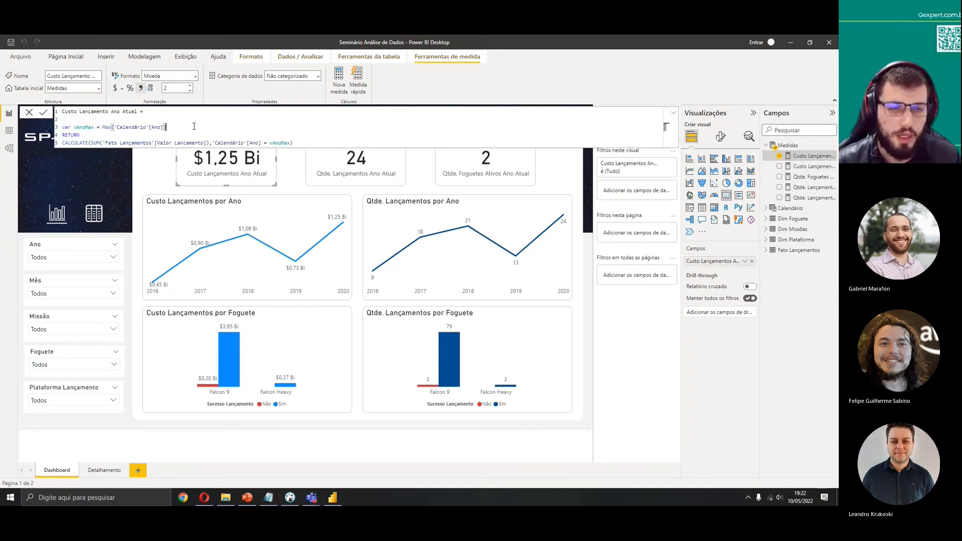
key(shift+Return)
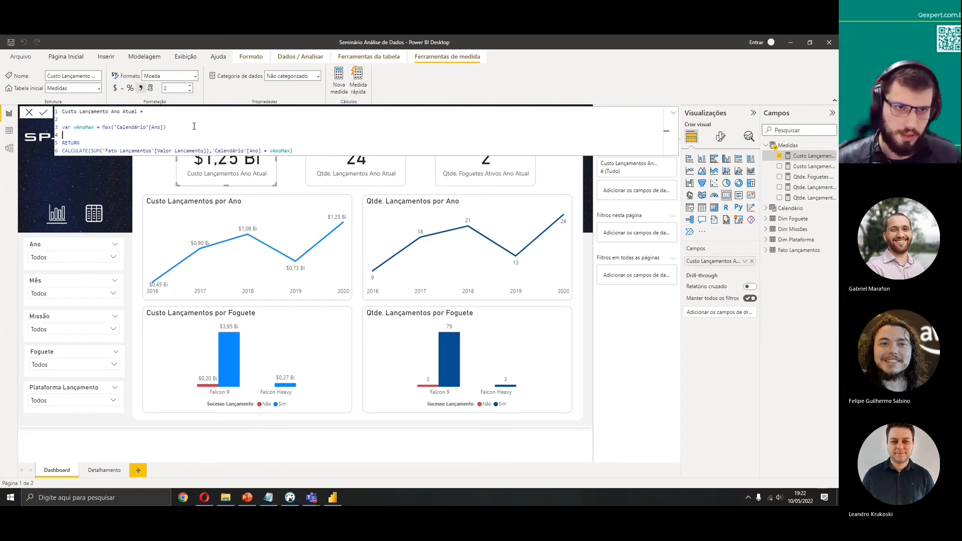
drag(165, 127, 104, 129)
click(104, 135)
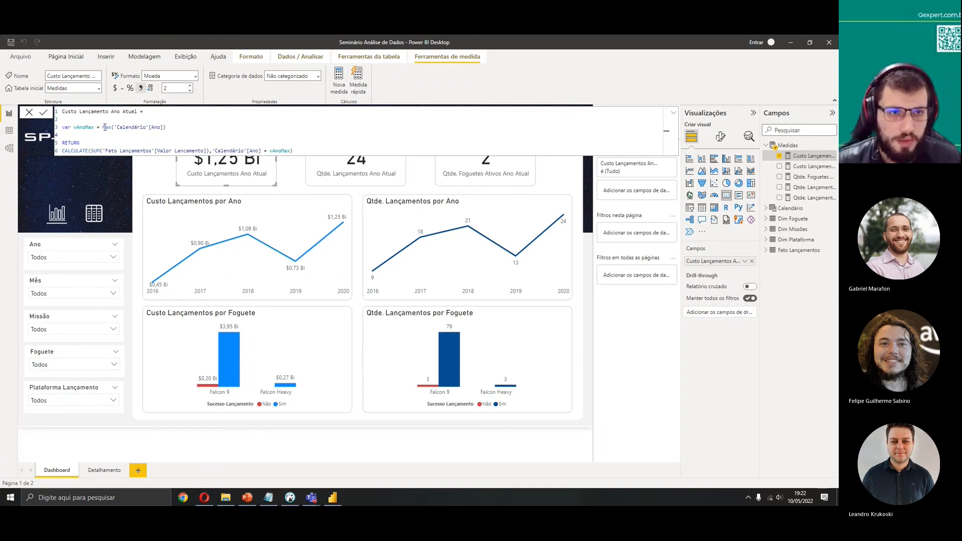
drag(104, 127, 195, 132)
click(190, 135)
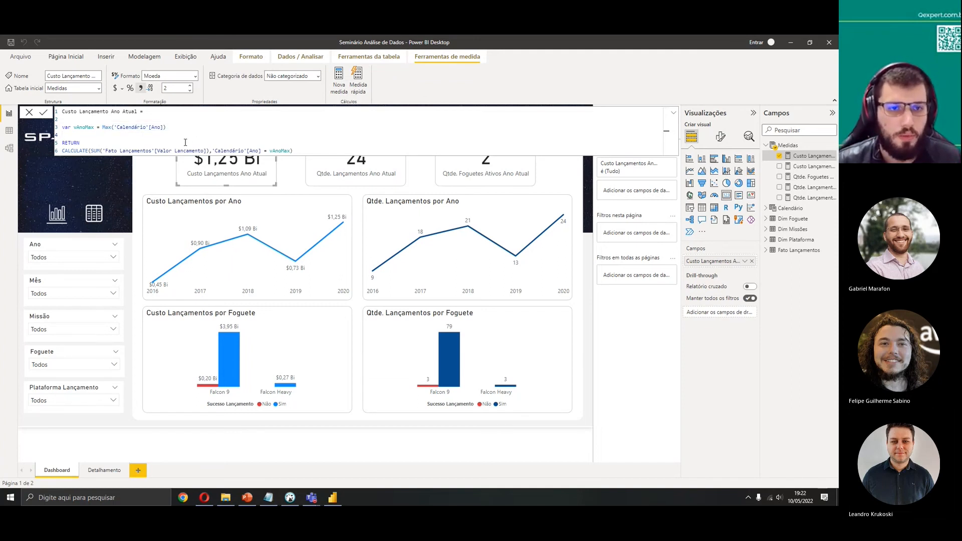
drag(62, 127, 173, 128)
click(133, 141)
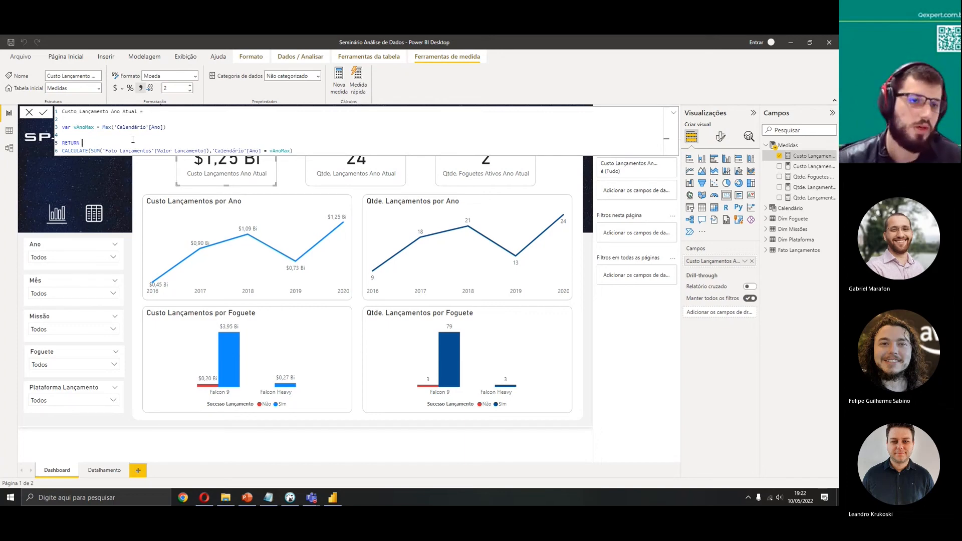
click(102, 127)
text(2020)
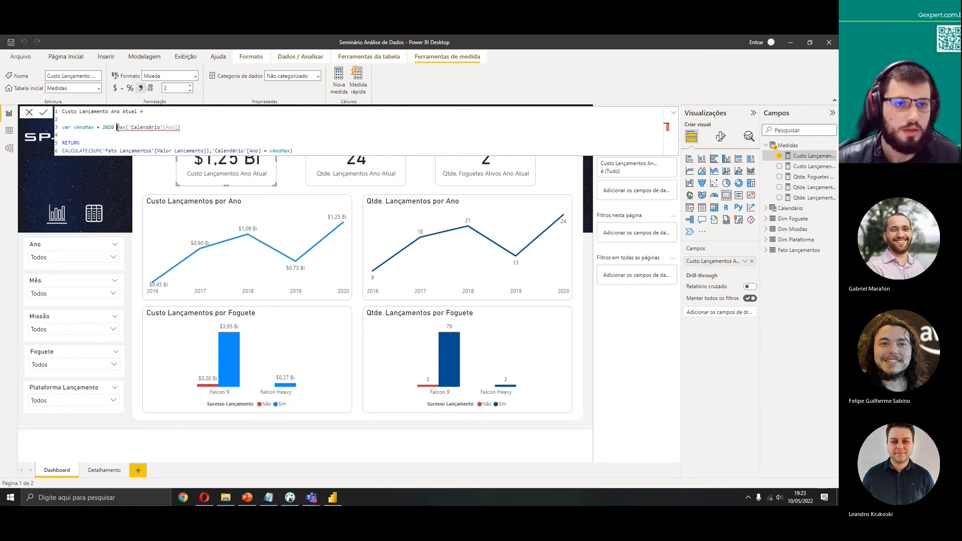
drag(109, 128, 102, 127)
key(BackSpace)
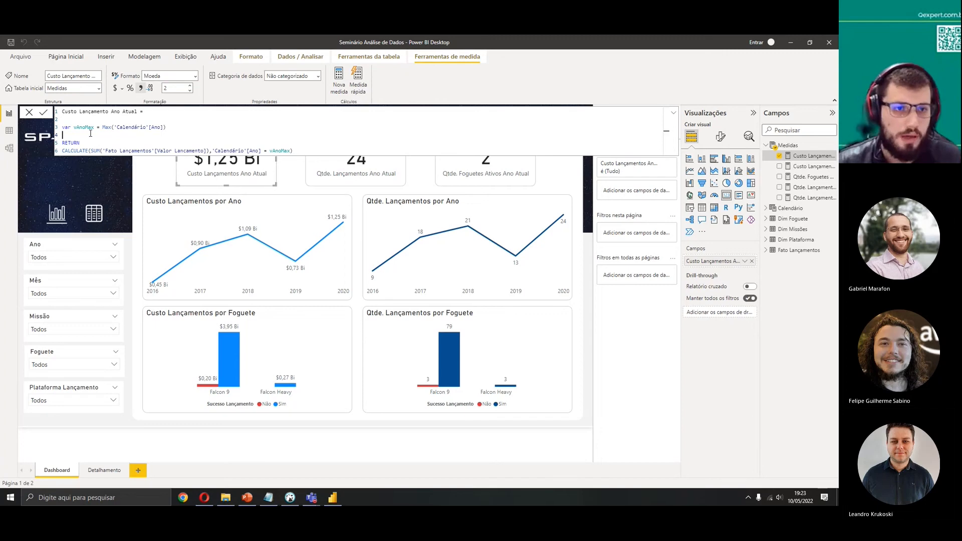
Examine the CALCULATE expression's SUM and Calendário[Ano] = vAnoMax filter, then discard the formula edits
drag(88, 143, 175, 125)
click(75, 126)
click(85, 144)
double_click(83, 144)
click(74, 136)
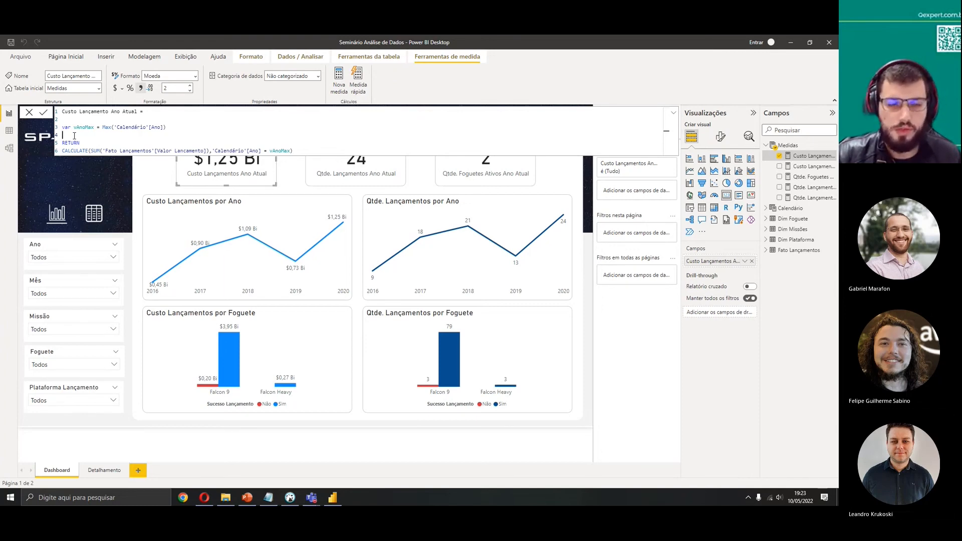
drag(82, 143, 52, 146)
click(76, 150)
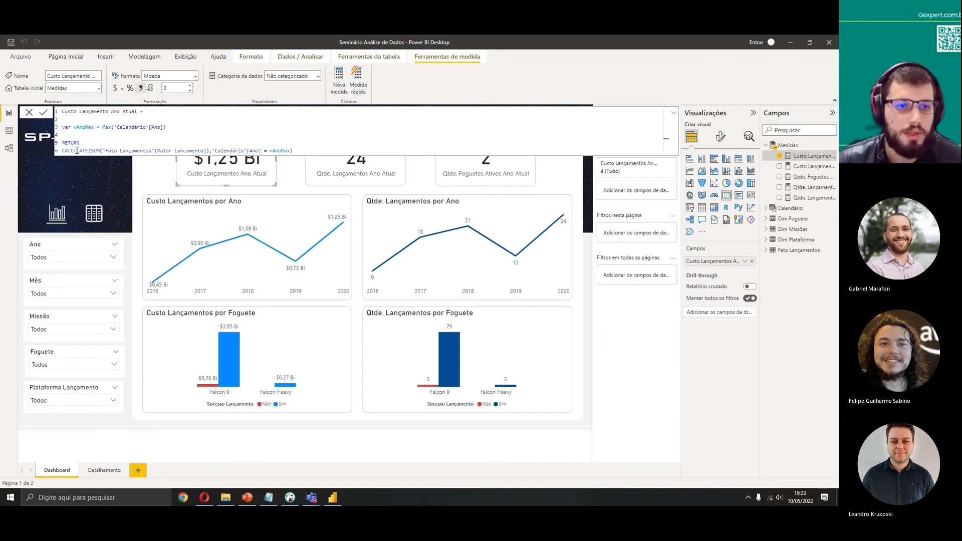
drag(69, 150, 96, 150)
click(115, 140)
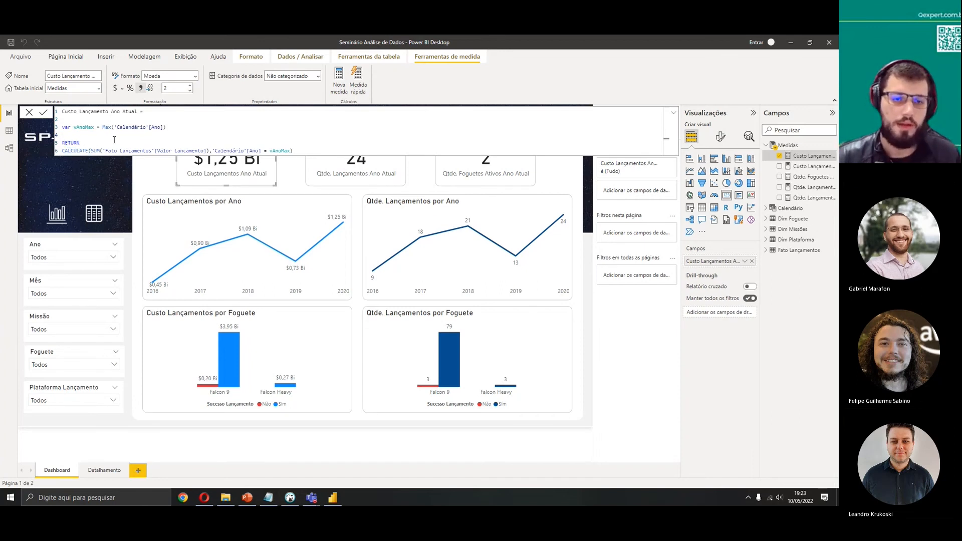
drag(211, 151, 91, 150)
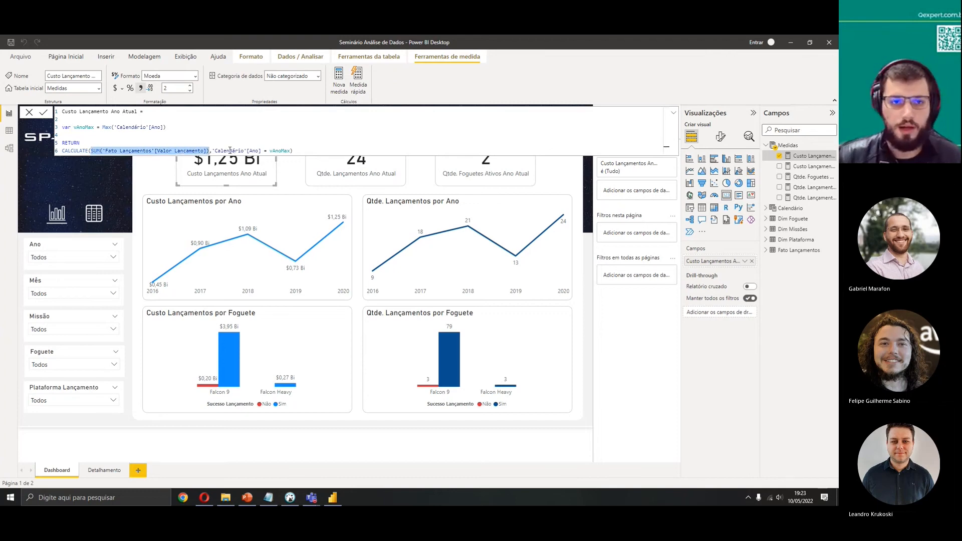
drag(212, 150, 291, 151)
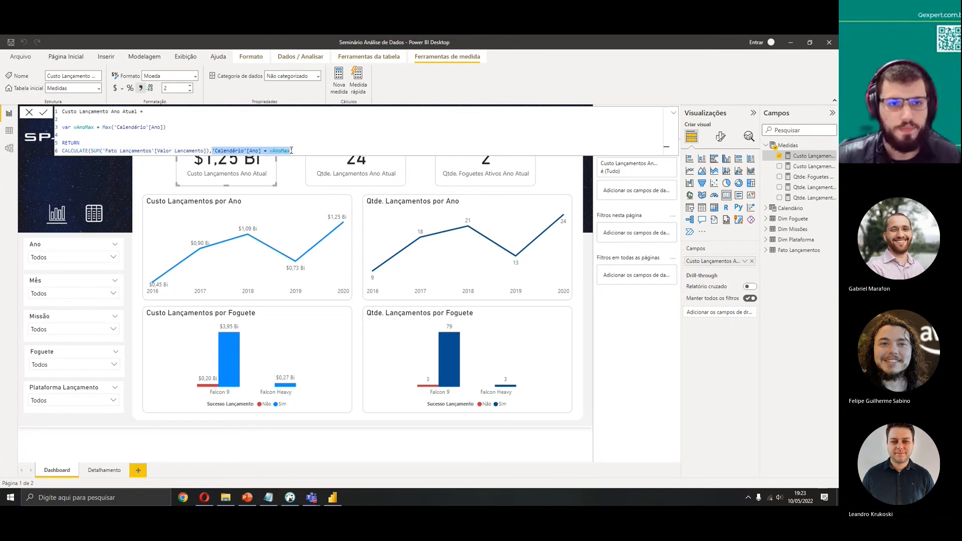
click(261, 133)
drag(211, 150, 96, 150)
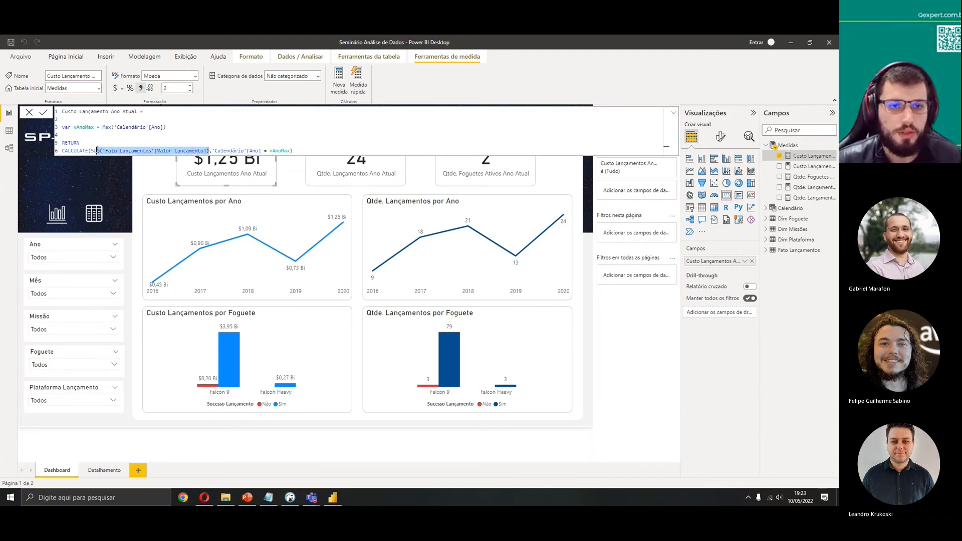
drag(211, 151, 291, 150)
double_click(279, 150)
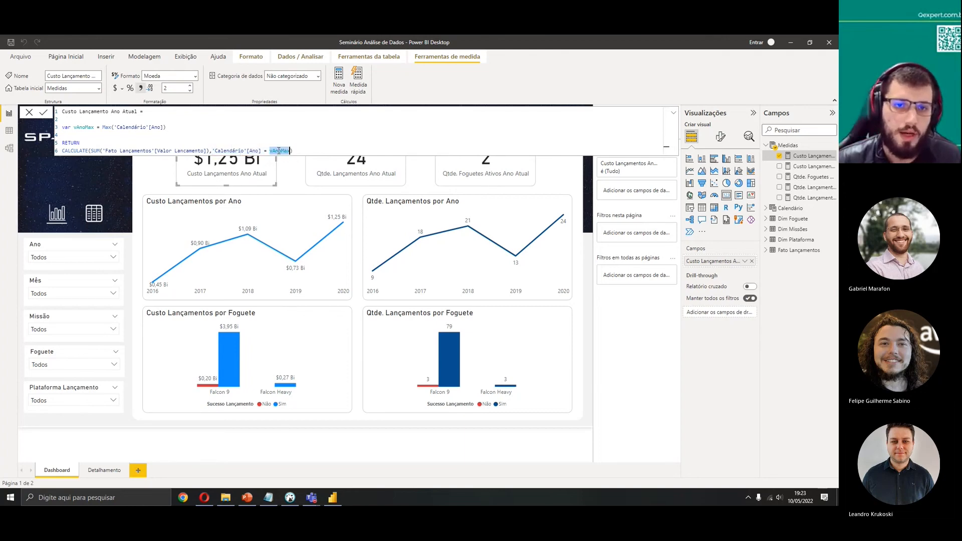
click(265, 150)
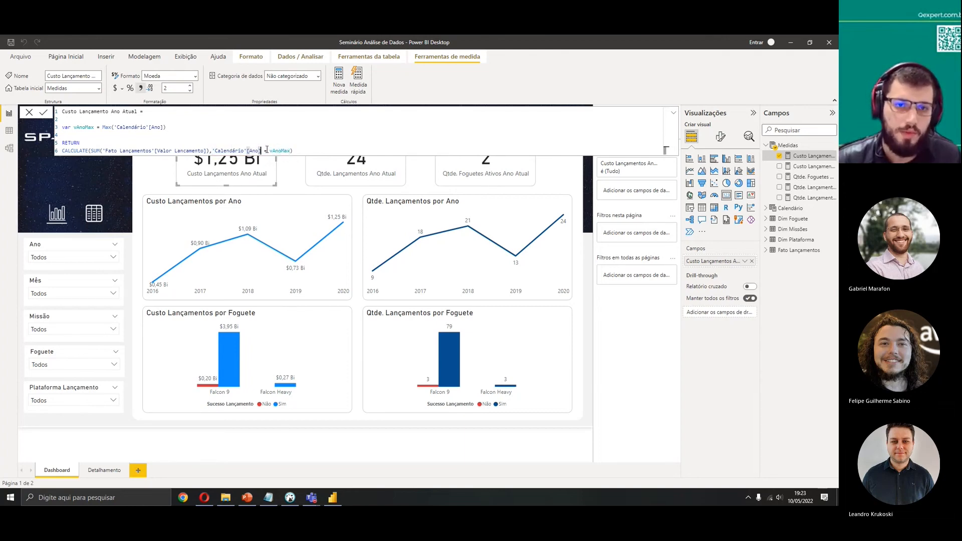
drag(260, 150, 285, 151)
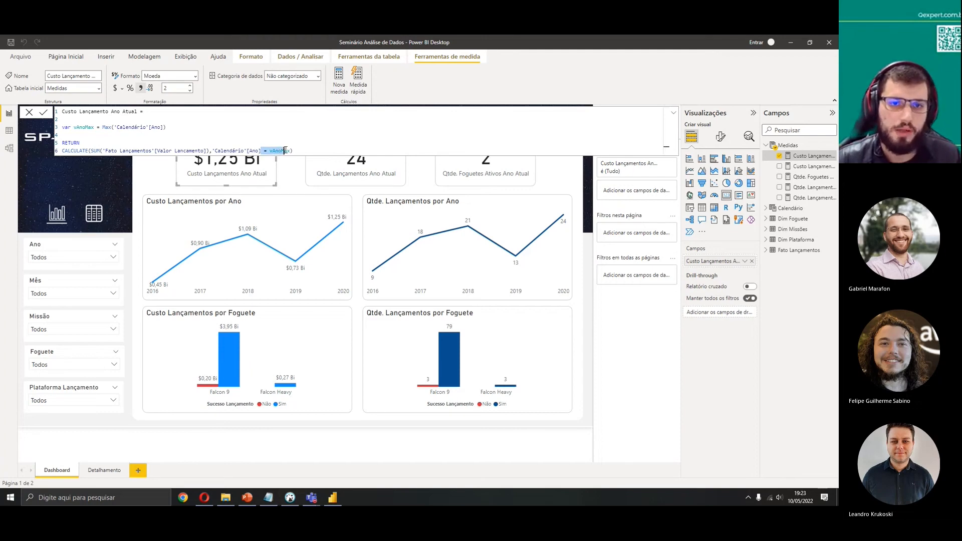
click(27, 113)
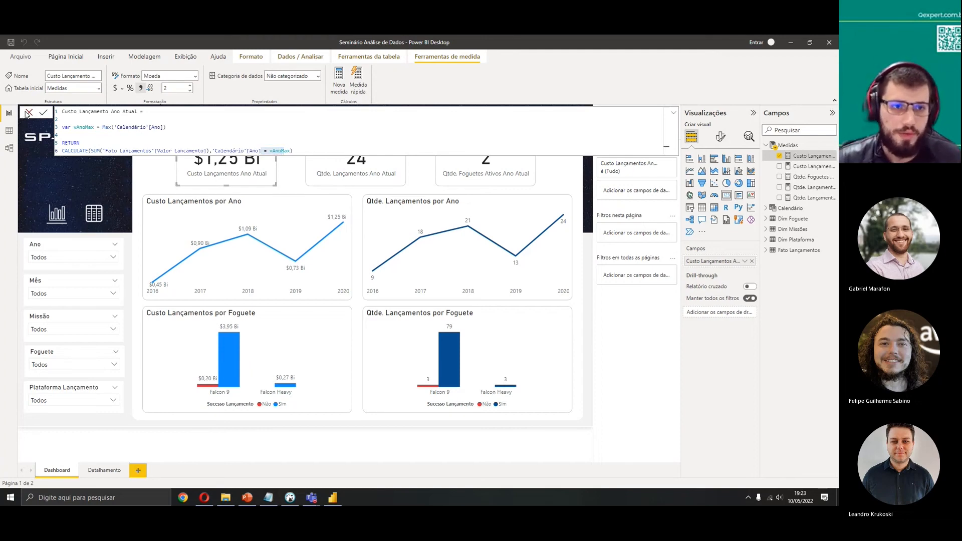
Filter the Ano slicer to 2019 to test the cards and clear the selection again
click(76, 259)
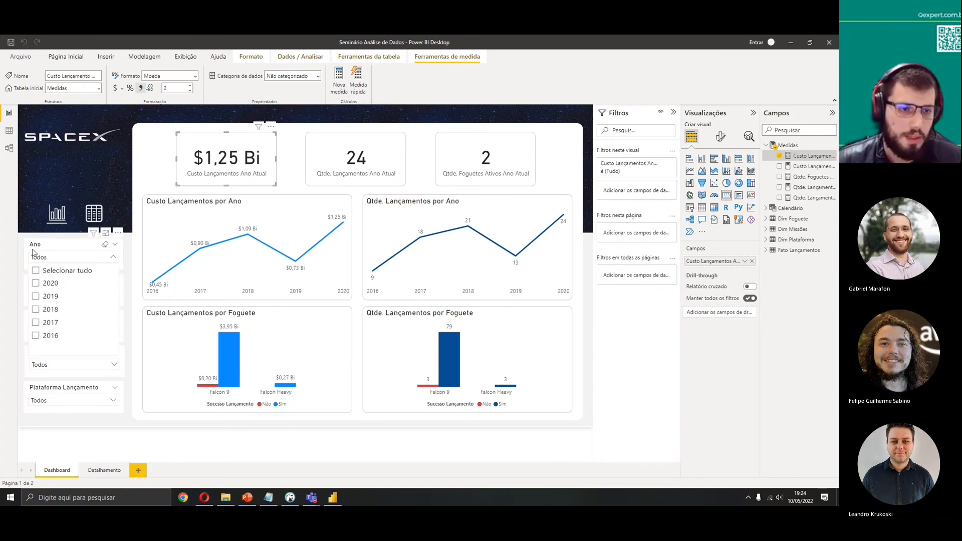
click(37, 297)
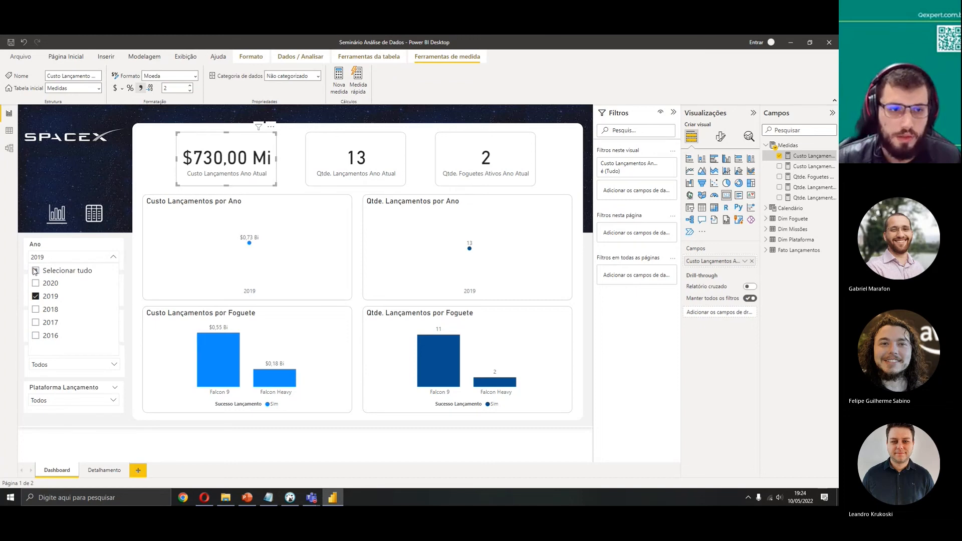
click(35, 297)
click(144, 208)
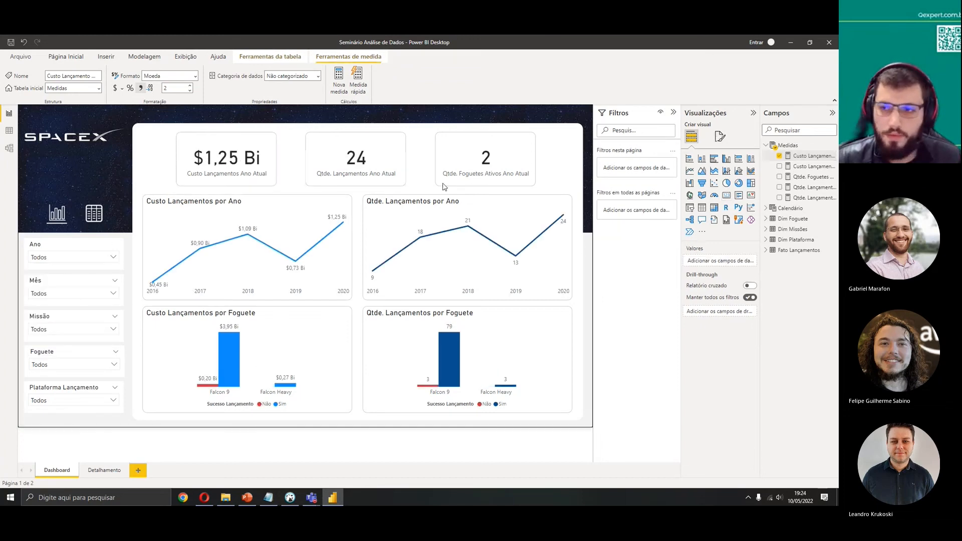
Set vAnoMax in Custo Lançamento Ano Atual to 2020, commenting out the Max('Calendário'[Ano]) expression
click(808, 155)
click(102, 126)
text(//Max('Calendário'[Ano)
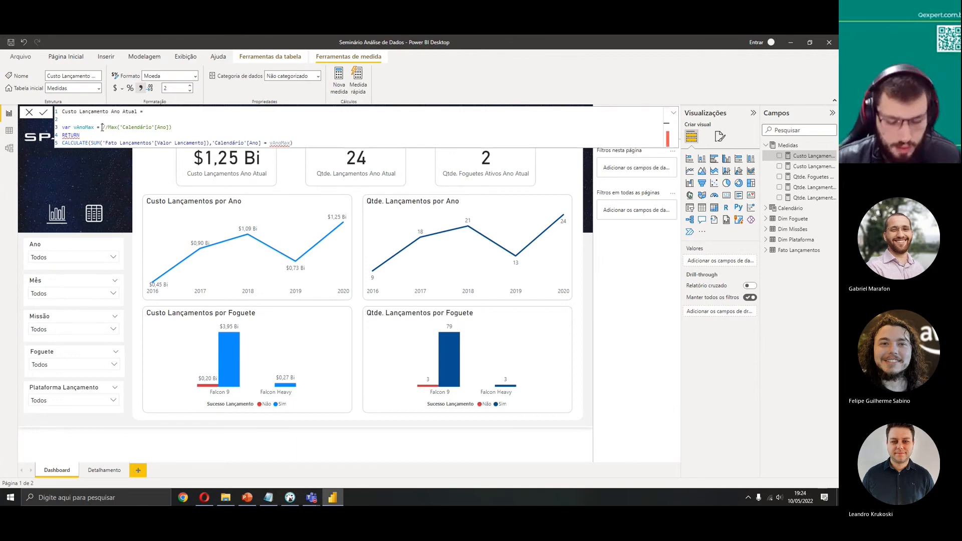
text(2020)
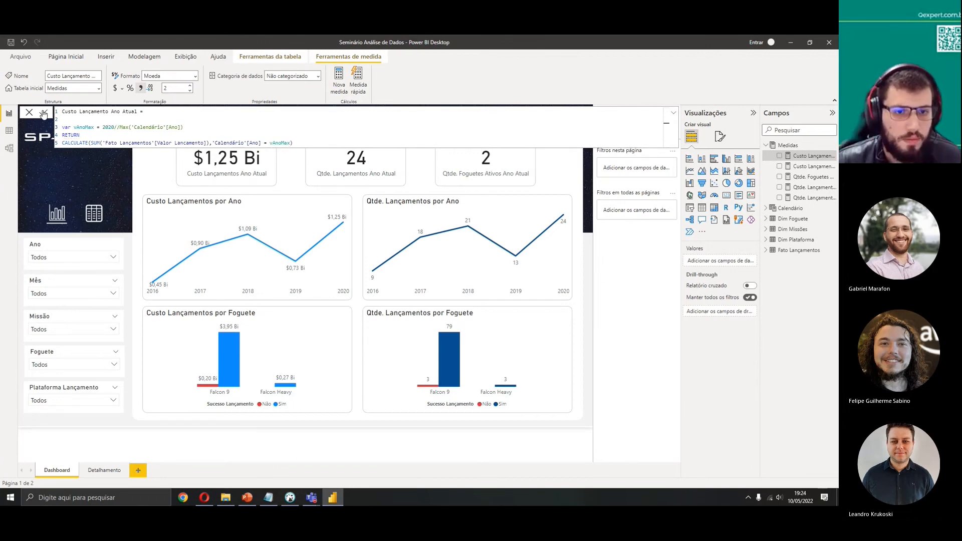
key(Return)
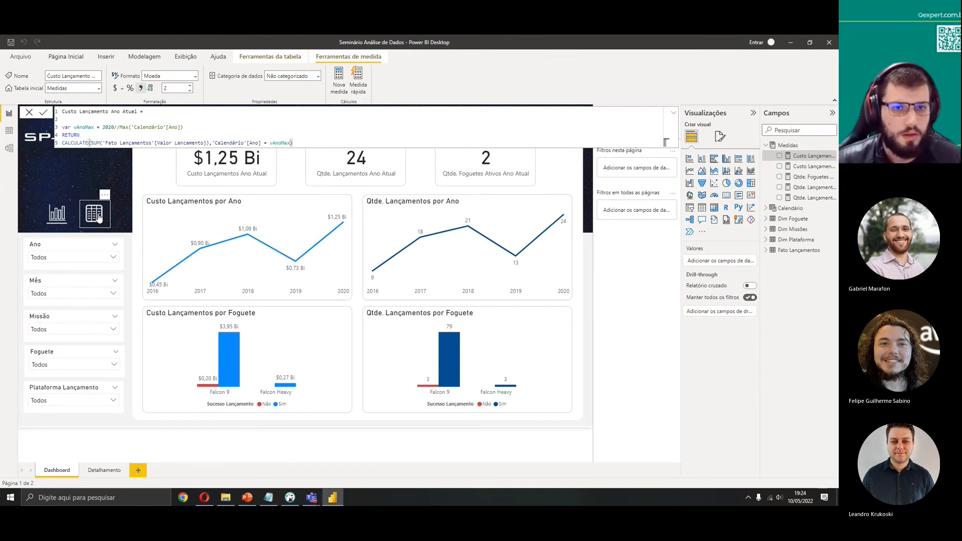
Test the updated measure by selecting 2019 in the Ano slicer and clearing it
click(113, 257)
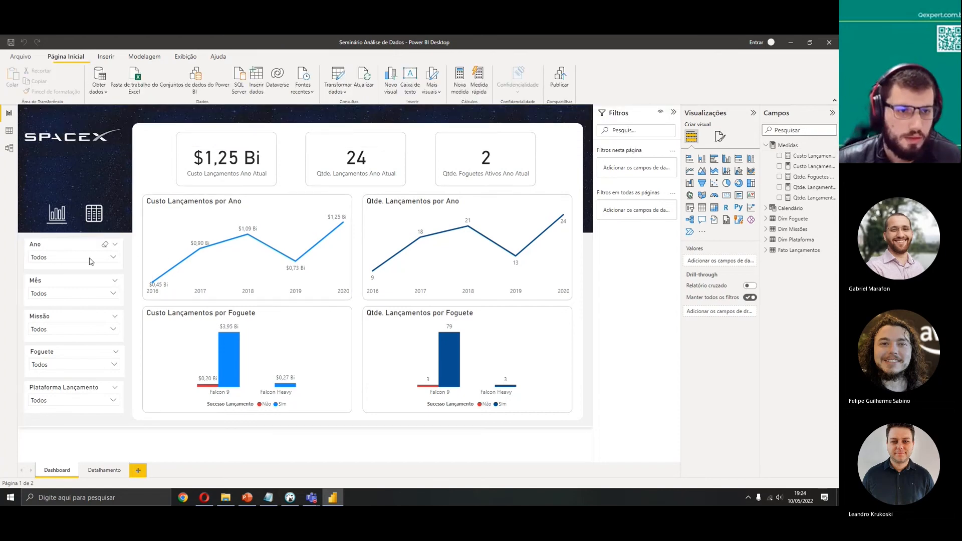
click(47, 296)
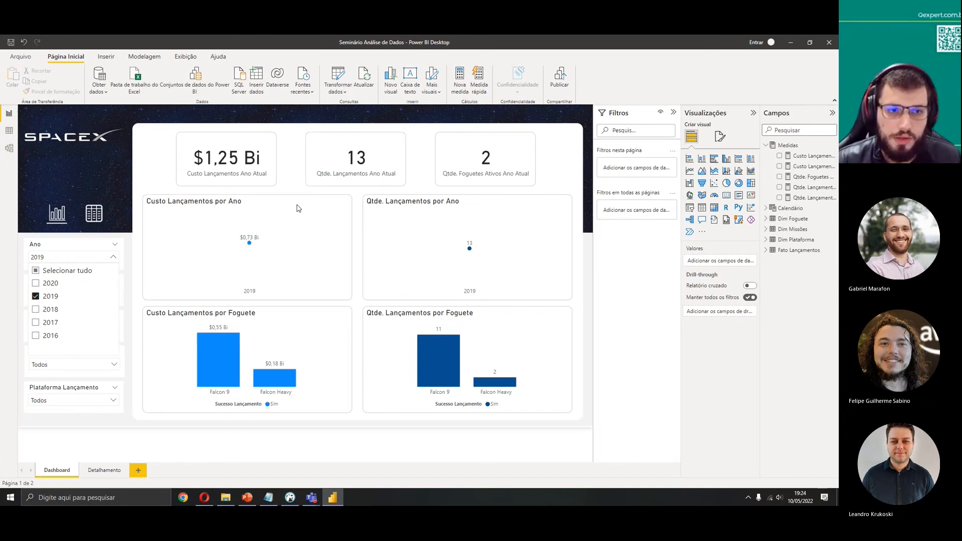
click(35, 296)
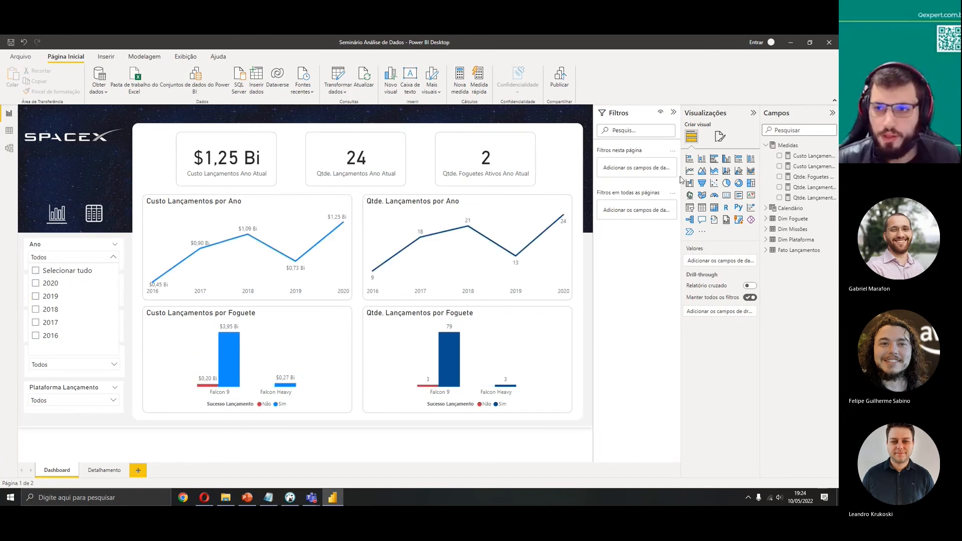
Restore vAnoMax in Custo Lançamento Ano Atual to Max('Calendário'[Ano]) by removing the 2020 override, and commit
click(811, 157)
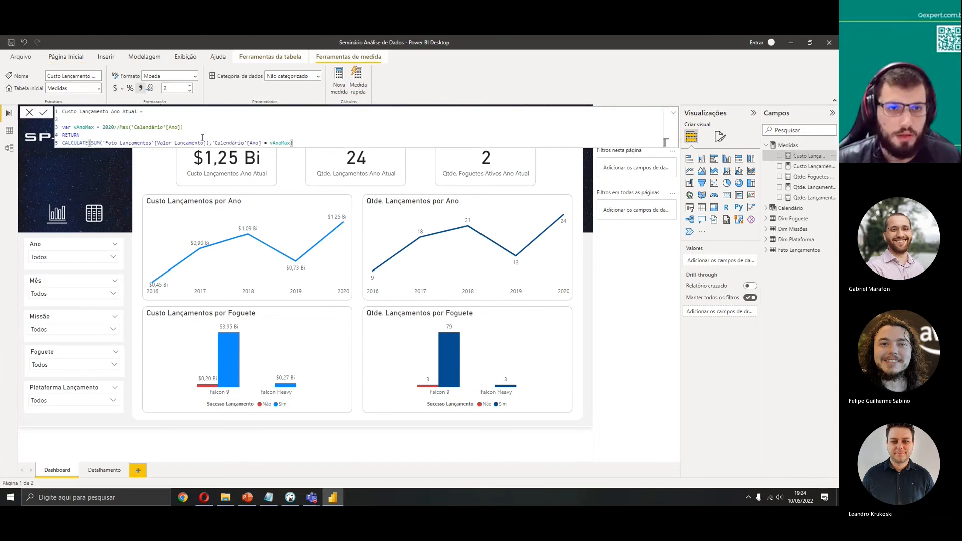
key(shift+Left)
key(shift+Left)
key(shift+Left)
key(shift+Left)
key(shift+Left)
key(BackSpace)
click(45, 115)
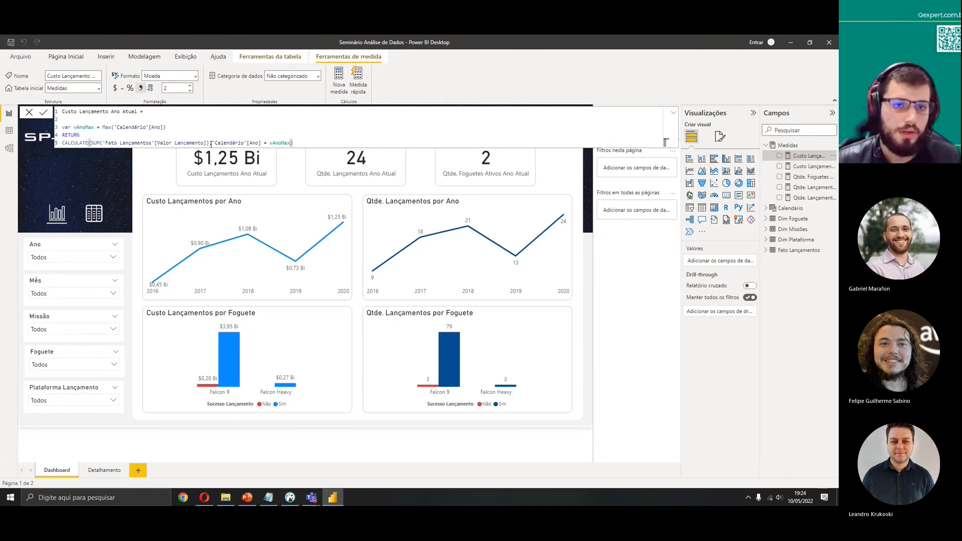
Replace the SUM of 'Fato Lançamentos'[Valor Lançamento] inside CALCULATE with the [Custo Lançamentos] measure and commit
drag(210, 144, 91, 142)
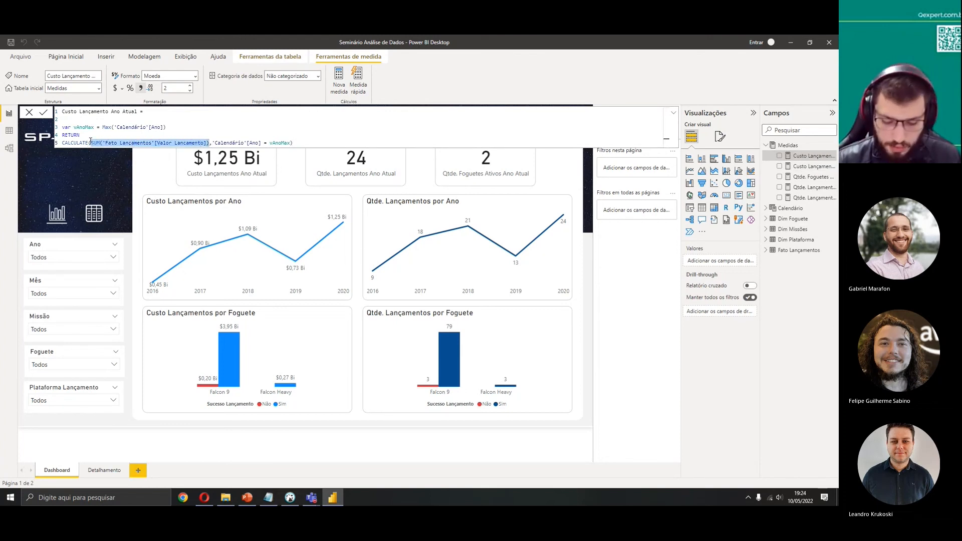
key(Delete)
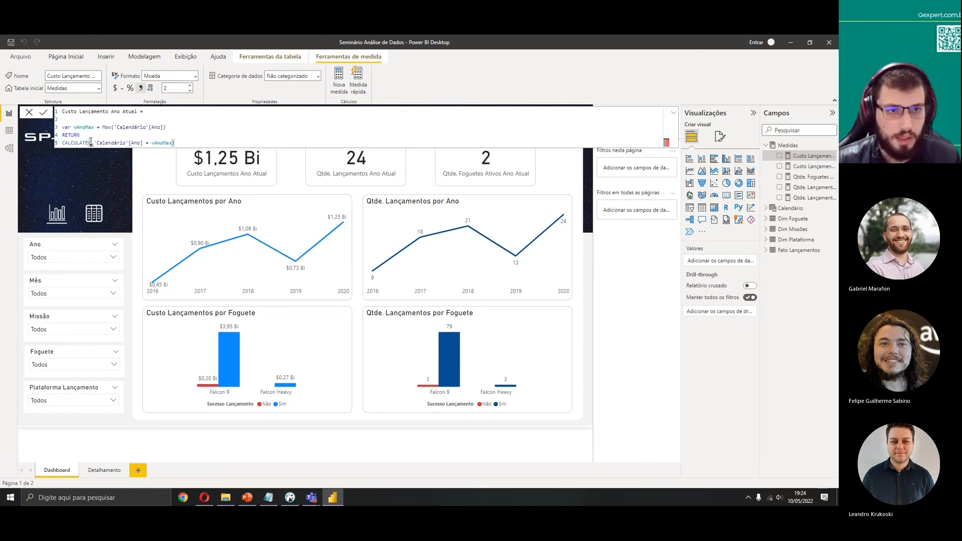
text(custo)
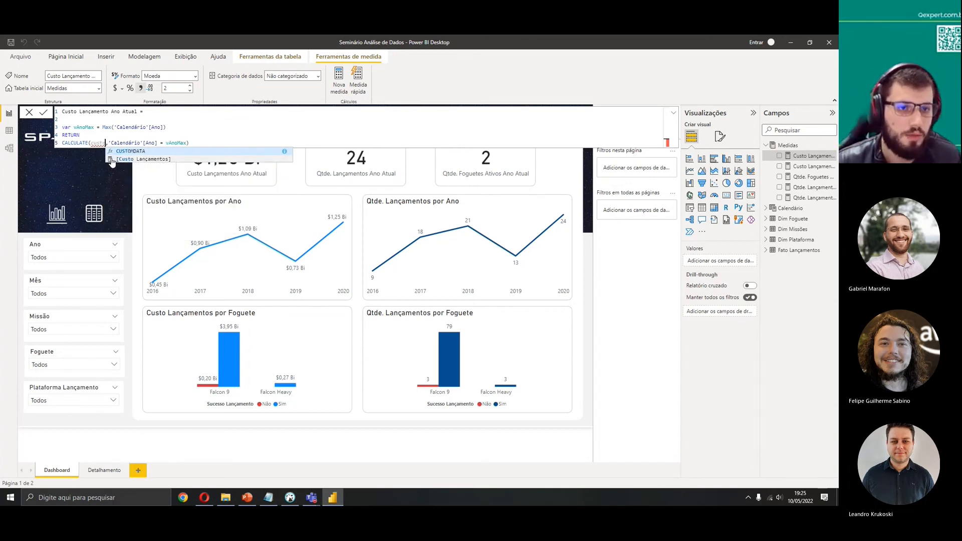
click(125, 160)
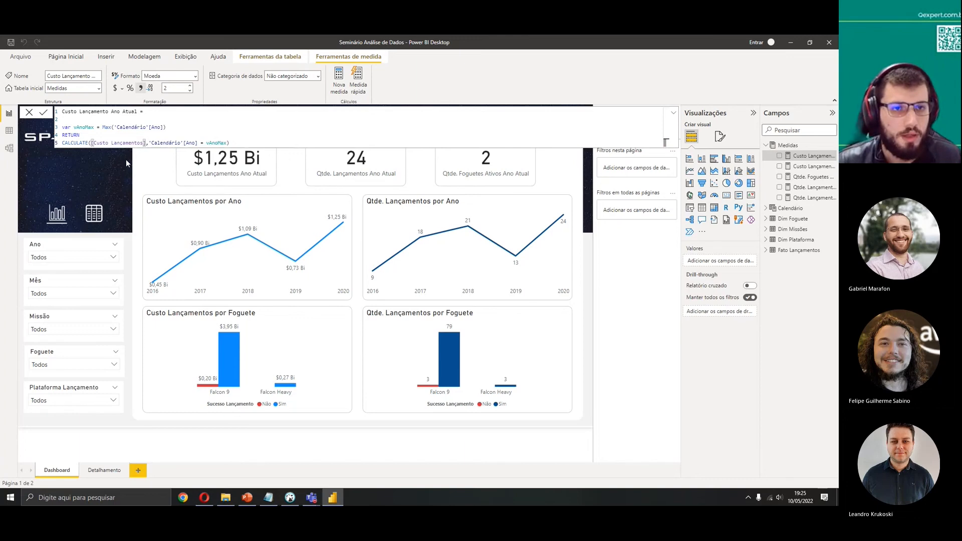
double_click(67, 143)
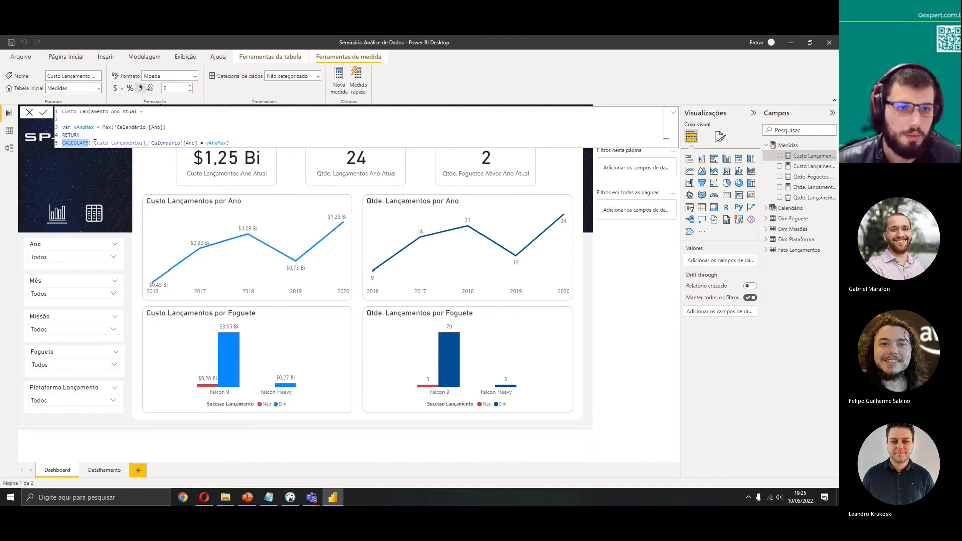
drag(92, 142, 145, 143)
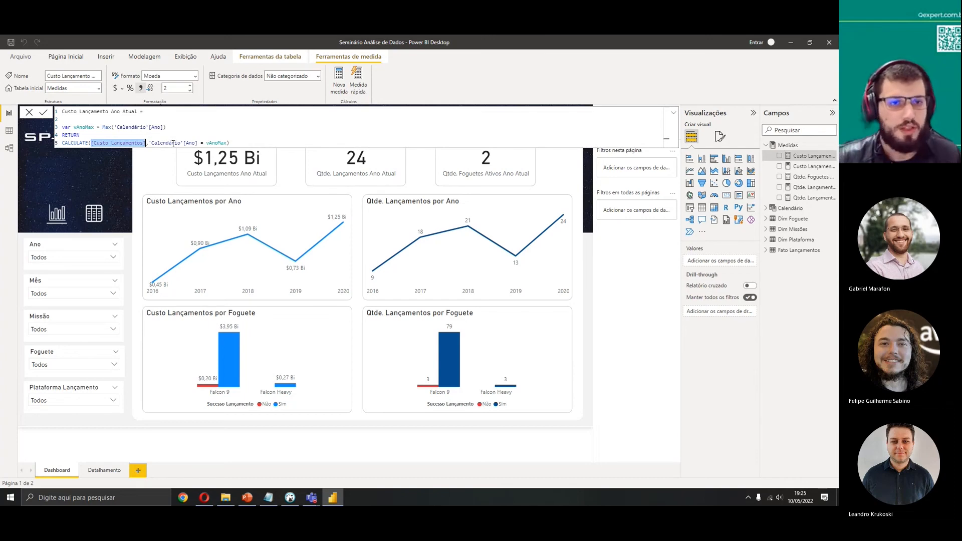
click(44, 114)
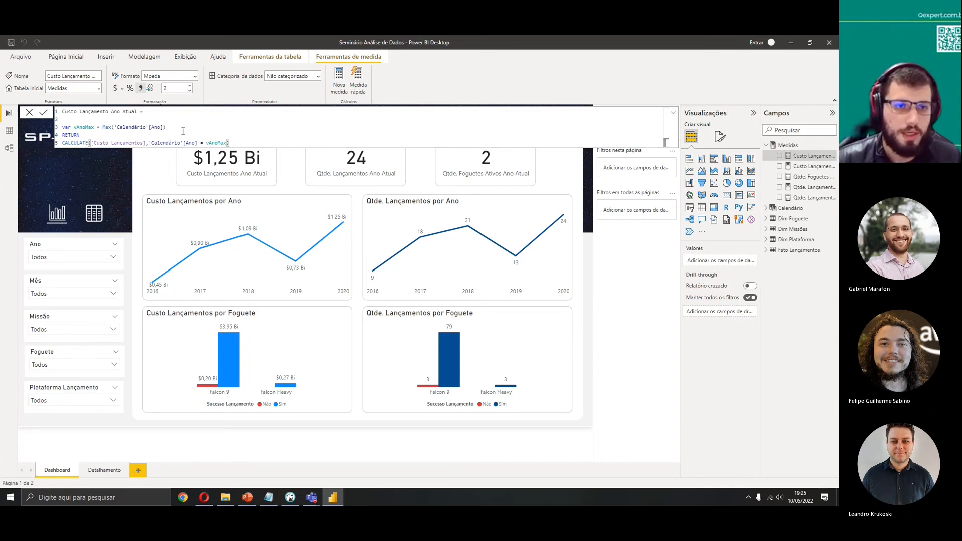
Try adding a vAnoAnterior variable equal to Max('Calendário'[Ano]) -1 and changing the year filter to >=
triple_click(101, 127)
click(189, 129)
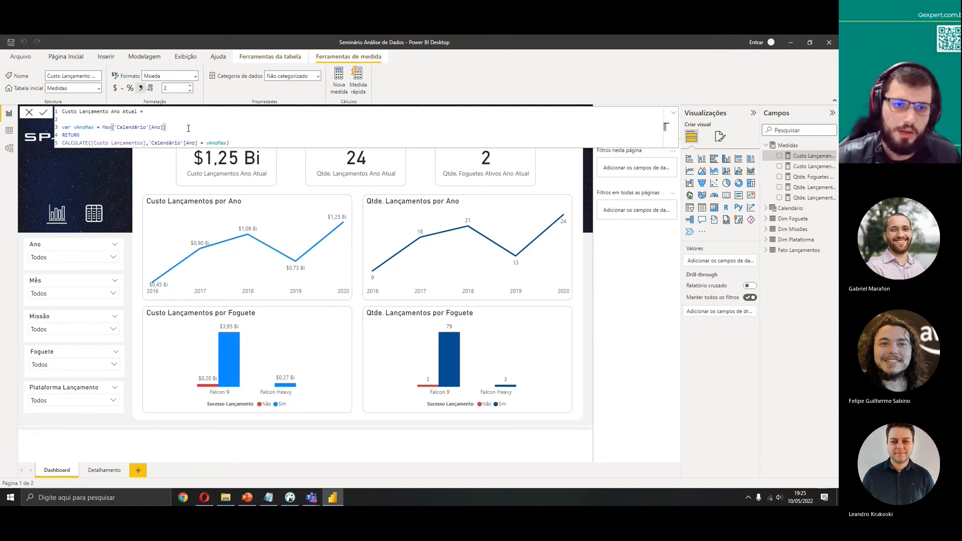
drag(189, 128, 62, 128)
click(214, 127)
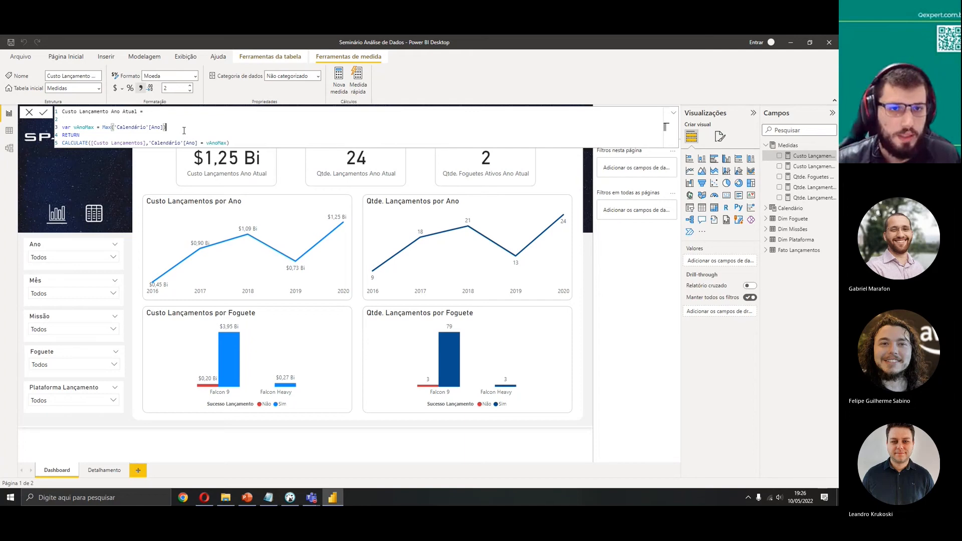
click(204, 144)
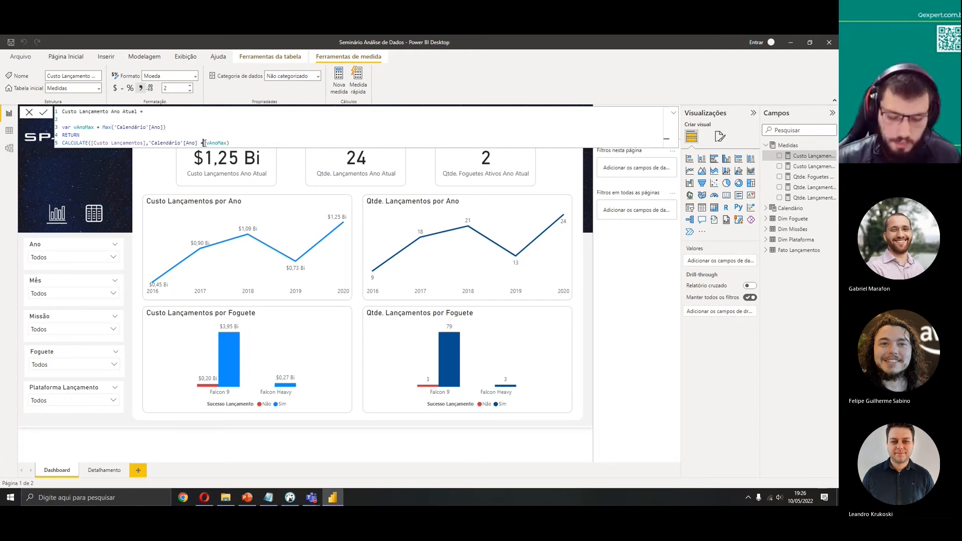
text(>)
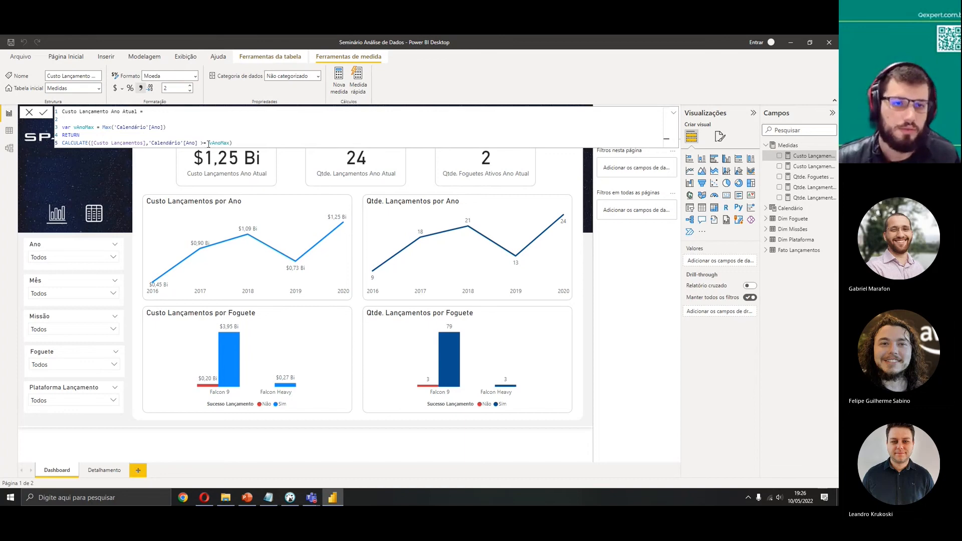
key(Up)
key(Up)
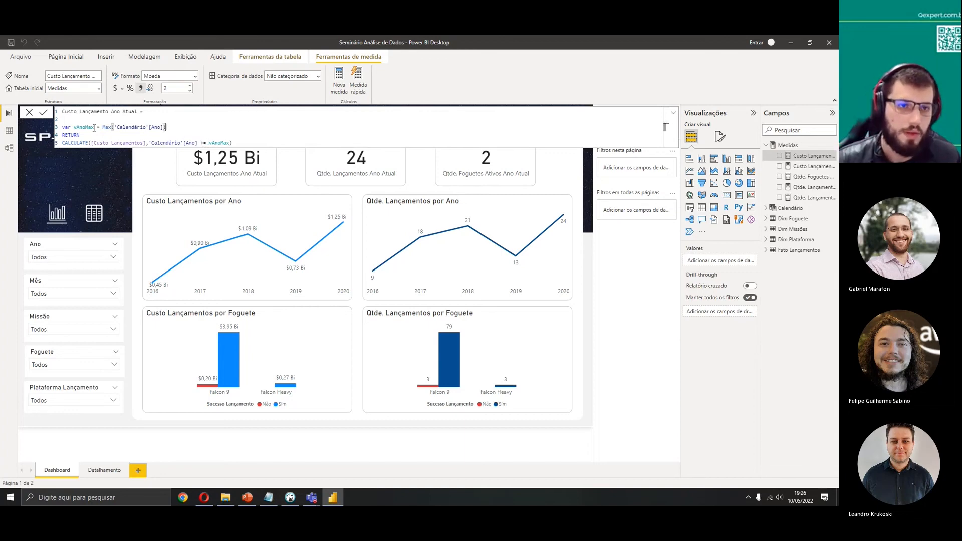
drag(199, 128, 190, 122)
key(ctrl+c)
click(188, 126)
key(ctrl+v)
drag(95, 136, 86, 134)
text(Anterior)
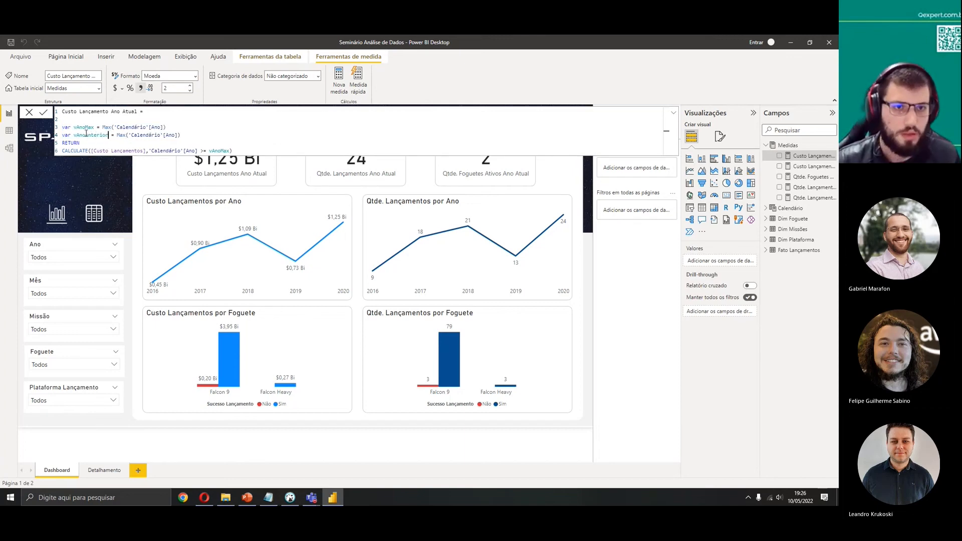
click(188, 135)
text(-1)
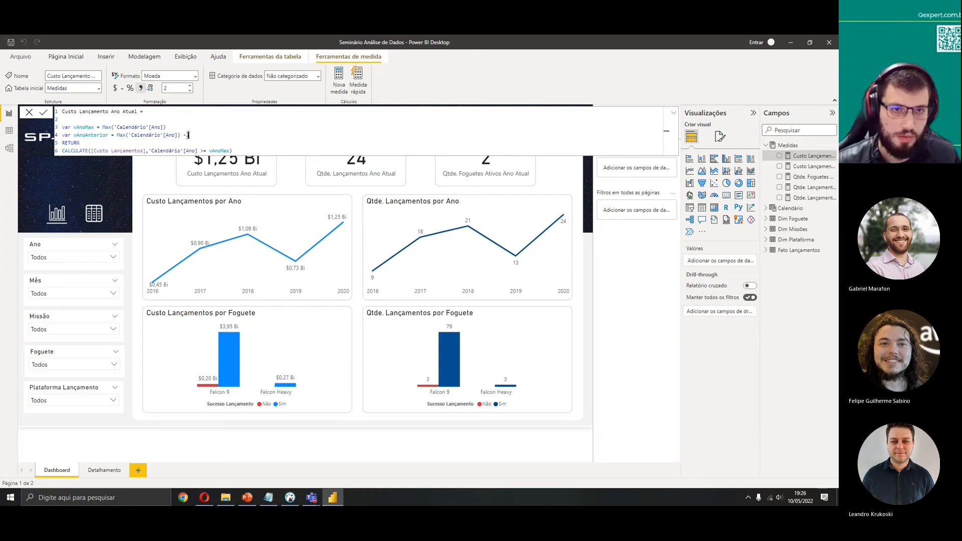
Try filtering CALCULATE by vAnoAnterior, then delete the vAnoAnterior line and put vAnoMax back in the filter
click(207, 140)
drag(194, 139, 116, 136)
click(217, 142)
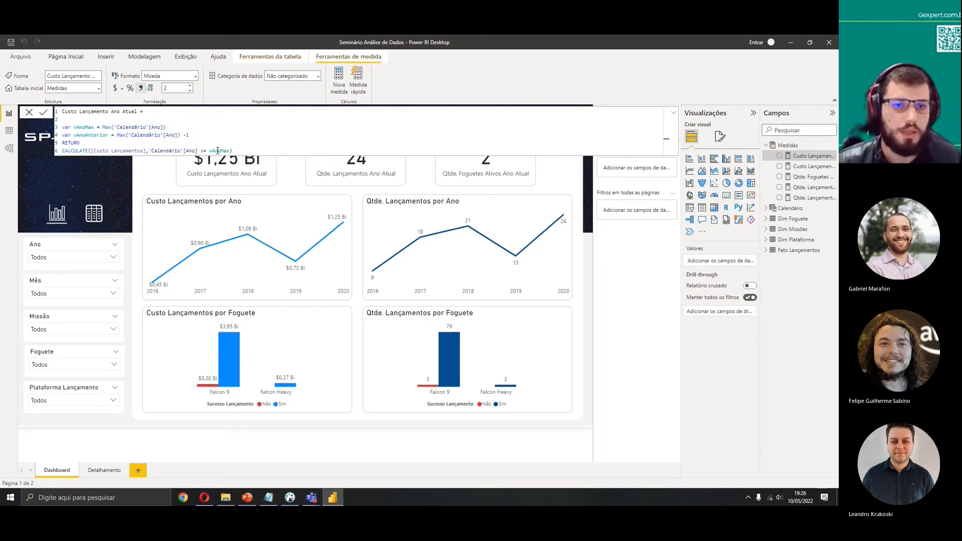
double_click(99, 135)
double_click(221, 150)
key(ctrl+v)
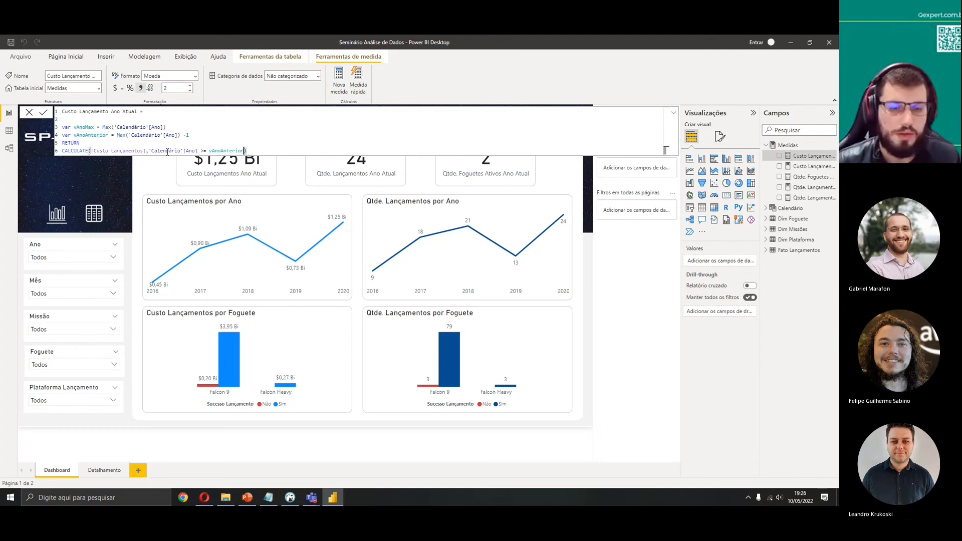
click(198, 135)
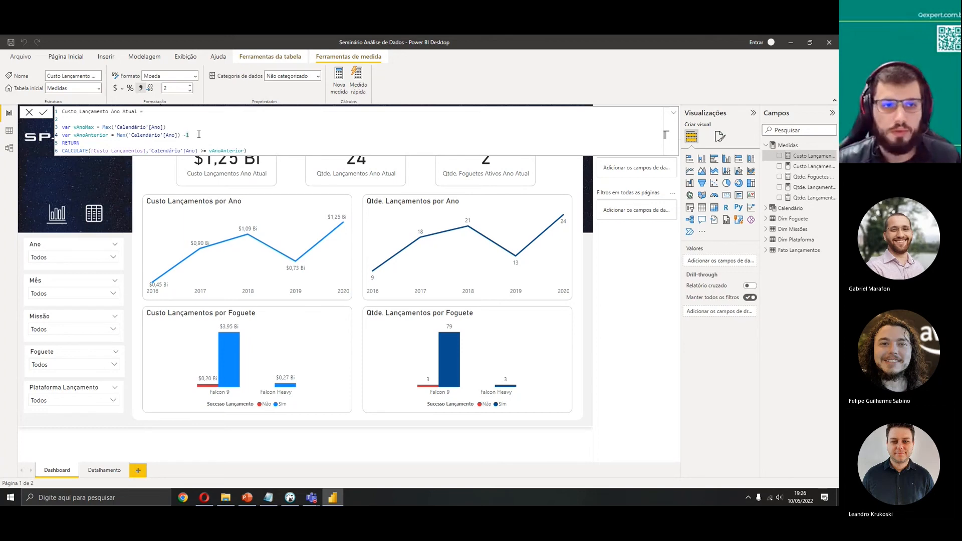
drag(199, 135, 193, 128)
key(Delete)
double_click(244, 144)
double_click(91, 128)
key(ctrl+c)
double_click(221, 143)
key(ctrl+v)
click(178, 128)
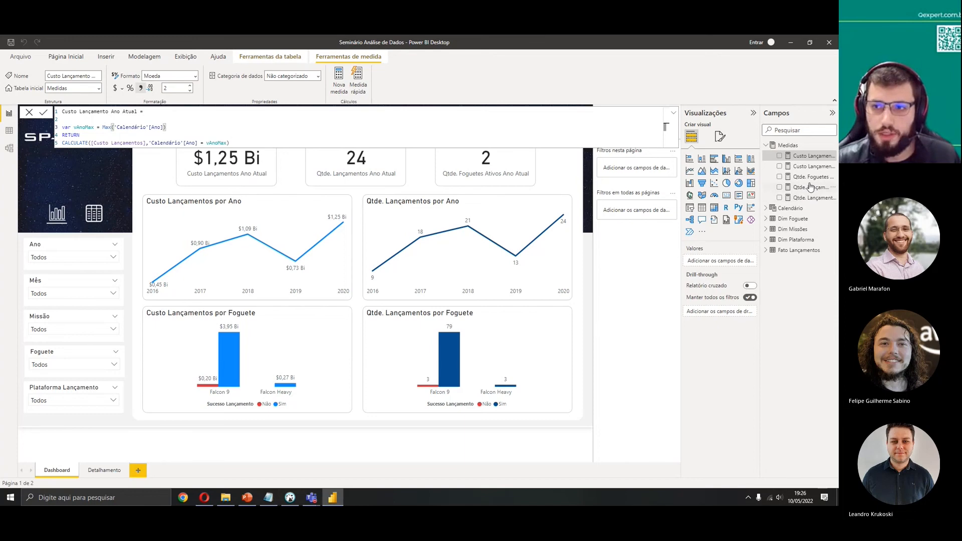
Examine the Qtde. Foguetes Ativos Ano Atual formula's vAnoMax variable and CALCULATE filters, then close it without changes
click(765, 178)
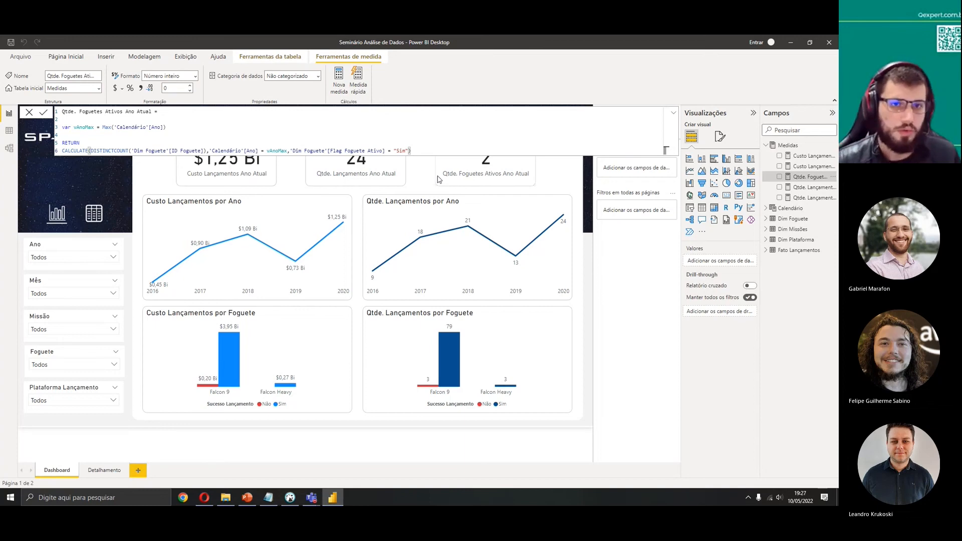
drag(177, 132, 46, 128)
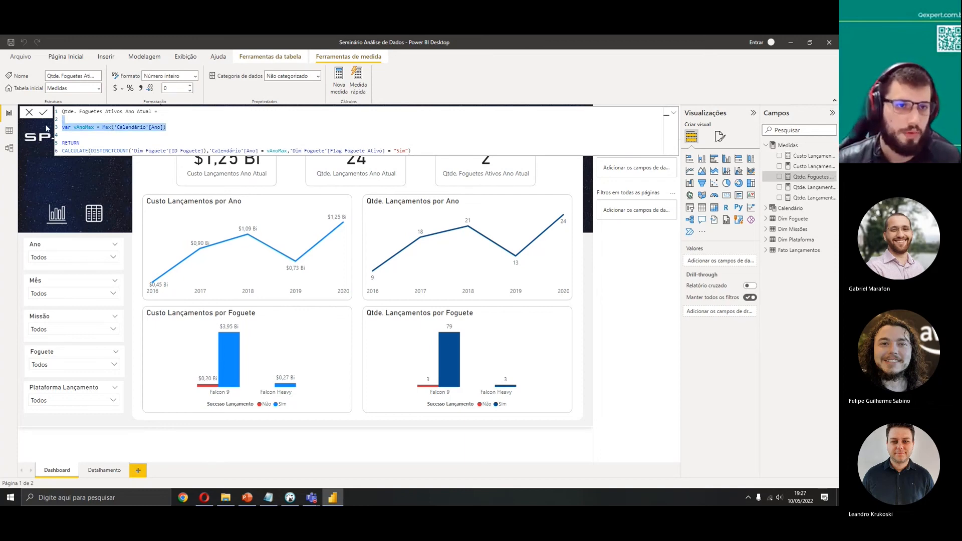
click(214, 130)
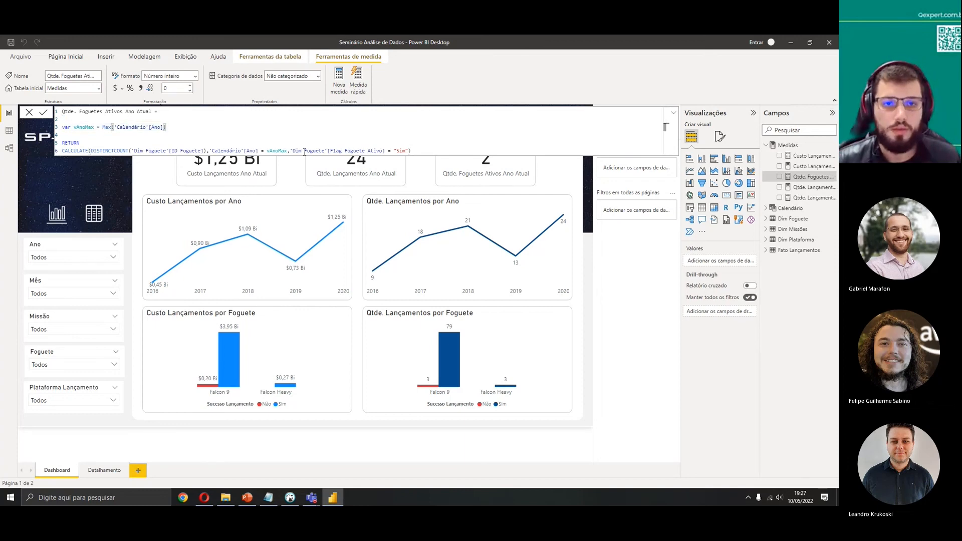
drag(294, 149, 411, 151)
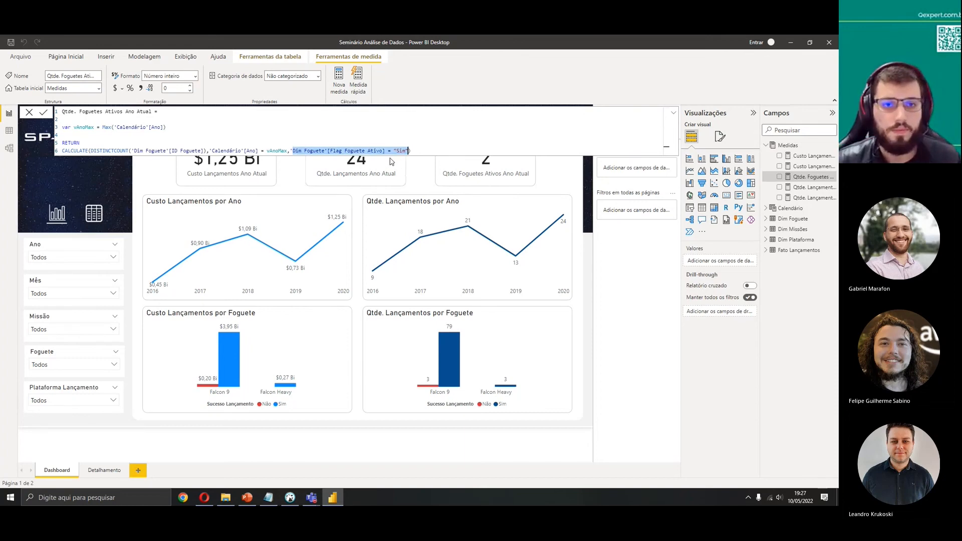
click(343, 145)
drag(409, 152, 289, 150)
click(298, 134)
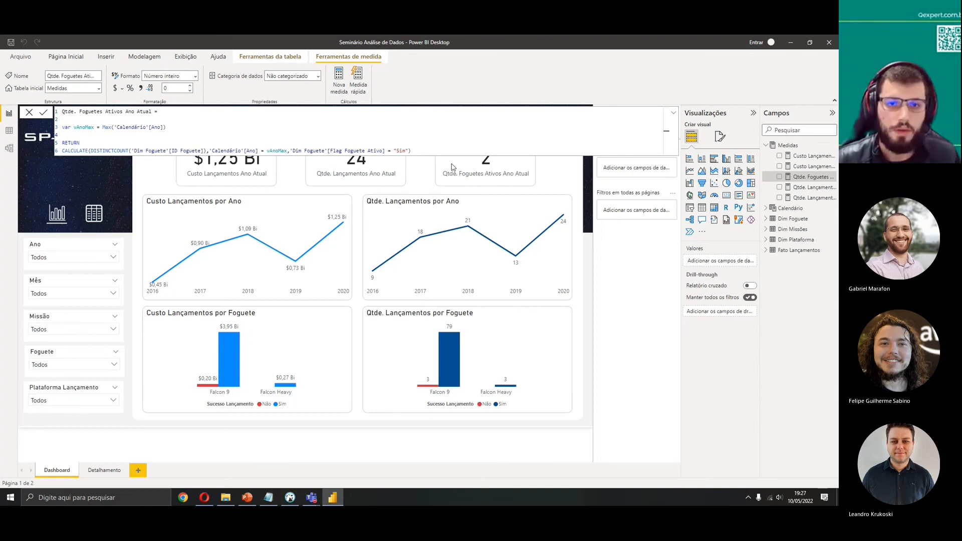
drag(408, 151, 296, 144)
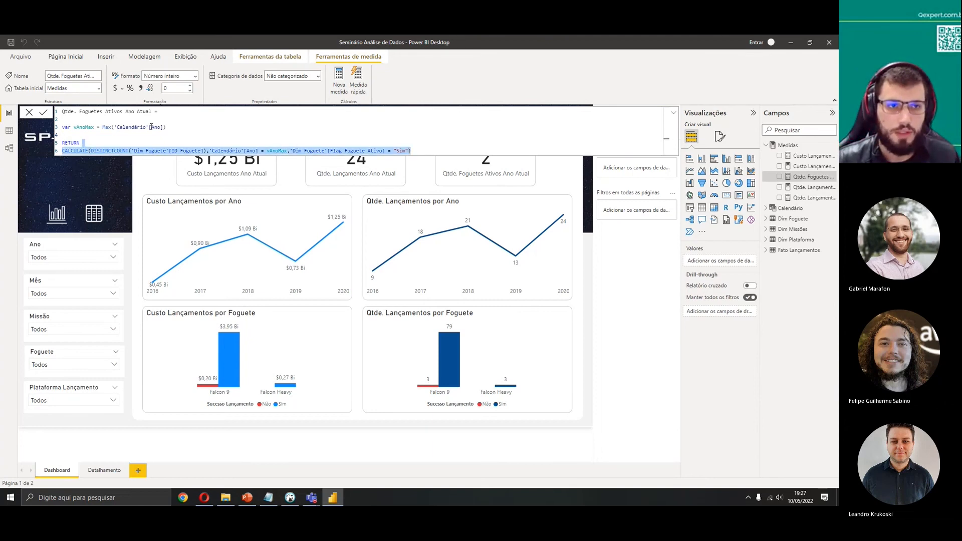
click(44, 113)
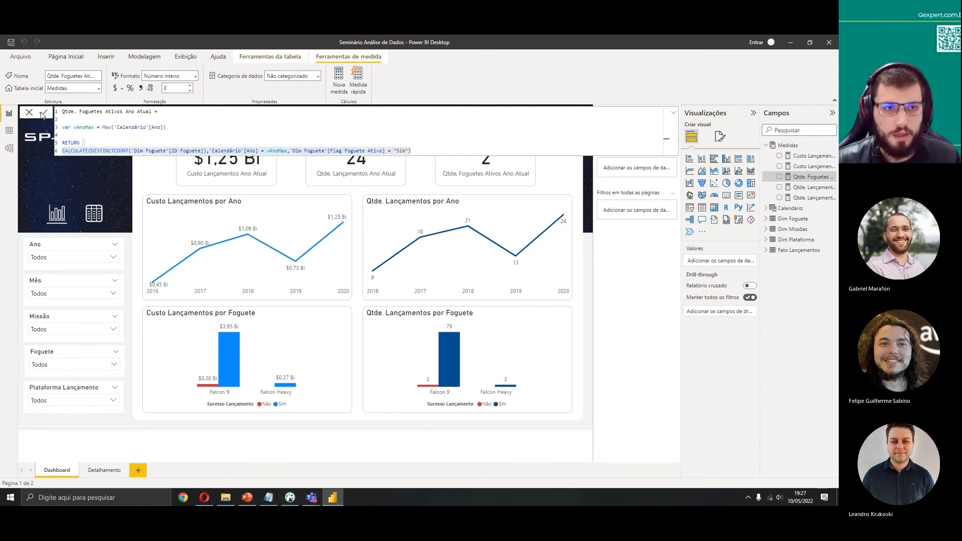
click(28, 114)
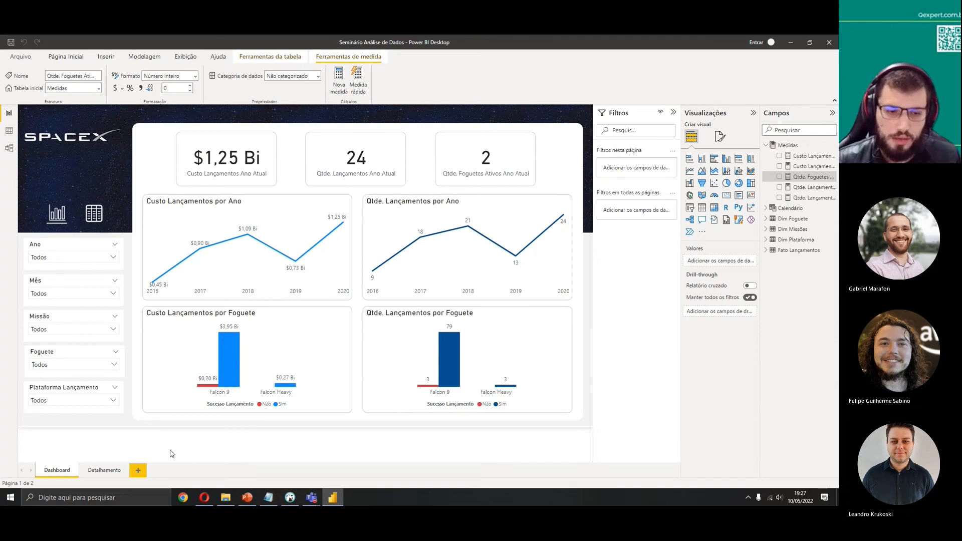
Add a new report page and try a chart of Custo Lançamento Ano Atual there, deleting it
click(138, 471)
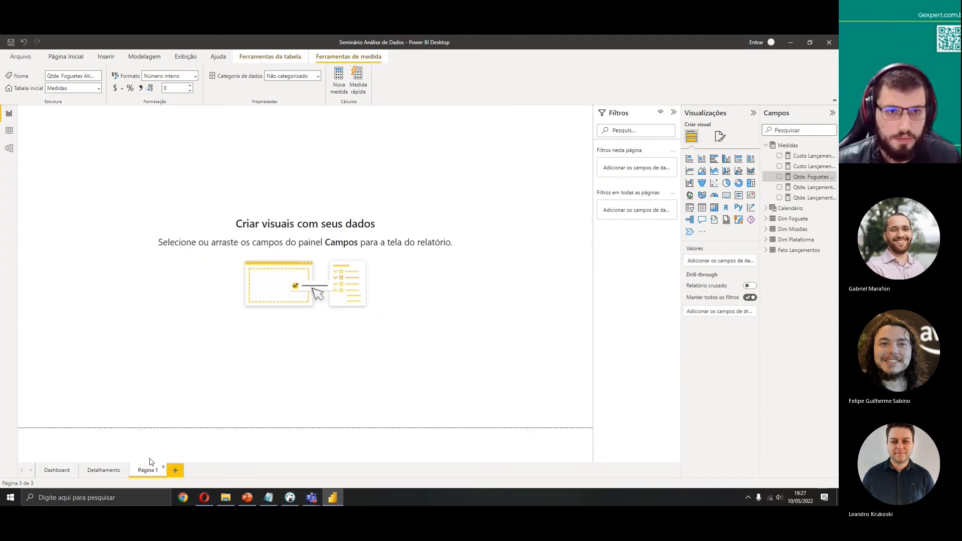
click(779, 156)
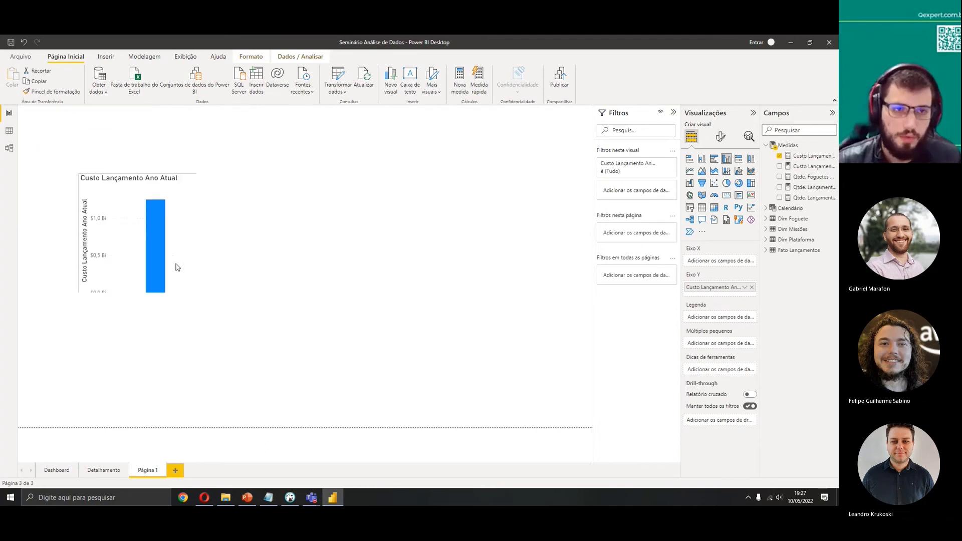
key(Delete)
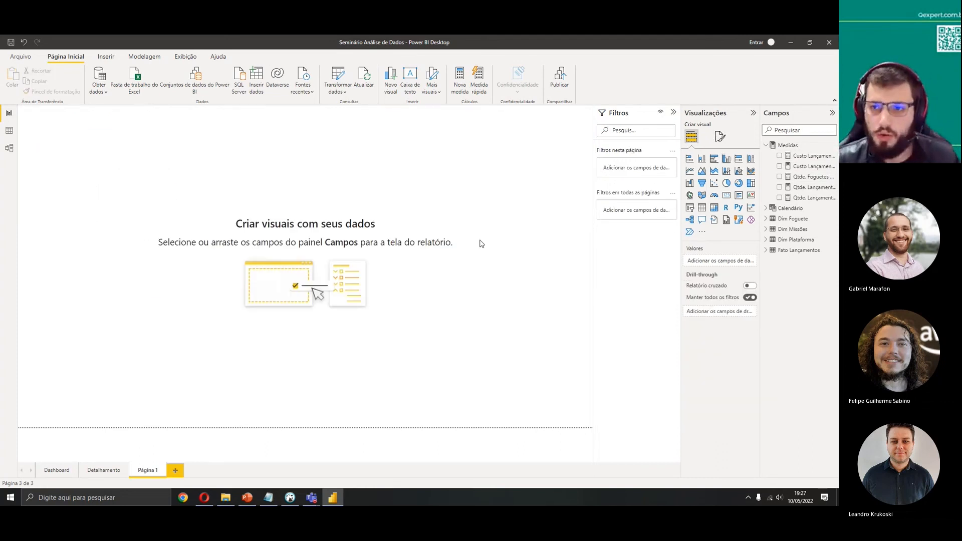
Add an area chart visual to the new page and move it toward the centre of the canvas
click(702, 171)
drag(152, 232, 185, 248)
drag(263, 285, 313, 300)
drag(210, 229, 295, 258)
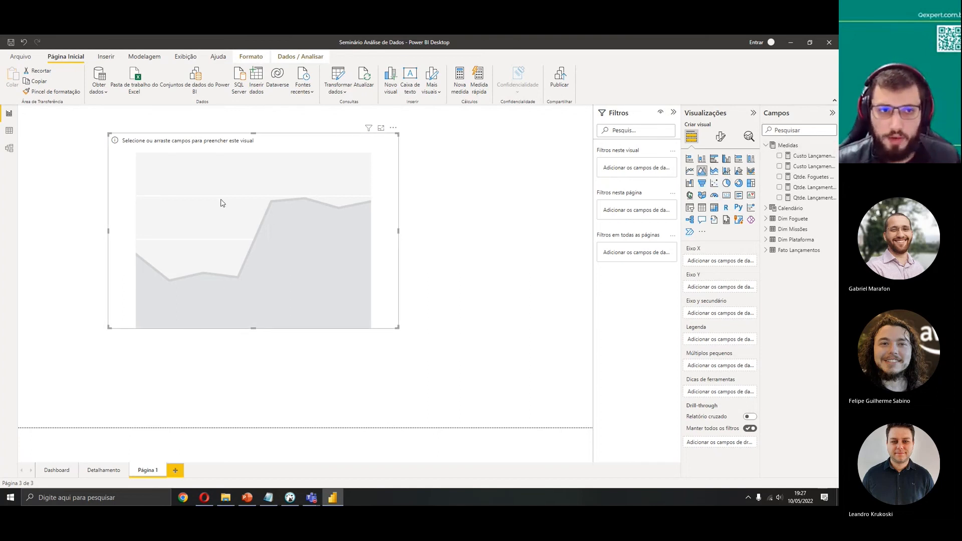
drag(268, 239, 321, 255)
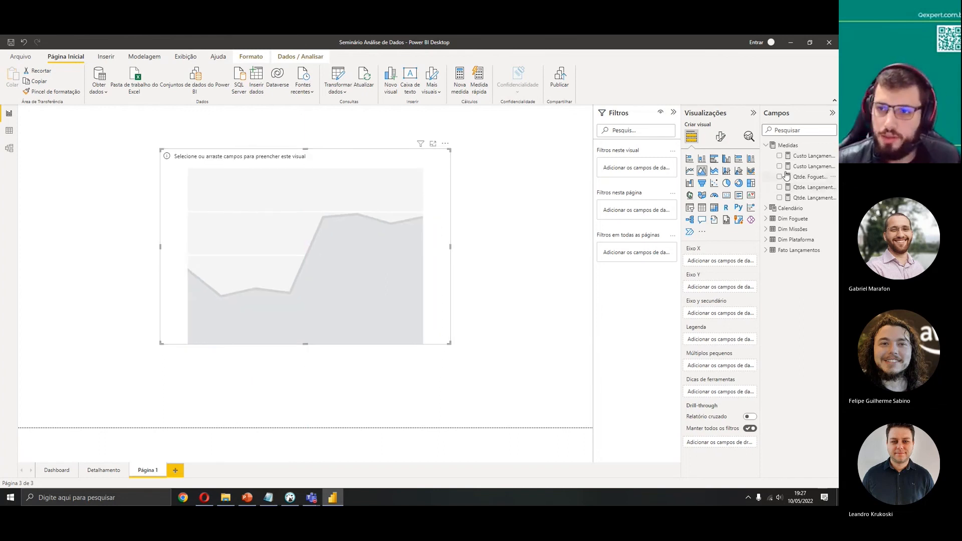
Plot Custo Lançamento Ano Atual by Ano in the chart, then swap the measure for Custo Lançamentos
click(781, 157)
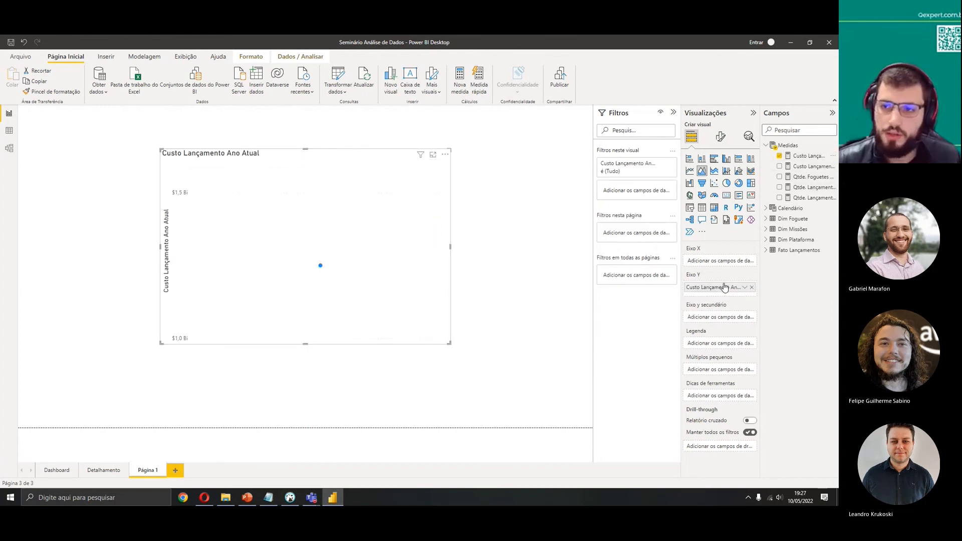
click(766, 209)
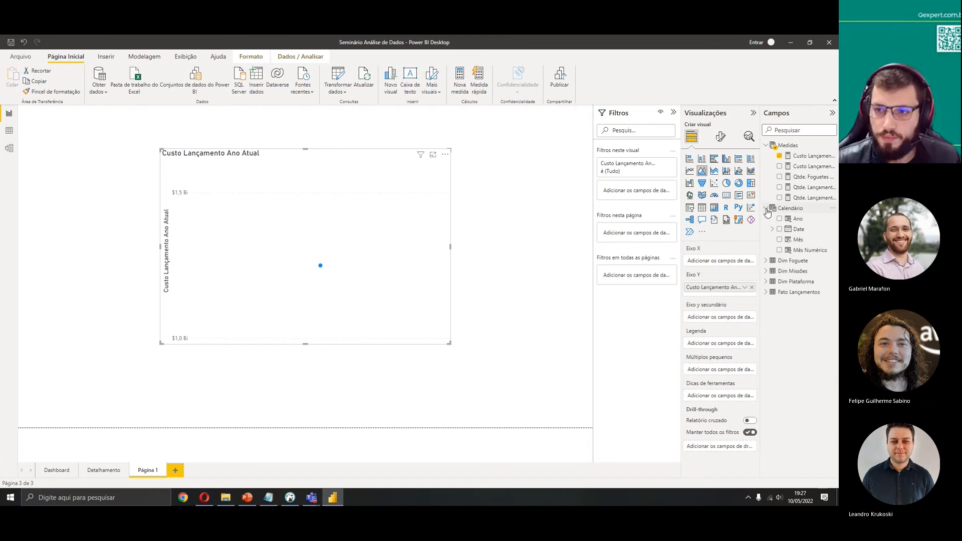
click(780, 220)
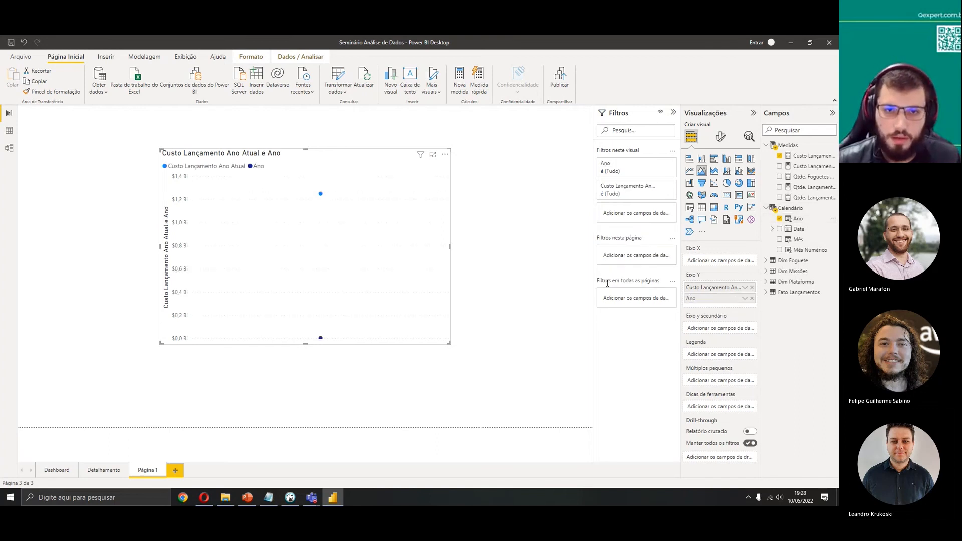
click(780, 156)
click(780, 166)
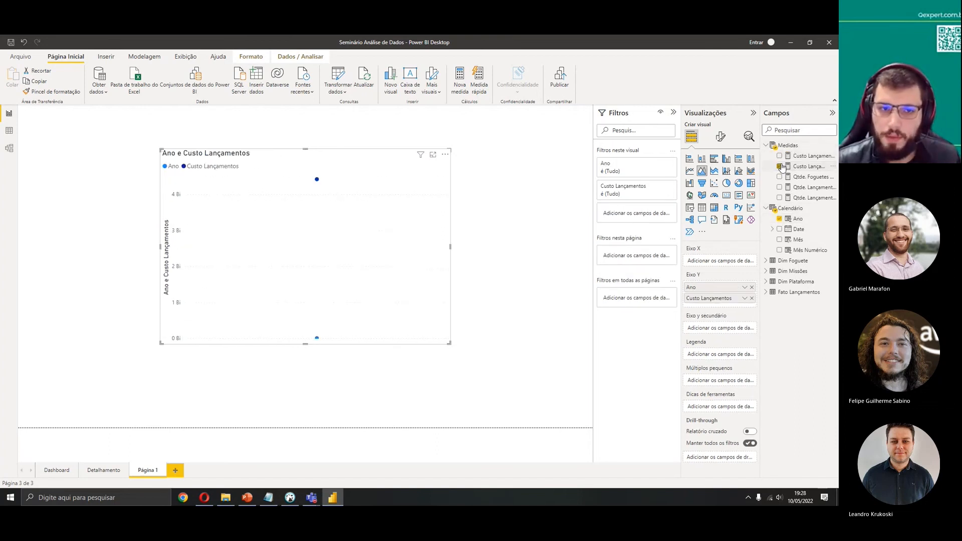
Change the visual to a column chart and then to a donut chart
click(702, 161)
click(727, 183)
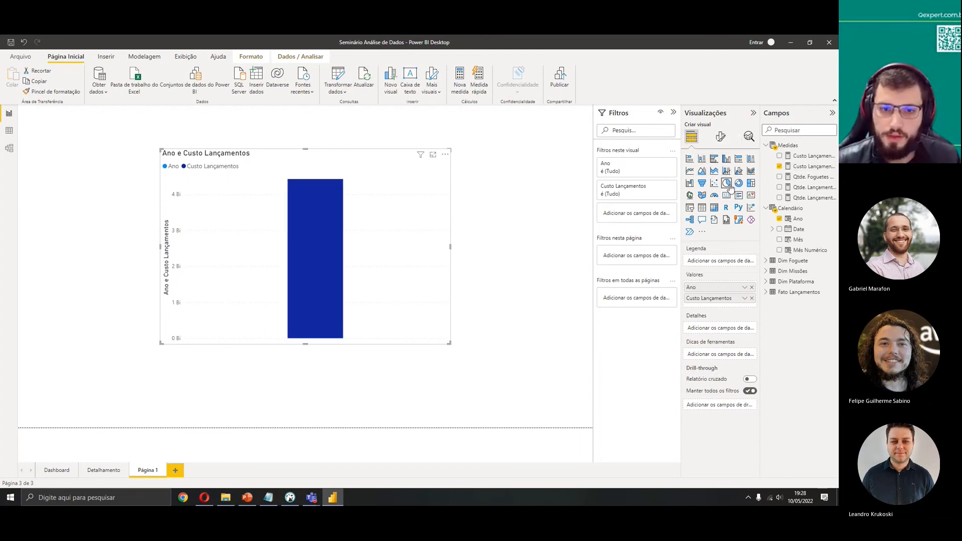
click(739, 184)
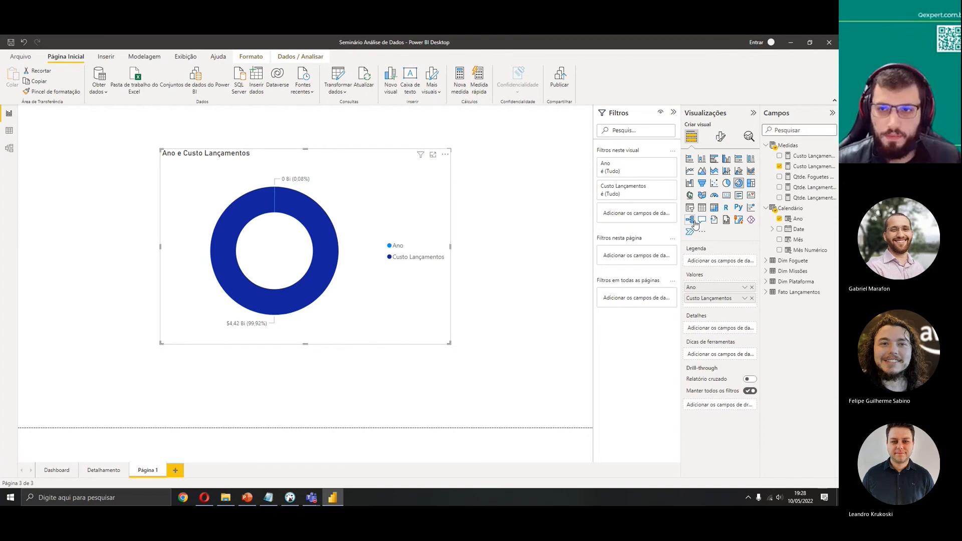
Replace Custo Lançamentos with Qtde. Lançamentos Ano Atual and remove Ano from the donut's values
click(779, 167)
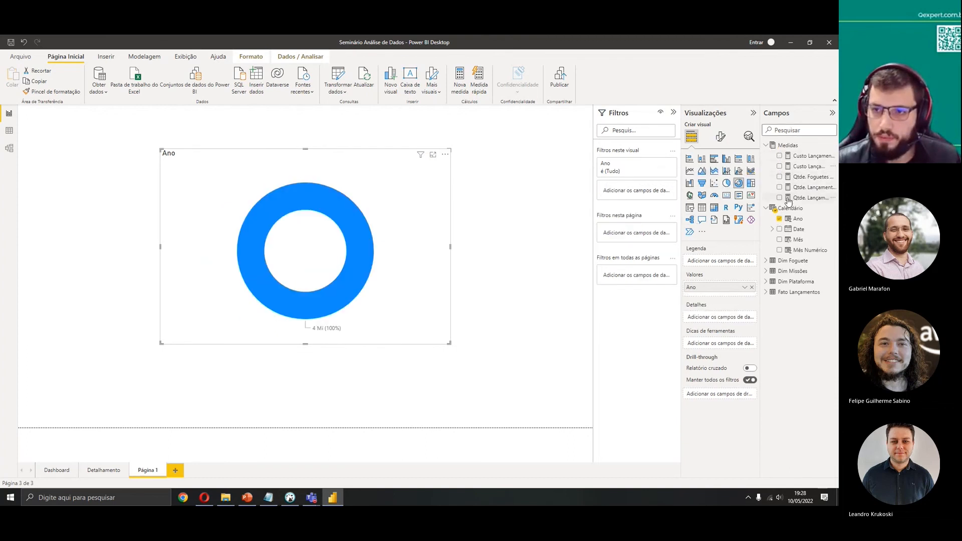
click(780, 198)
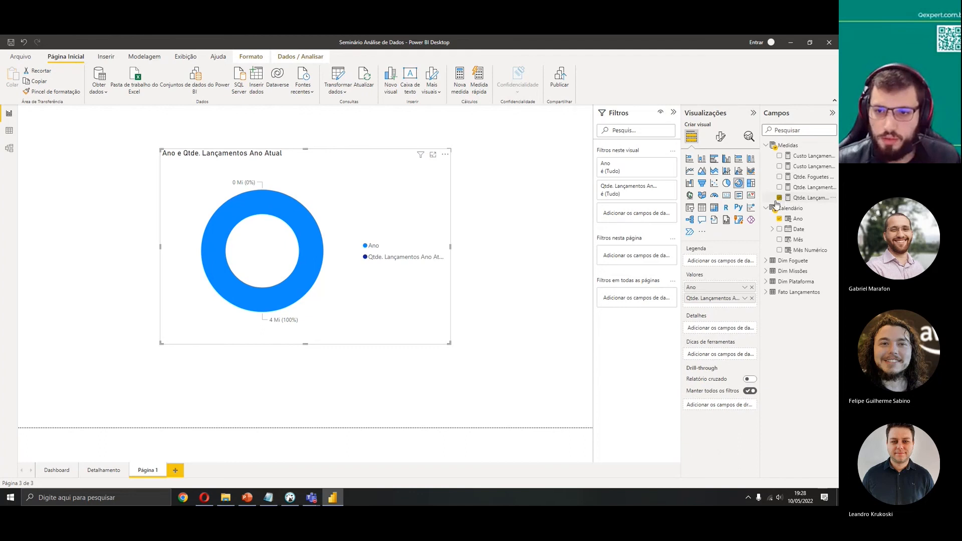
click(752, 287)
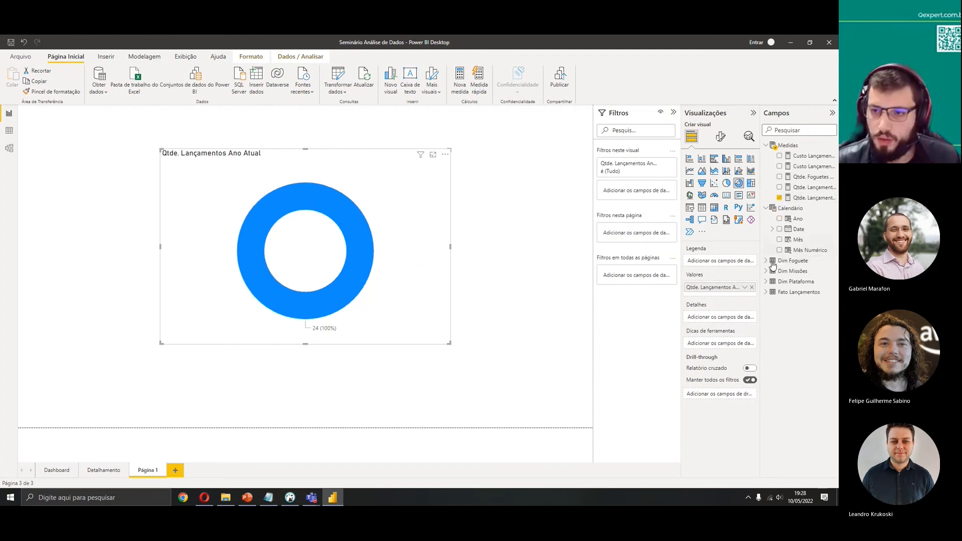
Try ID Missao from Dim Missões as the donut's legend, then remove it again
click(766, 262)
click(766, 261)
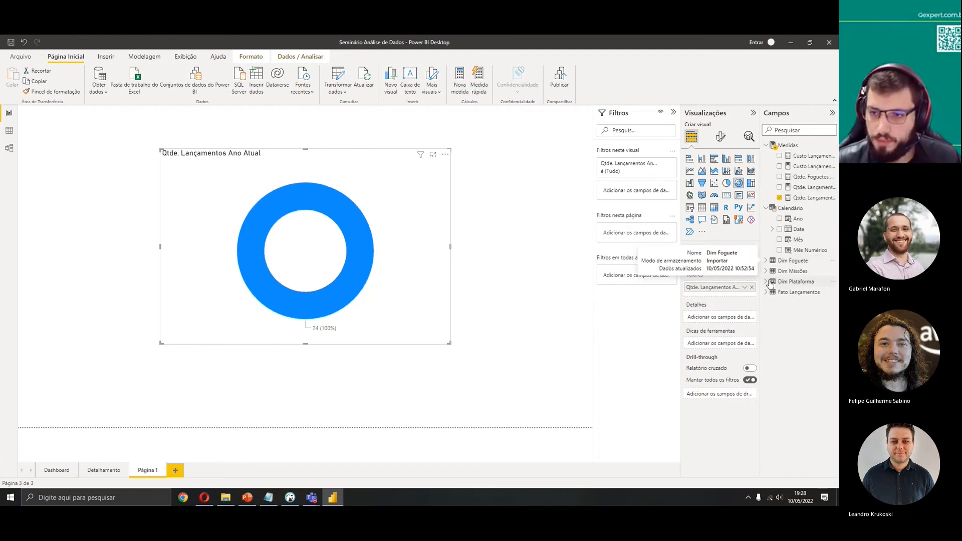
click(767, 271)
click(781, 303)
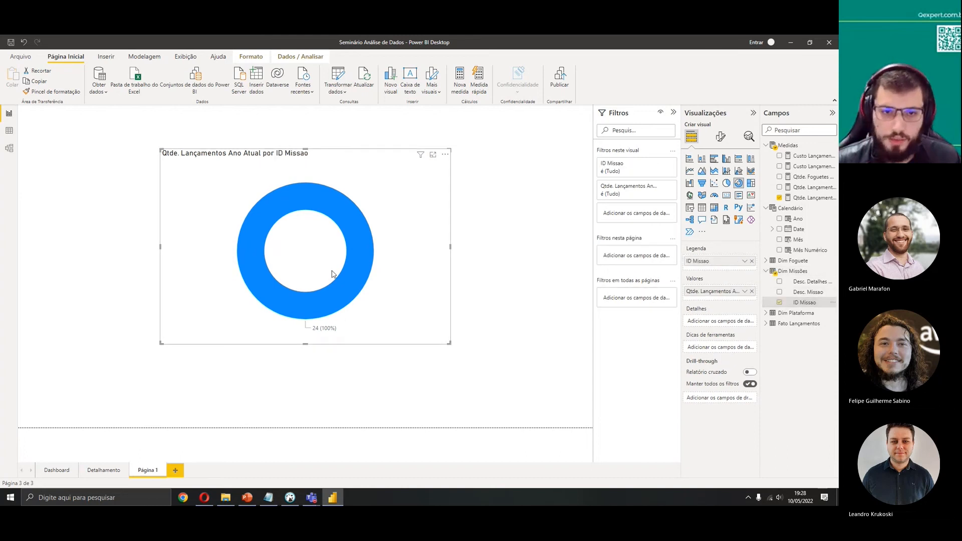
click(780, 303)
click(773, 271)
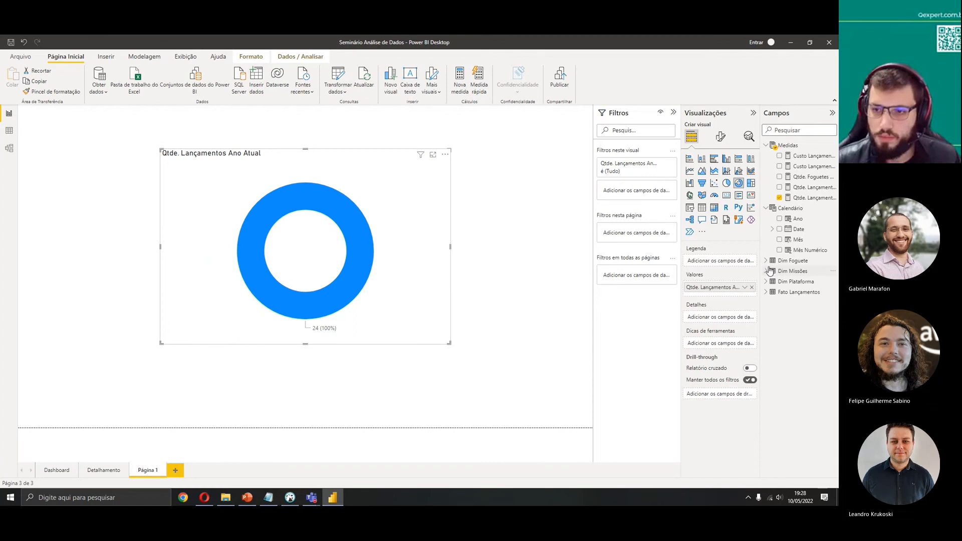
Build the donut from Dim Foguete's Desc. Foguete and the Custo Lançamentos measure, dropping Qtde. Lançamentos Ano Atual
click(771, 260)
click(775, 295)
click(780, 313)
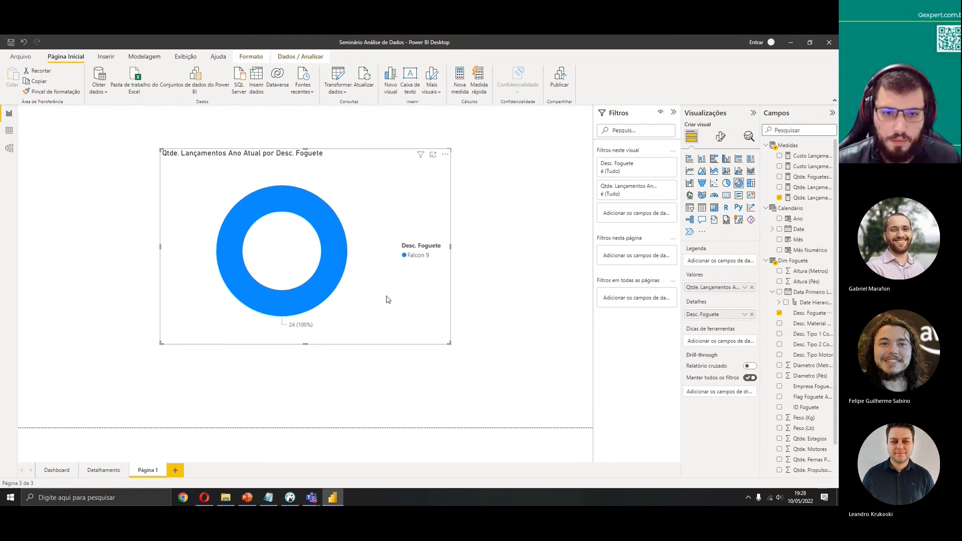
click(752, 287)
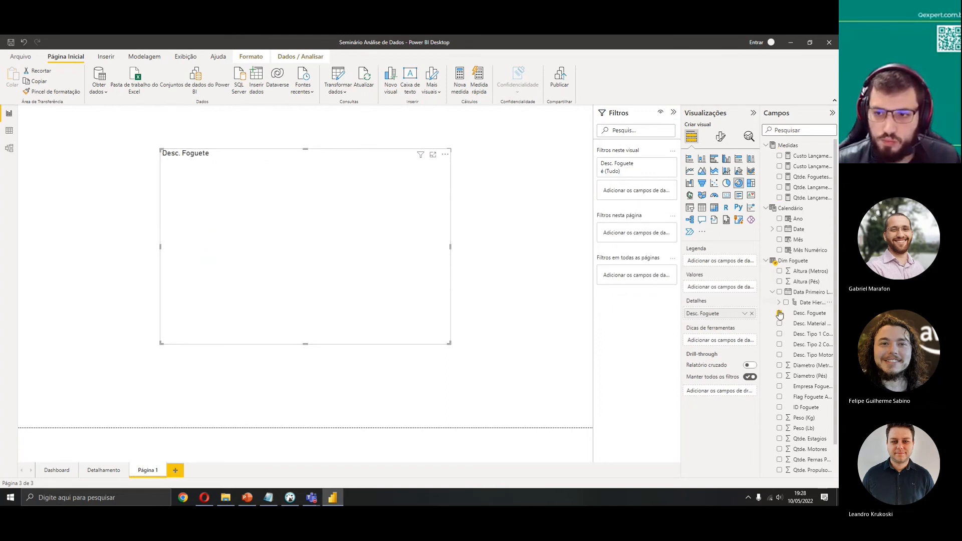
click(781, 159)
click(779, 166)
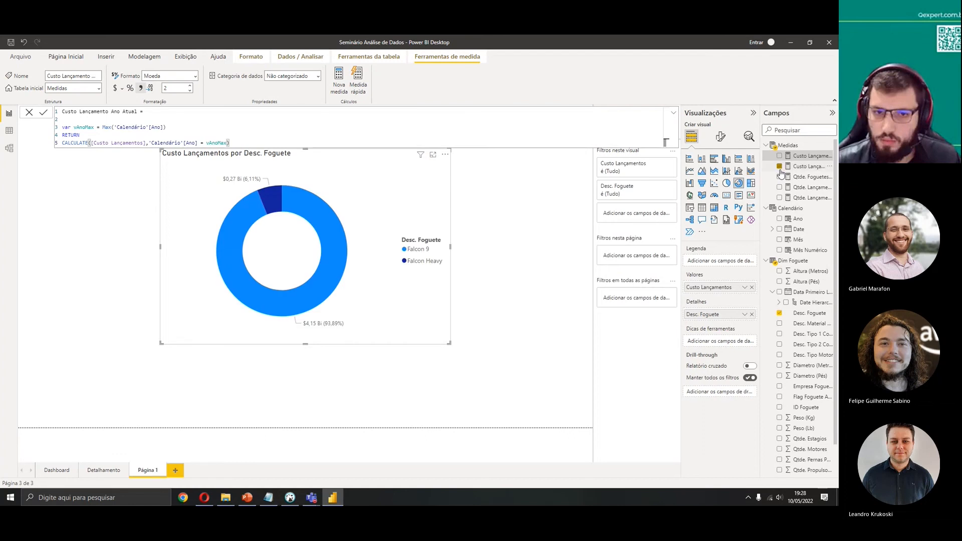
click(507, 272)
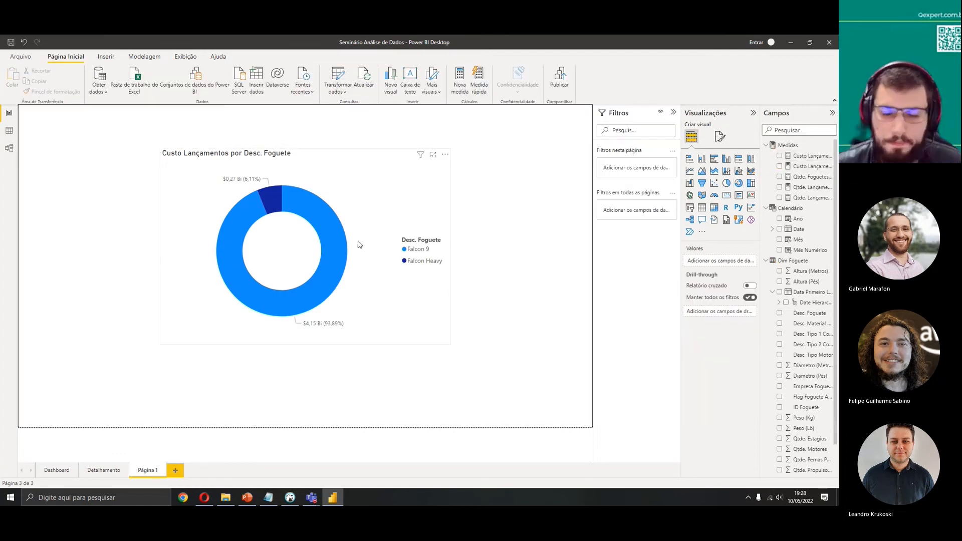
click(448, 217)
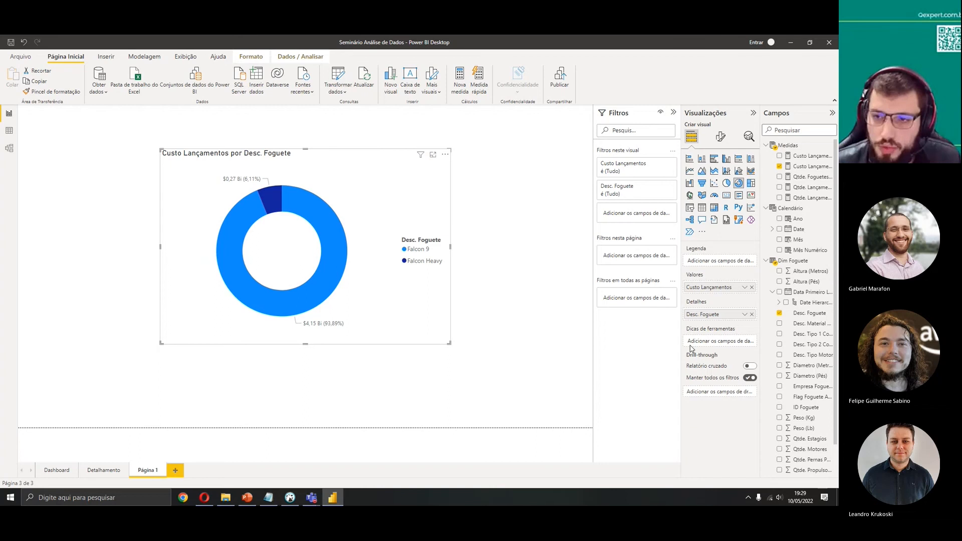
Move the donut chart's legend to the Inferior central position
click(721, 145)
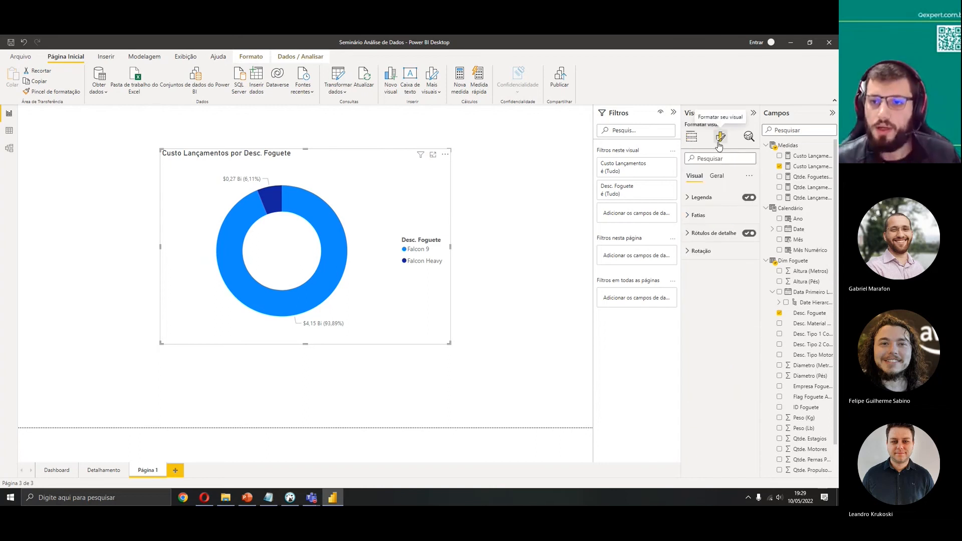
click(701, 200)
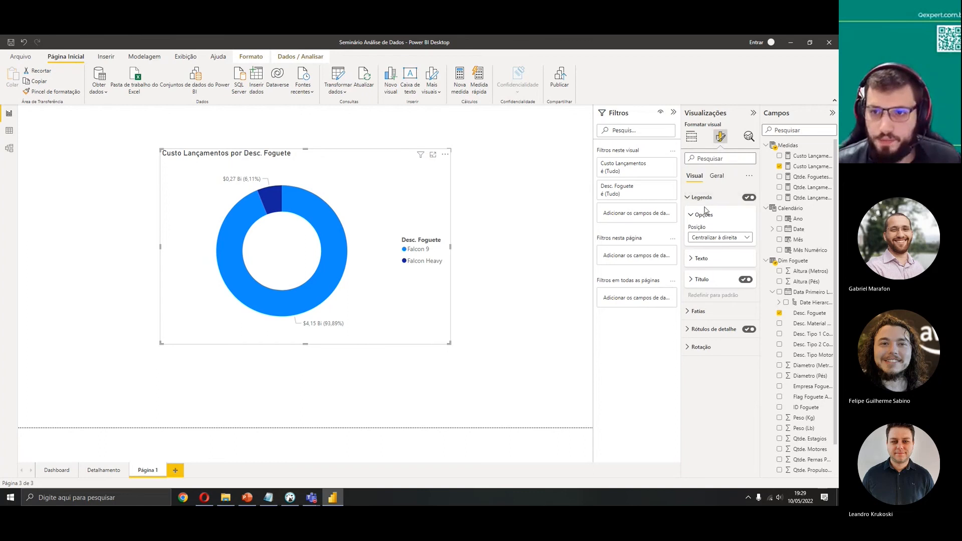
click(728, 237)
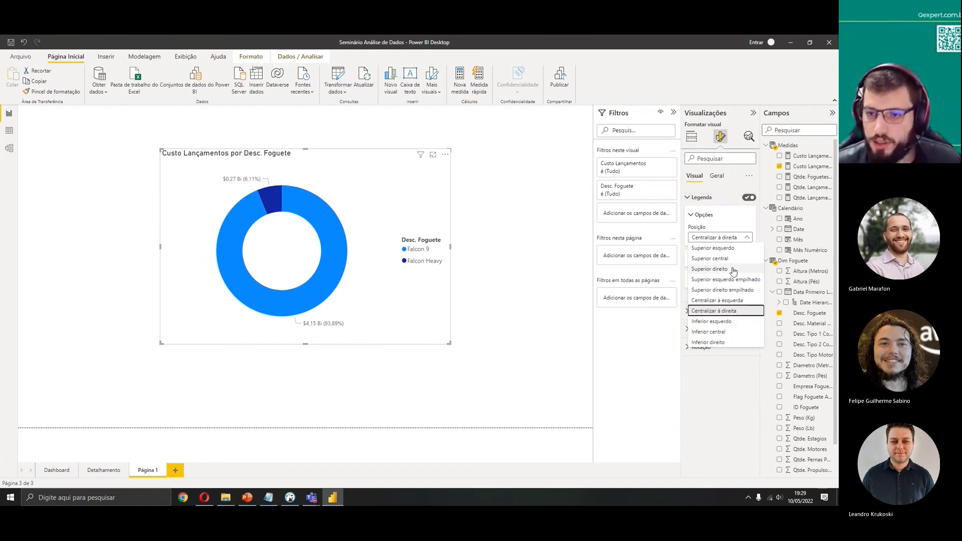
click(725, 332)
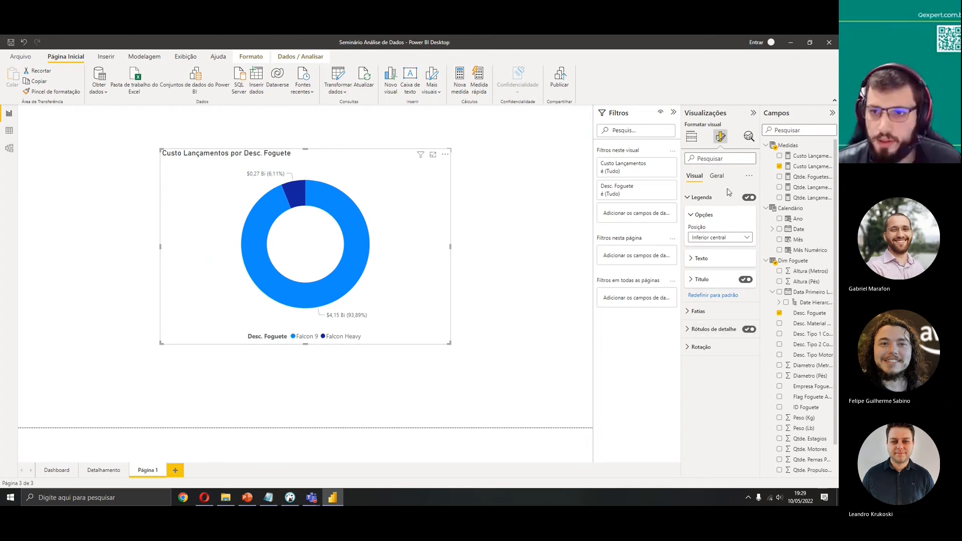
click(702, 237)
click(721, 221)
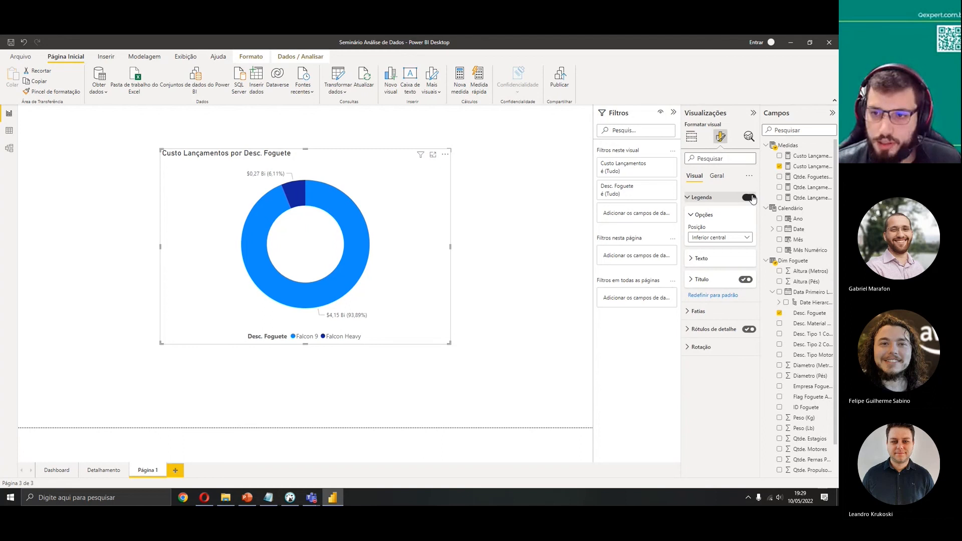
click(750, 198)
key(ctrl+z)
click(701, 198)
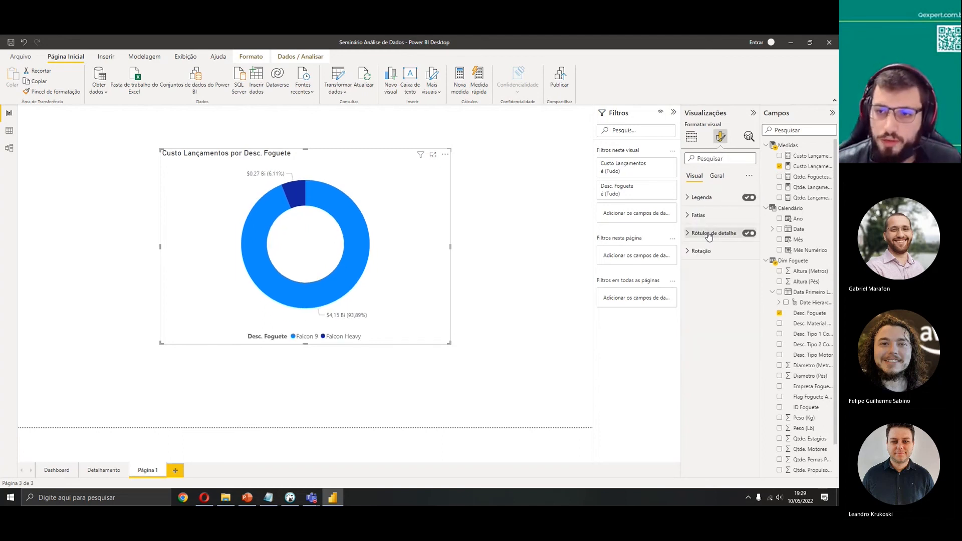
Set the donut's detail label values to Segoe UI font in bold
click(711, 233)
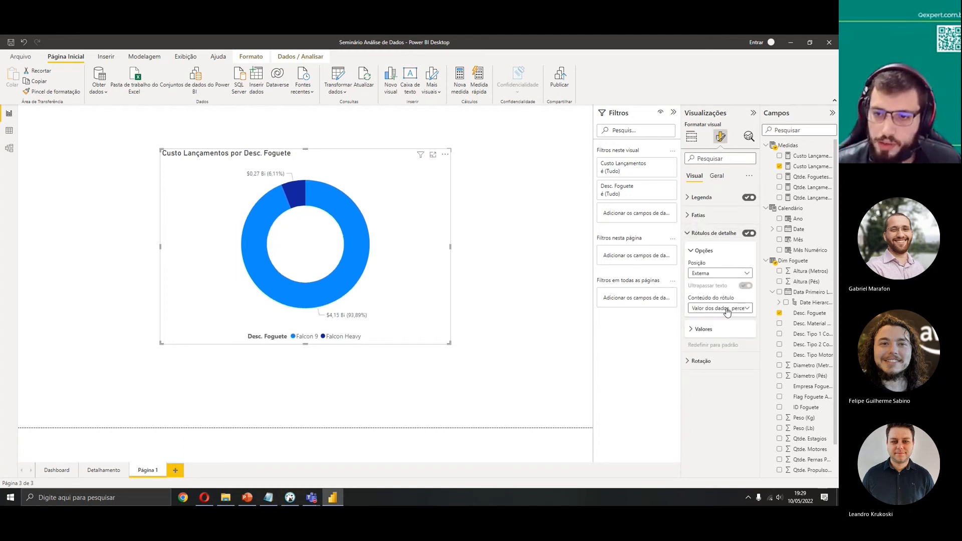
click(715, 330)
click(721, 352)
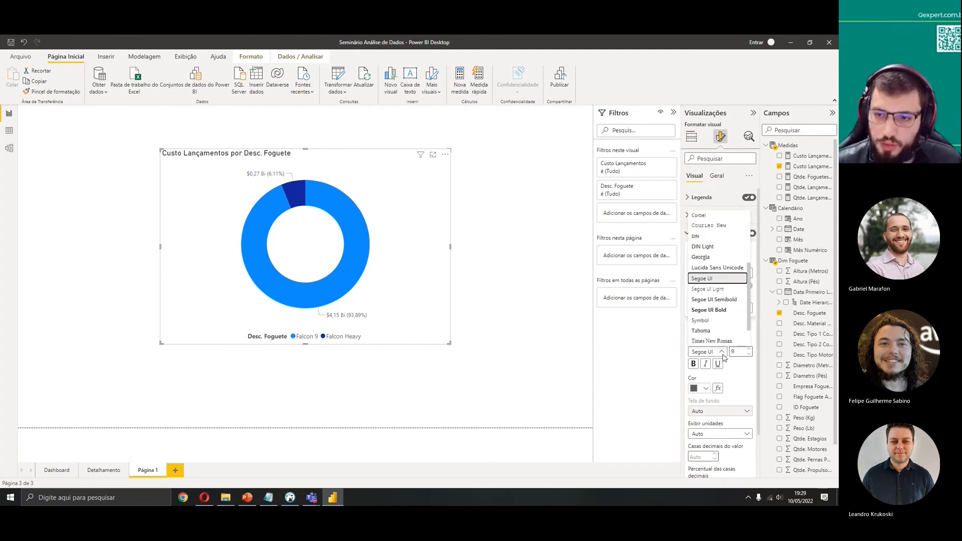
click(717, 278)
click(695, 365)
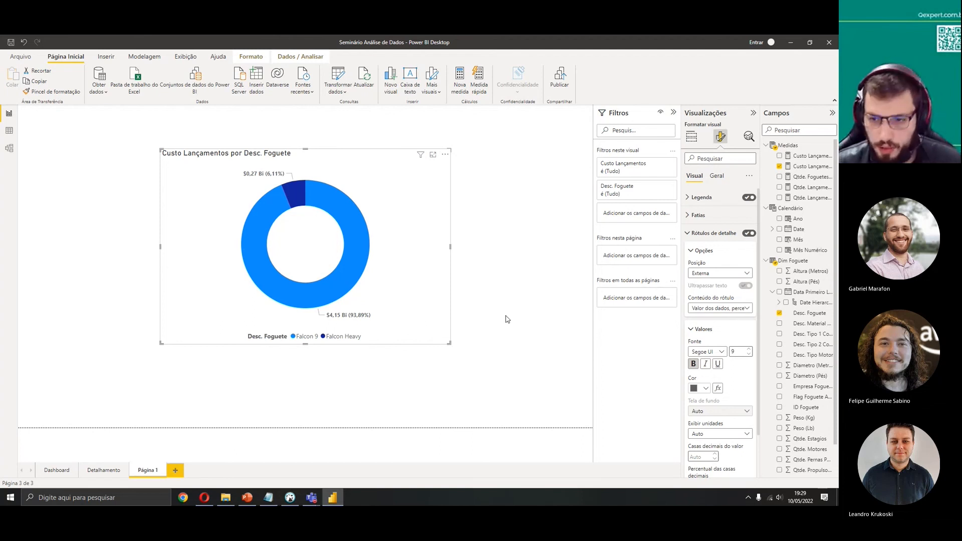
scroll(715, 397, down, 2)
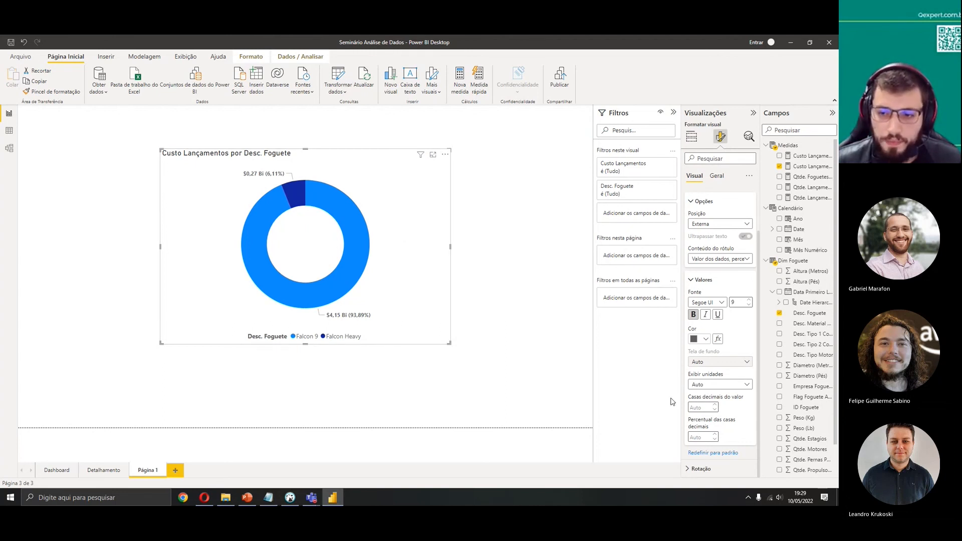
click(718, 389)
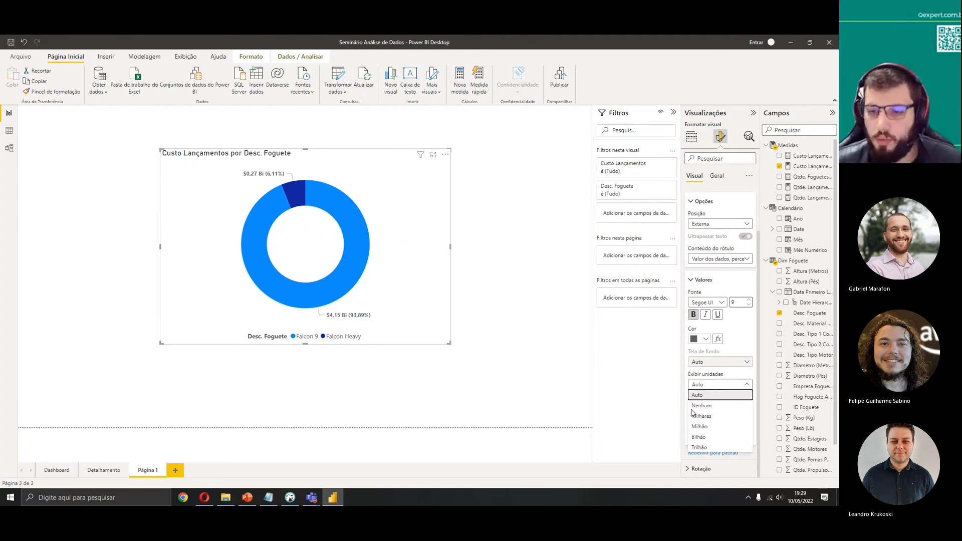
click(647, 435)
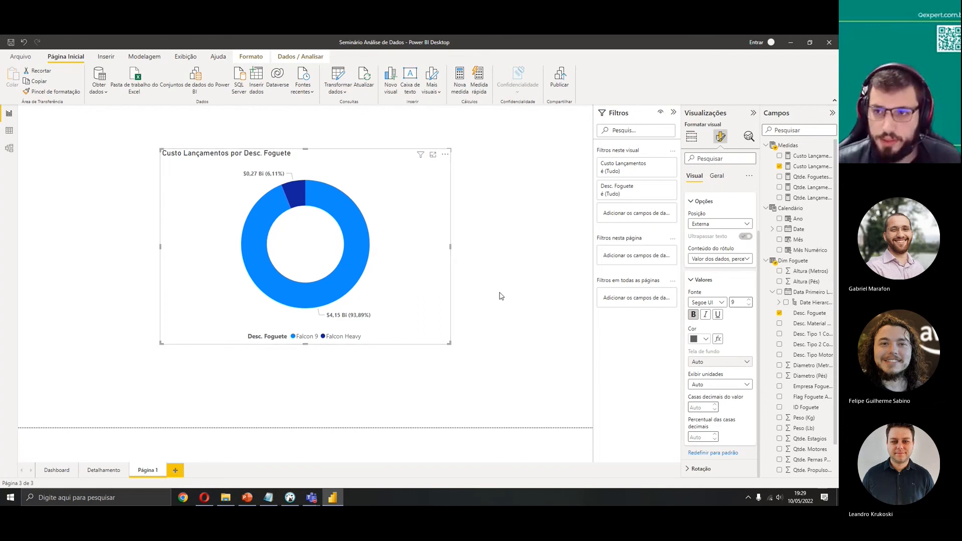
Format the Custo Lançamentos measure as Moeda currency using R$ Português (Brasil)
click(807, 170)
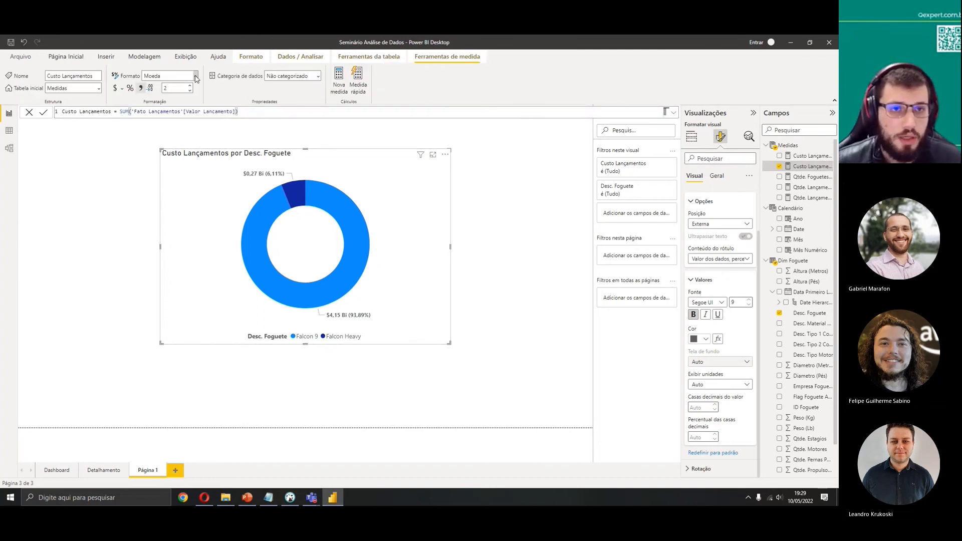
click(195, 76)
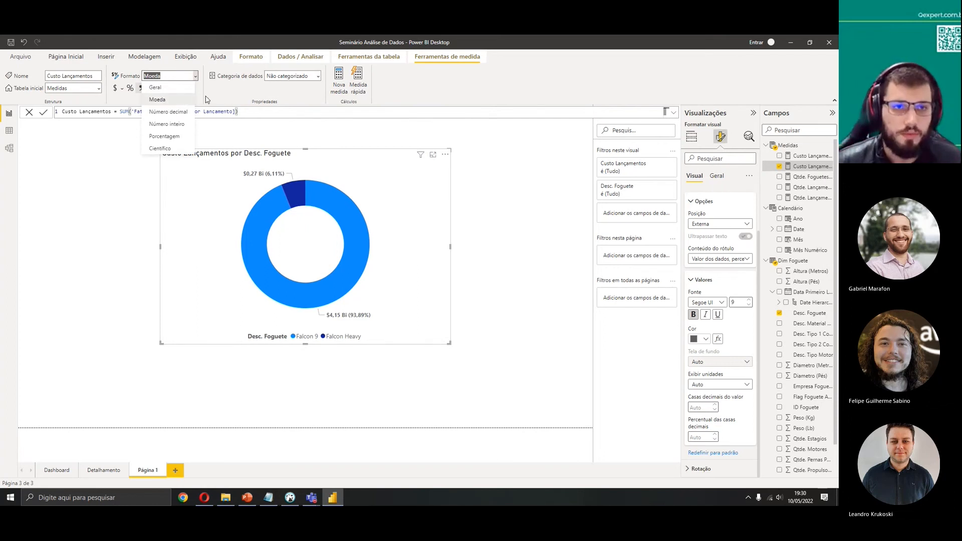
click(161, 101)
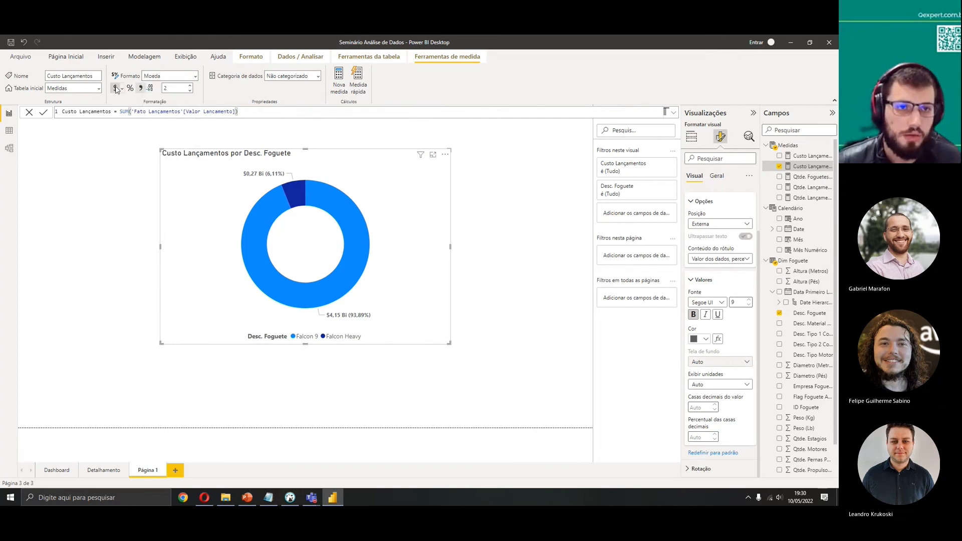
click(117, 89)
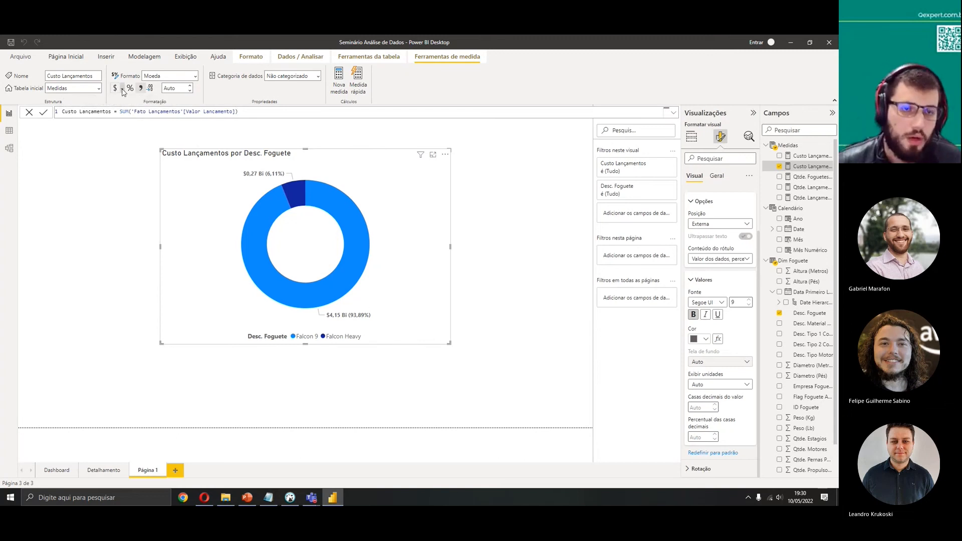
click(123, 90)
scroll(166, 166, down, 5)
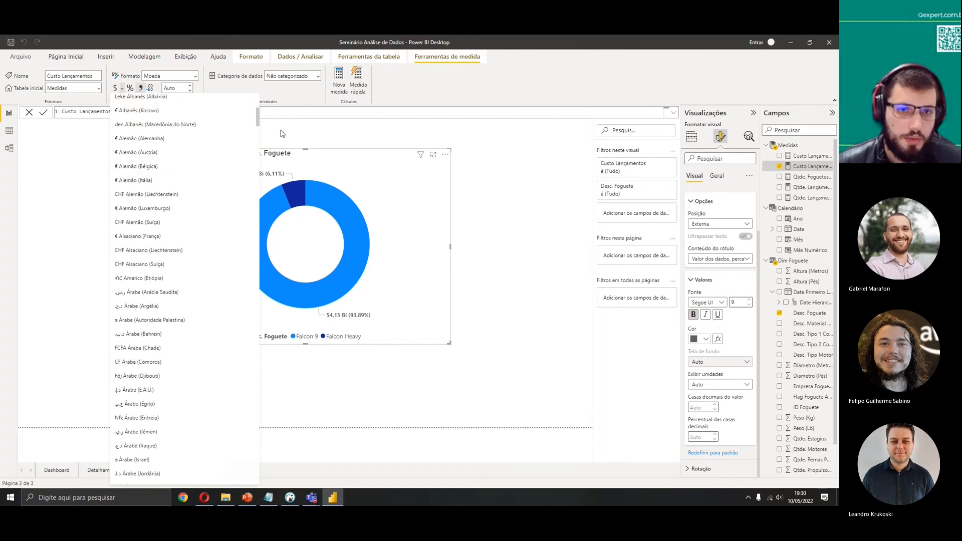
drag(261, 120, 254, 397)
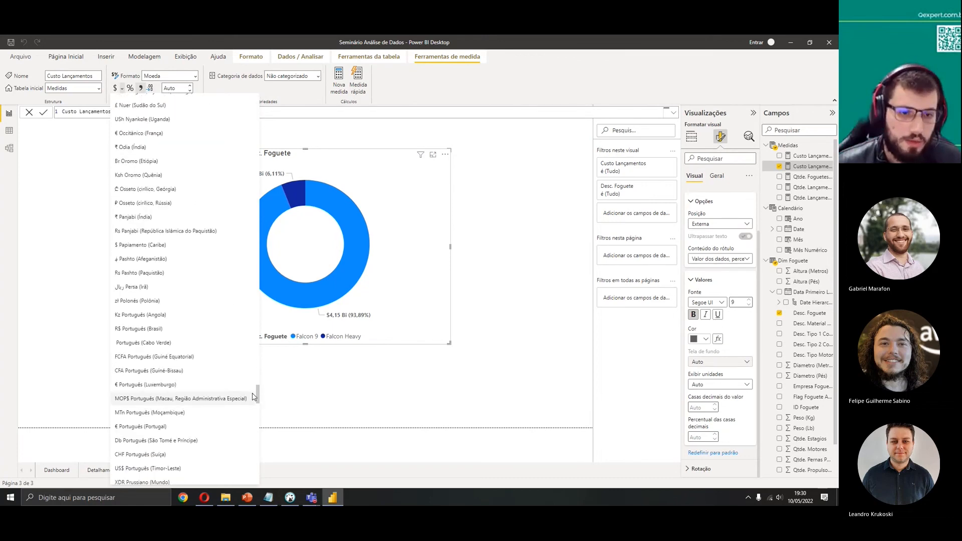
click(139, 329)
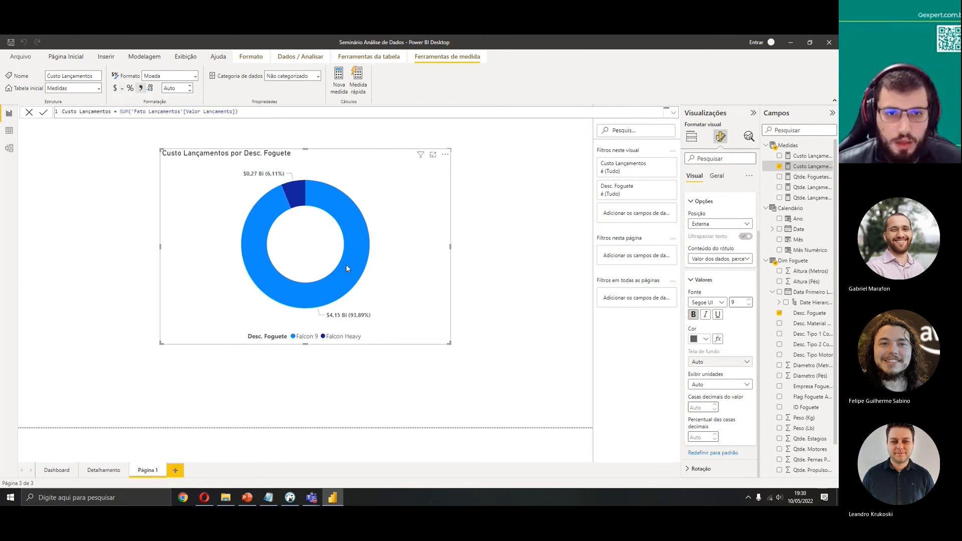
mouse_move(345, 263)
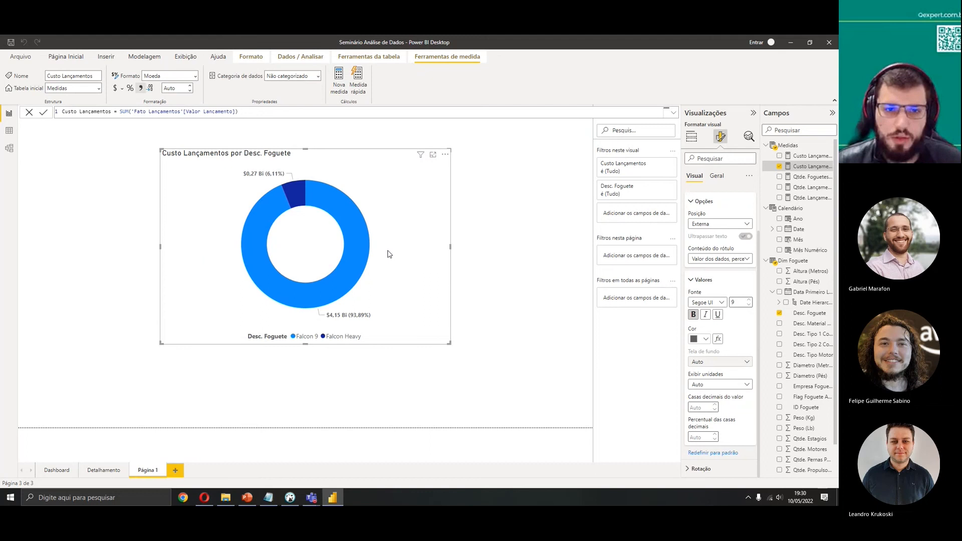
click(724, 200)
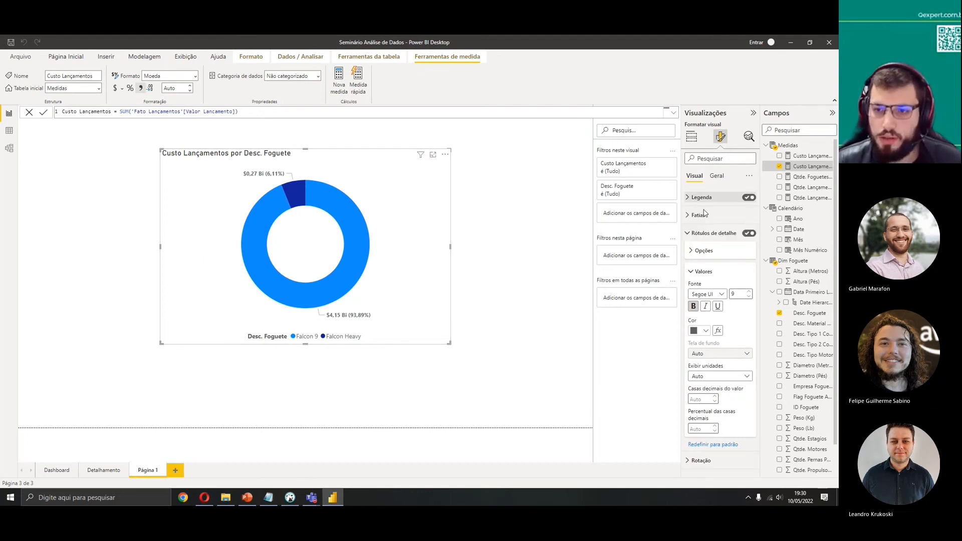
click(695, 236)
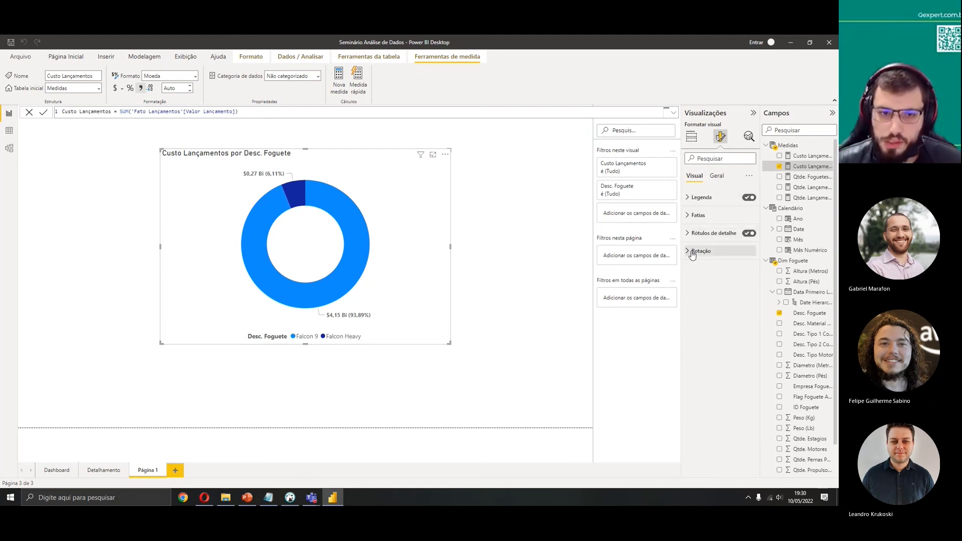
click(692, 139)
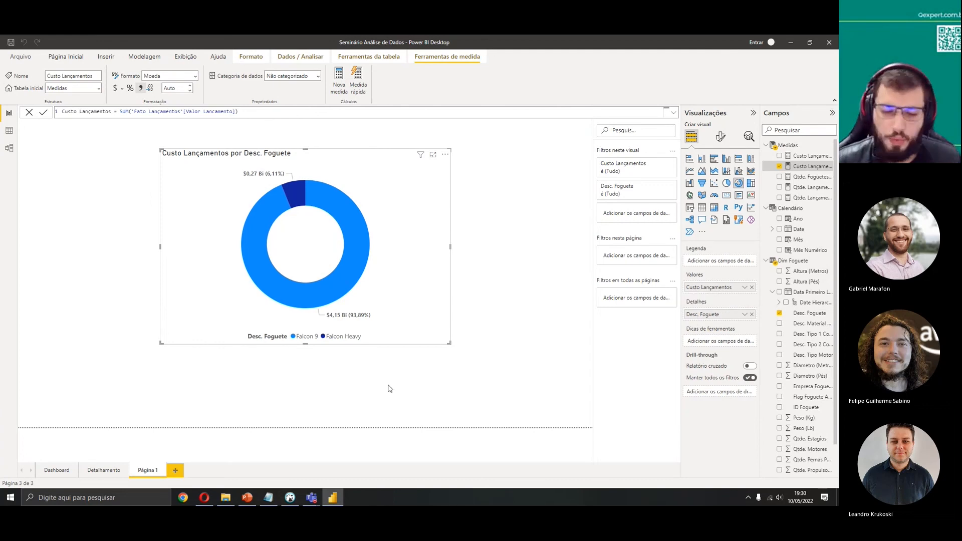
Review the SQL of the vw_fato_lançamentos view in DBeaver
click(290, 498)
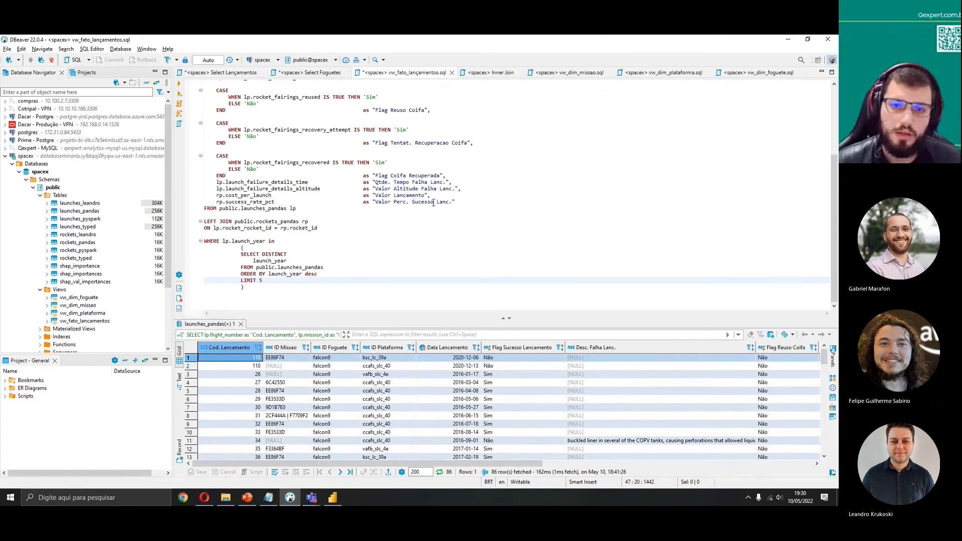
scroll(418, 216, up, 1)
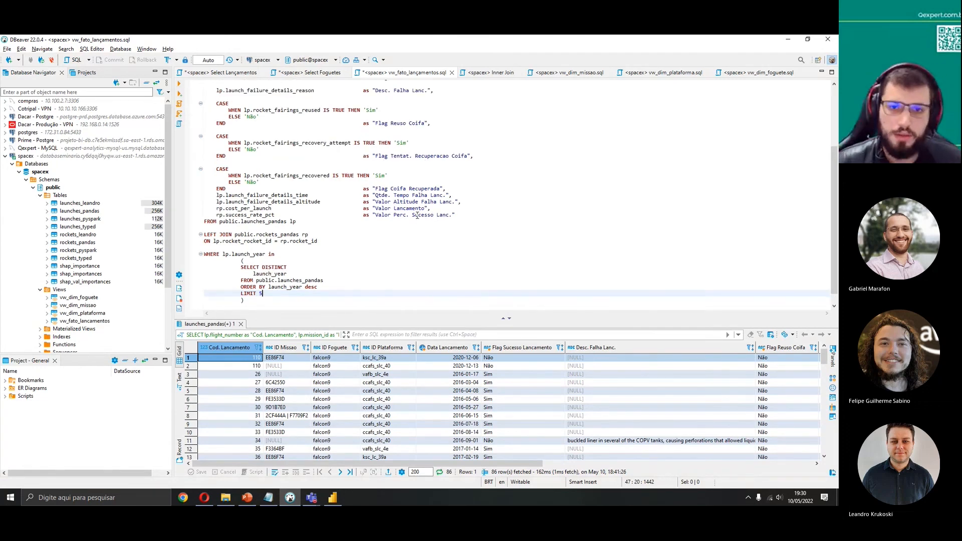
scroll(418, 215, up, 1)
click(399, 216)
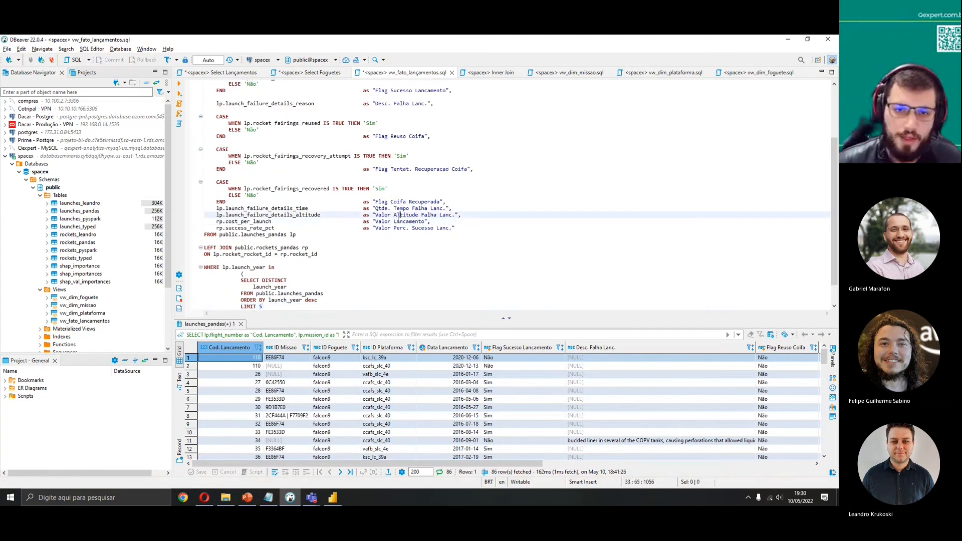
scroll(435, 205, up, 2)
drag(423, 196, 452, 195)
click(429, 214)
scroll(426, 206, up, 4)
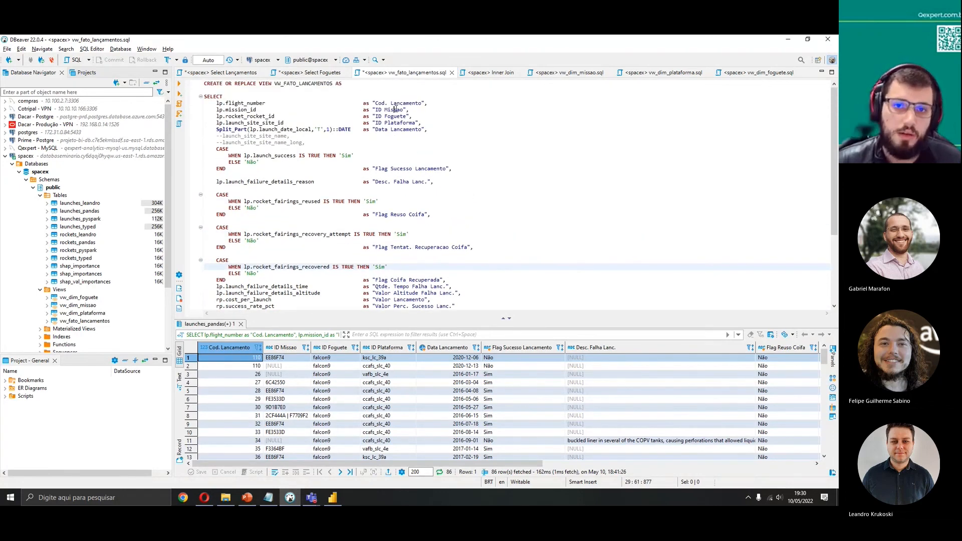
key(alt+Tab)
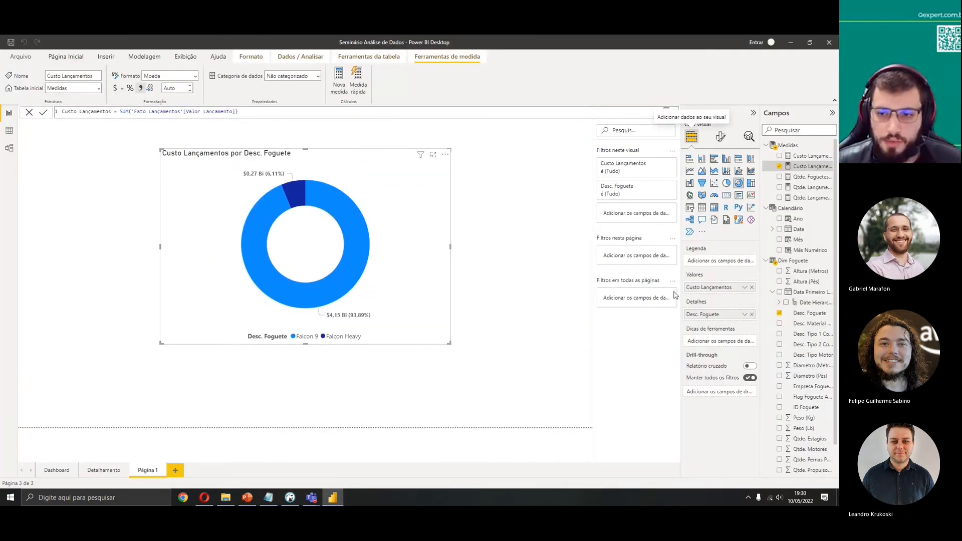
Rename the donut's Desc. Foguete detail field to Foguete for this visual only
right_click(711, 318)
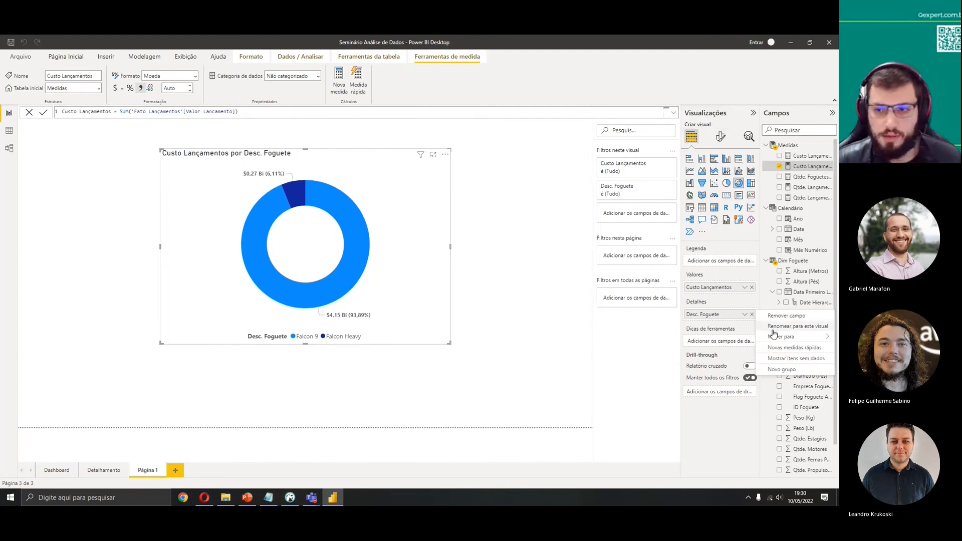
click(782, 327)
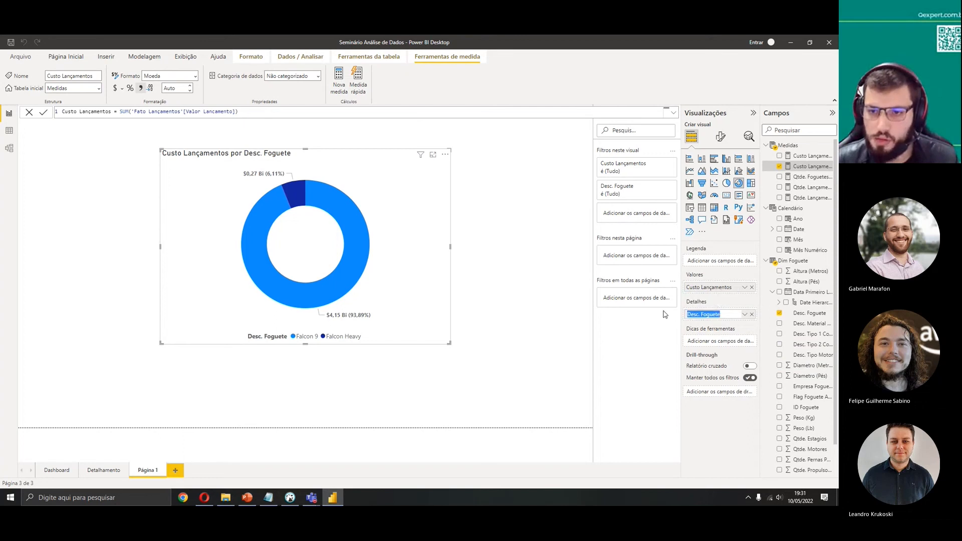
text(Fog)
key(Return)
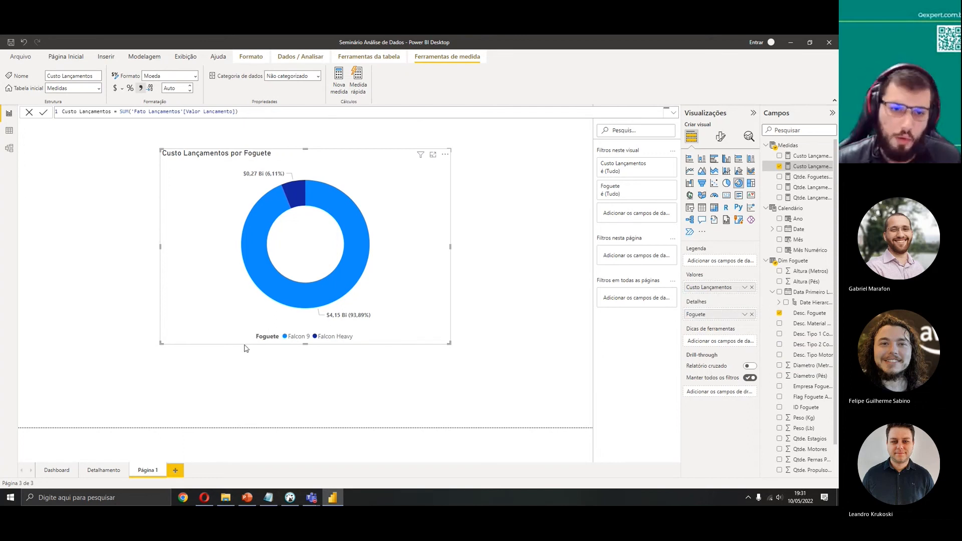
Turn off the title of the donut chart's legend
click(721, 136)
click(702, 197)
click(711, 259)
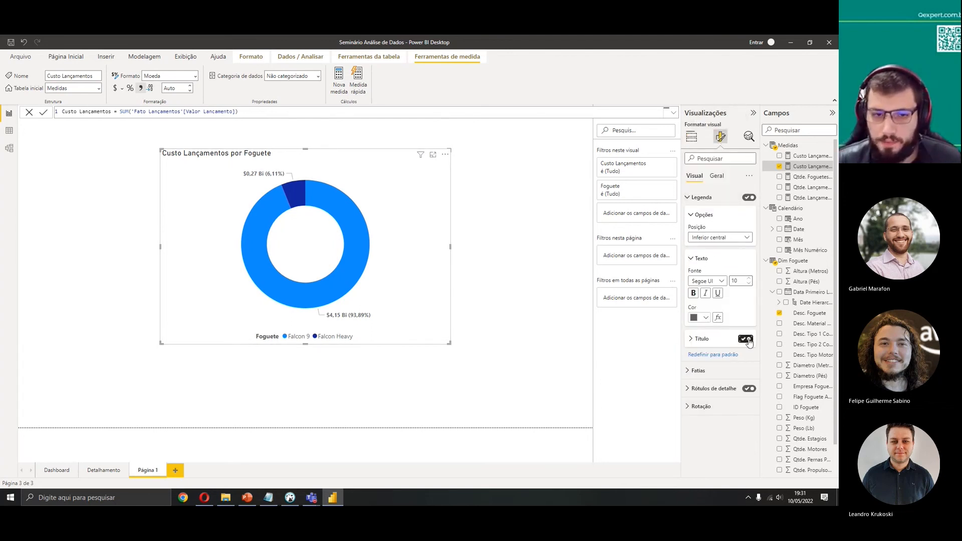
click(747, 340)
click(694, 259)
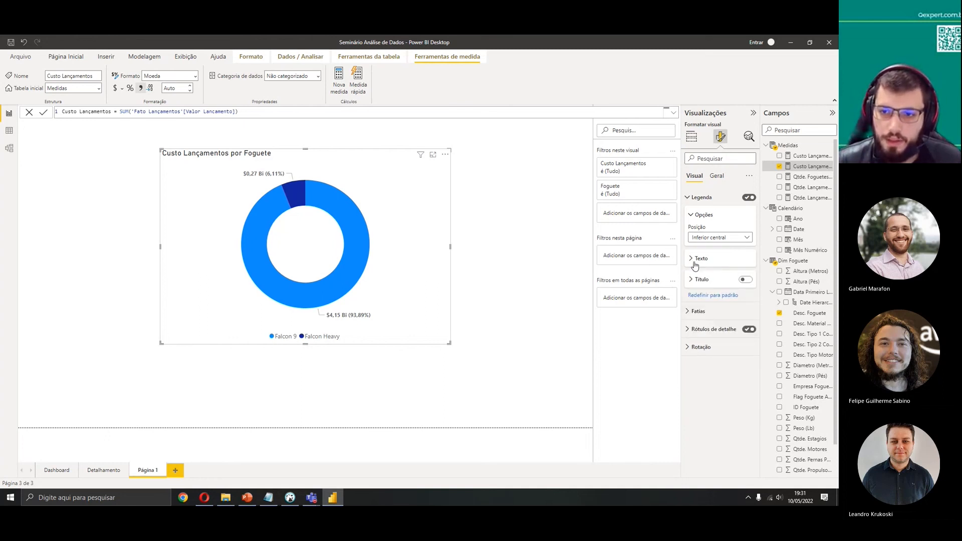
click(694, 260)
click(751, 279)
click(750, 279)
click(707, 199)
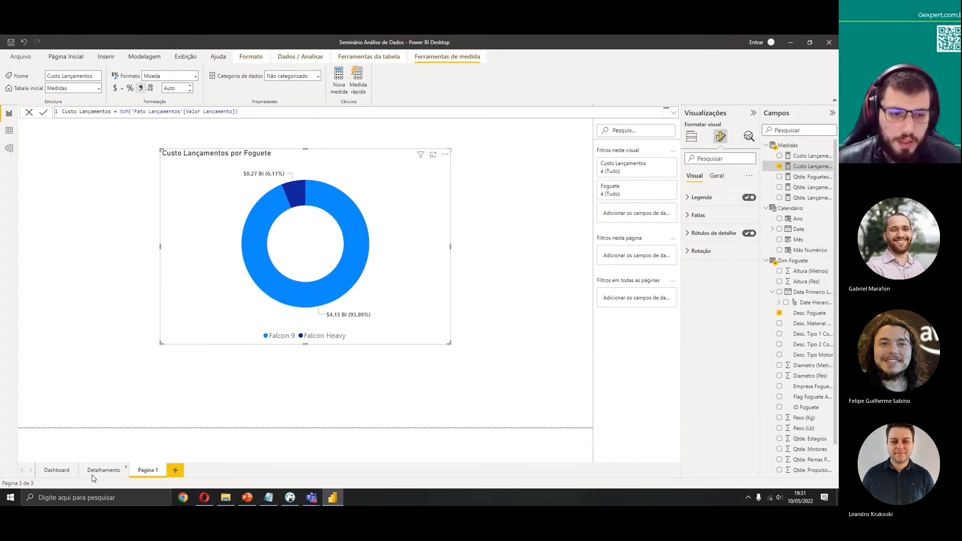
Inspect the Dashboard page and search the fields list for flag
click(57, 470)
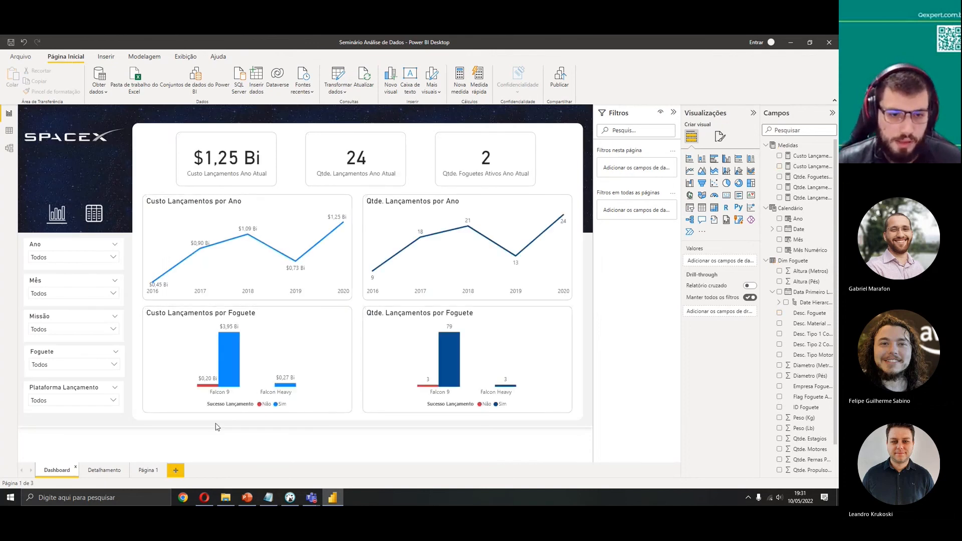
click(793, 130)
text(flag)
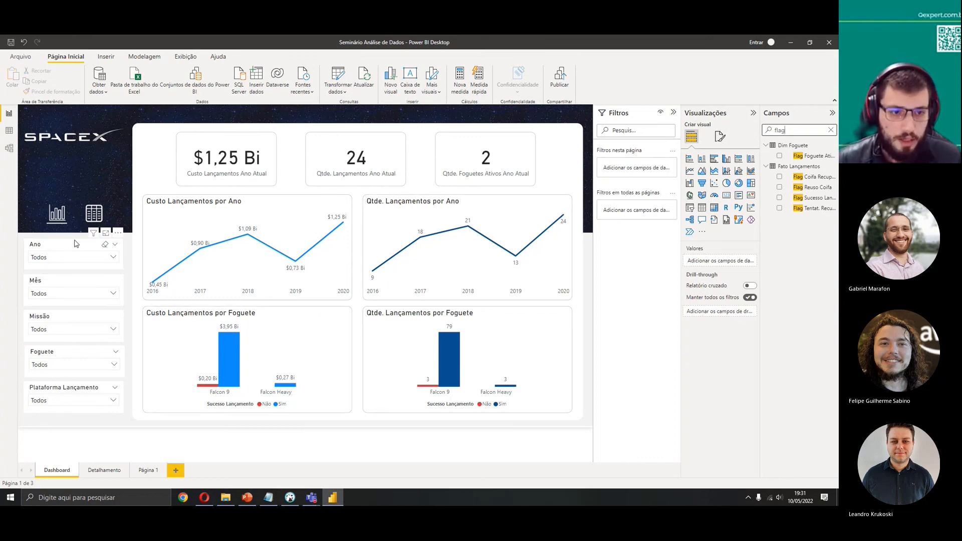
click(581, 295)
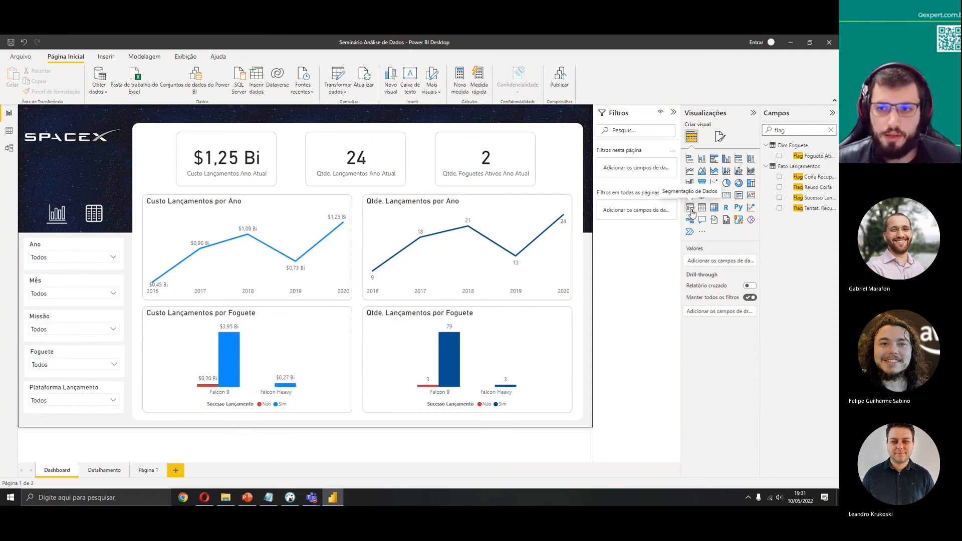
click(147, 470)
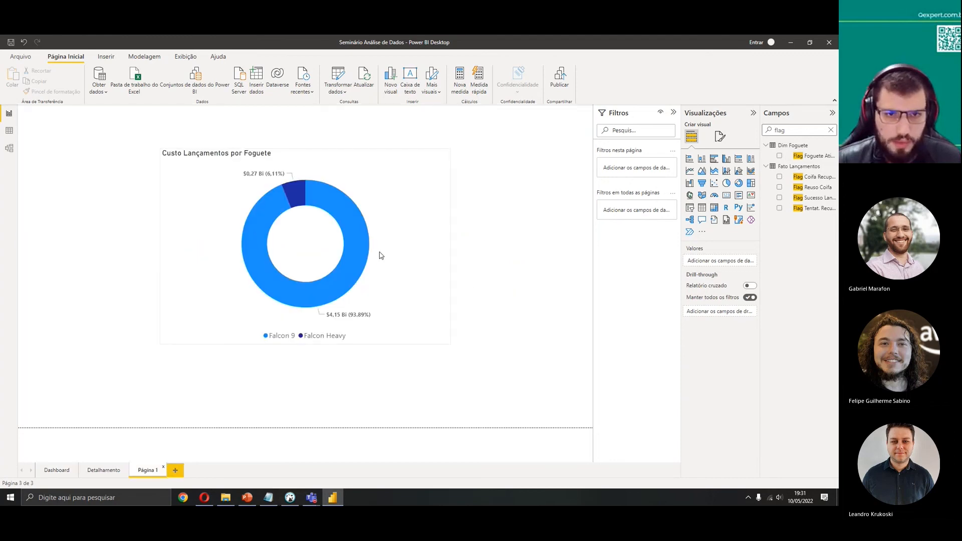
Move the donut chart aside and add a slicer on Calendário's Ano field next to it
drag(386, 198, 692, 202)
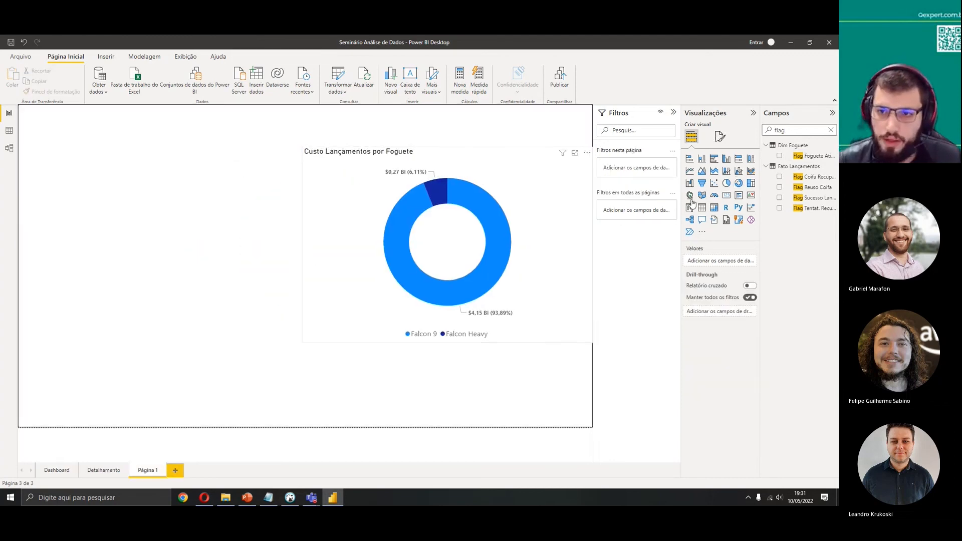
click(690, 207)
drag(168, 354, 126, 209)
click(831, 130)
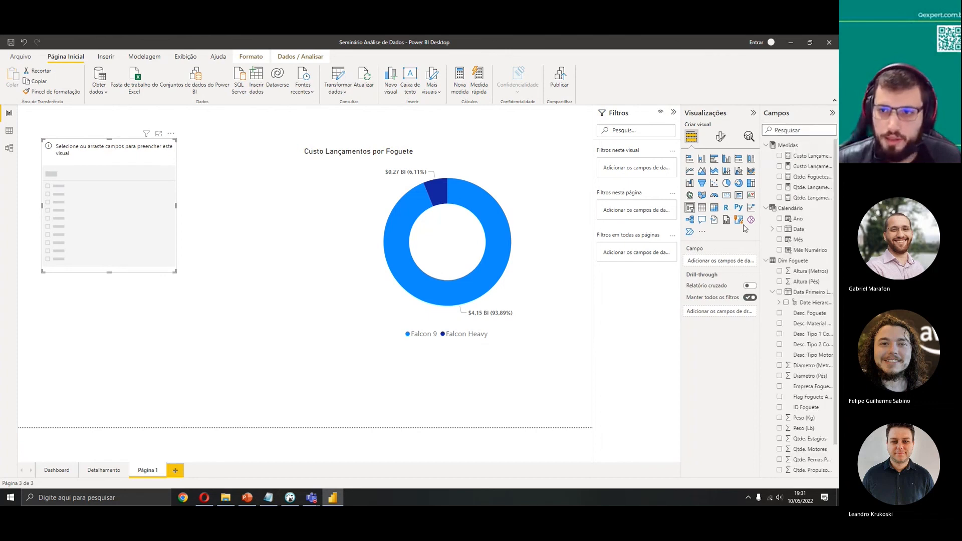
click(779, 219)
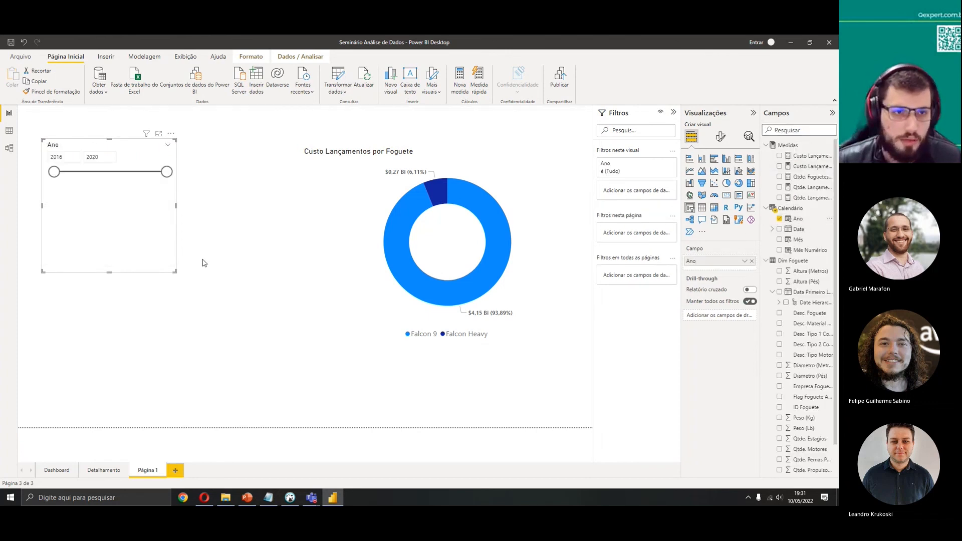
drag(174, 271, 199, 203)
Switch the Ano slicer's style to Suspenso (dropdown)
drag(58, 172, 34, 172)
mouse_move(192, 170)
mouse_down()
mouse_move(170, 172)
mouse_move(188, 170)
mouse_up()
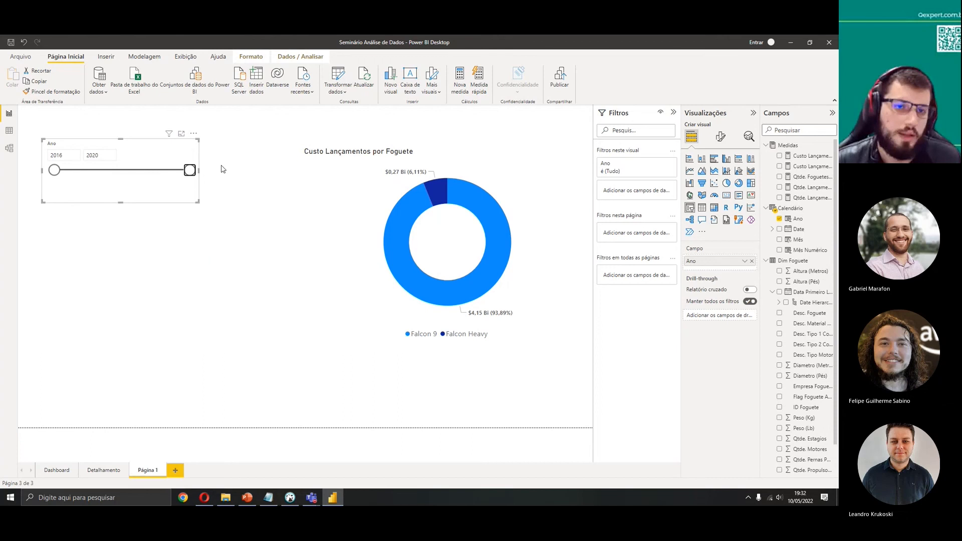
click(194, 134)
click(168, 155)
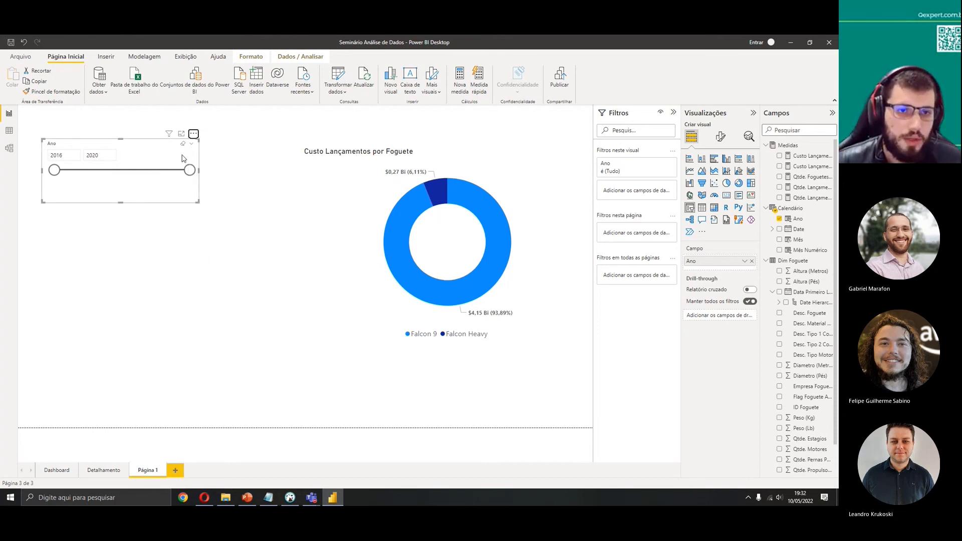
click(192, 145)
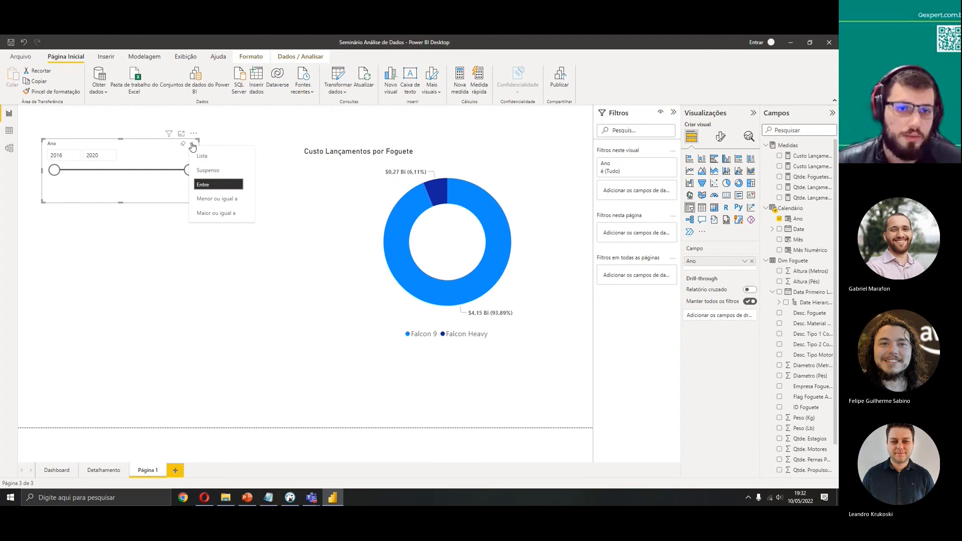
click(202, 156)
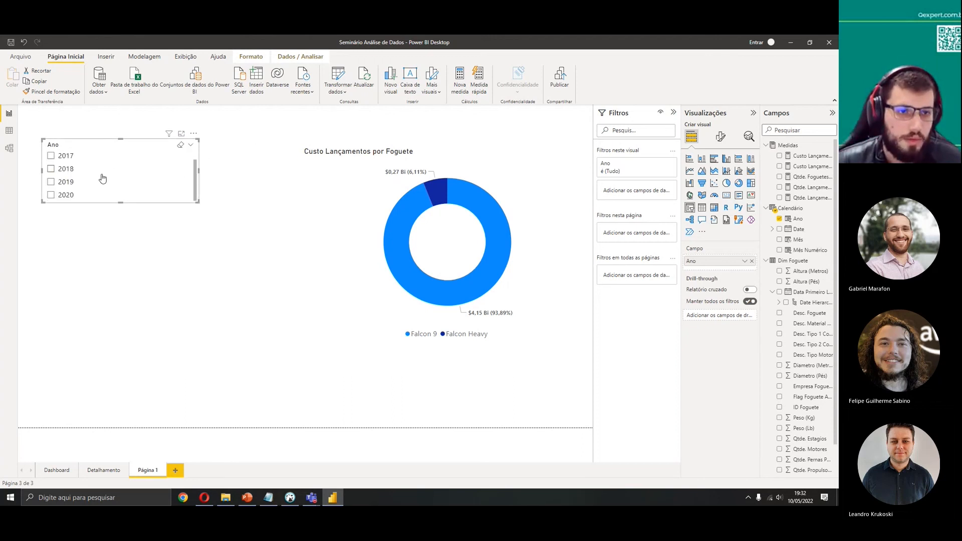
click(191, 145)
click(203, 172)
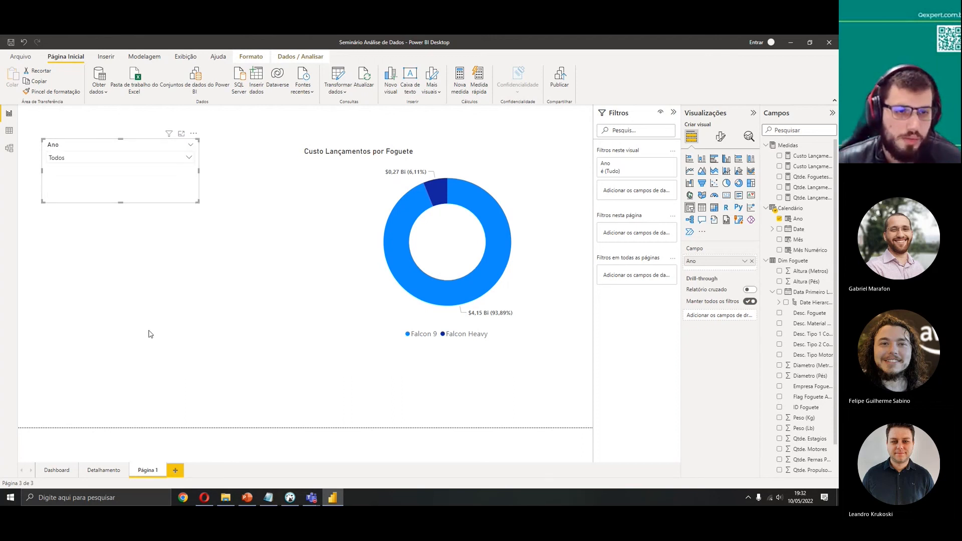
click(57, 470)
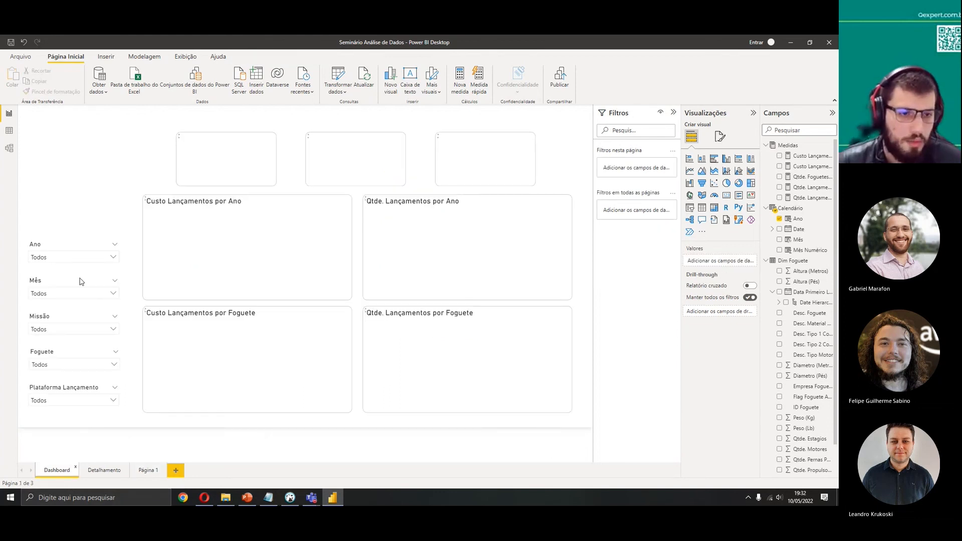
Open Página 1 and switch the Ano slicer to the Entre range style, dragging its end handle
click(144, 470)
click(181, 159)
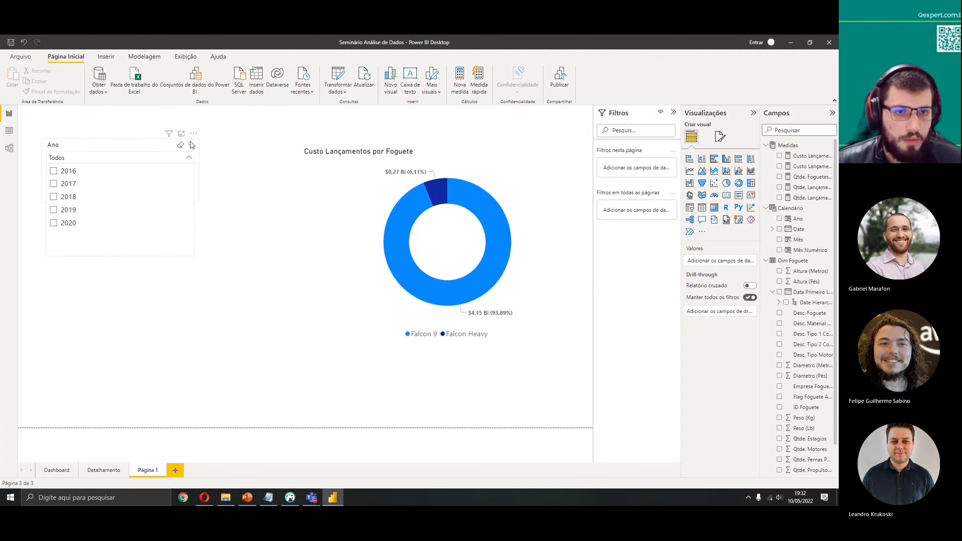
click(191, 144)
click(214, 202)
drag(190, 172, 224, 178)
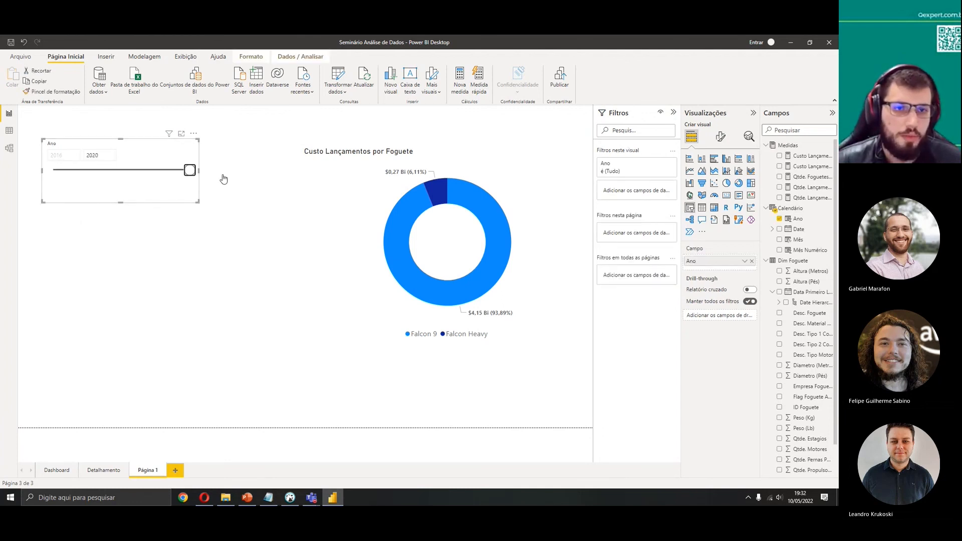
Try the Ano slicer's Depois style, then switch it back through Entre to the Lista style
click(191, 144)
click(213, 213)
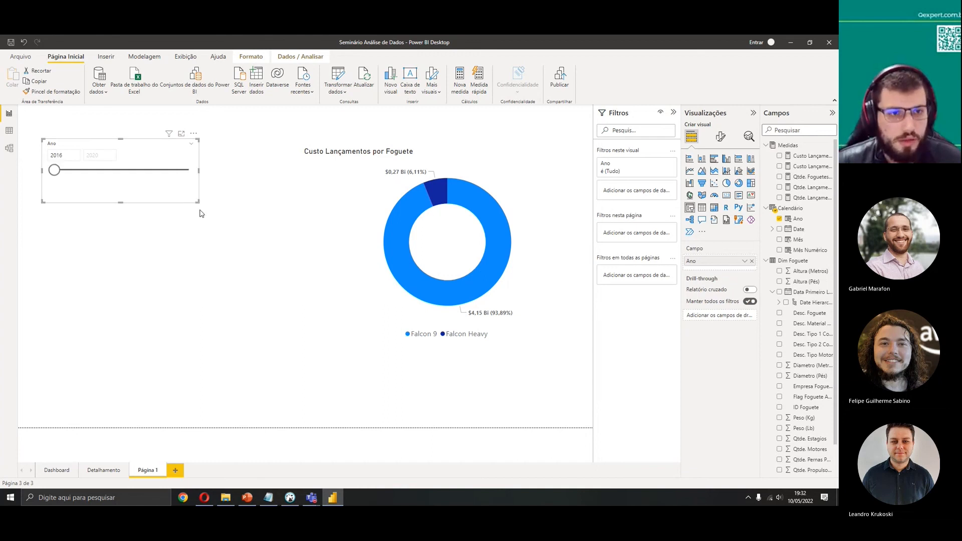
click(192, 146)
click(203, 185)
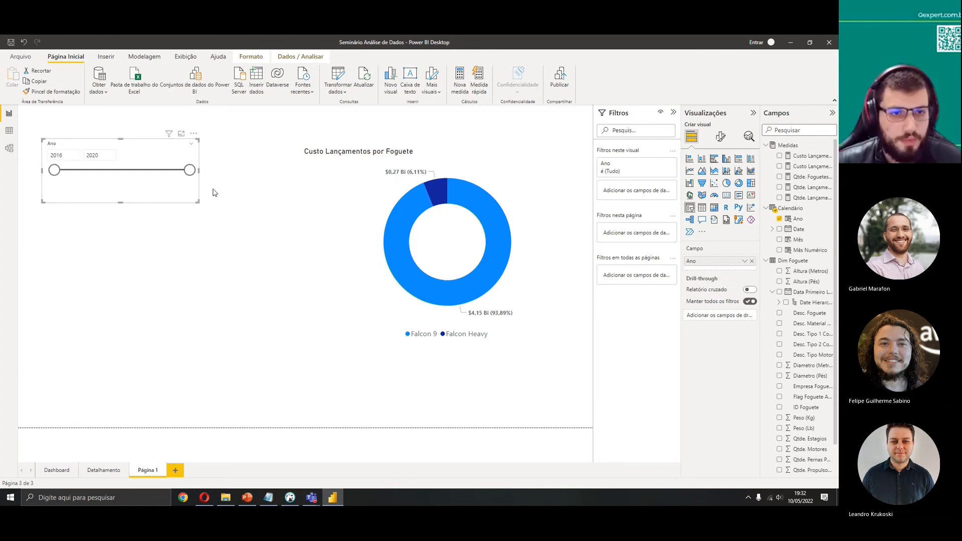
click(192, 147)
click(203, 153)
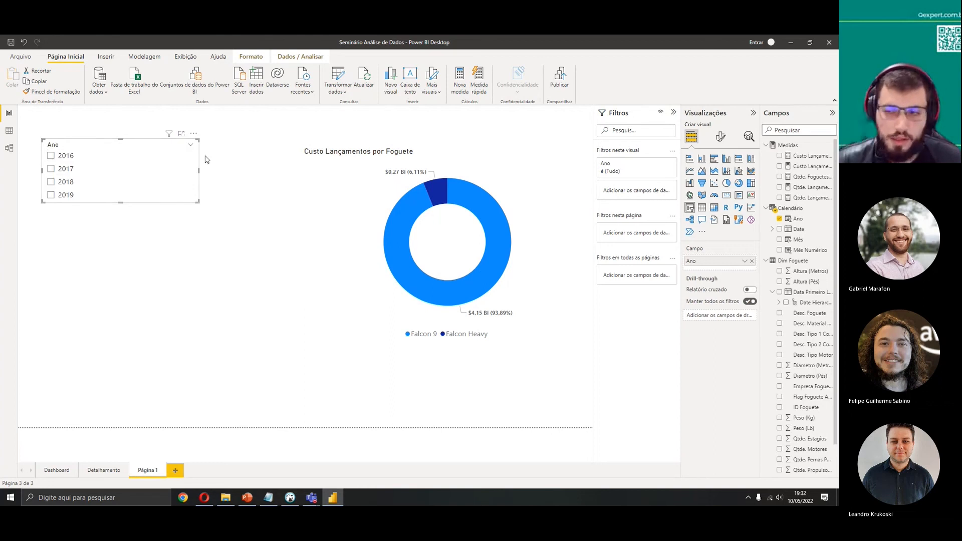
Replace the slicer's Ano field with Calendário's Date field
click(780, 218)
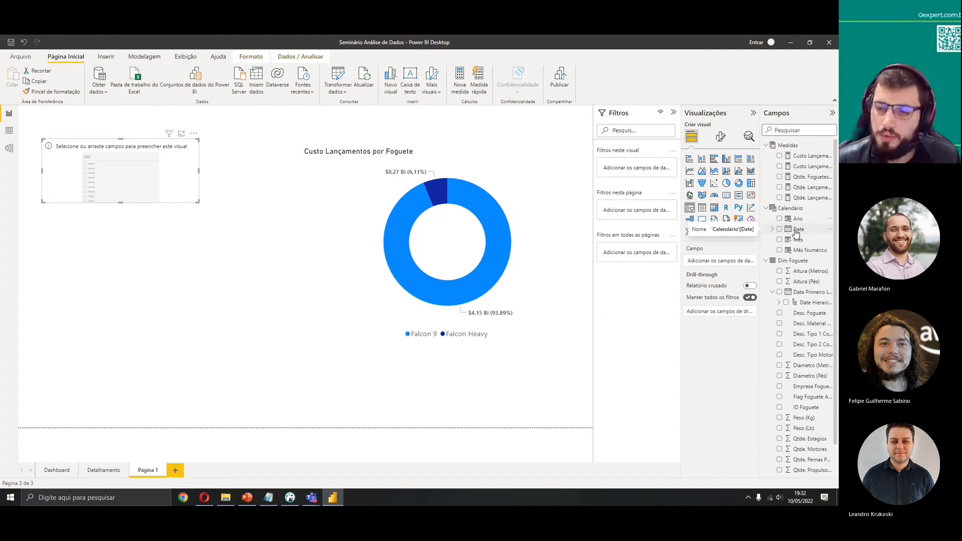
click(773, 230)
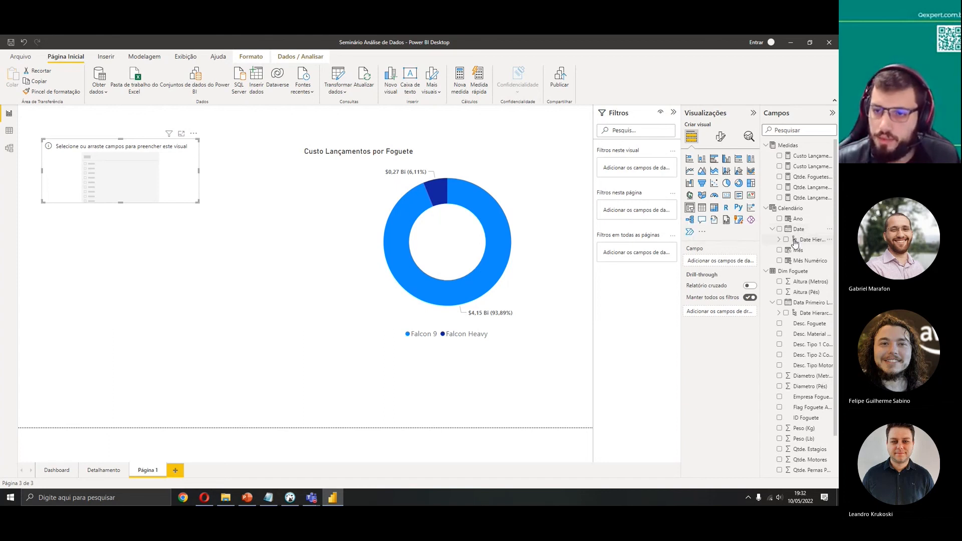
drag(762, 119, 716, 121)
click(735, 240)
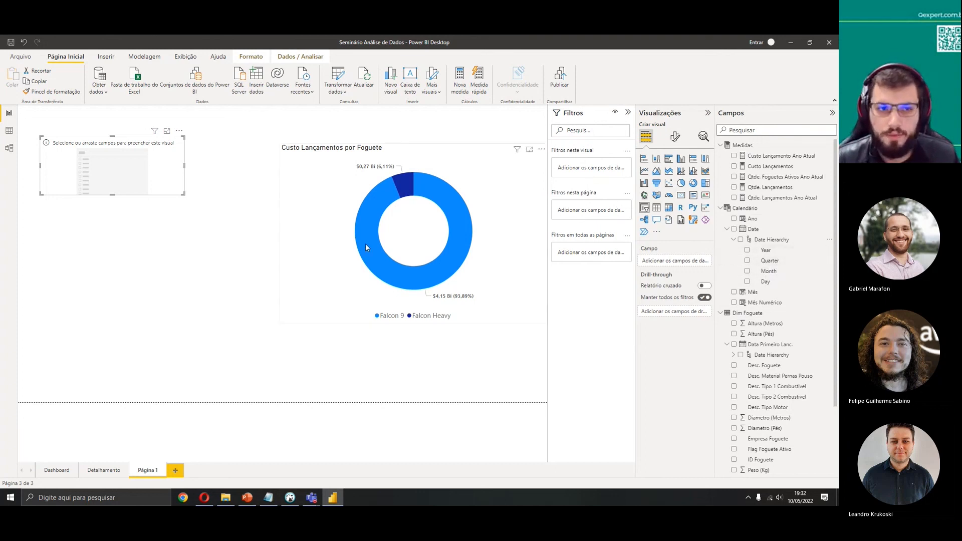
drag(735, 234, 98, 176)
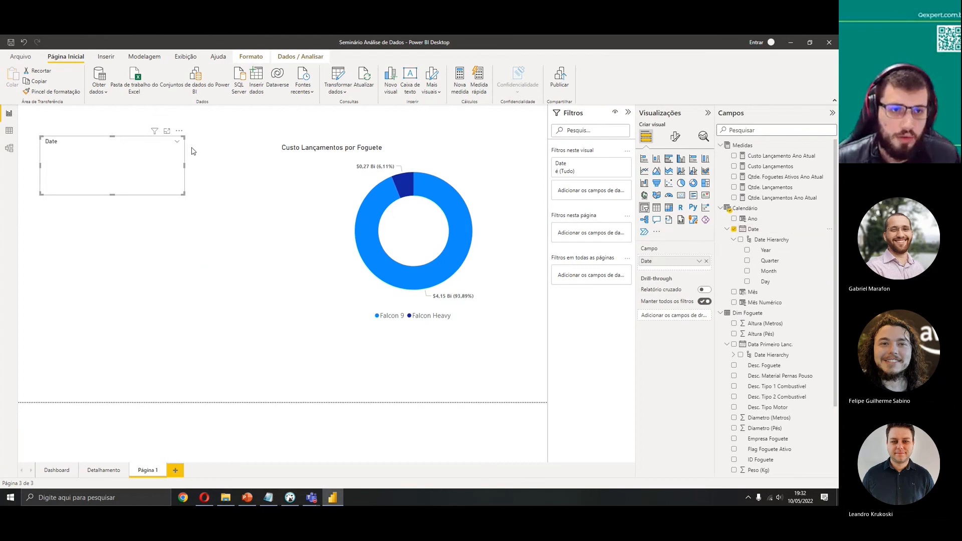
Try the Date slicer's Entre and Antes styles, nudging the slicer slightly left
click(177, 142)
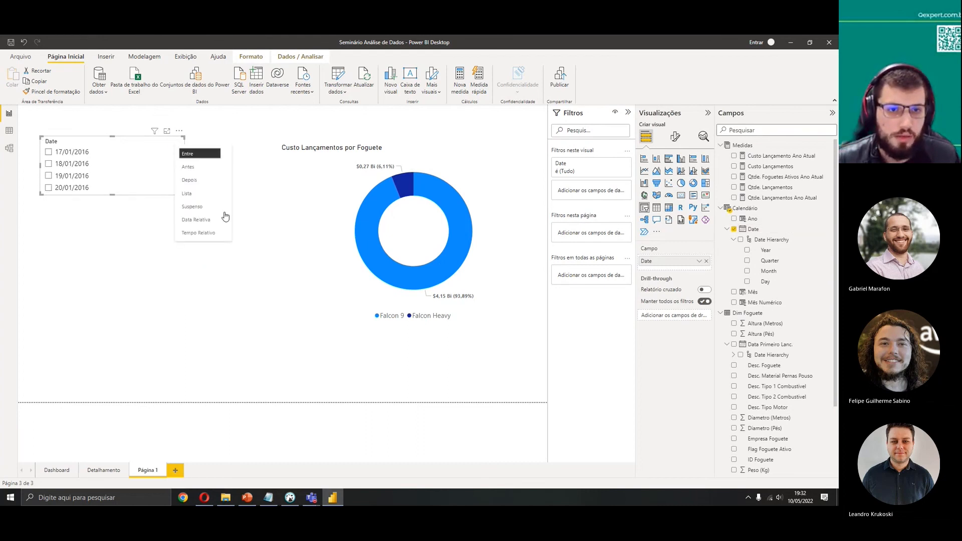
click(196, 155)
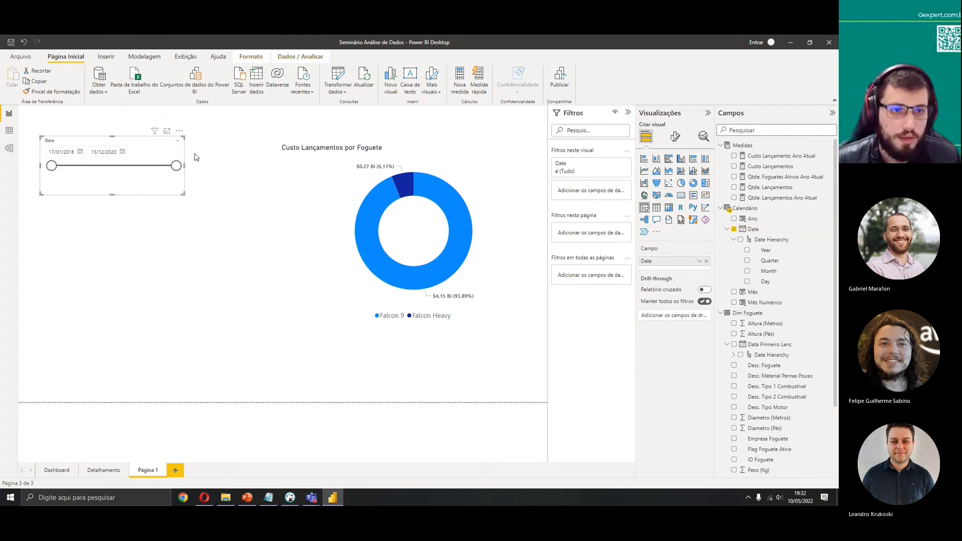
click(177, 142)
click(195, 166)
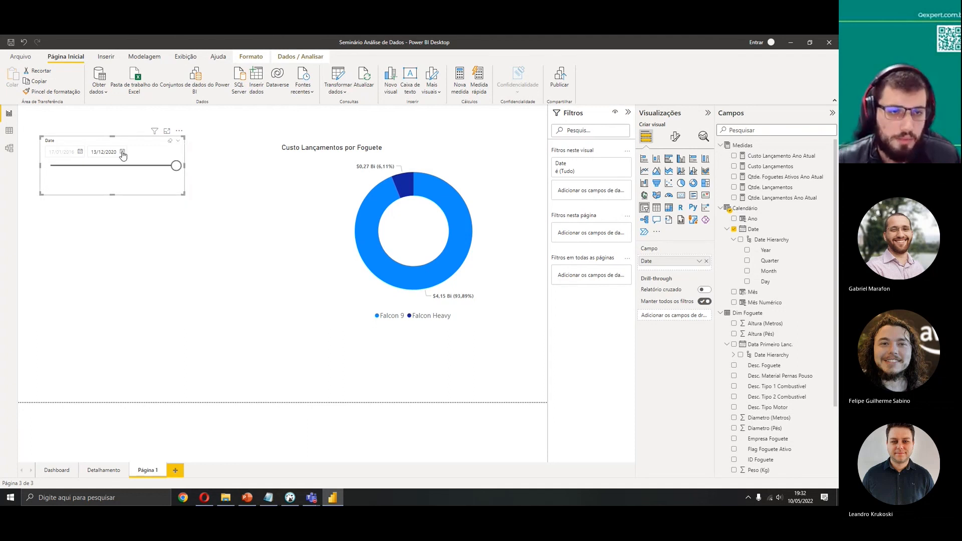
drag(142, 156, 120, 154)
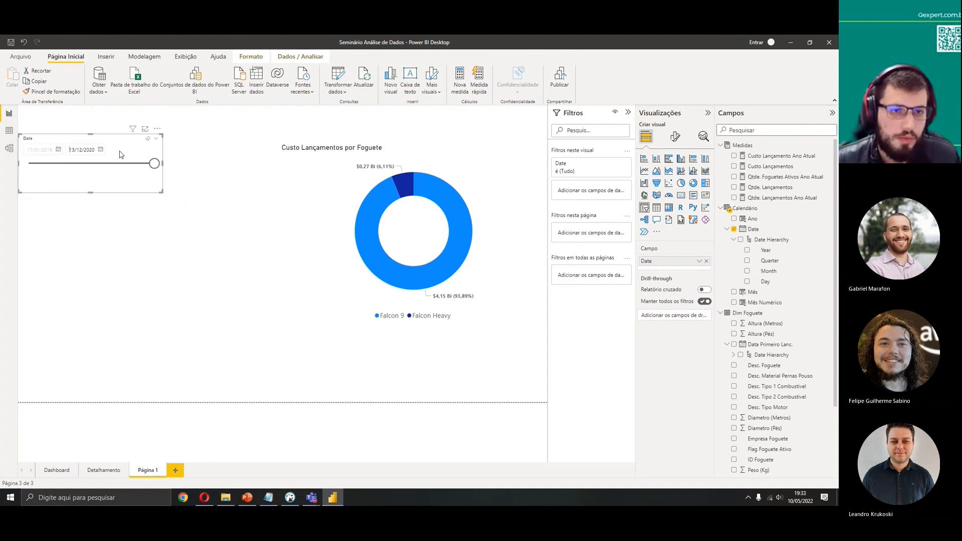
Switch the Date slicer to the Data Relativa style and pick Meses (Calendário) as its period unit
click(160, 142)
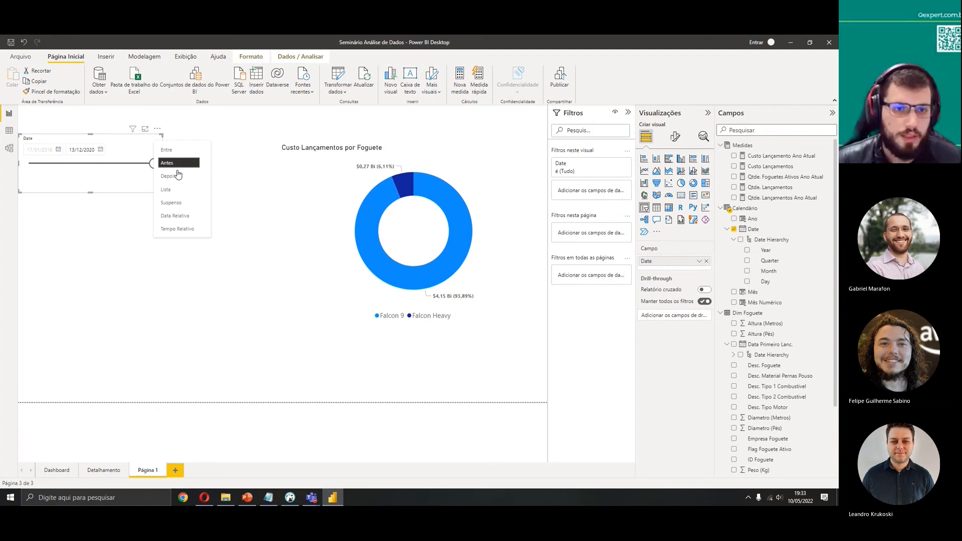
click(192, 217)
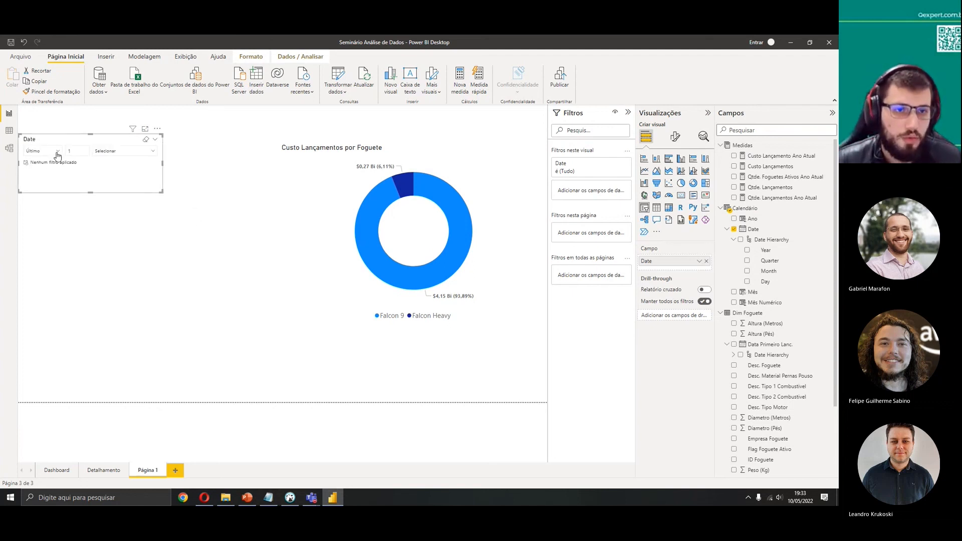
click(107, 151)
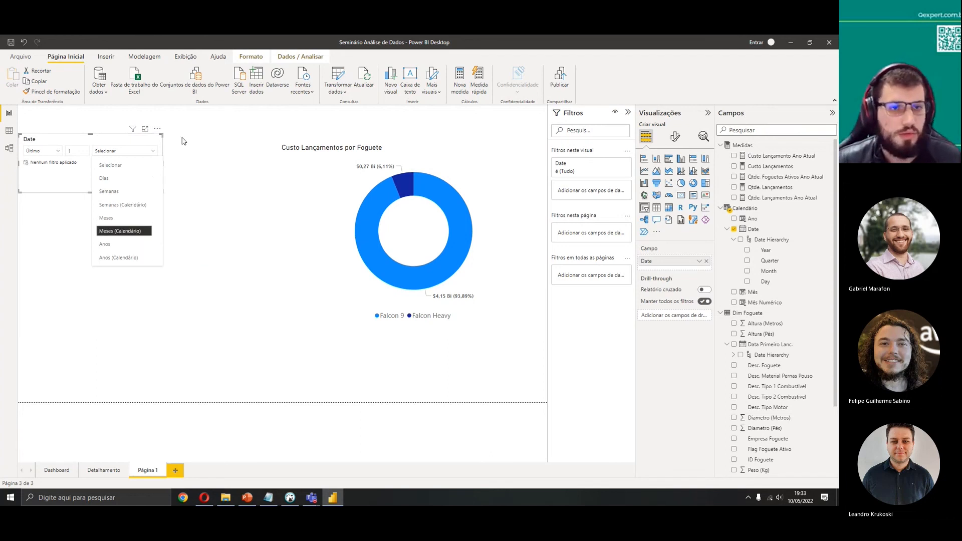
click(173, 233)
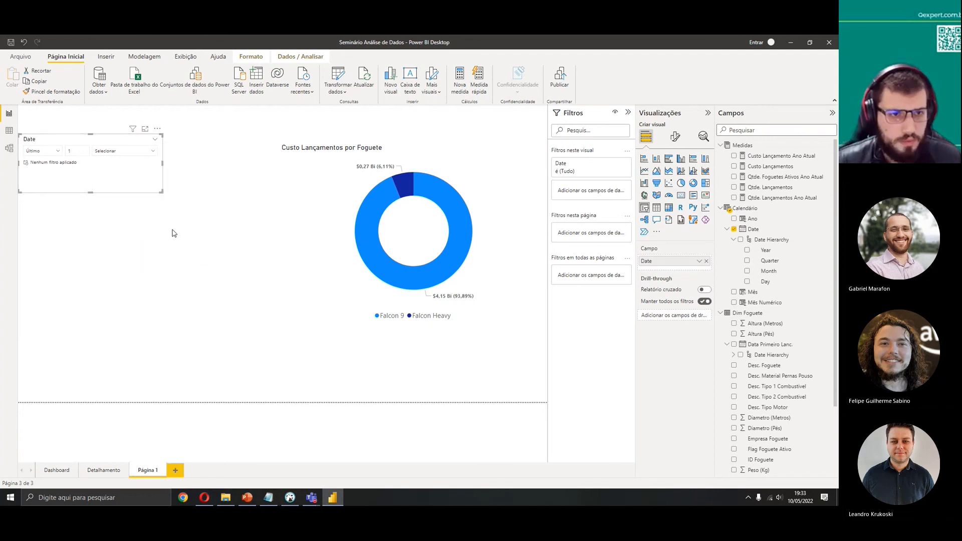
Try the Tempo Relativo style with Horas as unit, then delete the Date slicer
click(155, 139)
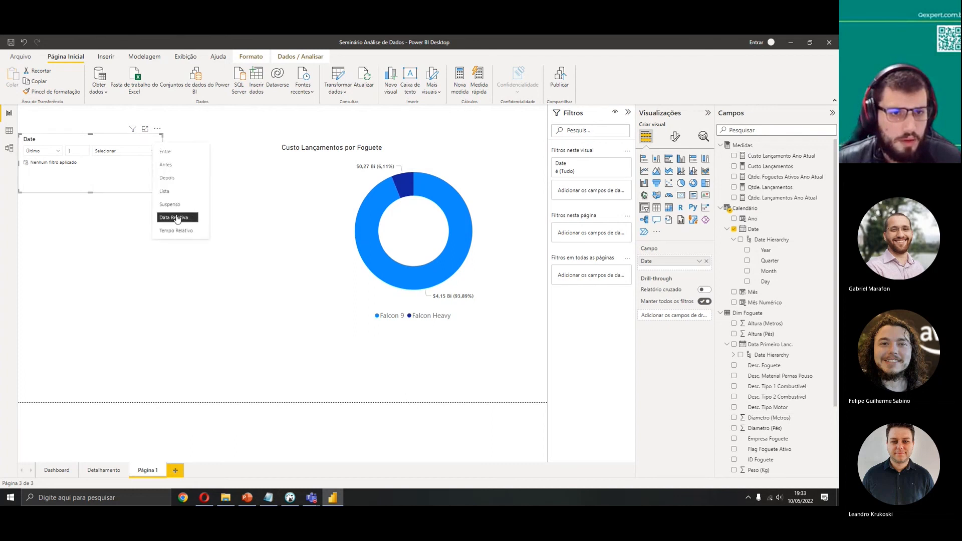
click(178, 231)
click(110, 152)
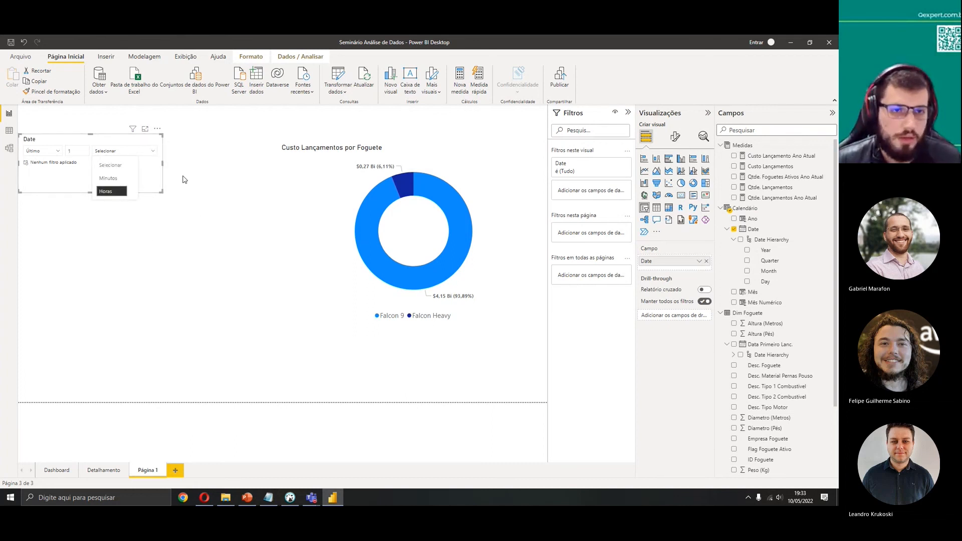
click(159, 175)
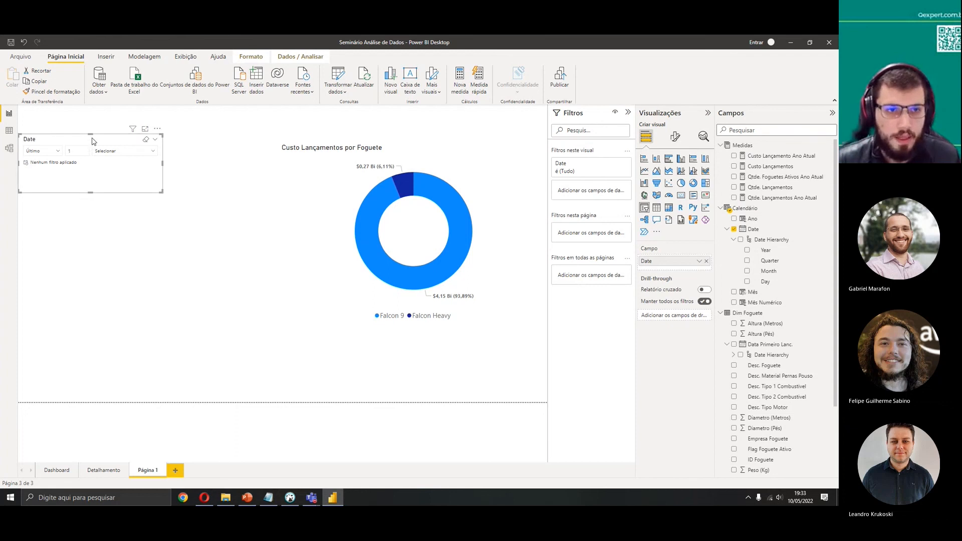
key(Delete)
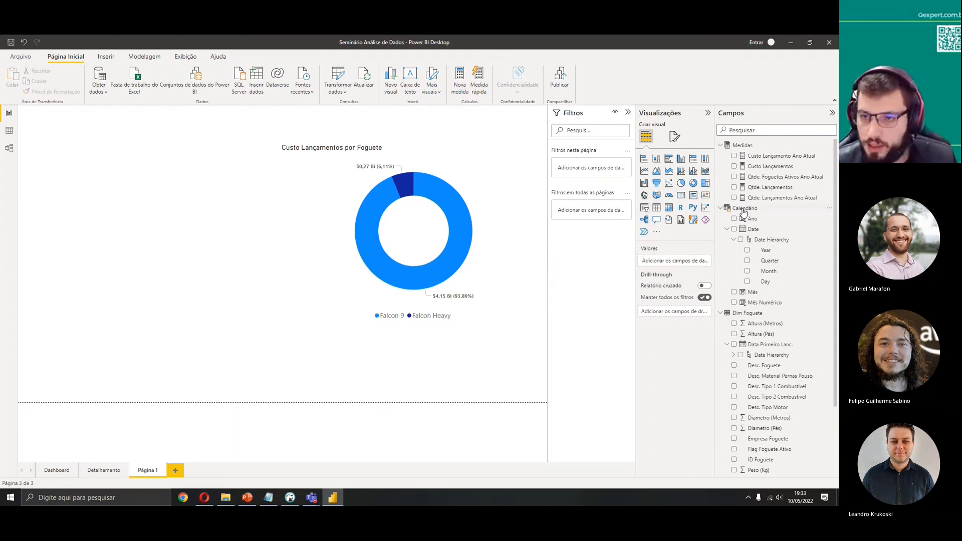
Browse the Dim Foguete and Fato Lançamentos field lists, inspecting the Data Lancamento column
click(721, 208)
click(721, 219)
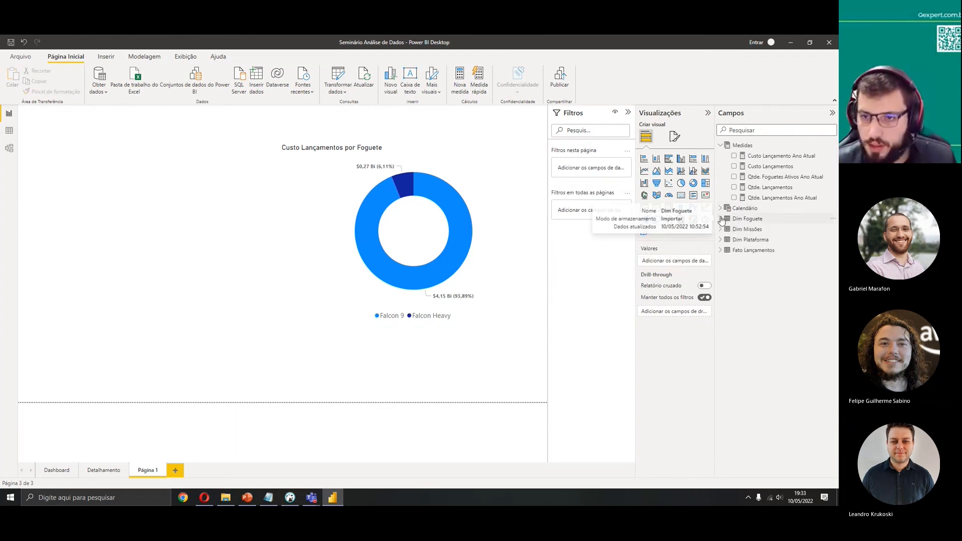
click(722, 250)
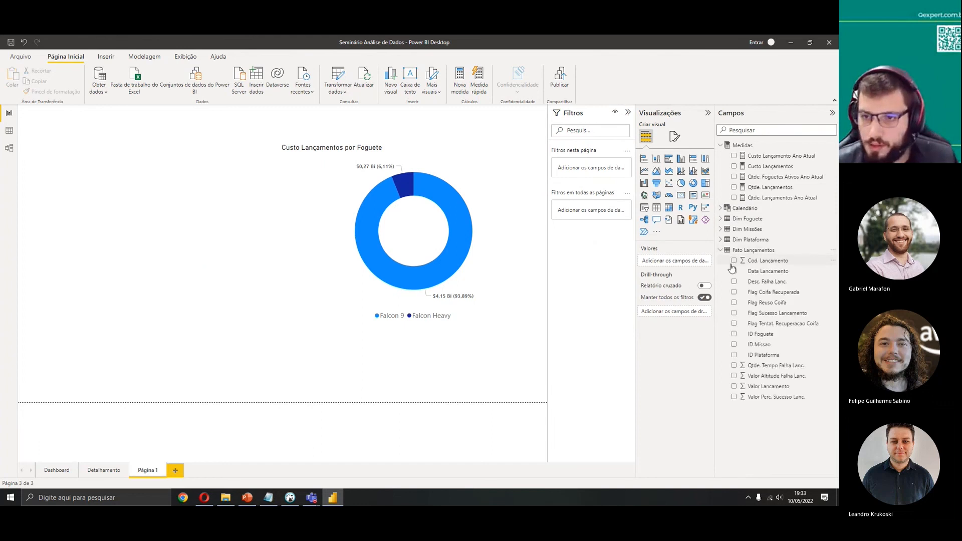
click(722, 220)
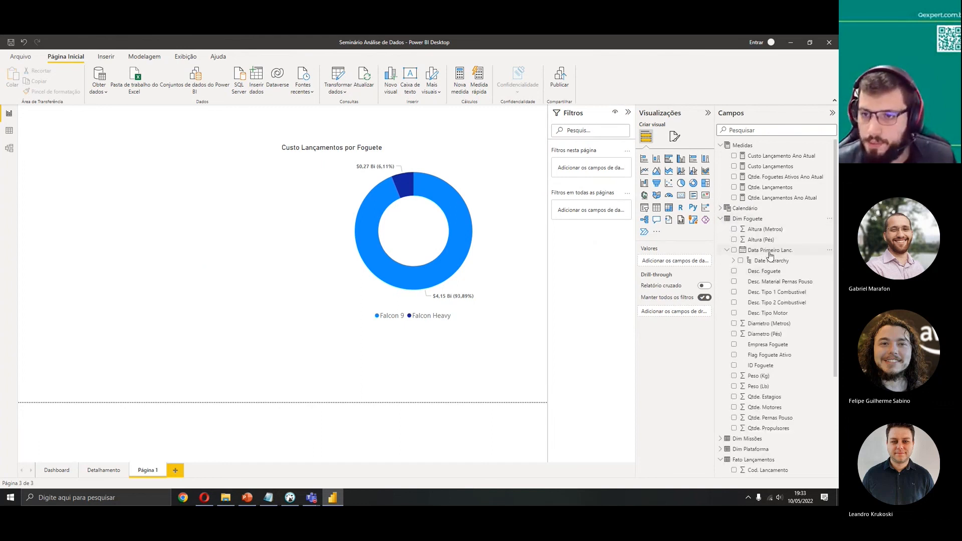
click(727, 250)
click(722, 219)
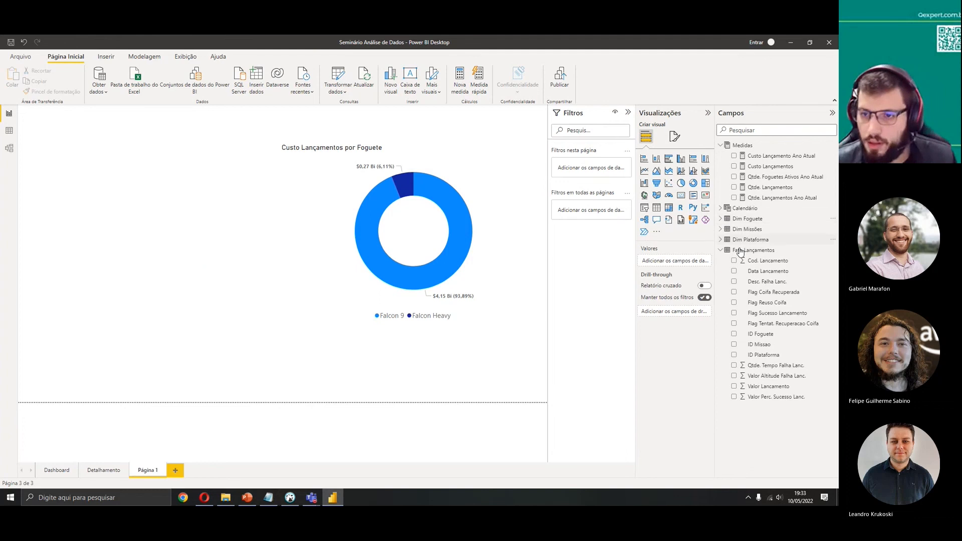
click(762, 272)
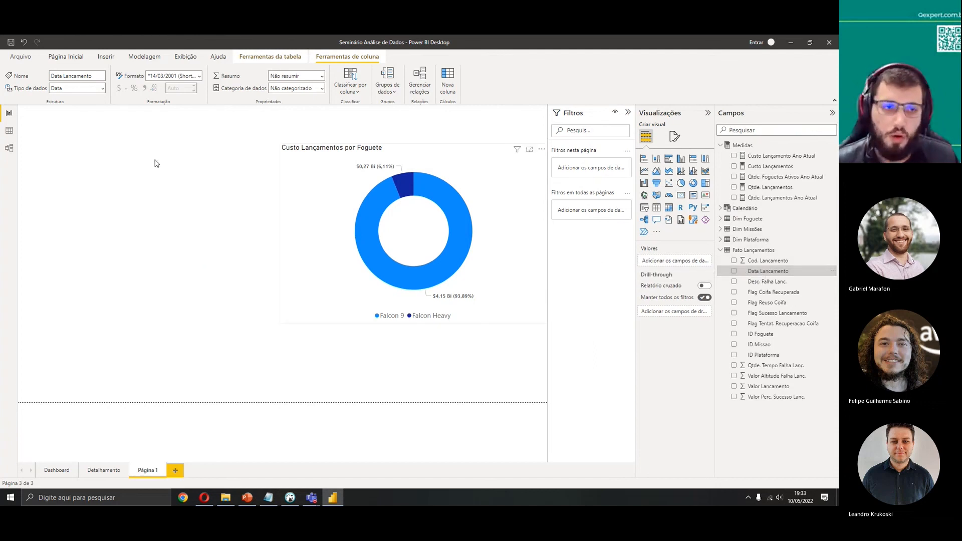
click(722, 251)
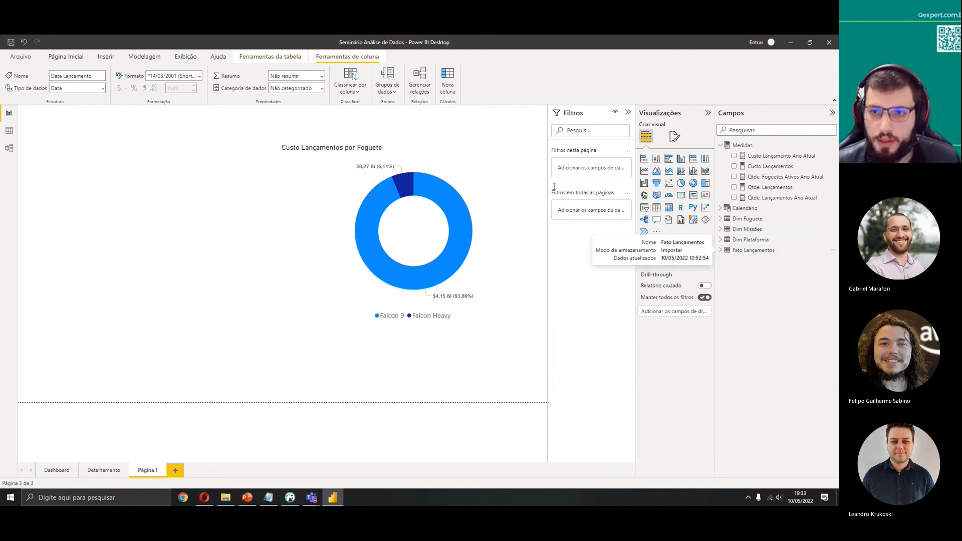
Move the Custo Lançamentos por Foguete donut chart toward the page centre
drag(426, 227, 389, 241)
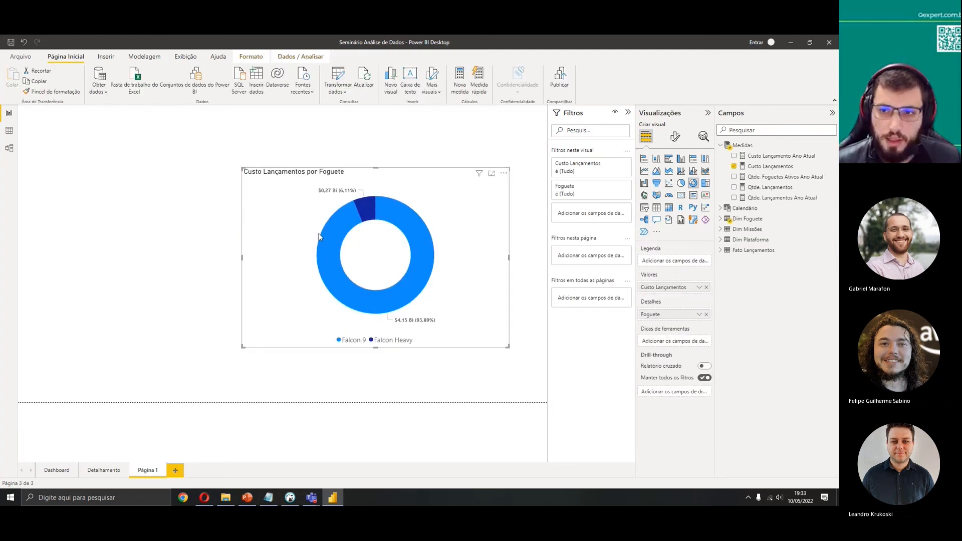
click(490, 173)
Copy the five slicers from the Dashboard page and paste them onto the Detalhamento page, keeping them synchronised
click(56, 471)
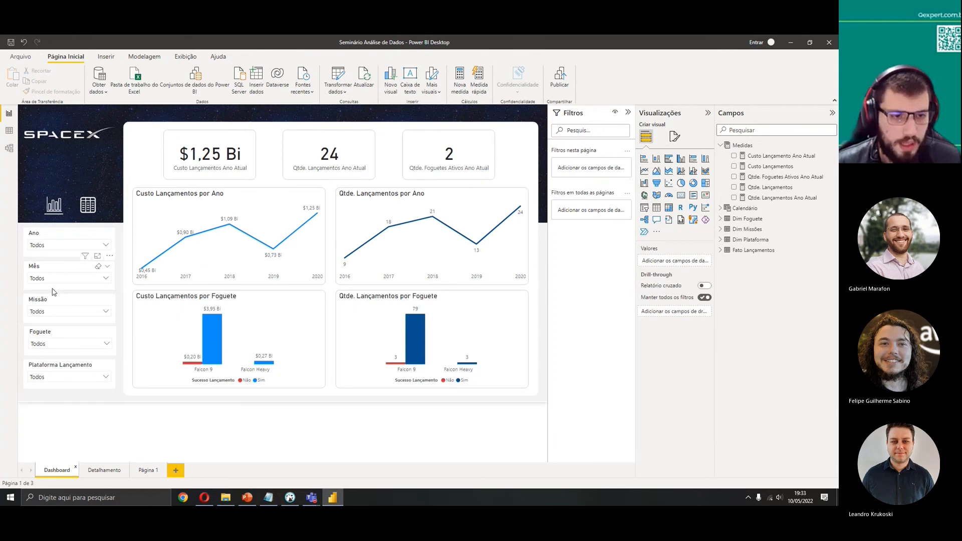
click(95, 471)
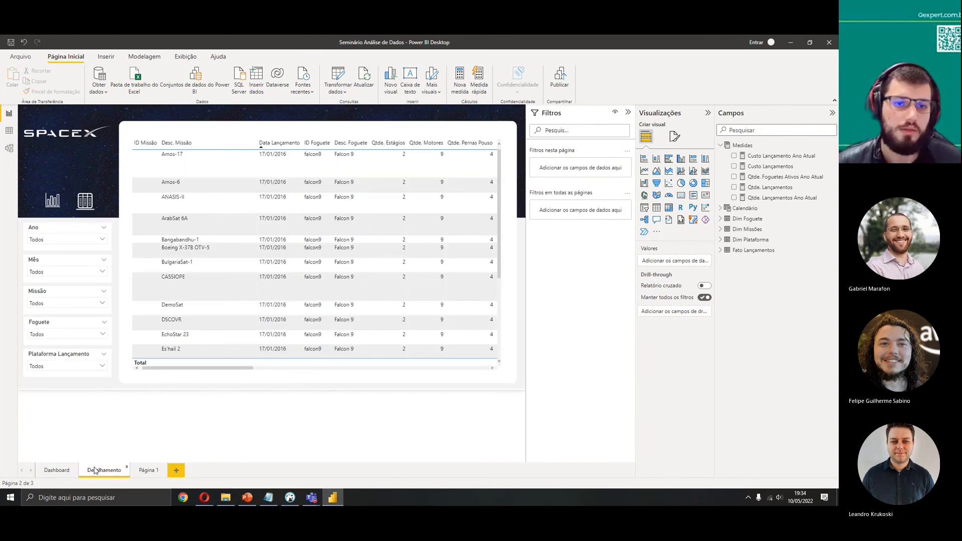
click(57, 470)
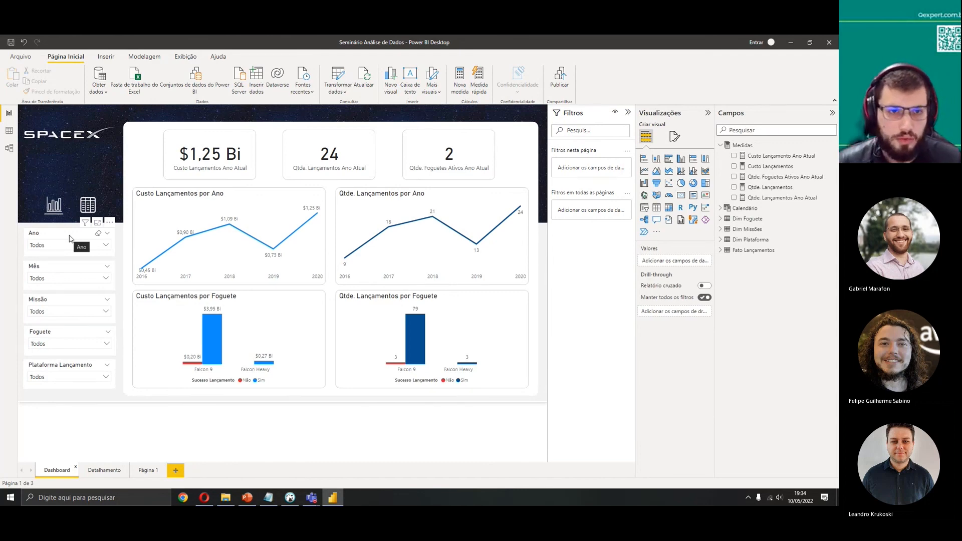
click(102, 471)
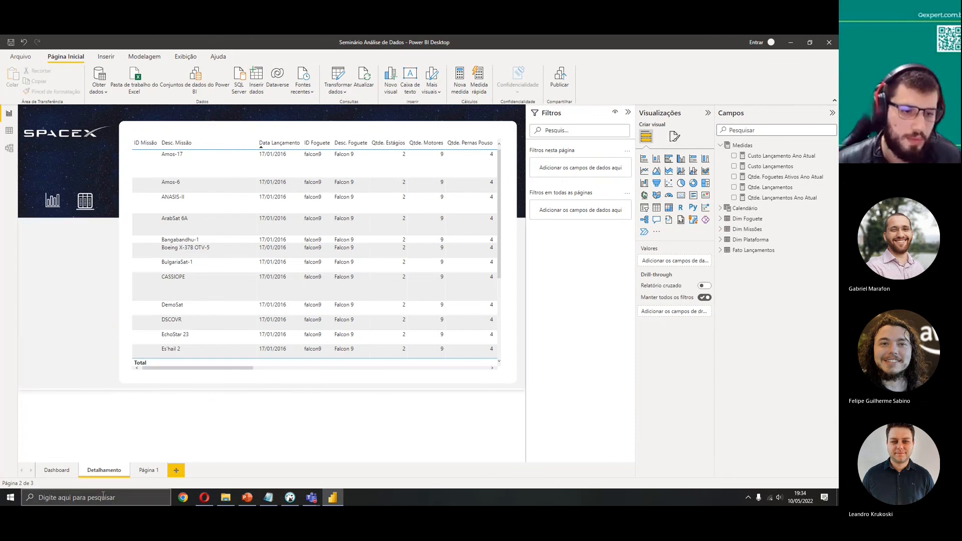
click(57, 471)
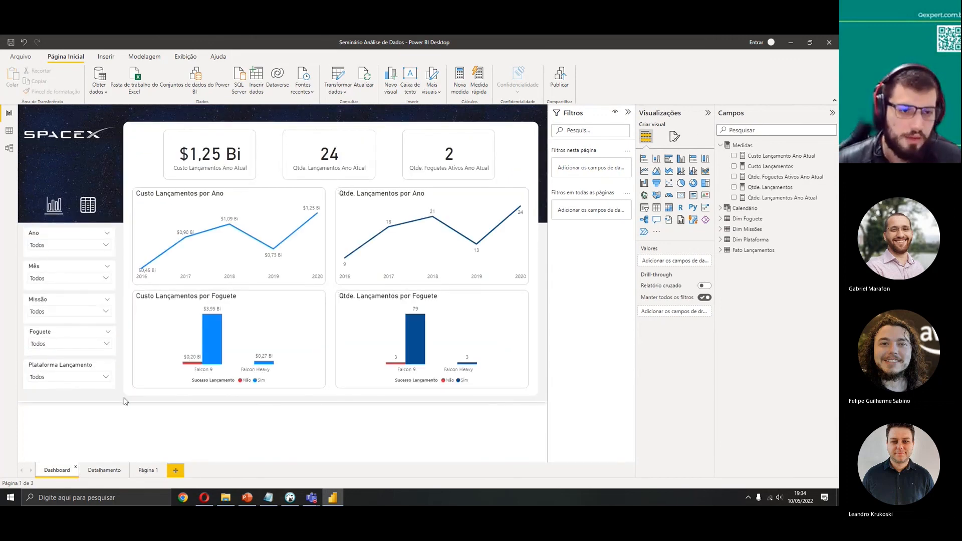
drag(125, 401, 17, 221)
key(ctrl+c)
click(98, 471)
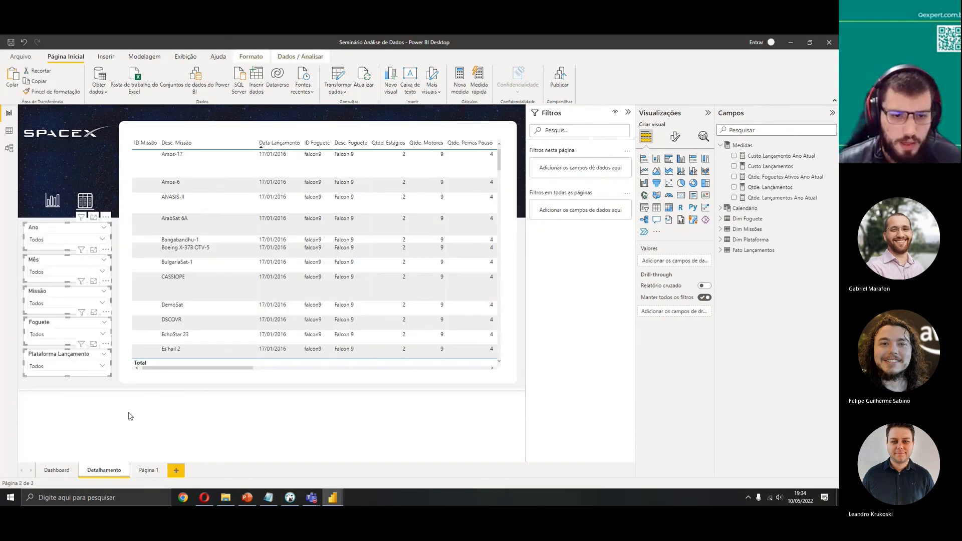
key(ctrl+v)
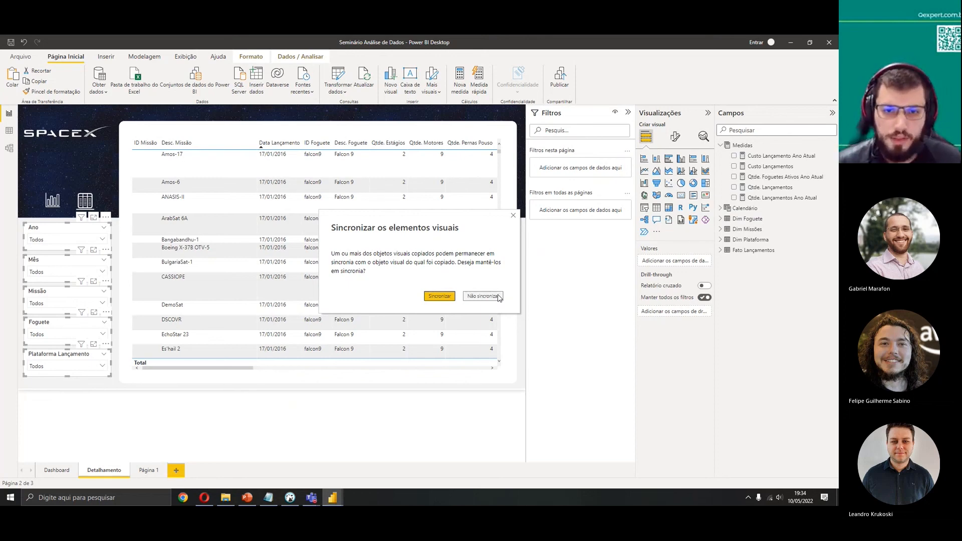
click(440, 296)
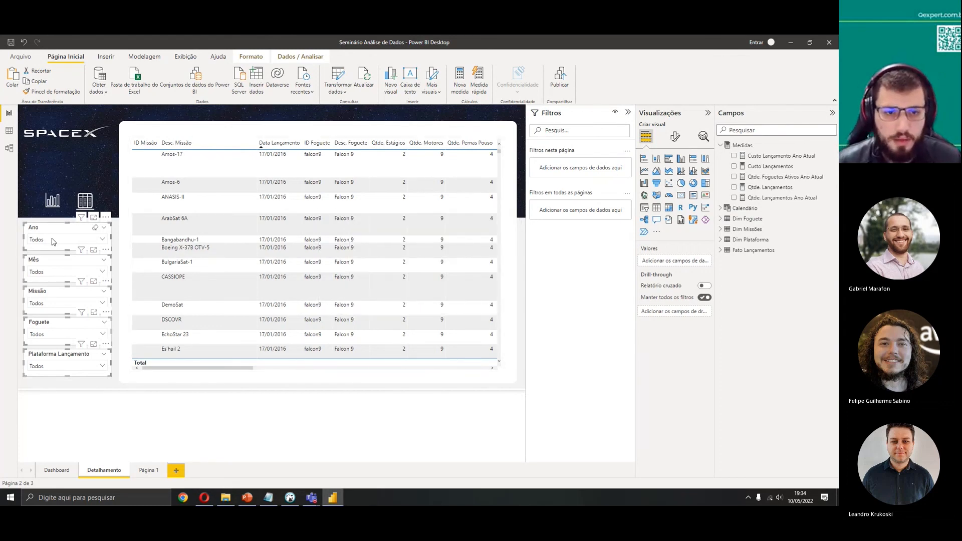
click(122, 388)
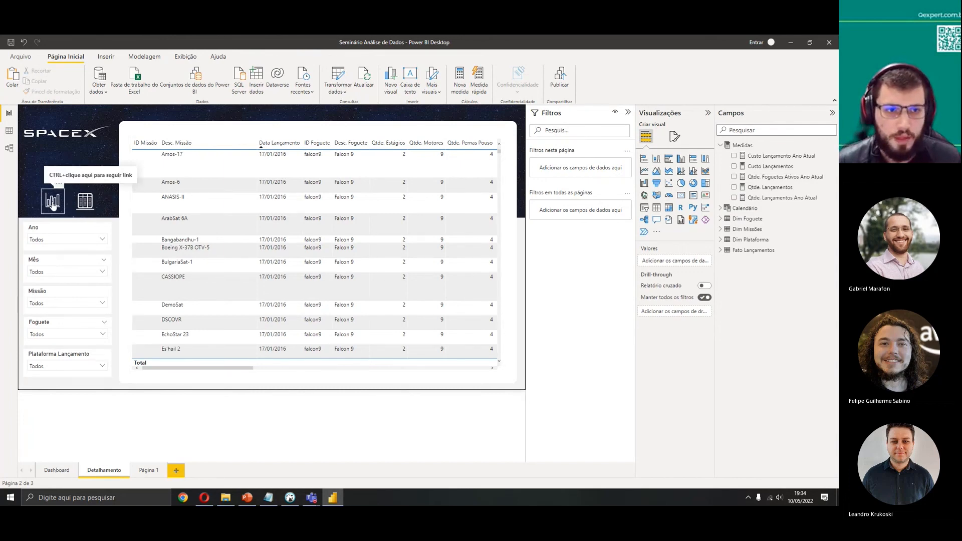
Test the page navigation icons by jumping between the Dashboard and Detalhamento pages
click(59, 471)
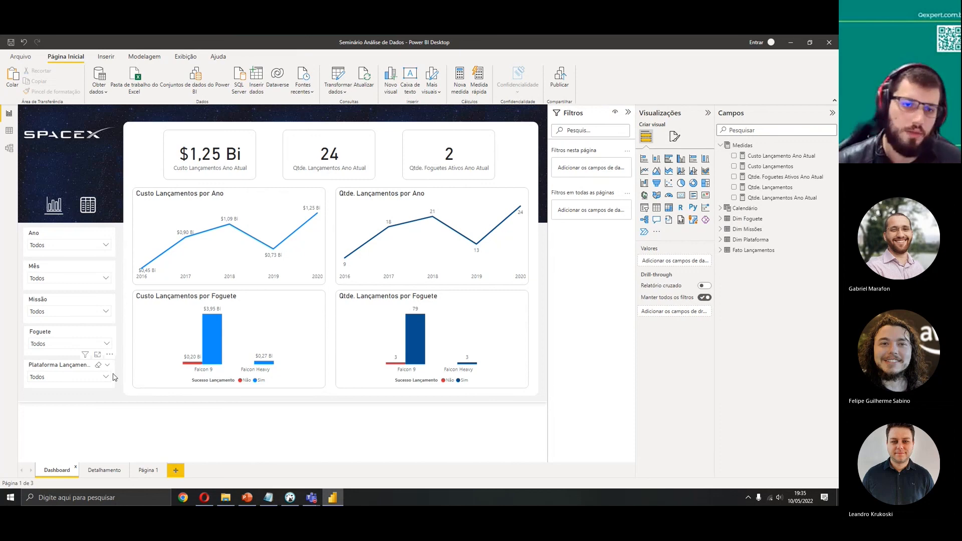
ctrl+click(83, 212)
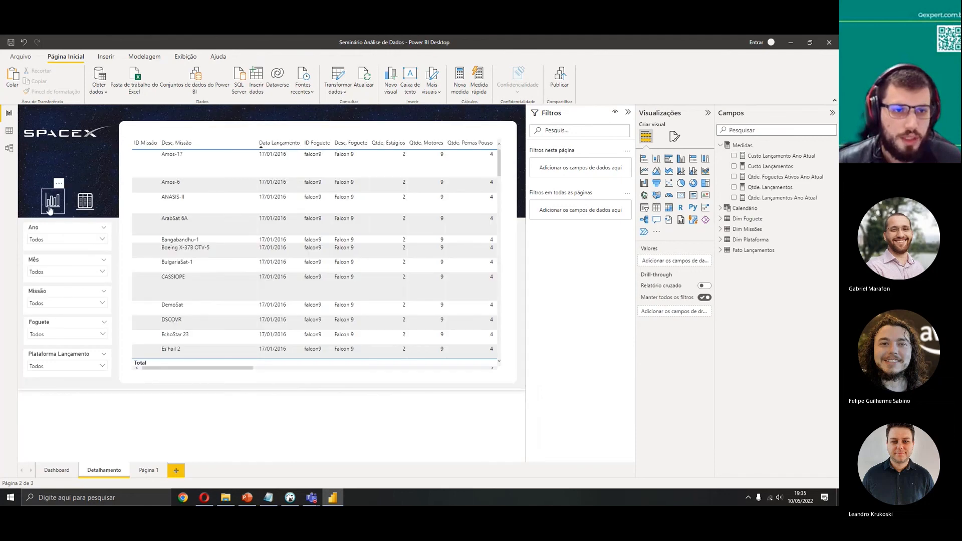
ctrl+click(49, 206)
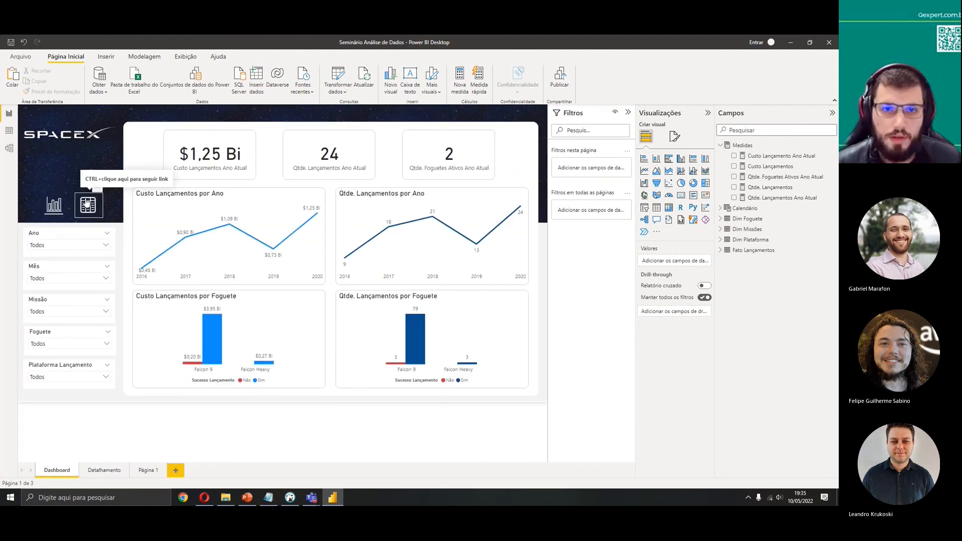
Open the mobile layout view of the Dashboard page and return to the normal report view
click(106, 58)
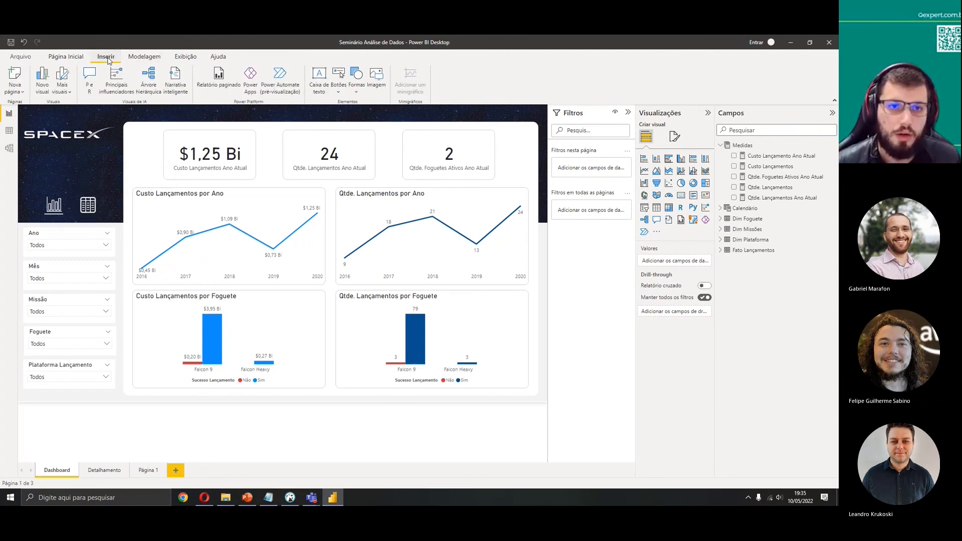
click(186, 57)
click(66, 57)
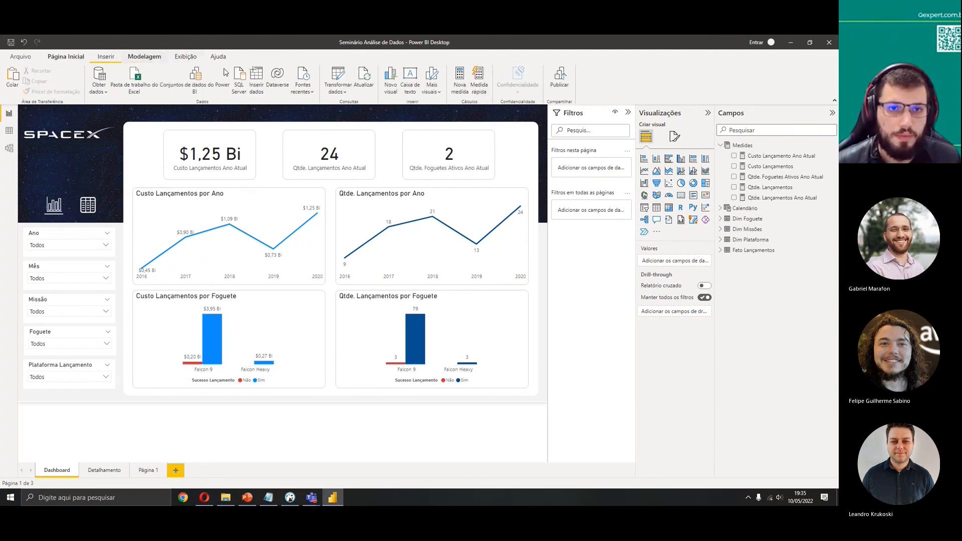
click(186, 57)
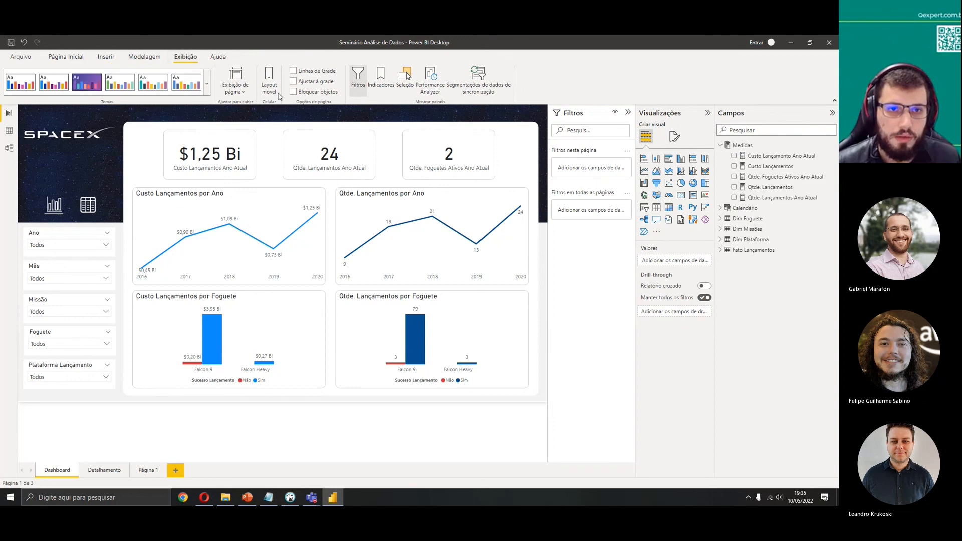
click(235, 88)
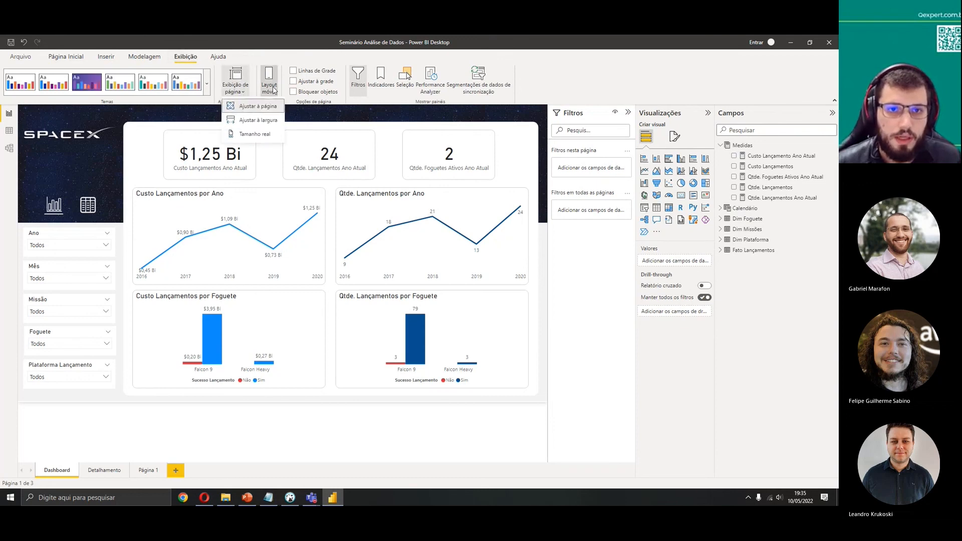
click(269, 81)
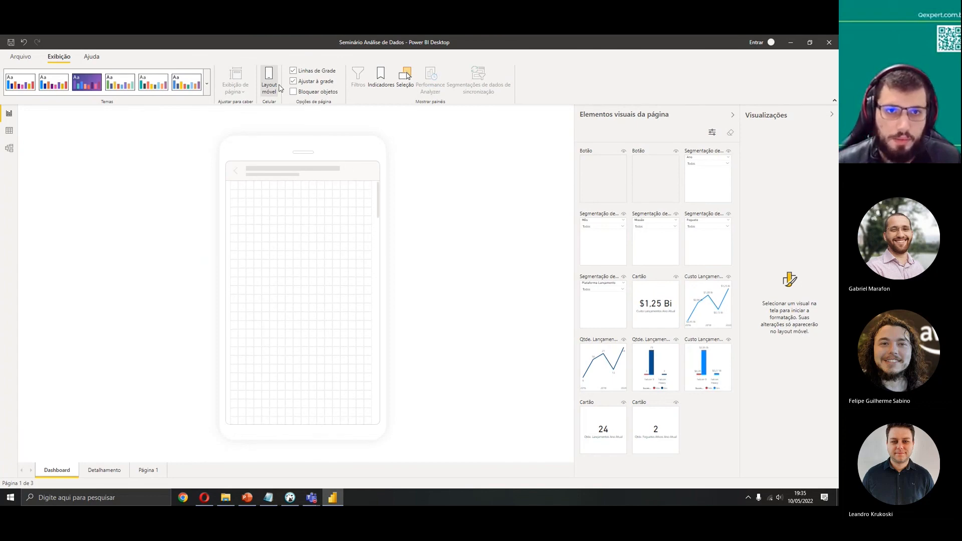
click(270, 80)
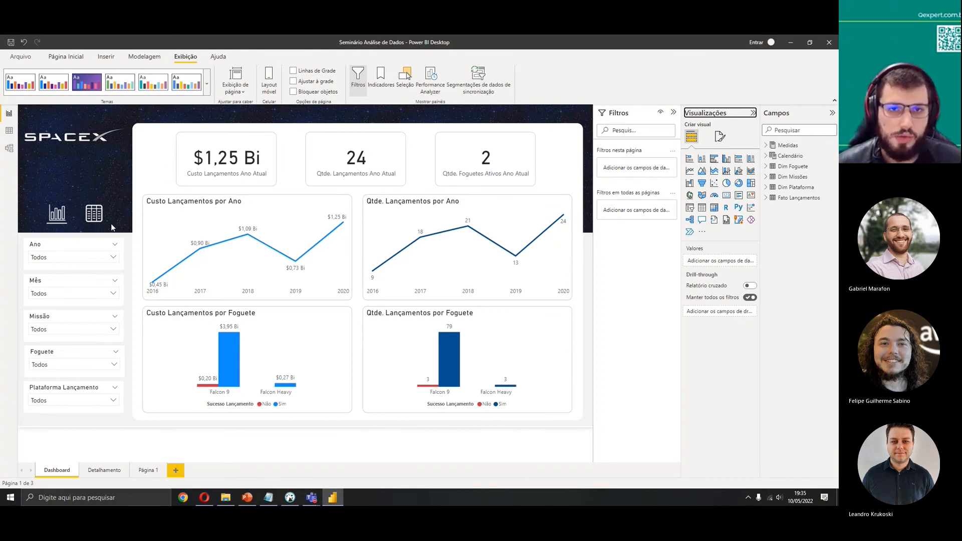
Insert a blank button and place it over the table icon on the Dashboard page
click(106, 56)
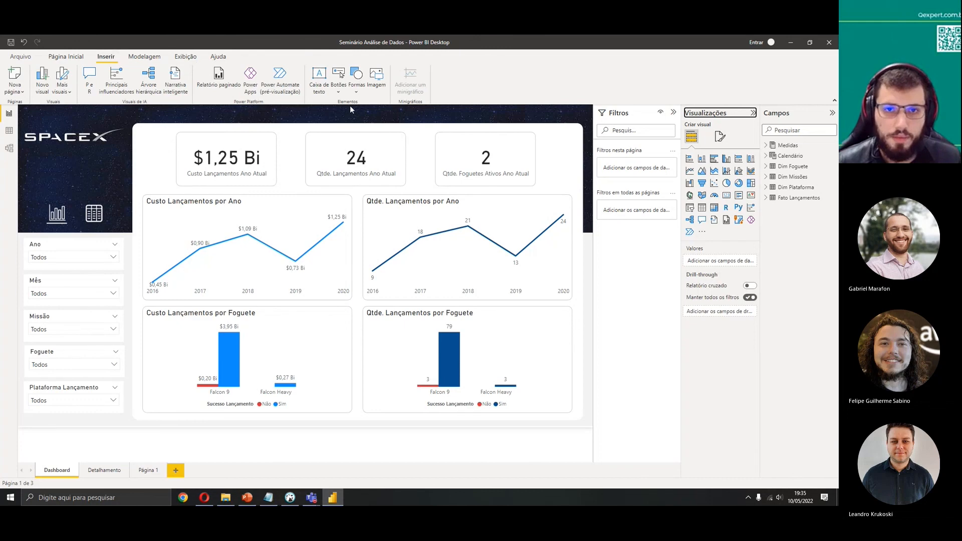
click(340, 89)
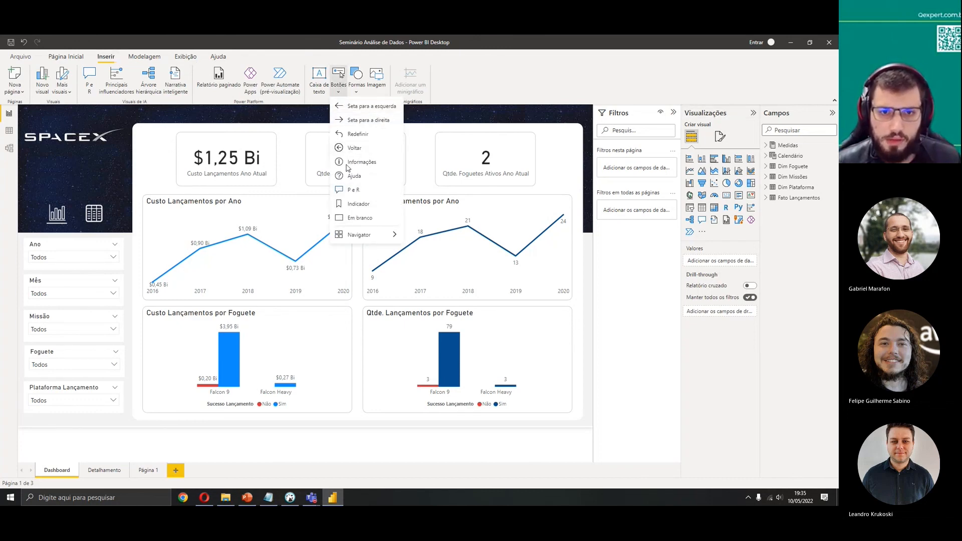
click(357, 219)
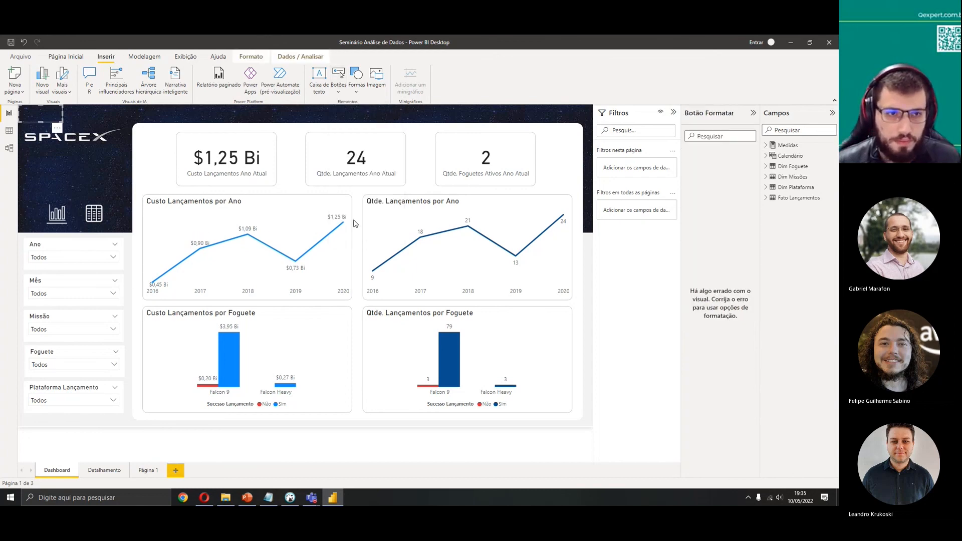
drag(41, 106, 161, 174)
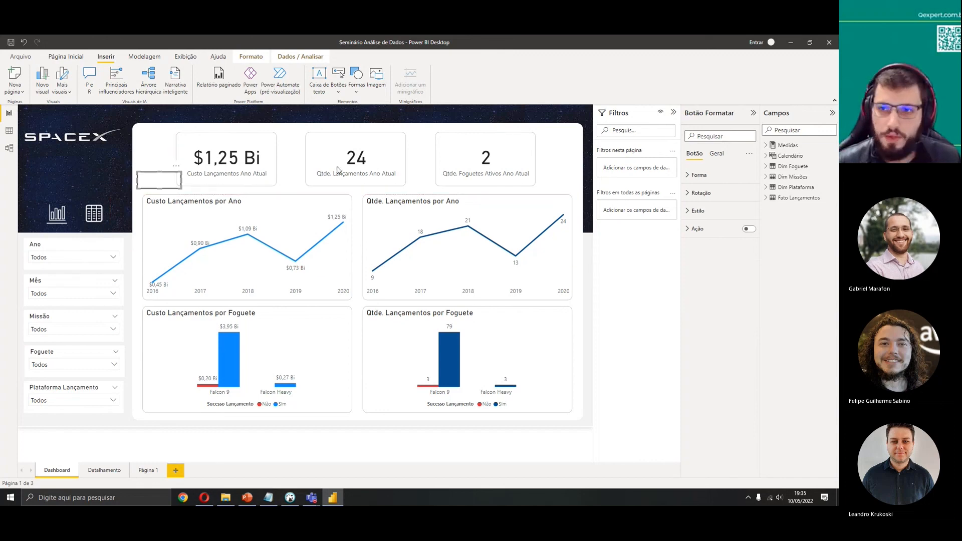
drag(154, 179, 152, 180)
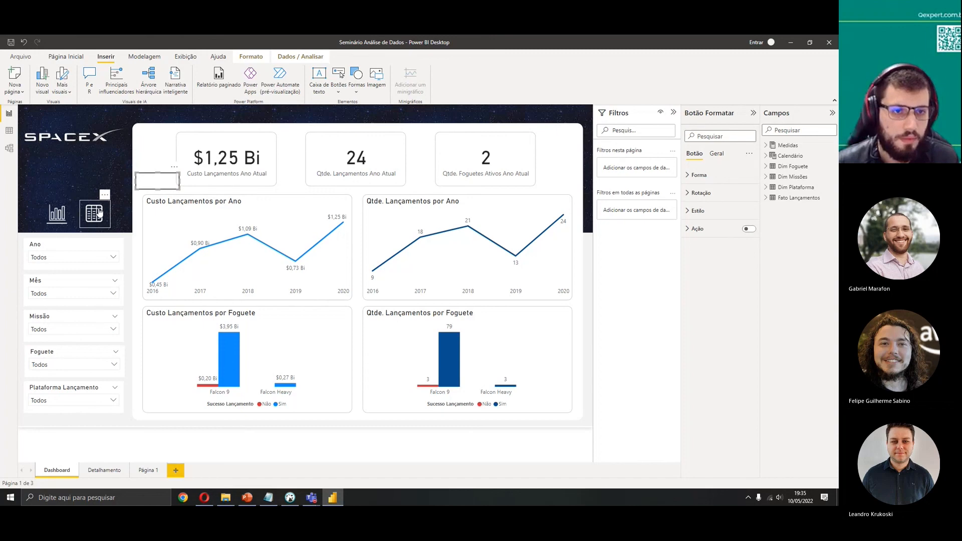
drag(159, 184, 107, 229)
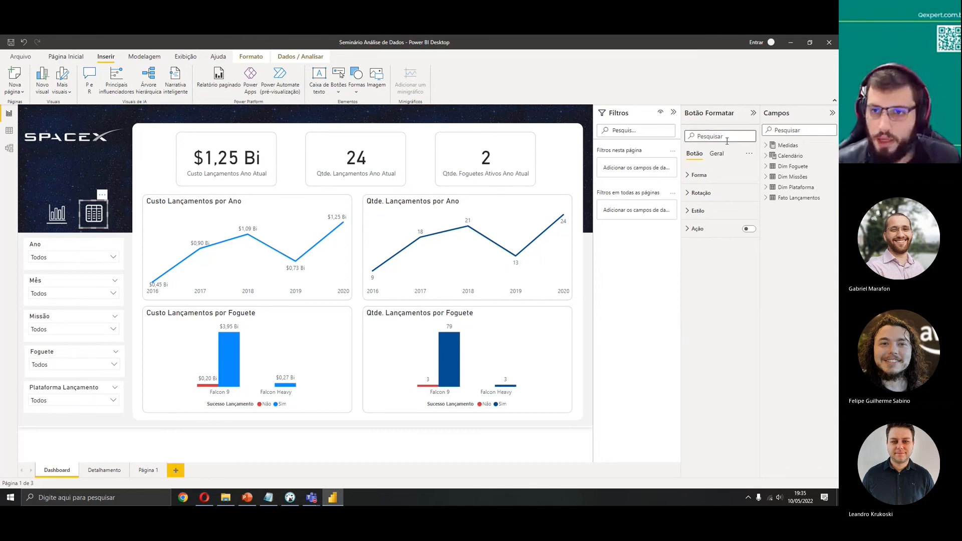
Browse the blank button's general effects and style format options
click(718, 156)
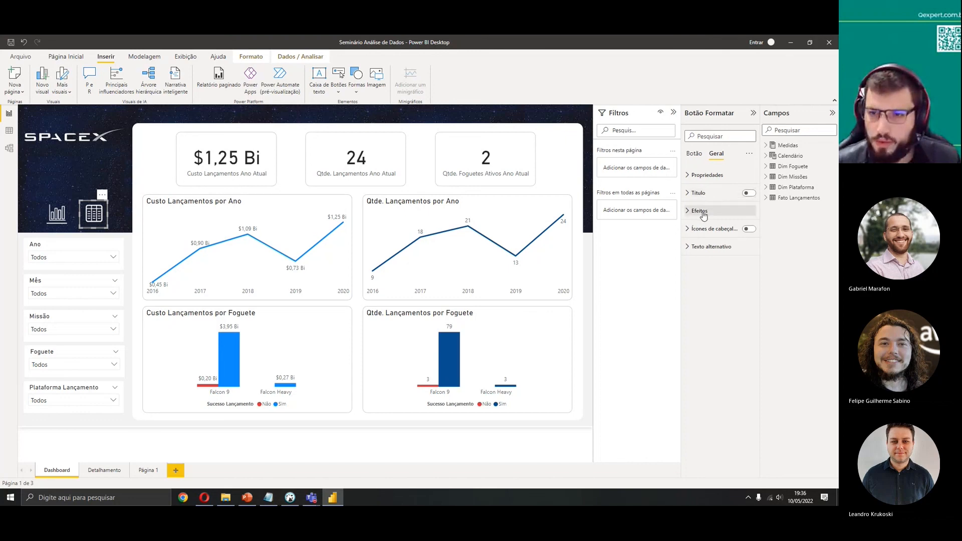
click(702, 211)
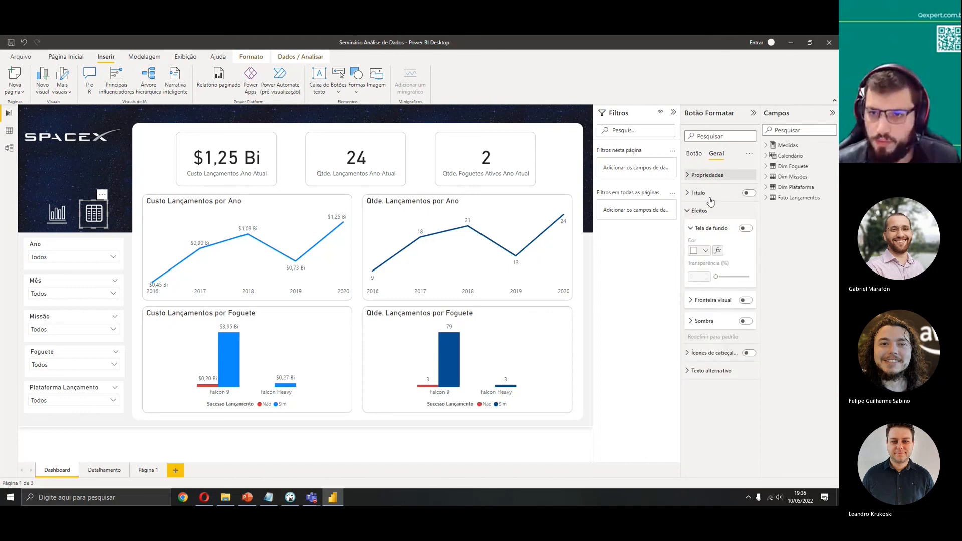
click(708, 211)
click(695, 154)
click(699, 211)
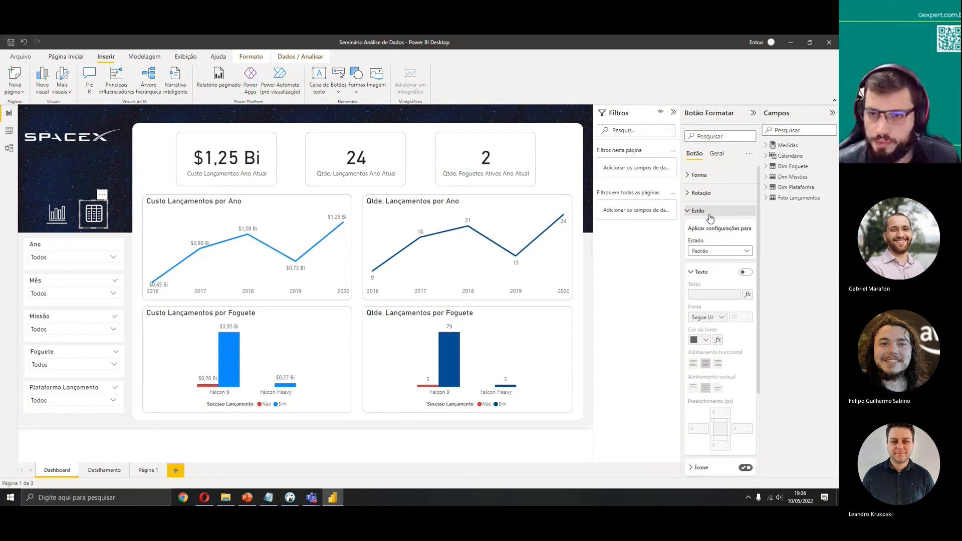
click(740, 335)
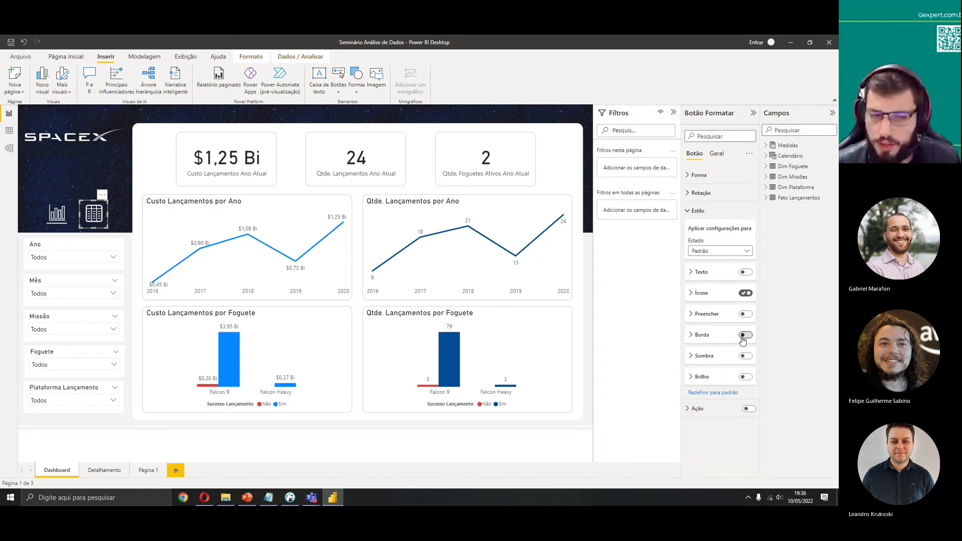
click(586, 279)
Turn on the button's action as page navigation to Detalhamento, and test the link between both pages
click(99, 216)
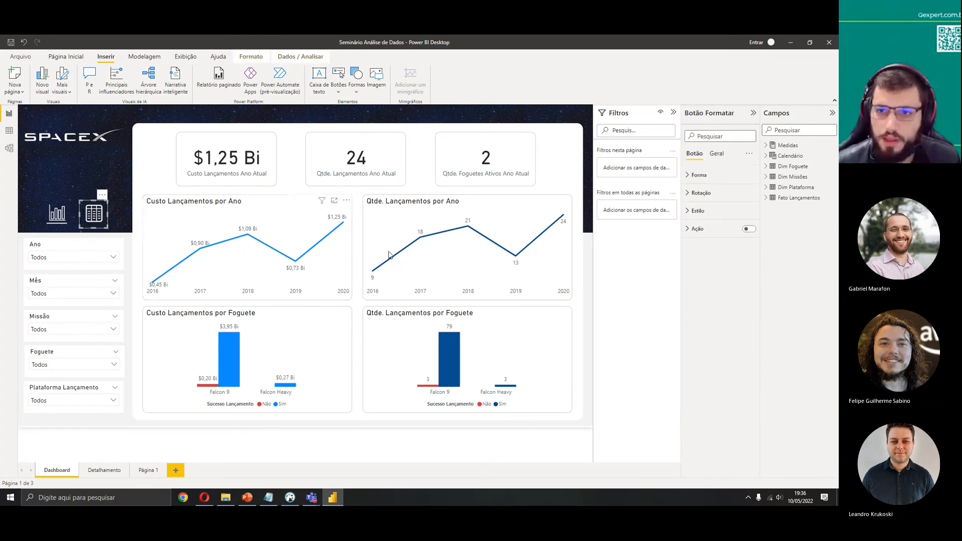
click(698, 229)
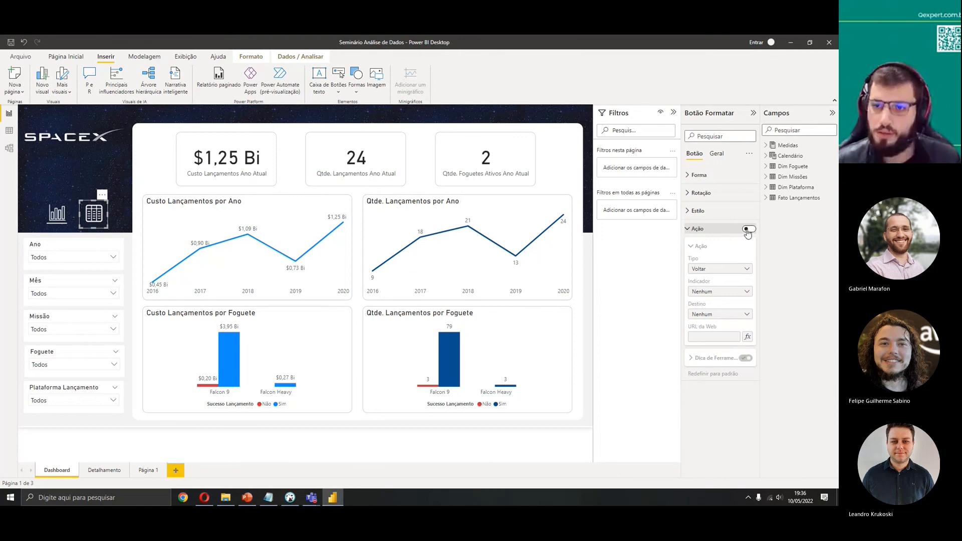
click(746, 231)
click(722, 270)
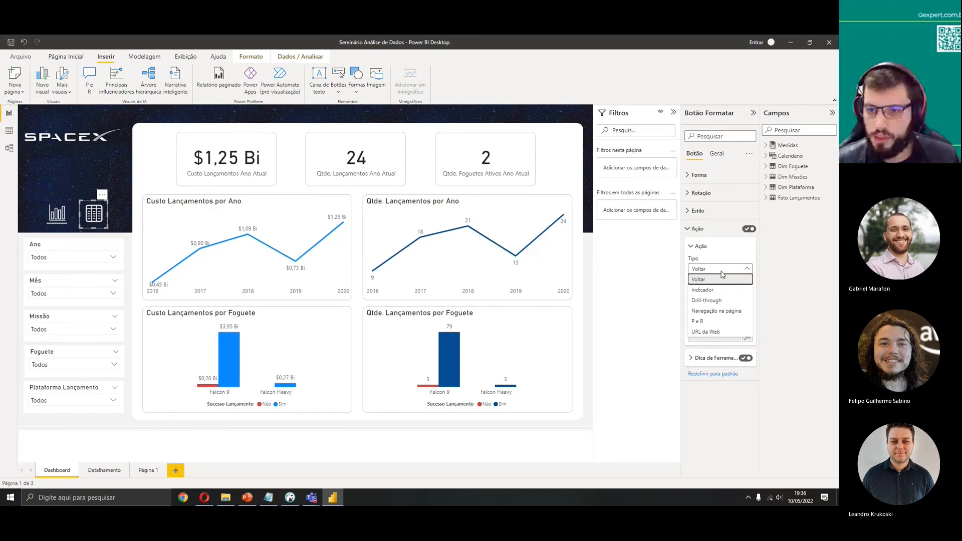
click(727, 311)
click(726, 314)
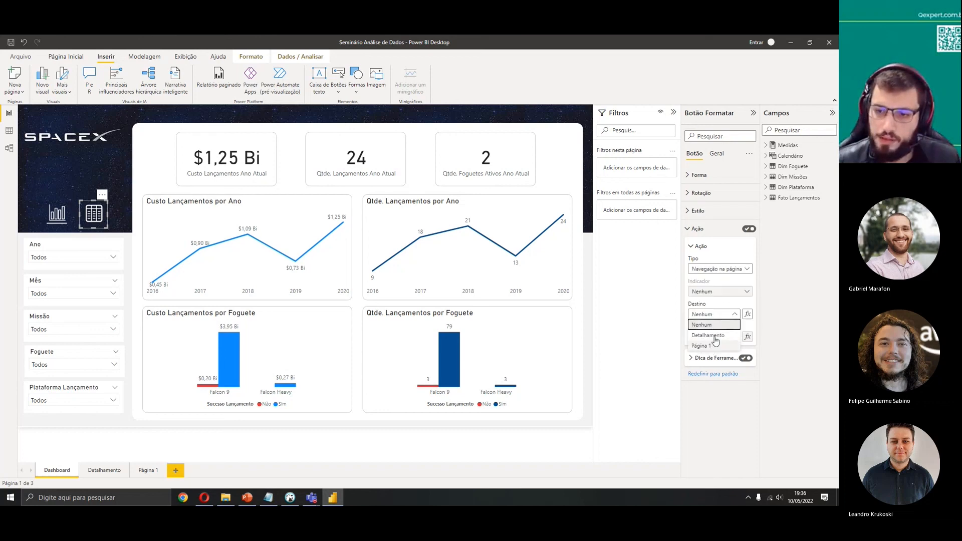
click(714, 336)
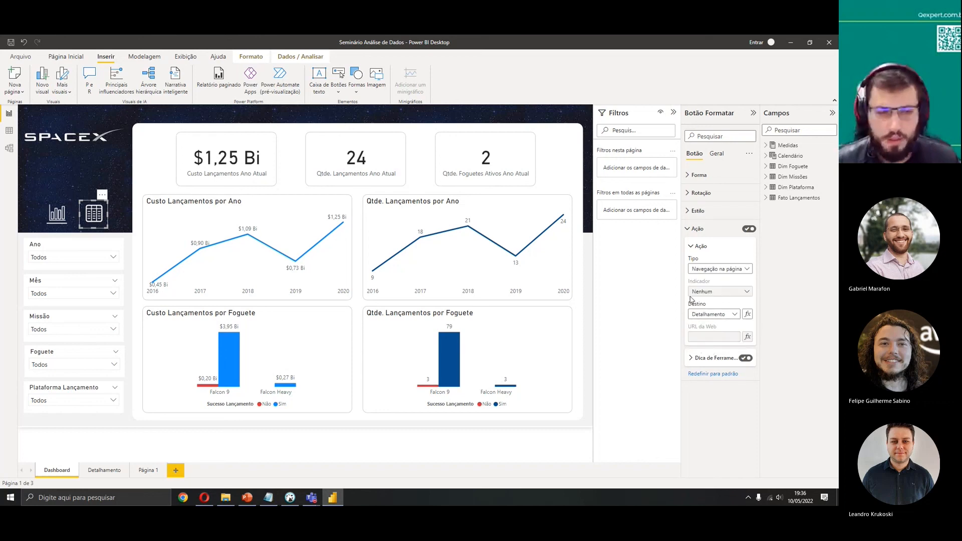
ctrl+click(93, 218)
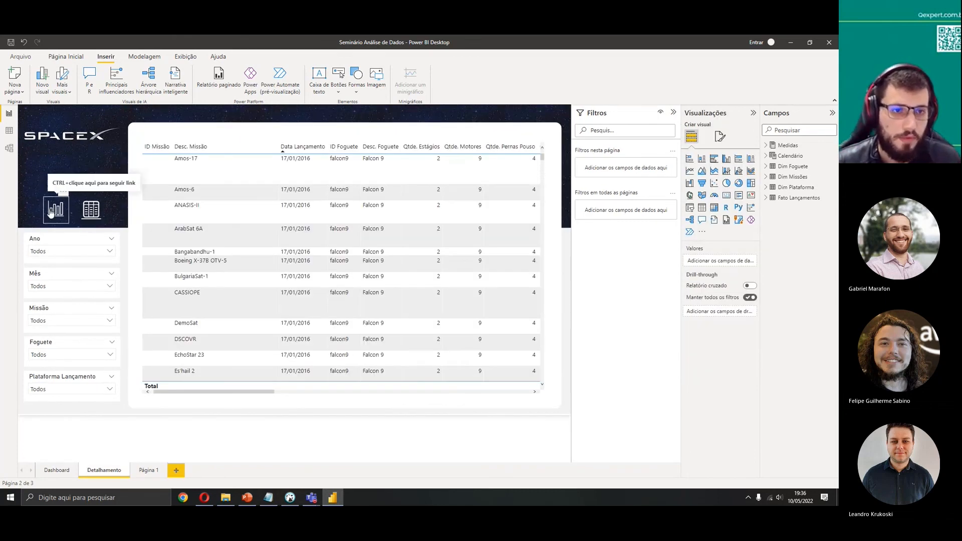
ctrl+click(61, 217)
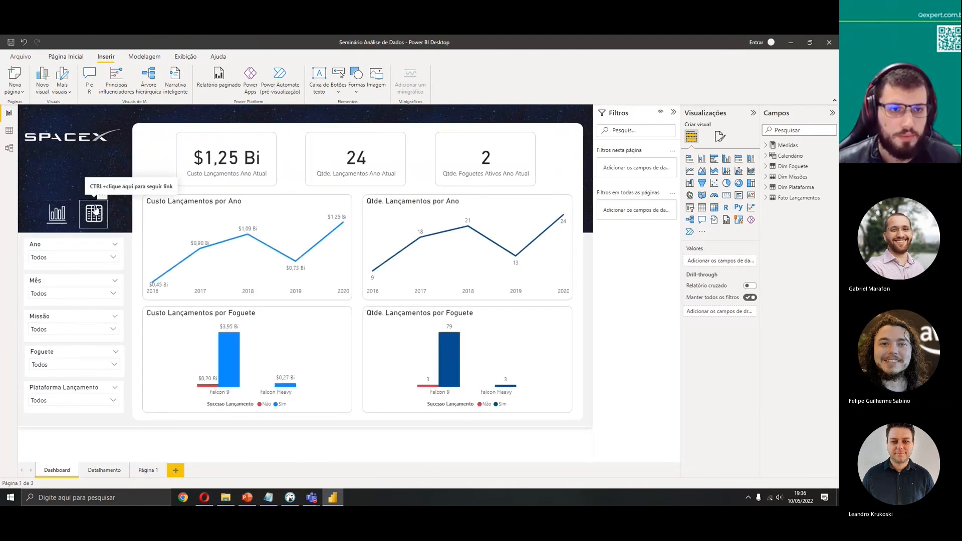
Follow the navigation buttons to move from the Dashboard page to Detalhamento and back again
click(95, 214)
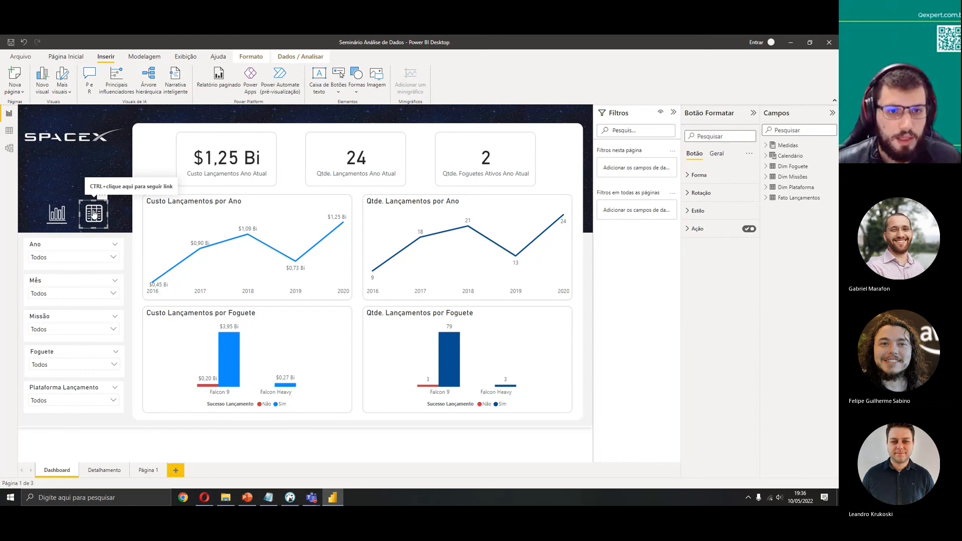
ctrl+click(95, 214)
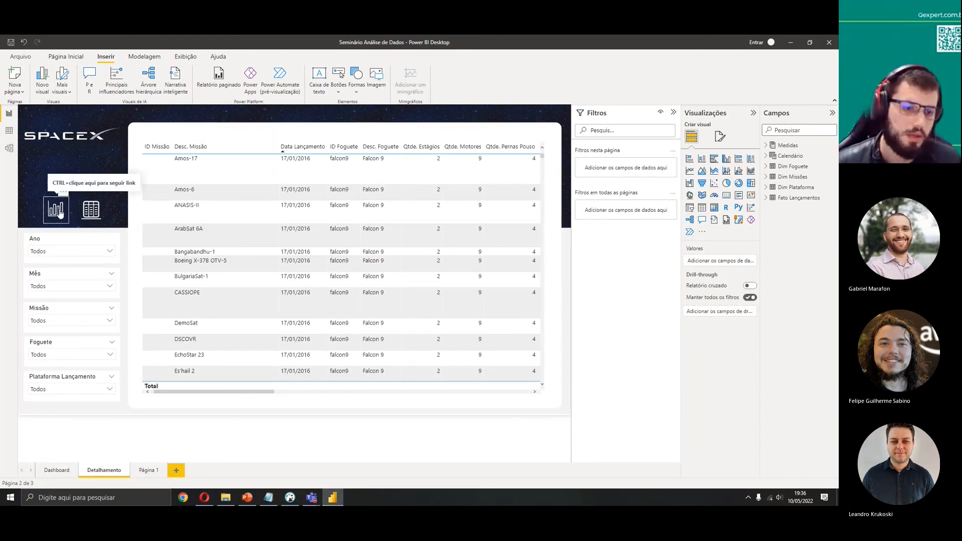
ctrl+click(60, 213)
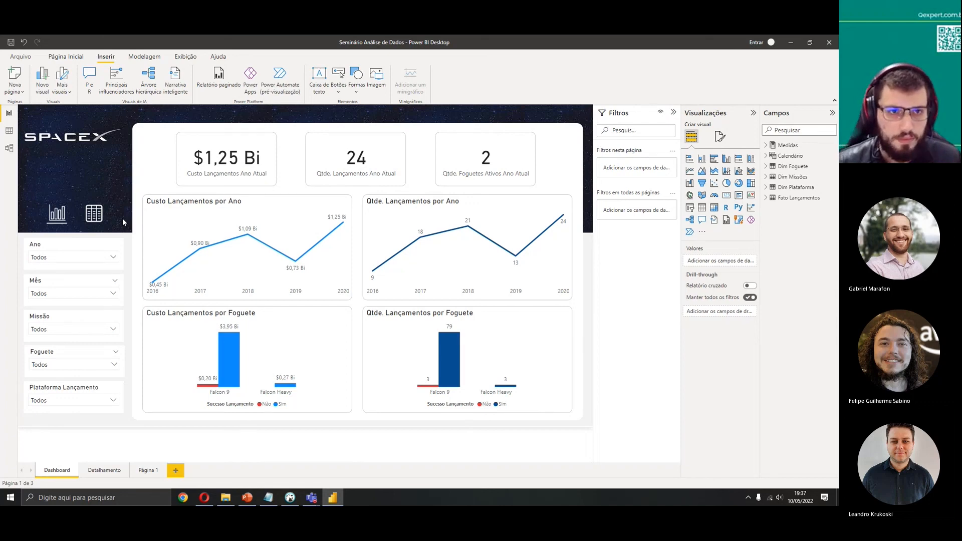
Delete the empty Página 1 page from the report
click(65, 57)
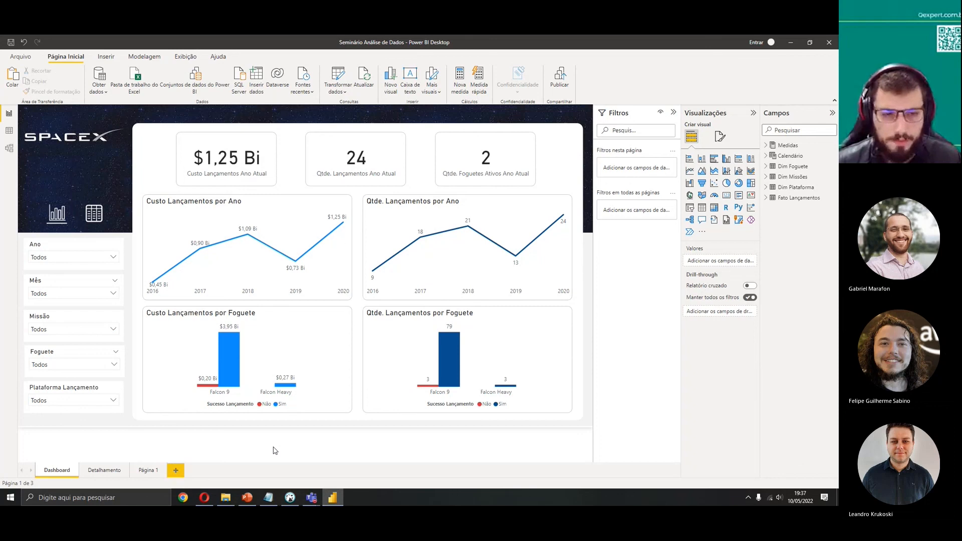
click(164, 470)
click(457, 282)
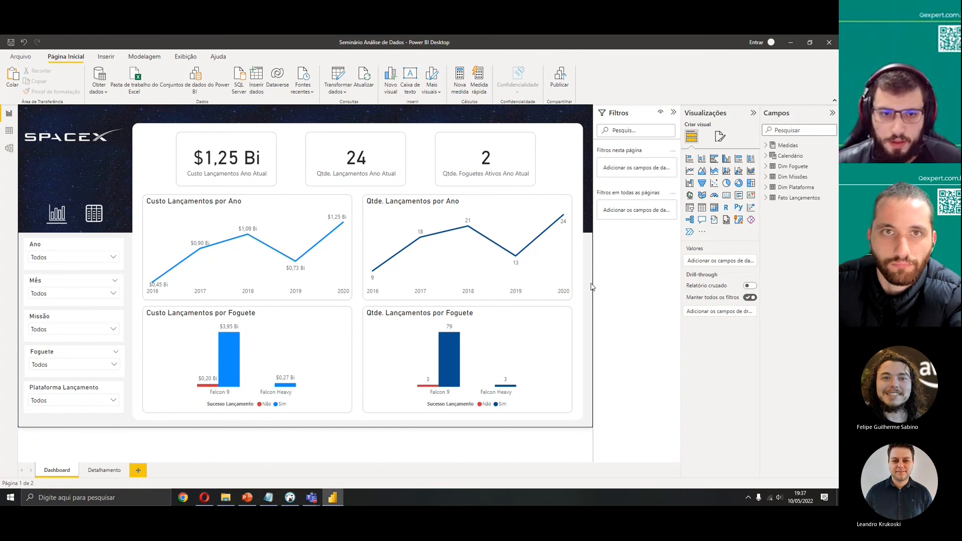
Switch to the Microsoft Teams meeting window and stop sharing the screen
mouse_move(311, 498)
click(381, 451)
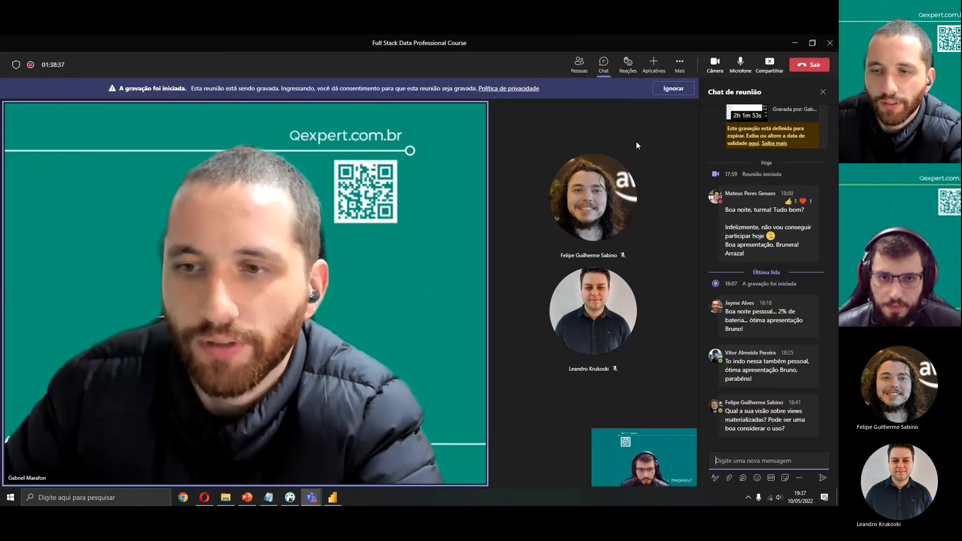
click(683, 90)
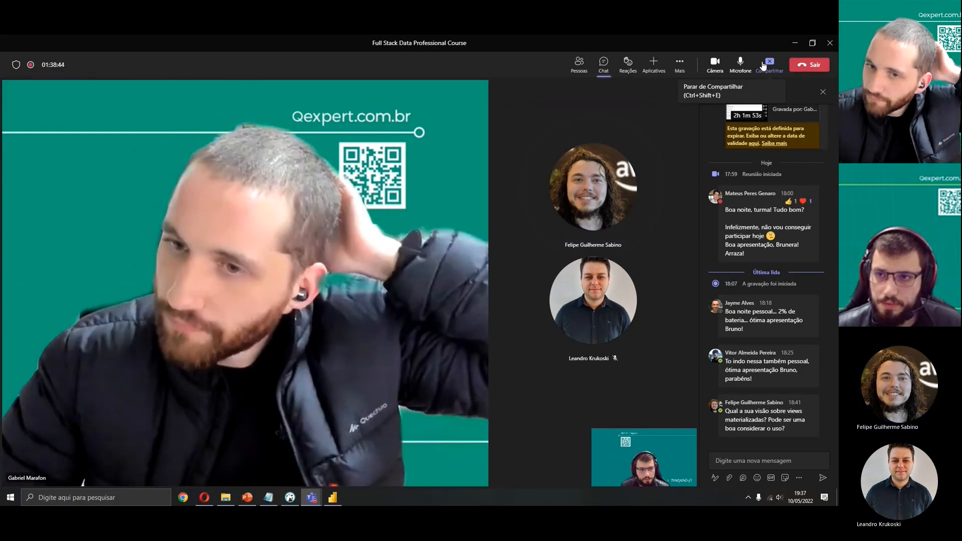
click(763, 66)
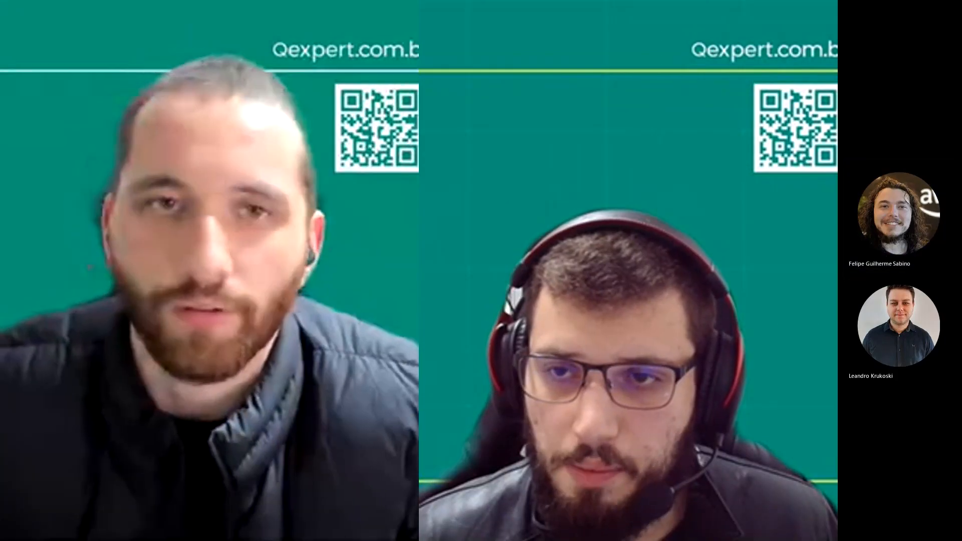